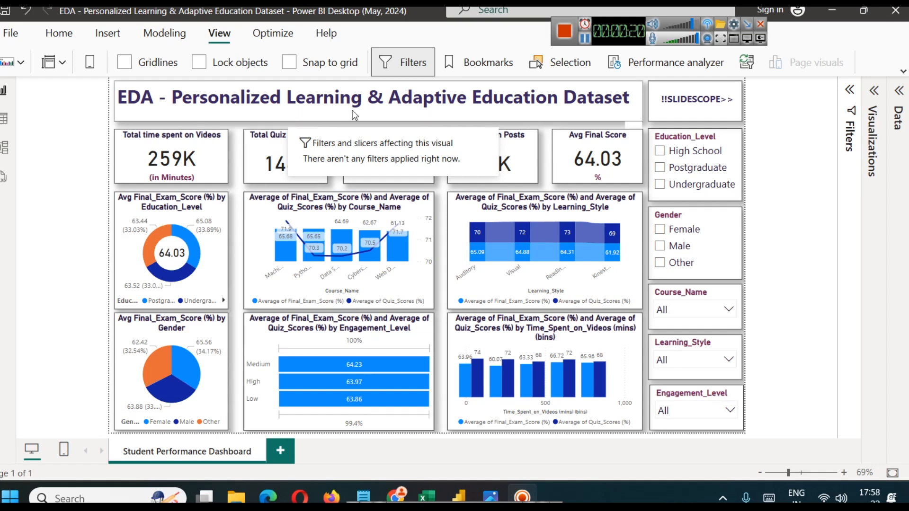
Step: Filter the dashboard to the Cybersecurity course and examine its exam and quiz scores by learning style
{"action": "left_click", "coordinate": [180, 161]}
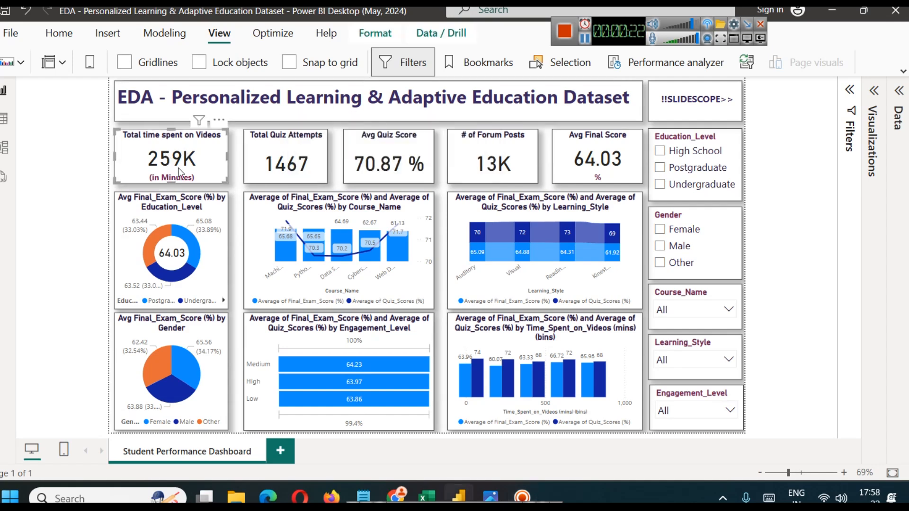
{"action": "left_click", "coordinate": [232, 157]}
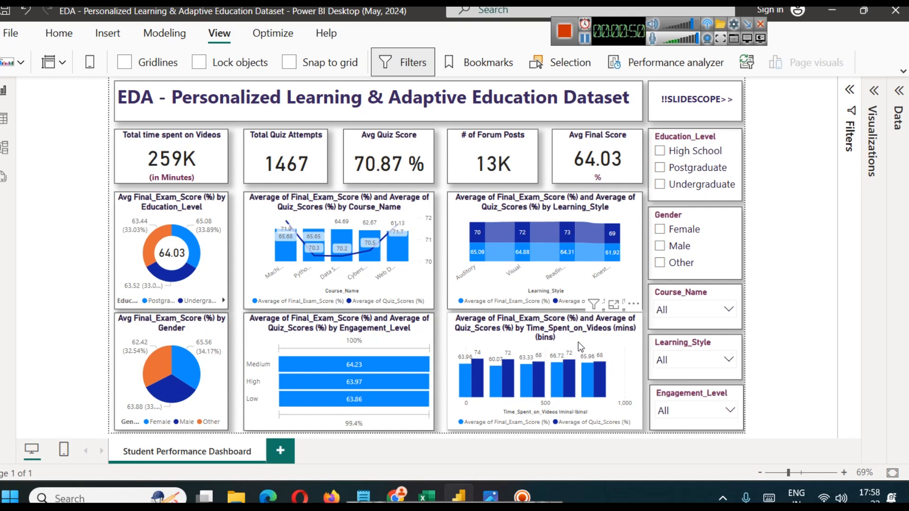
{"action": "left_click", "coordinate": [692, 314]}
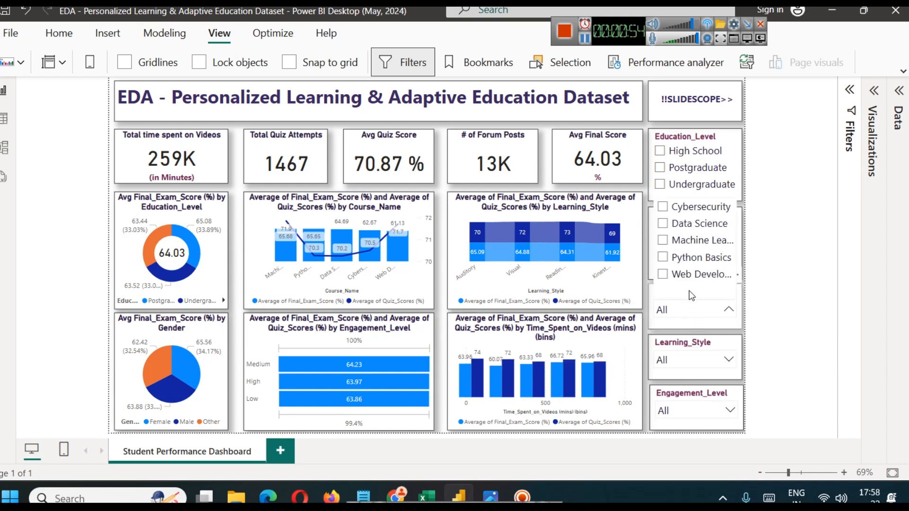
{"action": "left_click", "coordinate": [681, 210]}
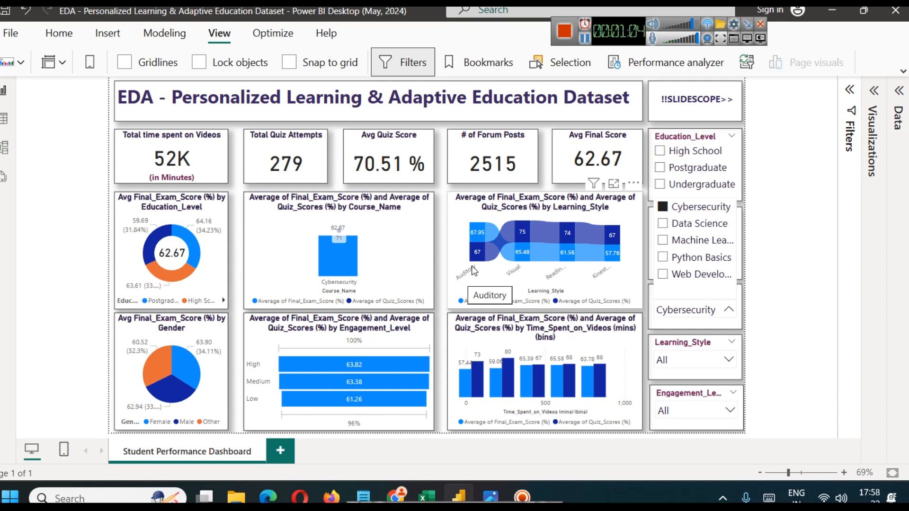
{"action": "mouse_move", "coordinate": [482, 258]}
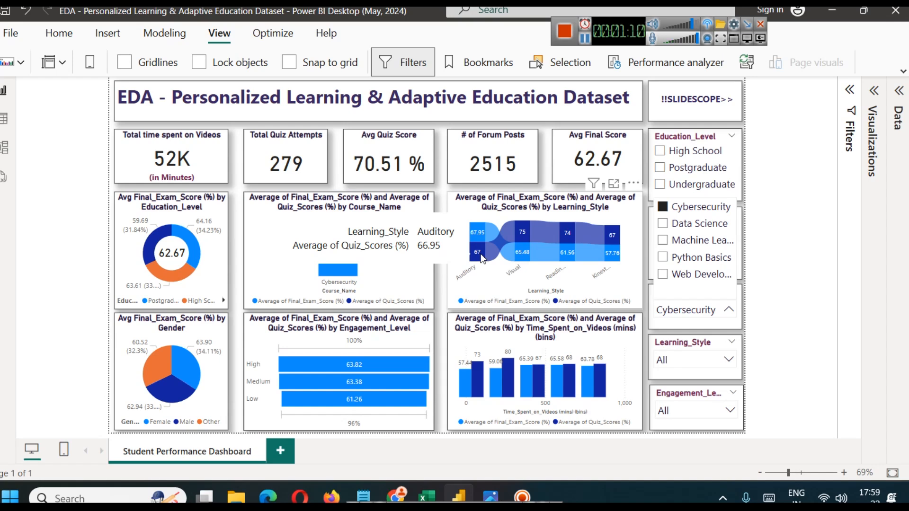
{"action": "mouse_move", "coordinate": [473, 234]}
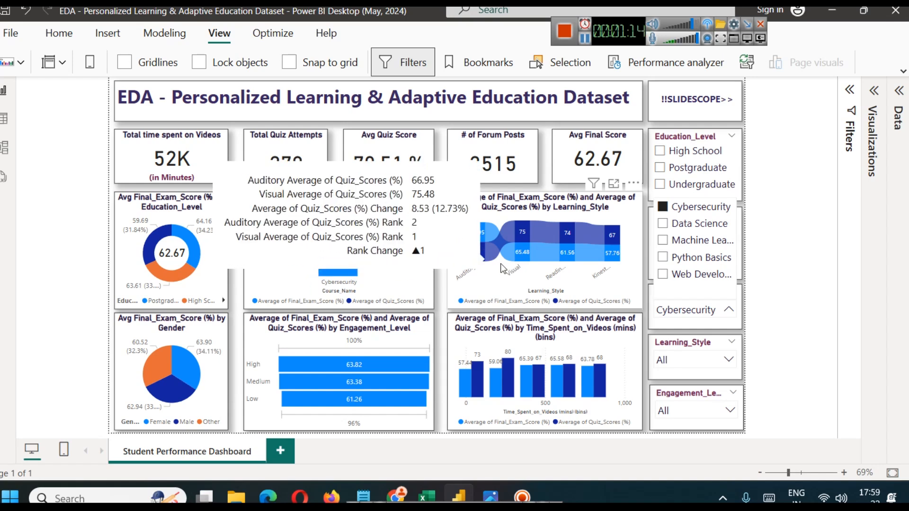
Step: Filter the dashboard by Data Science, Machine Learning, Python Basics and Web Development in turn to compare the courses
{"action": "left_click", "coordinate": [701, 226]}
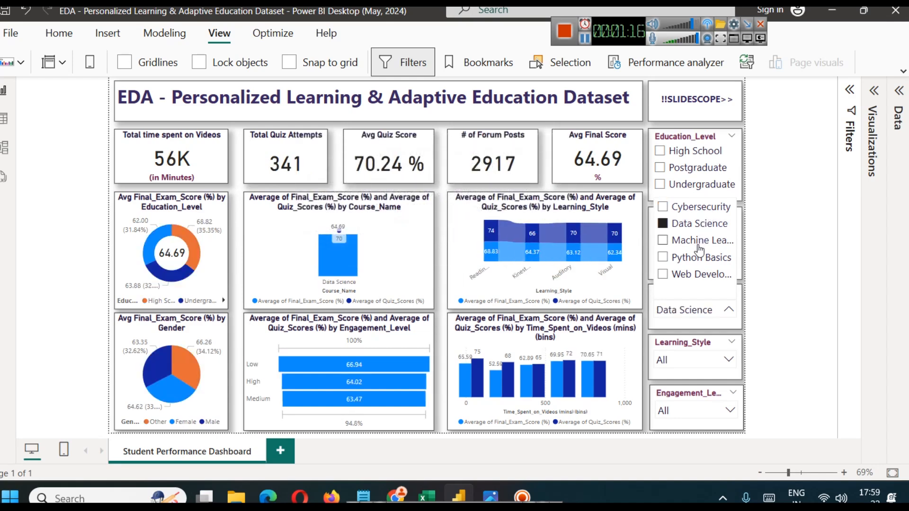
{"action": "left_click", "coordinate": [701, 240]}
{"action": "left_click", "coordinate": [701, 257]}
{"action": "left_click", "coordinate": [701, 274]}
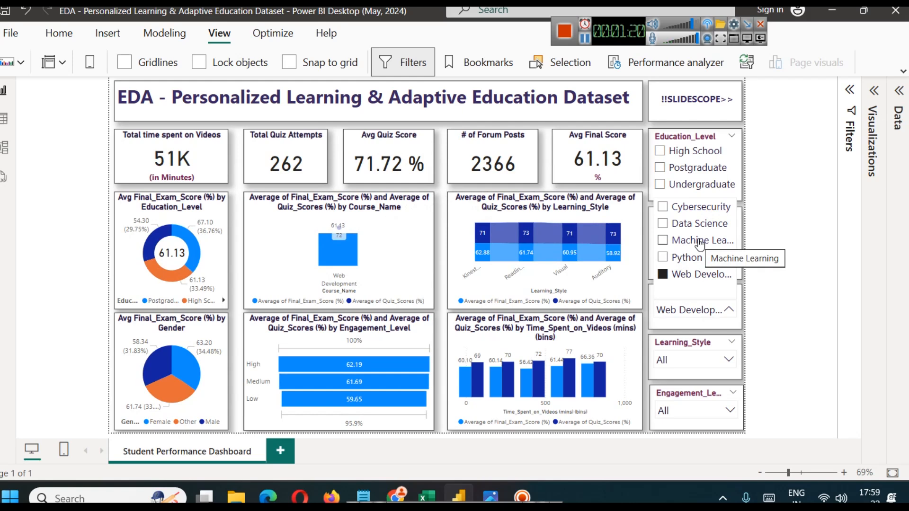
{"action": "left_click", "coordinate": [760, 214]}
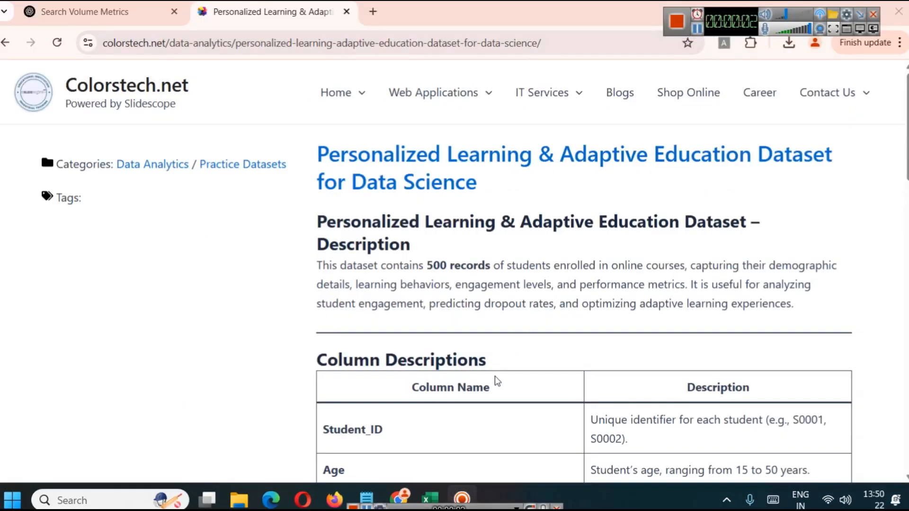
Step: View the dataset spreadsheet in Excel and return to the browser page to read its column descriptions
{"action": "left_click", "coordinate": [430, 498]}
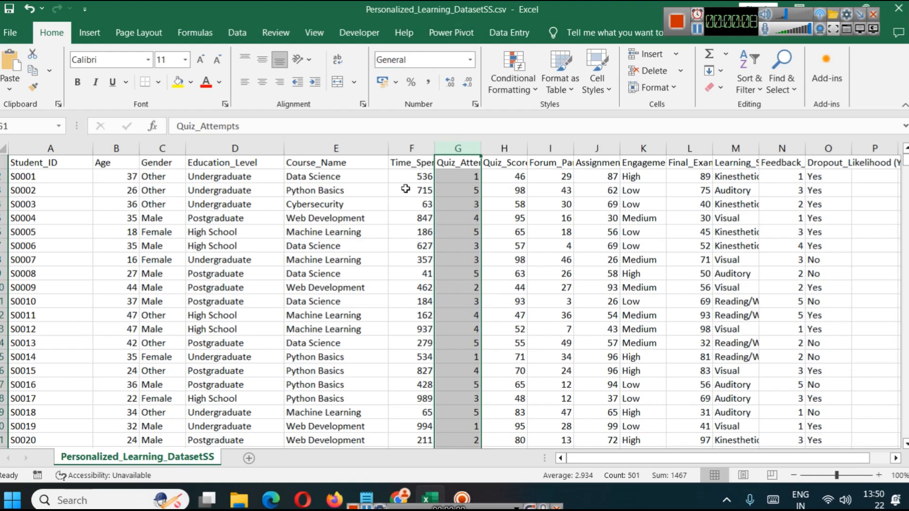
{"action": "key", "text": "alt+Tab"}
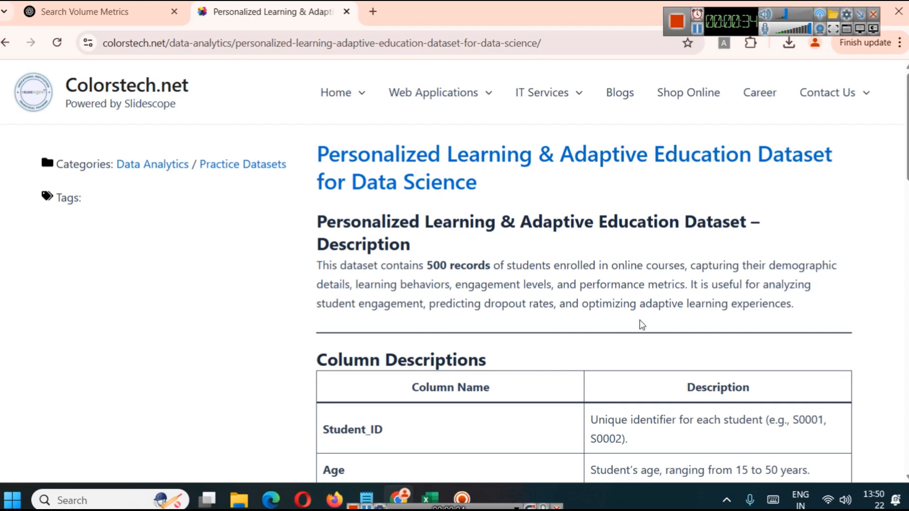
{"action": "scroll", "coordinate": [672, 283], "scroll_direction": "down", "scroll_amount": 5}
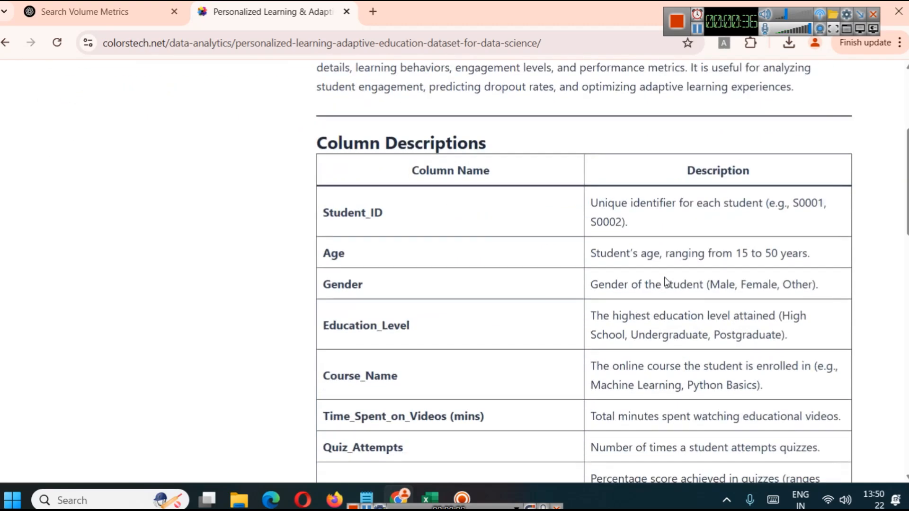
{"action": "scroll", "coordinate": [665, 279], "scroll_direction": "down", "scroll_amount": 2}
{"action": "scroll", "coordinate": [355, 163], "scroll_direction": "up", "scroll_amount": 1}
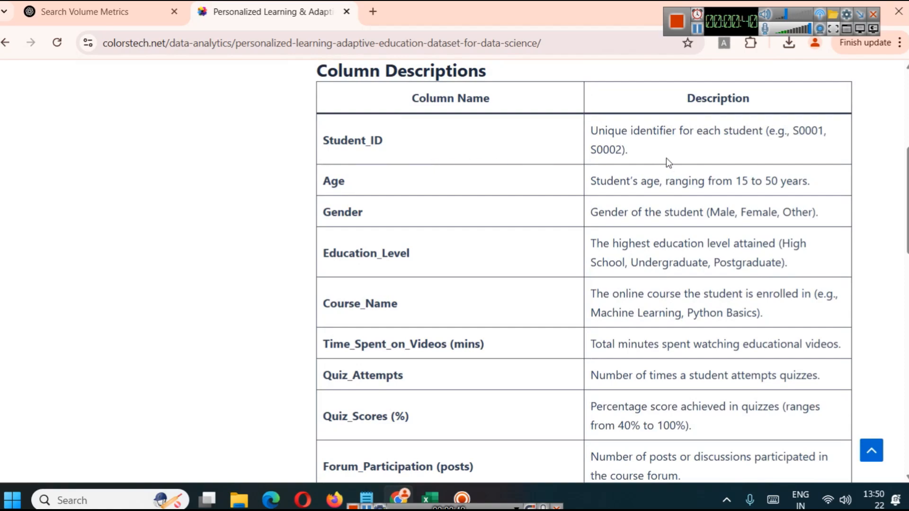
Step: Arrange the dataset workbook in Excel side by side with the browser page describing it
{"action": "left_click", "coordinate": [430, 498]}
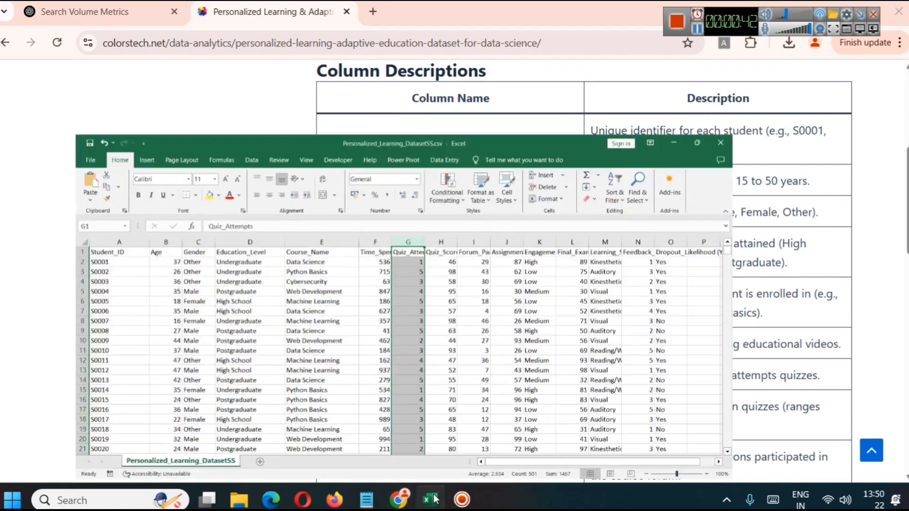
{"action": "left_click_drag", "start_coordinate": [491, 19], "coordinate": [427, 19]}
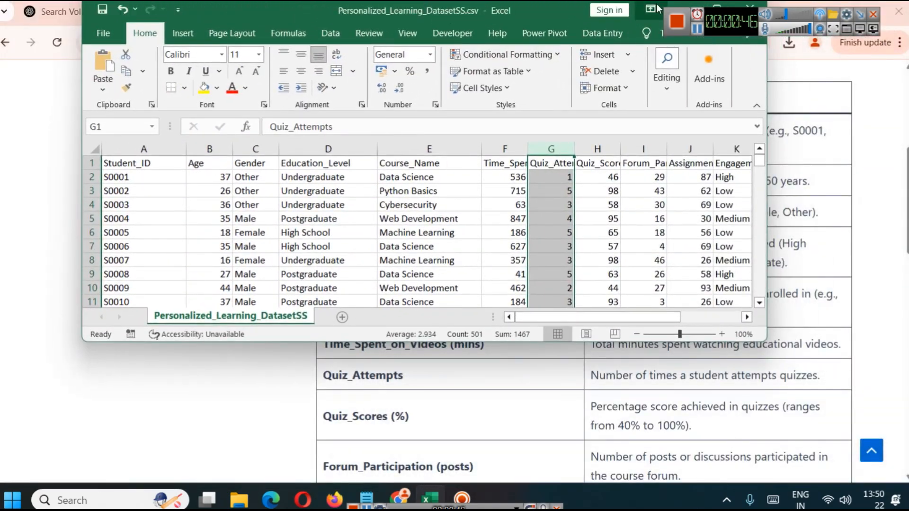
{"action": "left_click", "coordinate": [697, 33]}
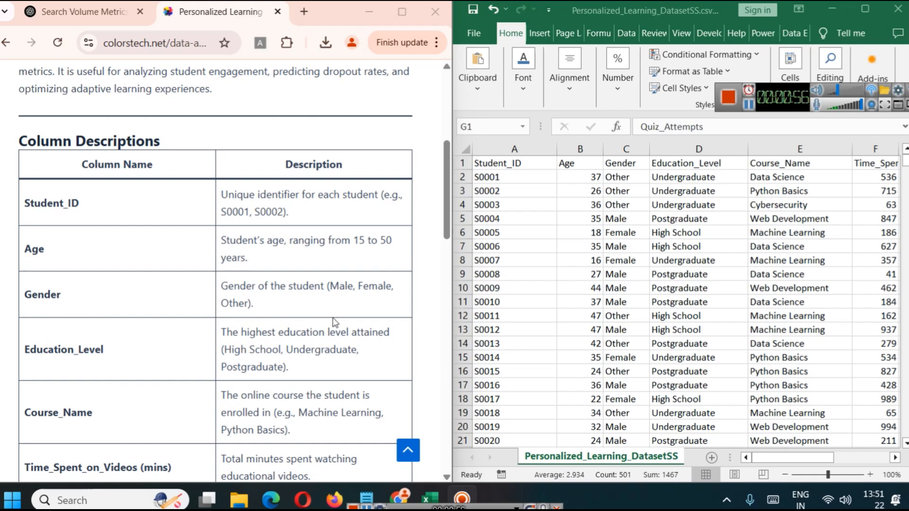
Step: Compare the column descriptions through Dropout_Likelihood with the spreadsheet's columns, highlighting the Final_Exam_Score (%) row
{"action": "scroll", "coordinate": [119, 309], "scroll_direction": "down", "scroll_amount": 2}
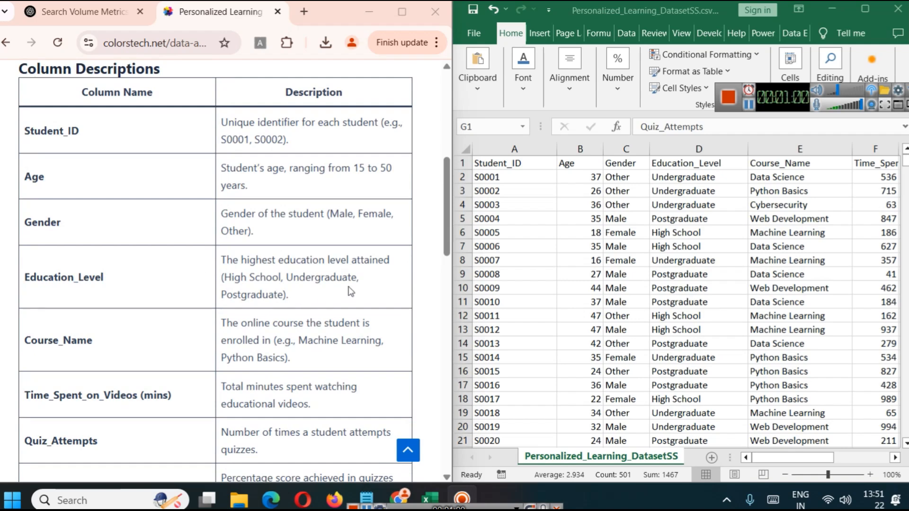
{"action": "scroll", "coordinate": [89, 339], "scroll_direction": "down", "scroll_amount": 2}
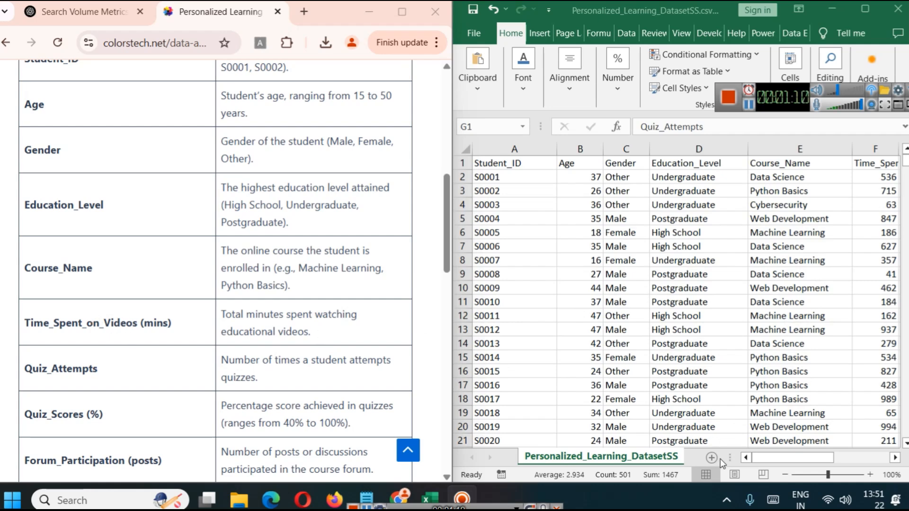
{"action": "mouse_move", "coordinate": [809, 456]}
{"action": "left_mouse_down"}
{"action": "mouse_move", "coordinate": [847, 452]}
{"action": "mouse_move", "coordinate": [826, 456]}
{"action": "left_mouse_up"}
{"action": "scroll", "coordinate": [127, 362], "scroll_direction": "down", "scroll_amount": 1}
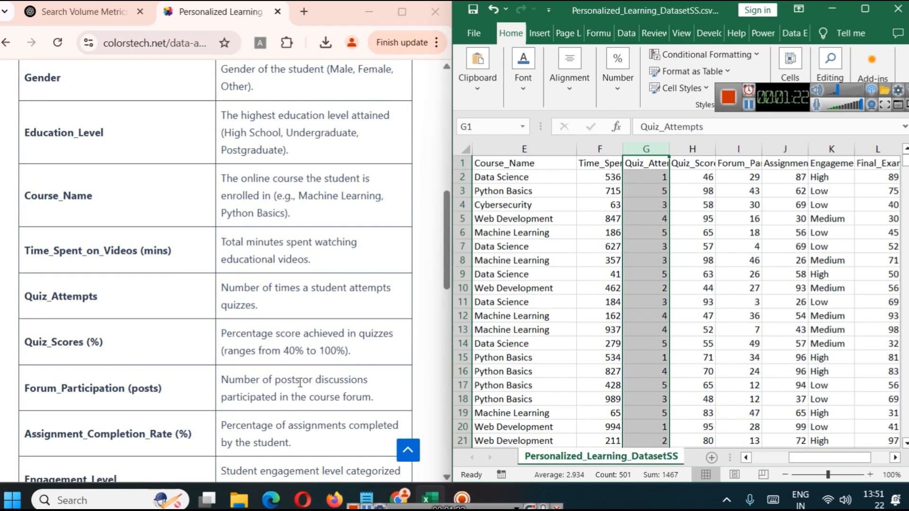
{"action": "scroll", "coordinate": [289, 374], "scroll_direction": "down", "scroll_amount": 2}
{"action": "scroll", "coordinate": [108, 262], "scroll_direction": "down", "scroll_amount": 2}
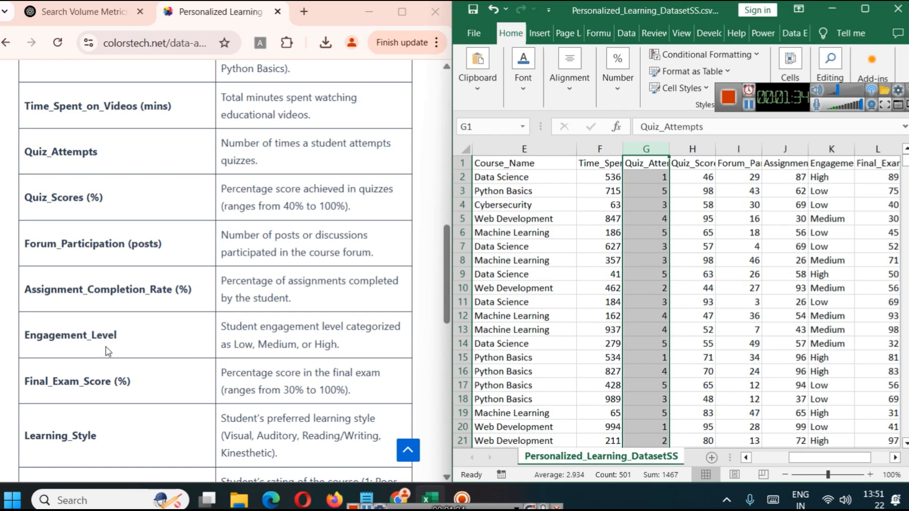
{"action": "scroll", "coordinate": [288, 324], "scroll_direction": "down", "scroll_amount": 2}
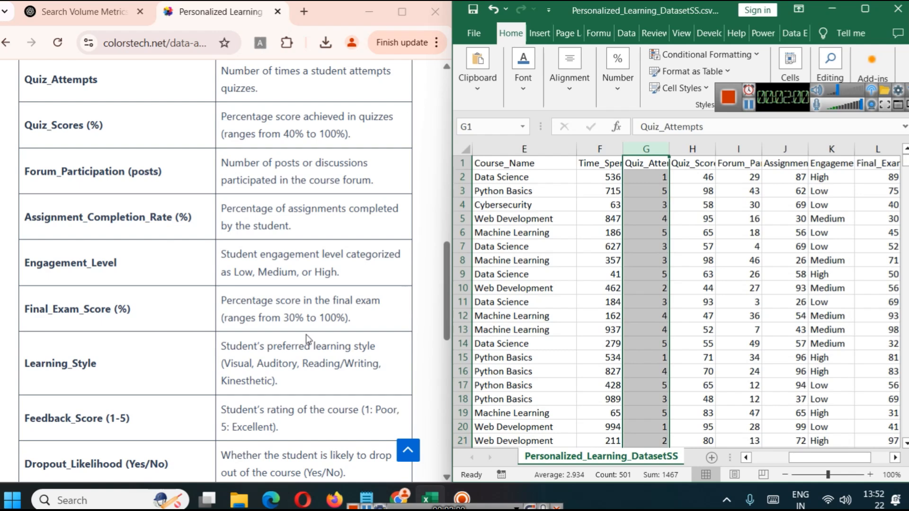
{"action": "left_click_drag", "start_coordinate": [27, 308], "coordinate": [374, 321]}
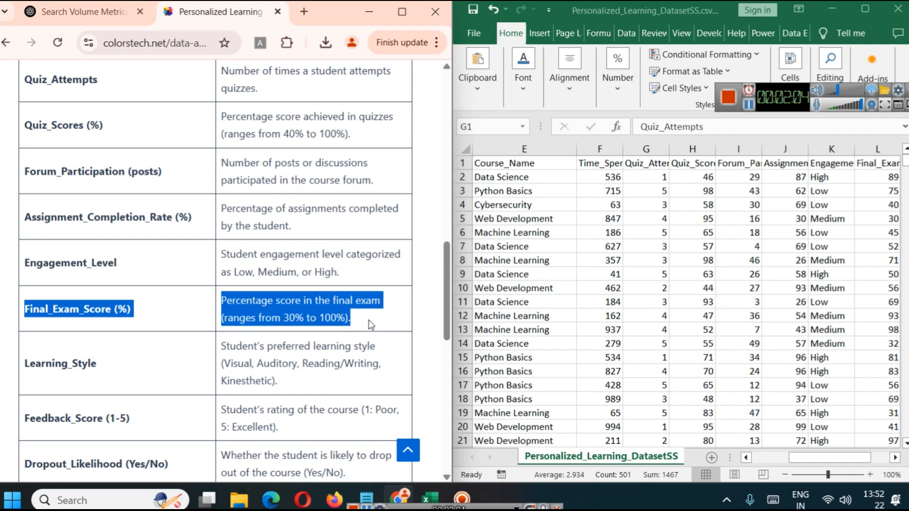
{"action": "scroll", "coordinate": [304, 354], "scroll_direction": "down", "scroll_amount": 3}
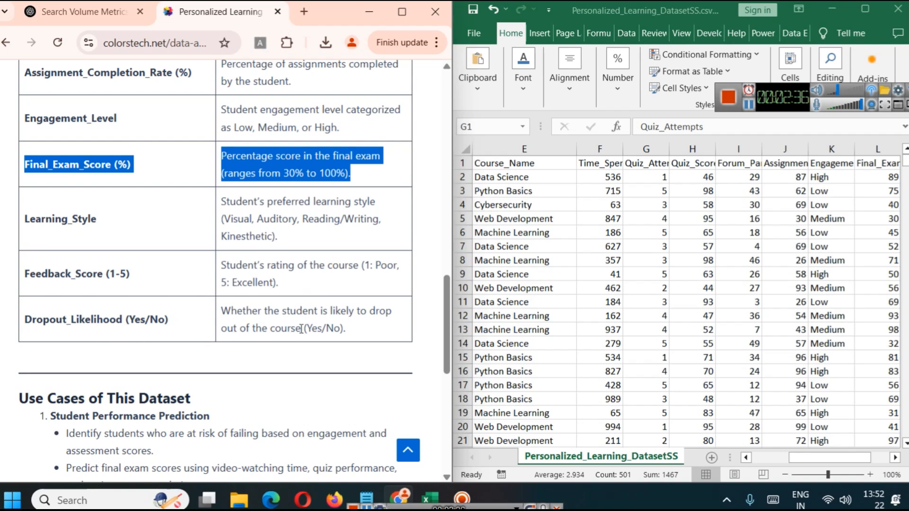
Step: Read the Use Cases of This Dataset section, from Student Performance Prediction to Feedback-Driven Course Improvement
{"action": "scroll", "coordinate": [296, 343], "scroll_direction": "down", "scroll_amount": 5}
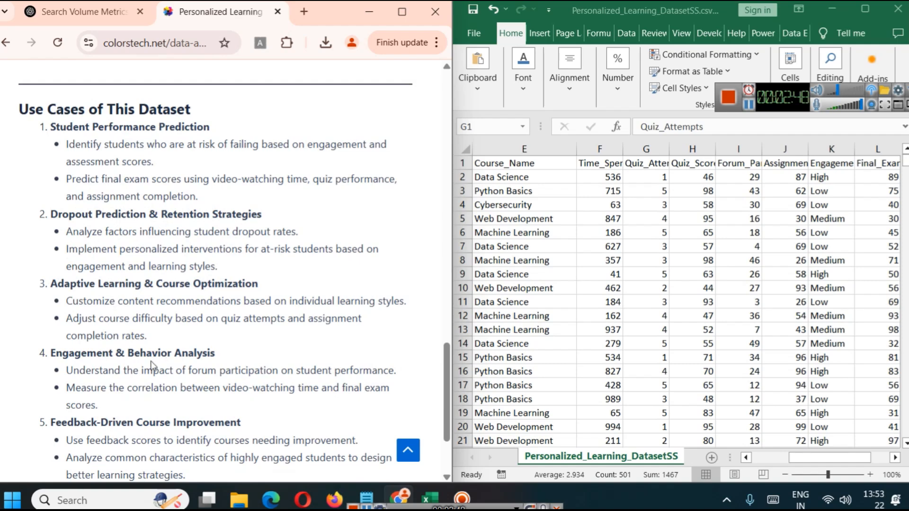
{"action": "scroll", "coordinate": [201, 343], "scroll_direction": "down", "scroll_amount": 3}
{"action": "scroll", "coordinate": [206, 336], "scroll_direction": "up", "scroll_amount": 2}
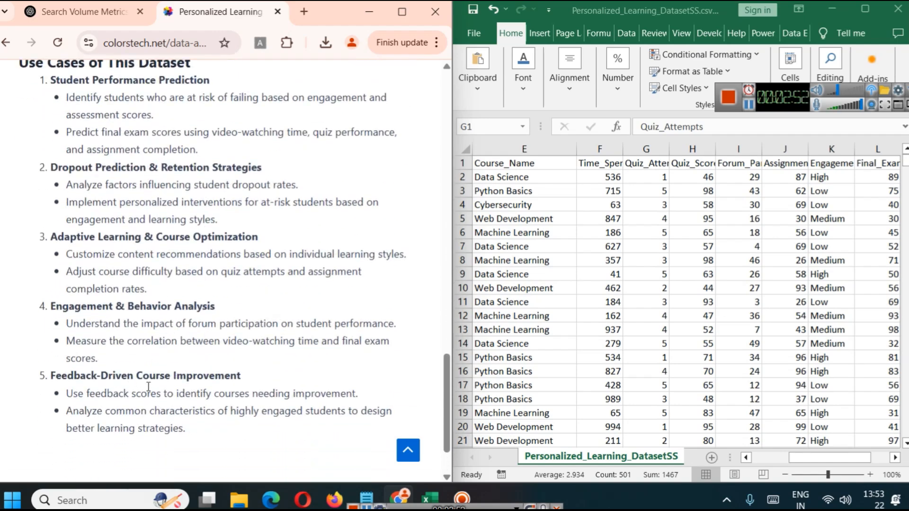
{"action": "scroll", "coordinate": [150, 387], "scroll_direction": "up", "scroll_amount": 2}
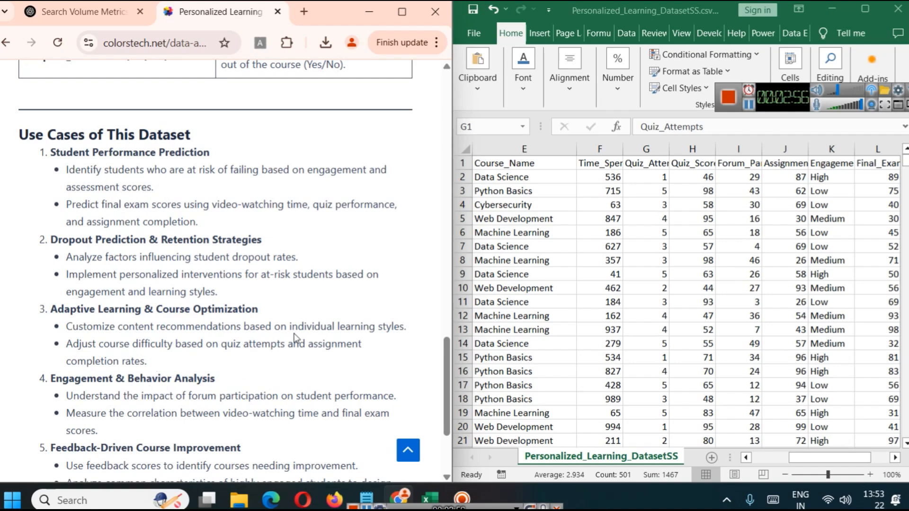
{"action": "left_click_drag", "start_coordinate": [781, 105], "coordinate": [722, 105]}
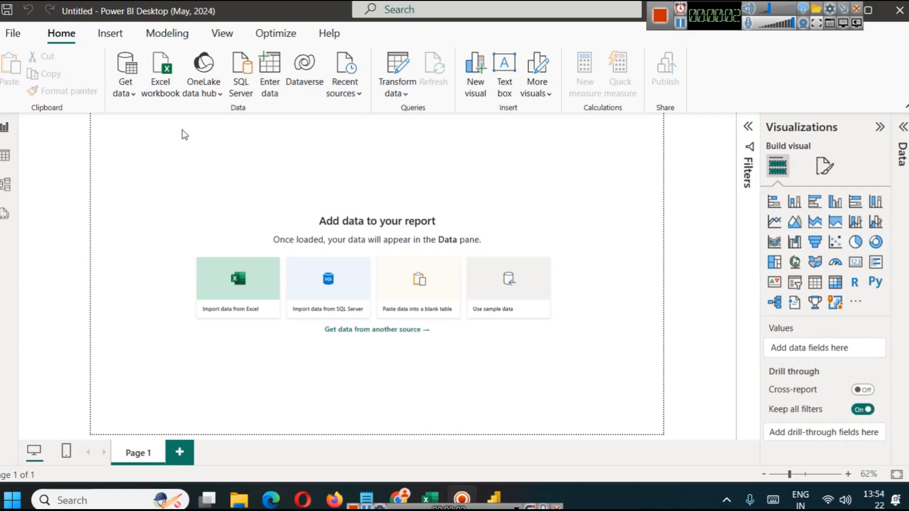
Step: Check the dataset's file type in Excel and switch back to Power BI Desktop to start a Text/CSV import
{"action": "left_click", "coordinate": [137, 95]}
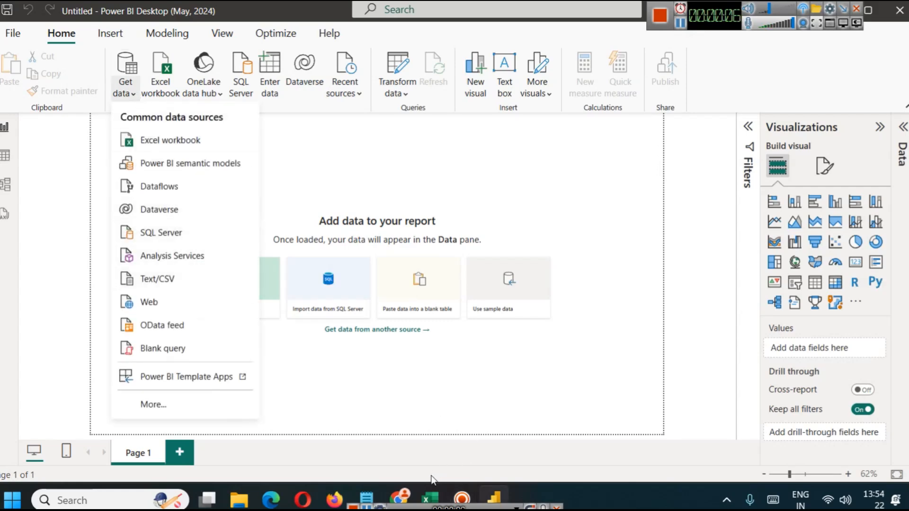
{"action": "left_click", "coordinate": [430, 498]}
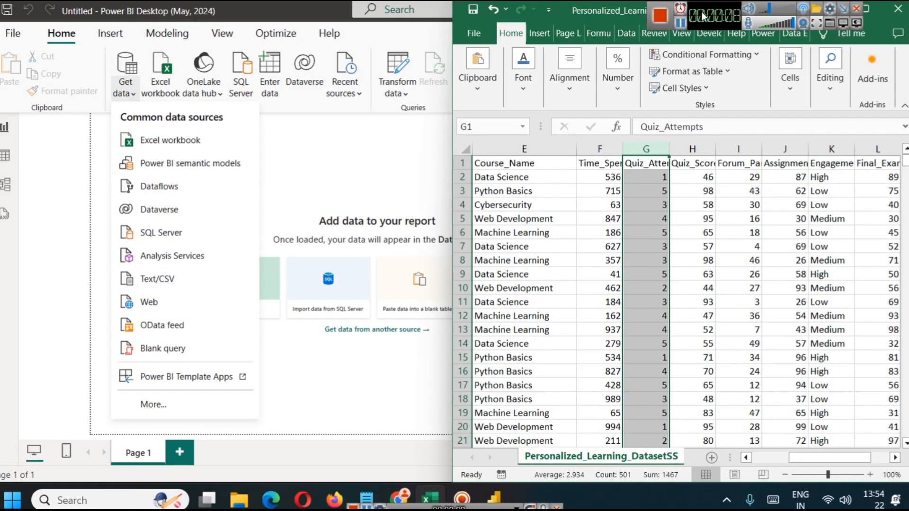
{"action": "left_click_drag", "start_coordinate": [714, 12], "coordinate": [721, 45]}
{"action": "left_click", "coordinate": [864, 10]}
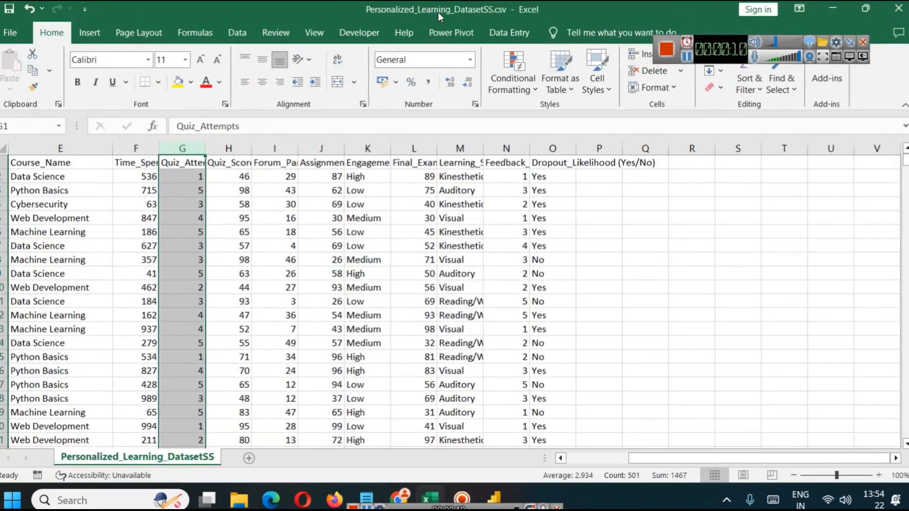
{"action": "left_click", "coordinate": [493, 498]}
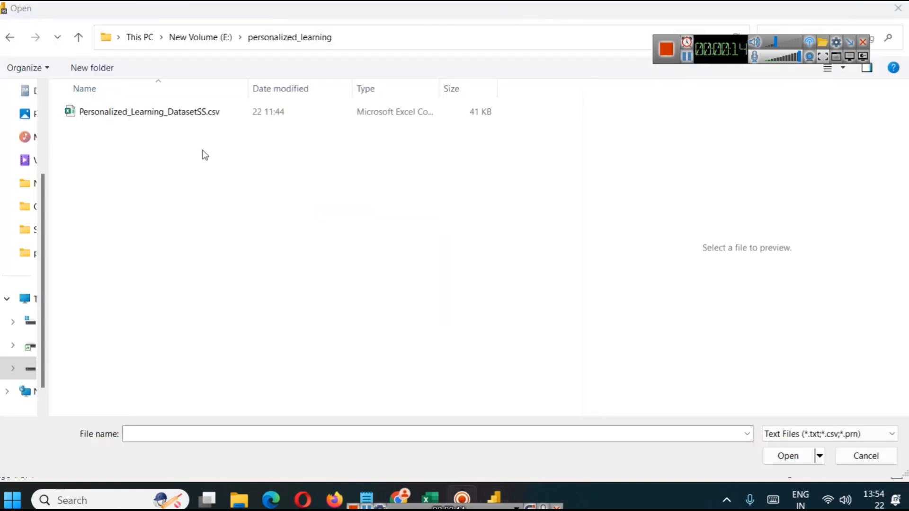
Step: Open Personalized_Learning_DatasetSS.csv from the personalized_learning folder as the data source
{"action": "left_click", "coordinate": [160, 113]}
{"action": "left_click", "coordinate": [161, 116]}
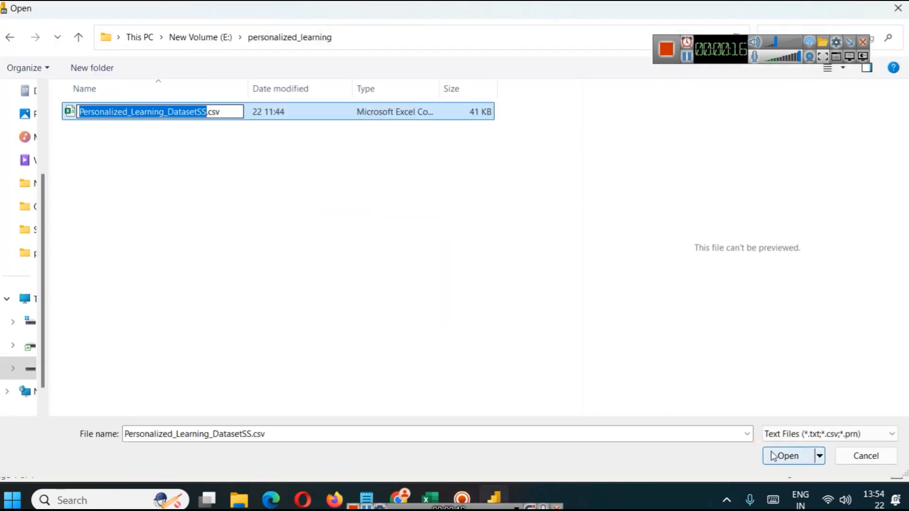
{"action": "left_click", "coordinate": [771, 453]}
{"action": "left_click", "coordinate": [772, 456]}
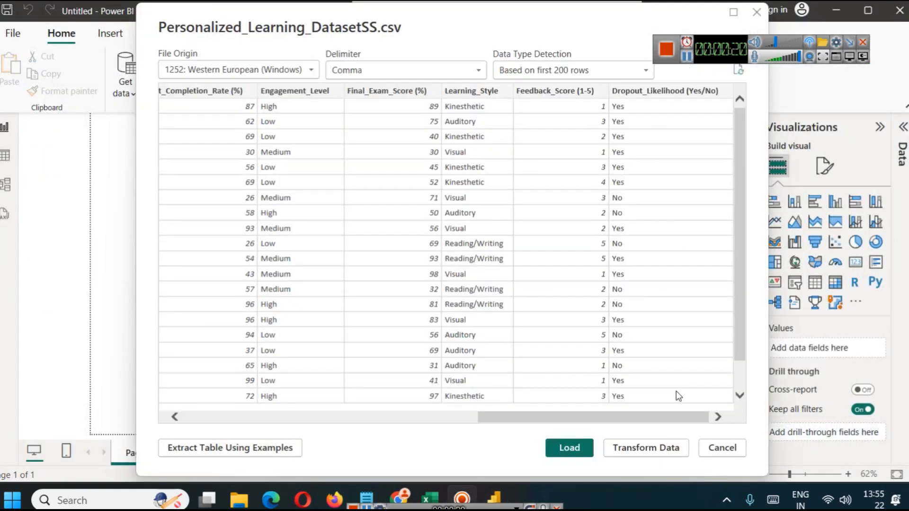
Step: Review all the columns in the CSV preview and load the data into the report
{"action": "left_click_drag", "start_coordinate": [680, 426], "coordinate": [379, 422]}
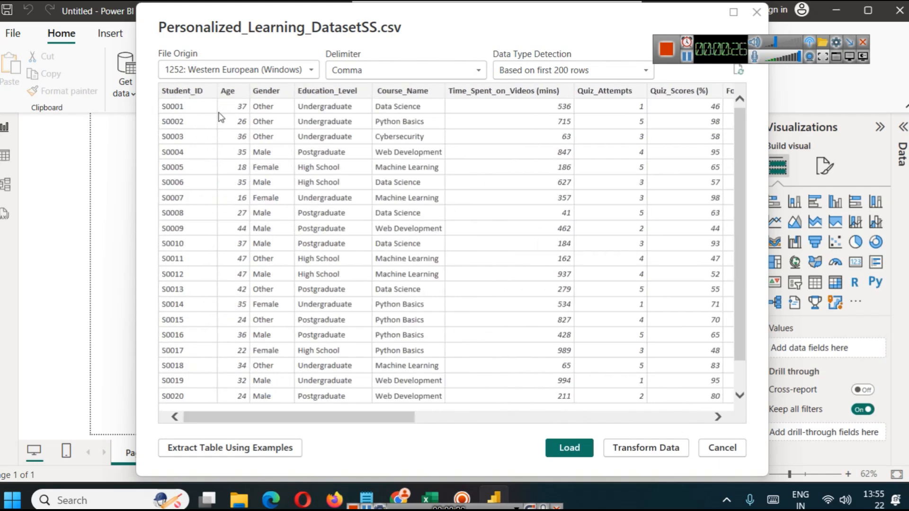
{"action": "left_click_drag", "start_coordinate": [375, 415], "coordinate": [672, 416]}
{"action": "left_click", "coordinate": [569, 448]}
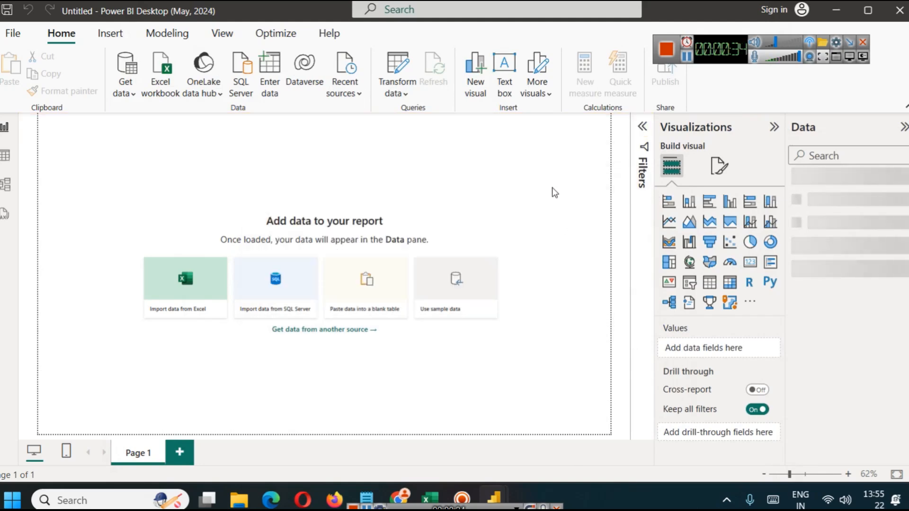
Step: Expand the loaded table's fields and save the report as "EDA - Personalized Learning & Adaptive Education Dataset" in the personalized_learning folder
{"action": "left_click", "coordinate": [797, 183]}
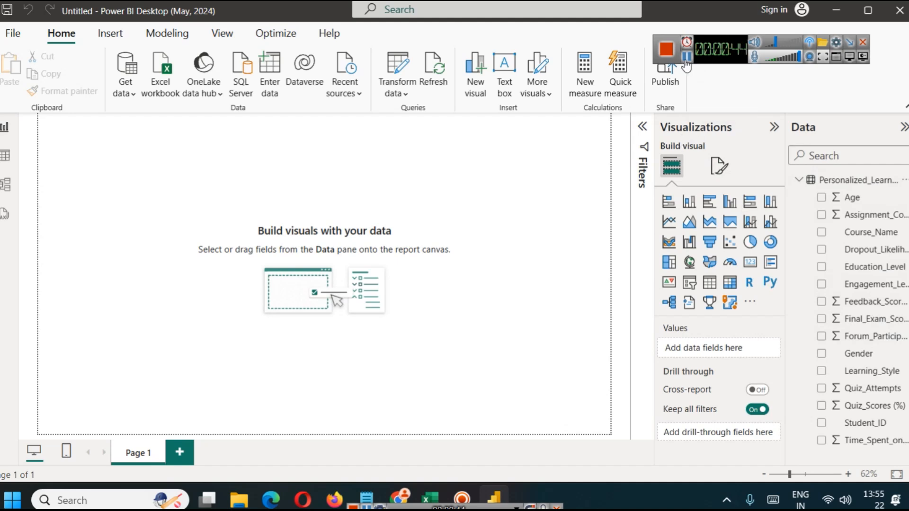
{"action": "key", "text": "ctrl+s"}
{"action": "left_click", "coordinate": [174, 376]}
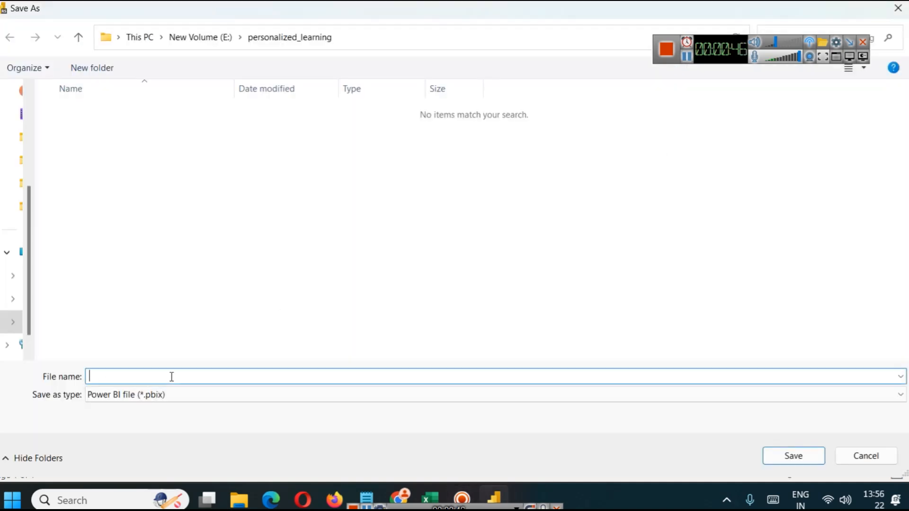
{"action": "type", "text": "EDA"}
{"action": "type", "text": "- Personalized Learning & Adaptive Education Dataset"}
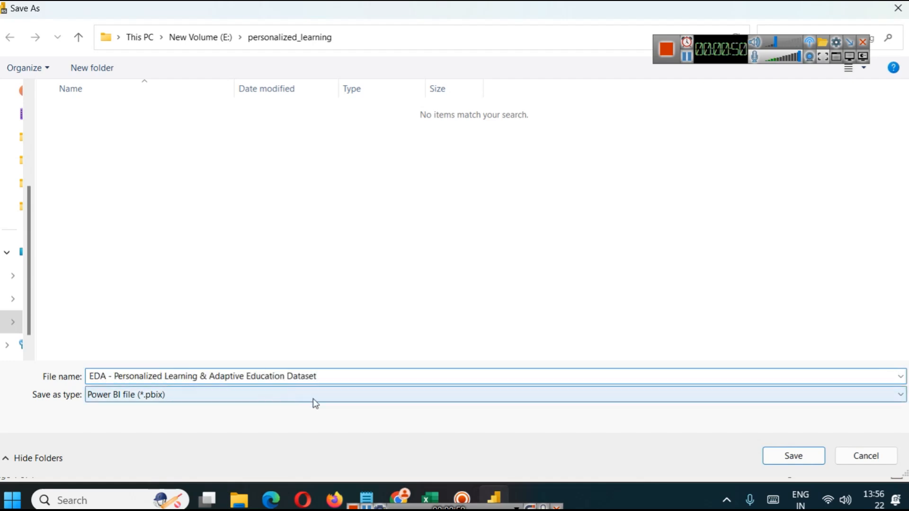
{"action": "left_click", "coordinate": [782, 456]}
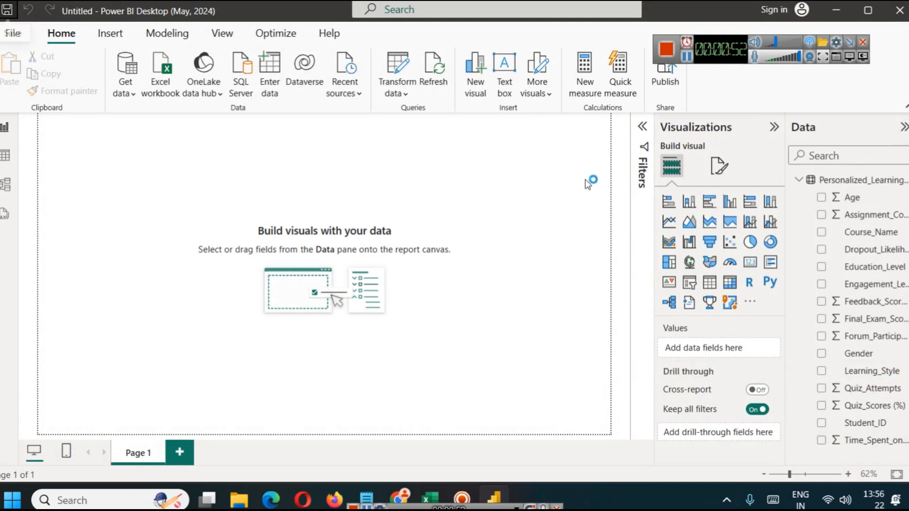
Step: Switch to the browser, review the dataset page's column descriptions and use cases, and return to Power BI Desktop
{"action": "mouse_move", "coordinate": [399, 497]}
{"action": "left_click", "coordinate": [410, 456]}
{"action": "scroll", "coordinate": [265, 253], "scroll_direction": "down", "scroll_amount": 20}
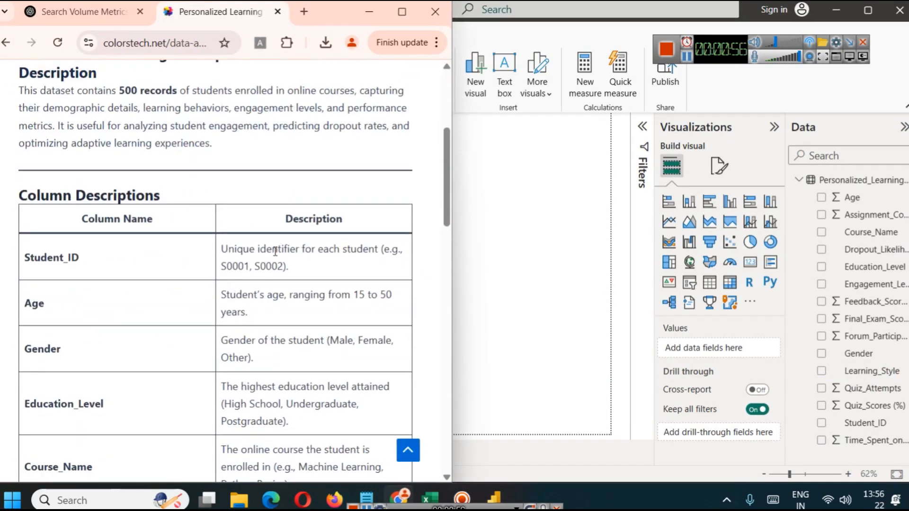
{"action": "scroll", "coordinate": [268, 245], "scroll_direction": "down", "scroll_amount": 3}
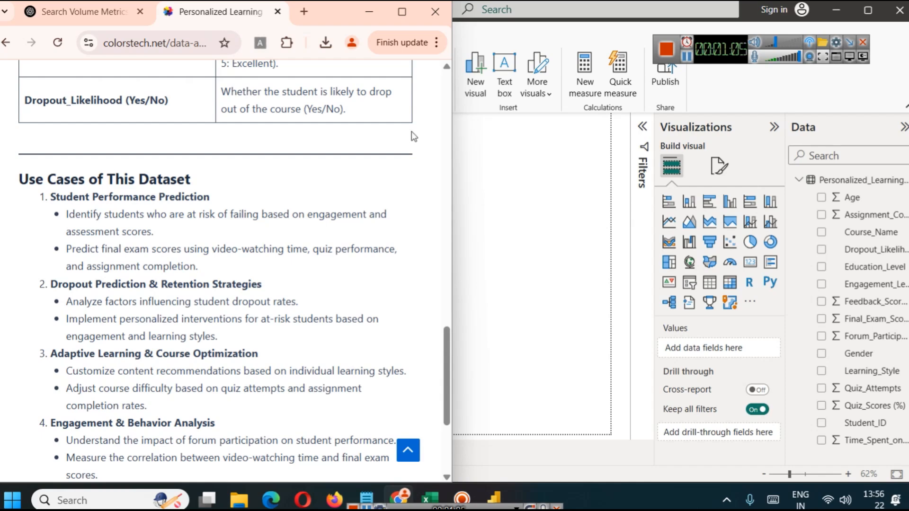
{"action": "left_click", "coordinate": [686, 56]}
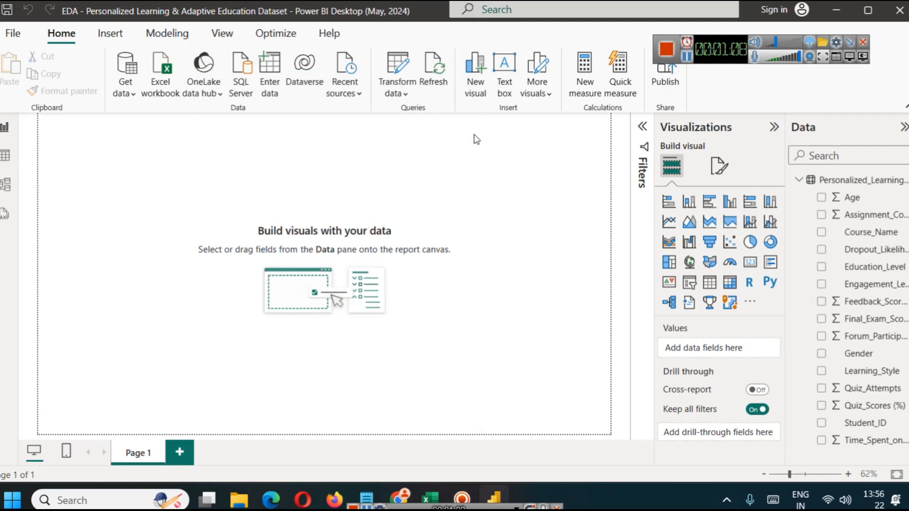
Step: Insert a wide, short text box along the page's upper edge containing "Personalized Learning & Adaptive Education Dataset"
{"action": "left_click", "coordinate": [502, 97]}
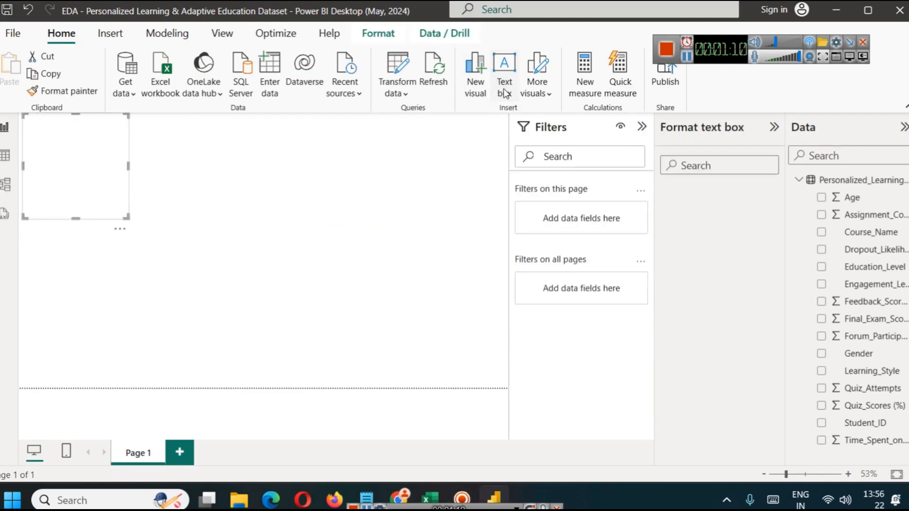
{"action": "left_click_drag", "start_coordinate": [75, 218], "coordinate": [75, 141]}
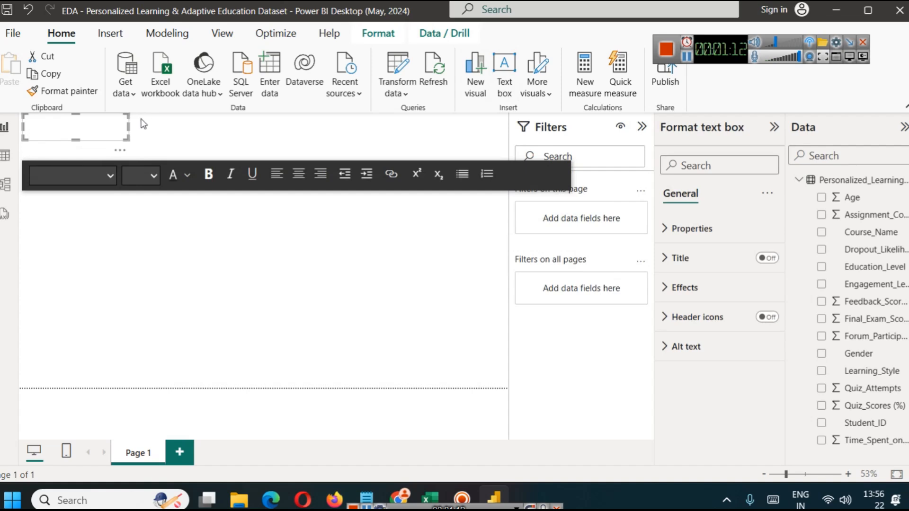
{"action": "left_click_drag", "start_coordinate": [128, 127], "coordinate": [420, 126]}
{"action": "left_click", "coordinate": [294, 129]}
{"action": "type", "text": "Personalized Learning & Adaptive Education Dataset"}
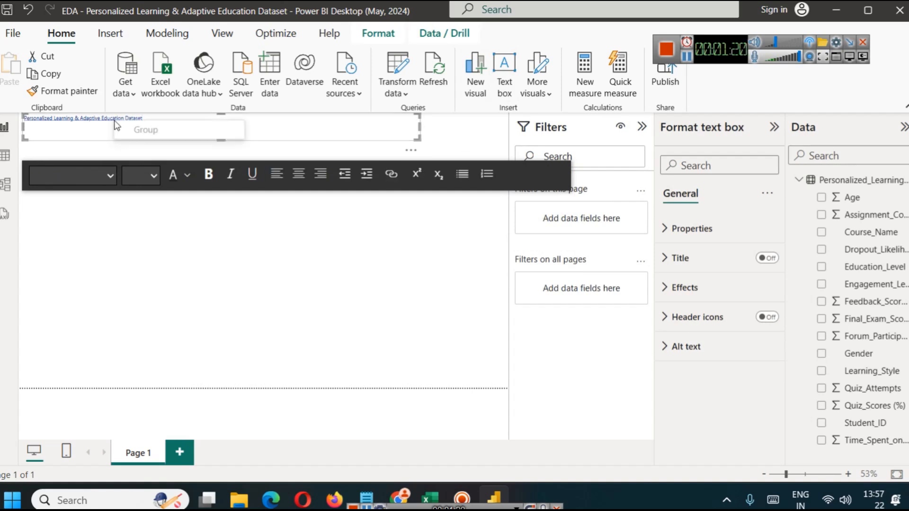
Step: Replace the hyperlinked title with the plain-text version "Personalized Learning & Adaptive Education Dataset" copied from Notepad
{"action": "left_click", "coordinate": [67, 122]}
{"action": "left_click", "coordinate": [174, 117]}
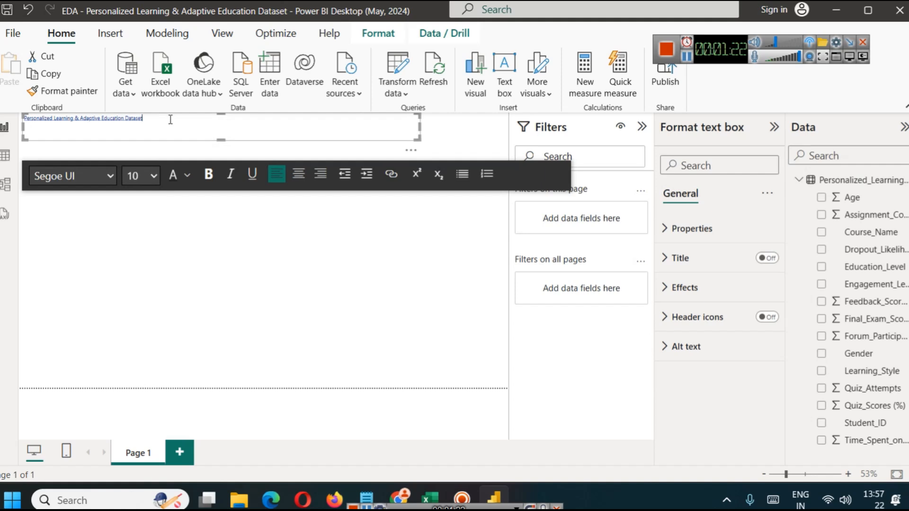
{"action": "key", "text": "ctrl+a"}
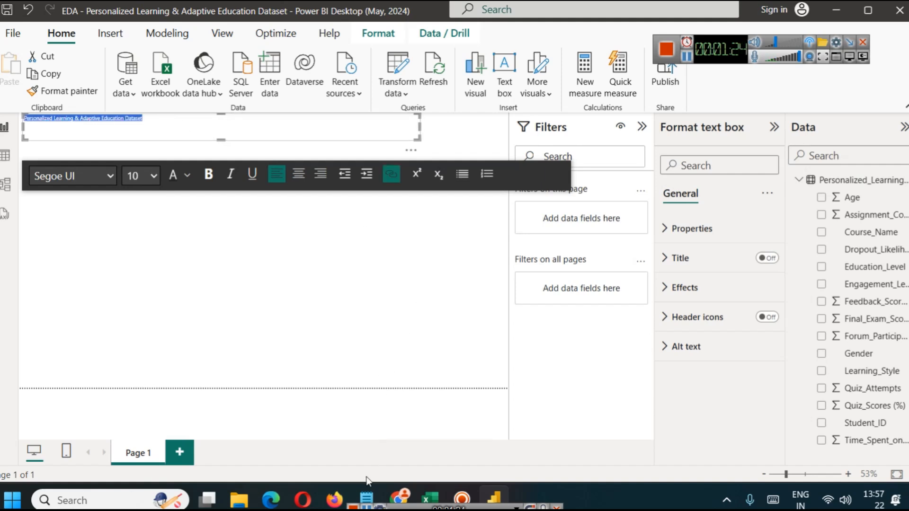
{"action": "mouse_move", "coordinate": [367, 492]}
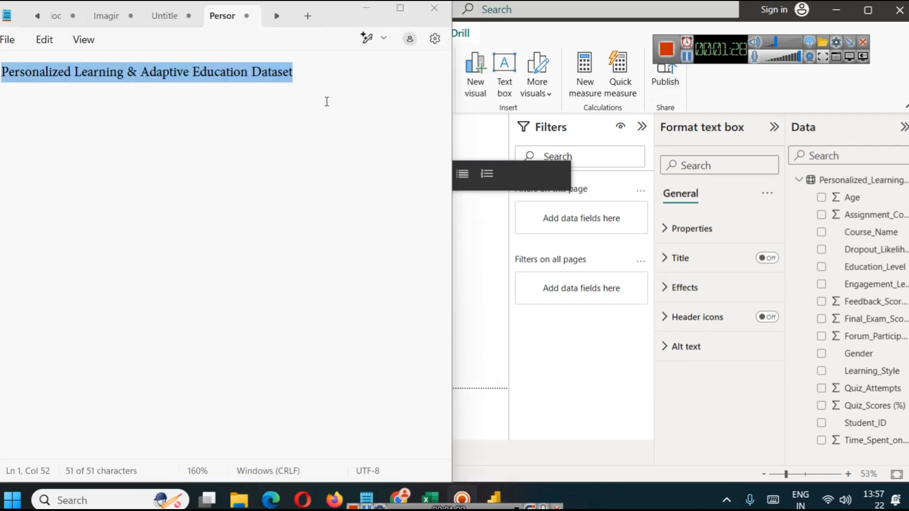
{"action": "left_click", "coordinate": [327, 101]}
{"action": "key", "text": "ctrl+a"}
{"action": "left_click", "coordinate": [475, 239]}
{"action": "left_click", "coordinate": [163, 118]}
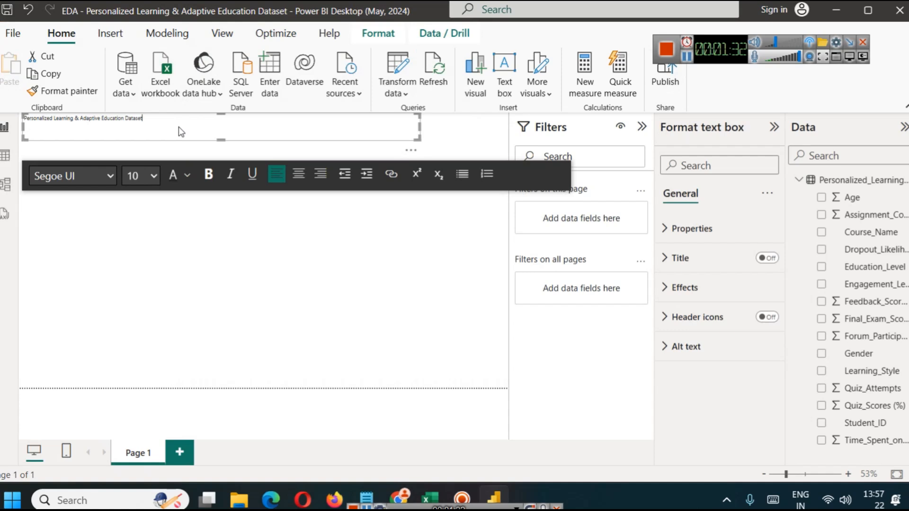
Step: Center the whole title text, set its font size to 28 and make it bold
{"action": "key", "text": "ctrl+a"}
{"action": "left_click", "coordinate": [298, 176]}
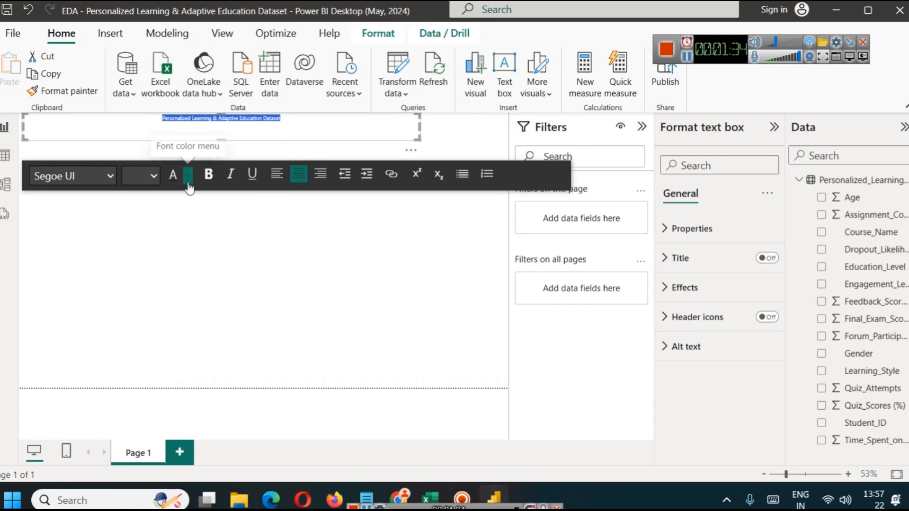
{"action": "left_click", "coordinate": [150, 176]}
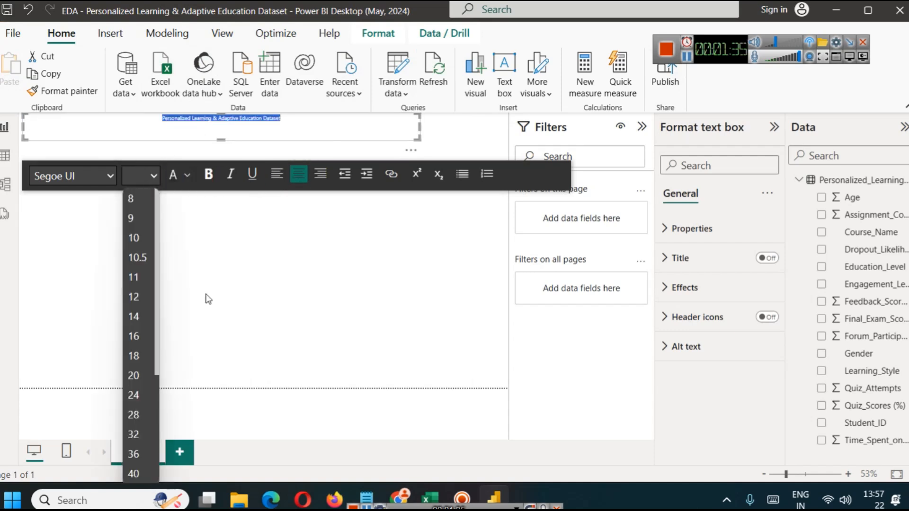
{"action": "left_click", "coordinate": [134, 416]}
{"action": "left_click", "coordinate": [208, 174]}
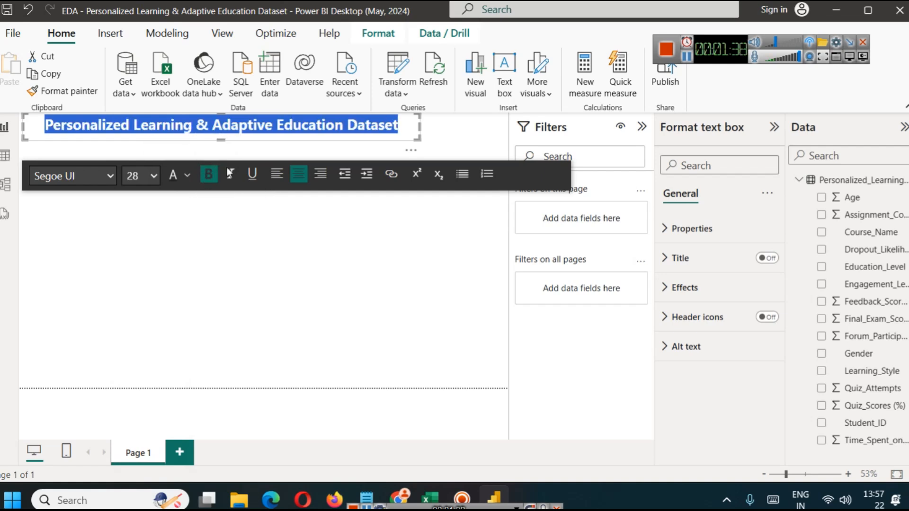
{"action": "left_click", "coordinate": [327, 248]}
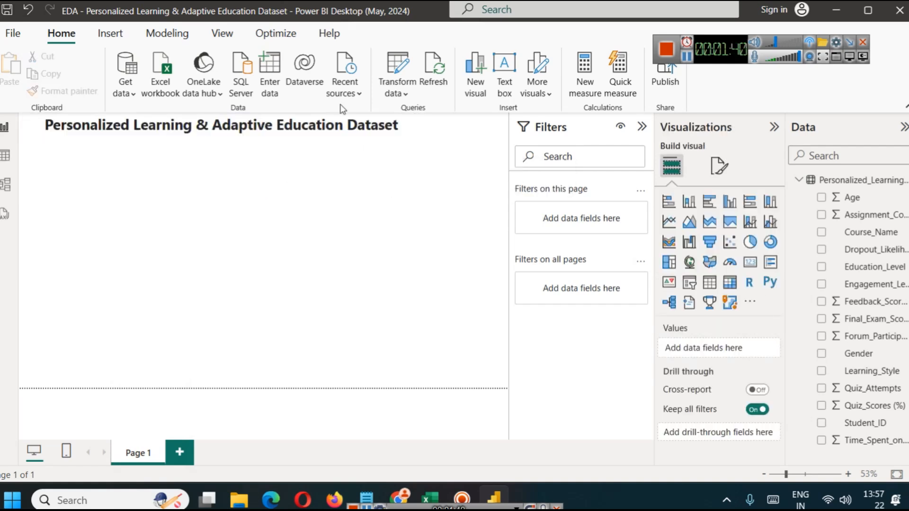
Step: Change the title text's font color to the darkest shade of purple in the theme colors' violet column
{"action": "triple_click", "coordinate": [344, 125]}
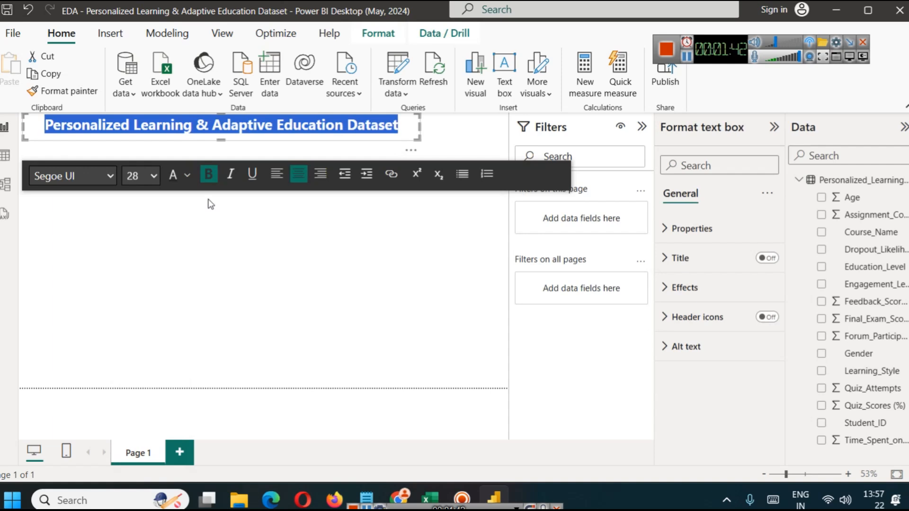
{"action": "left_click", "coordinate": [187, 175]}
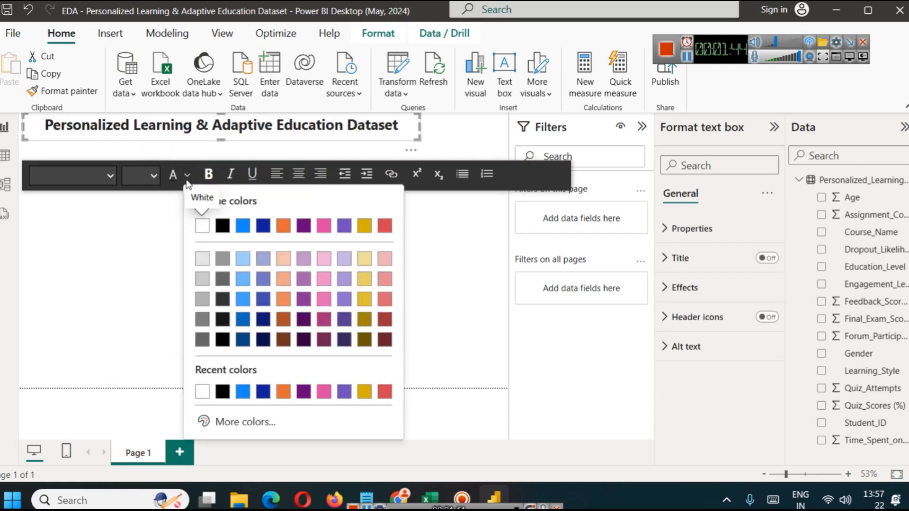
{"action": "left_click", "coordinate": [343, 341]}
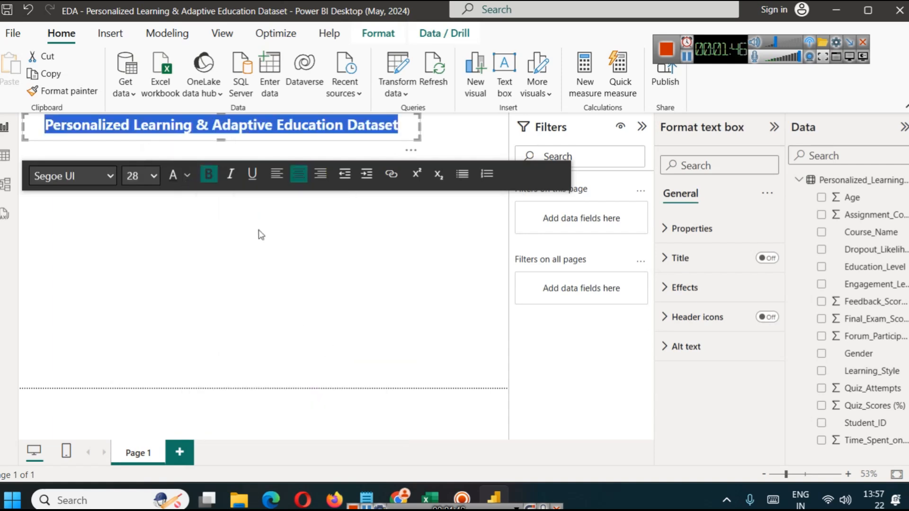
{"action": "left_click", "coordinate": [273, 239]}
Step: Turn on the background, visual border and shadow effects for the title text box
{"action": "left_click", "coordinate": [391, 126]}
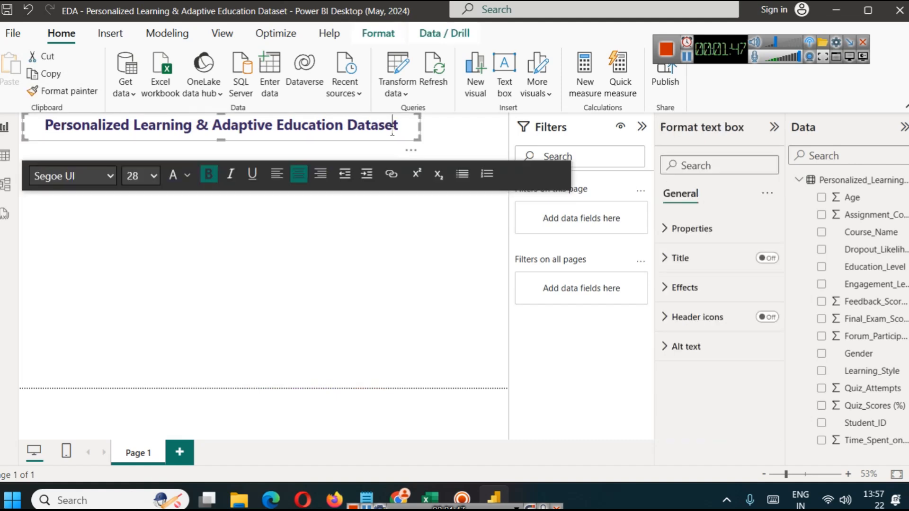
{"action": "left_click", "coordinate": [708, 289]}
{"action": "left_click", "coordinate": [761, 323]}
{"action": "left_click", "coordinate": [761, 441]}
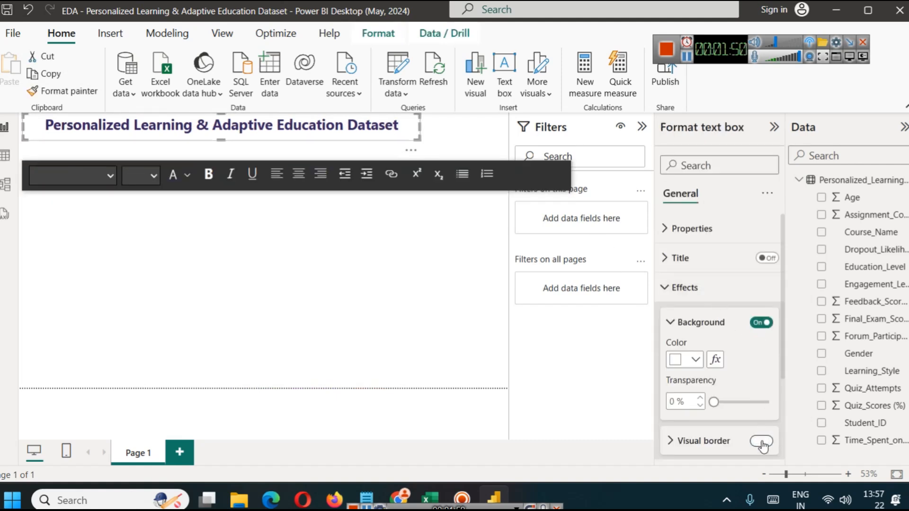
{"action": "scroll", "coordinate": [761, 411], "scroll_direction": "down", "scroll_amount": 3}
{"action": "left_click", "coordinate": [762, 357]}
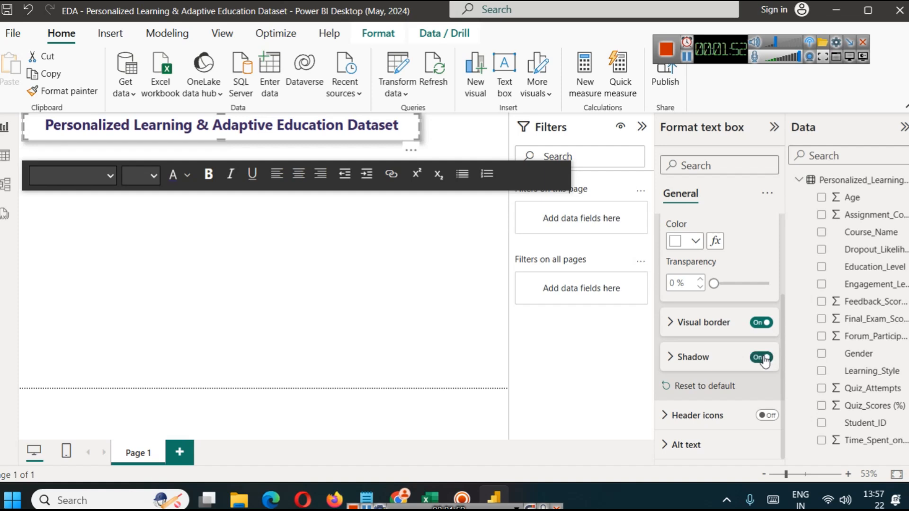
{"action": "left_click", "coordinate": [313, 298]}
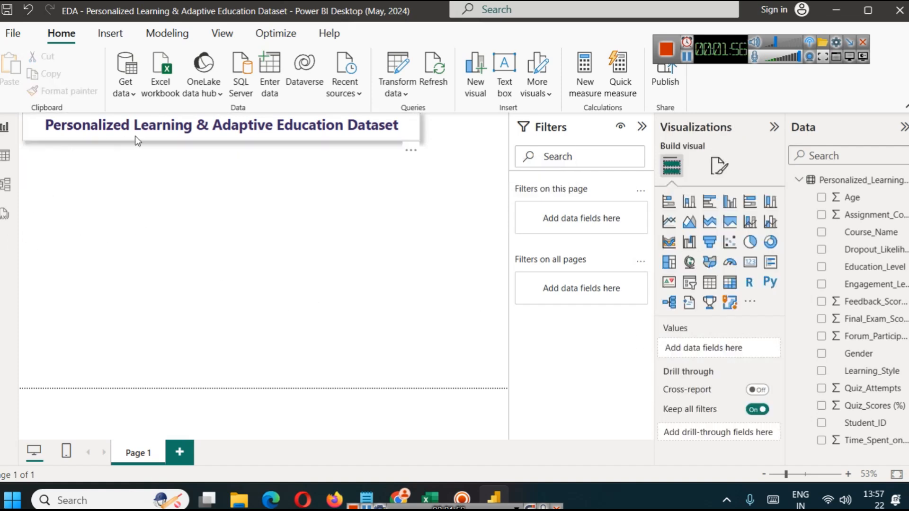
Step: Collapse the Filters pane and move the title text box slightly down from the page's upper edge
{"action": "left_click", "coordinate": [641, 125]}
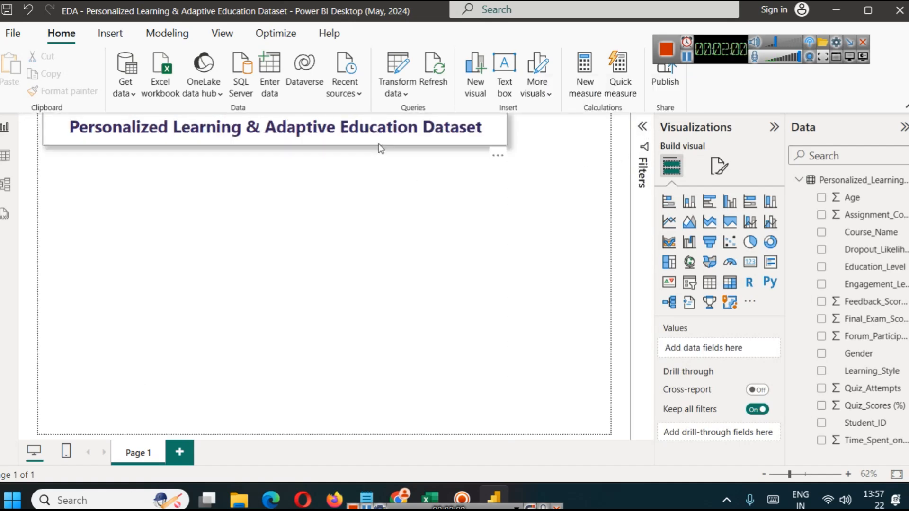
{"action": "left_click", "coordinate": [378, 127]}
{"action": "left_click", "coordinate": [499, 118]}
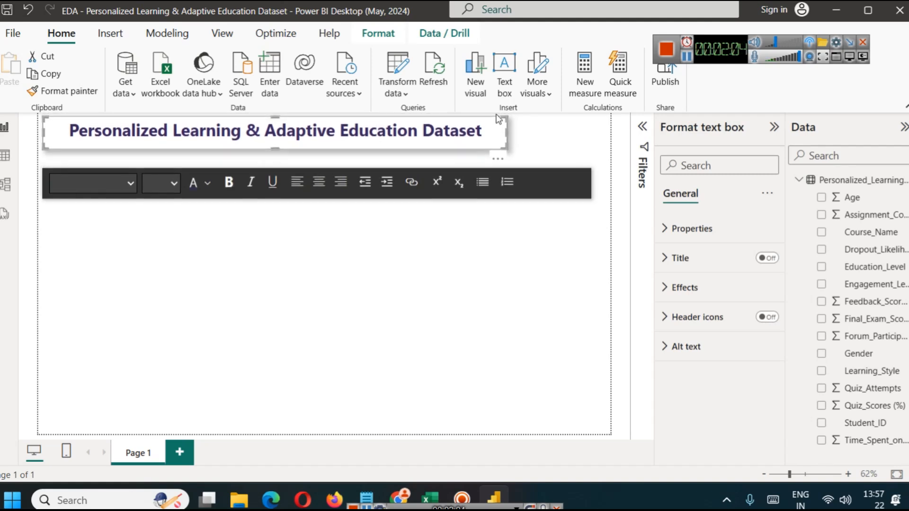
{"action": "left_click", "coordinate": [529, 148]}
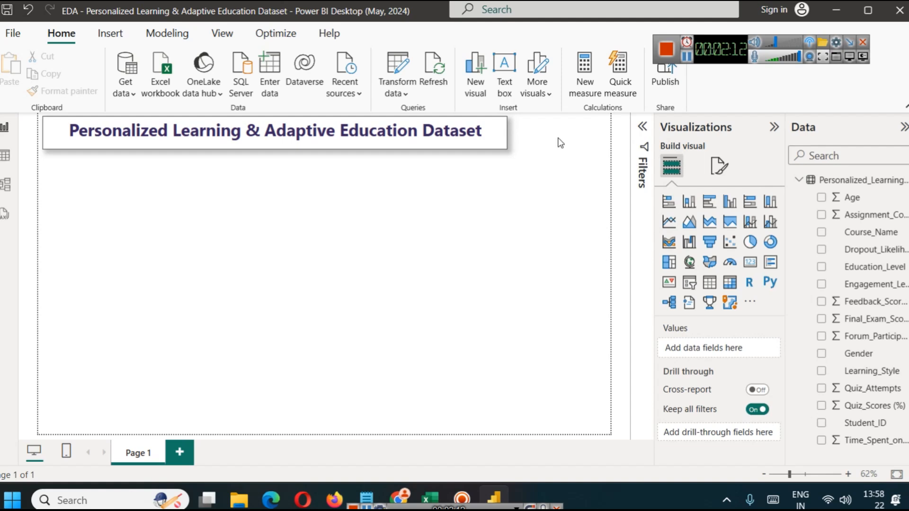
{"action": "left_click", "coordinate": [686, 58]}
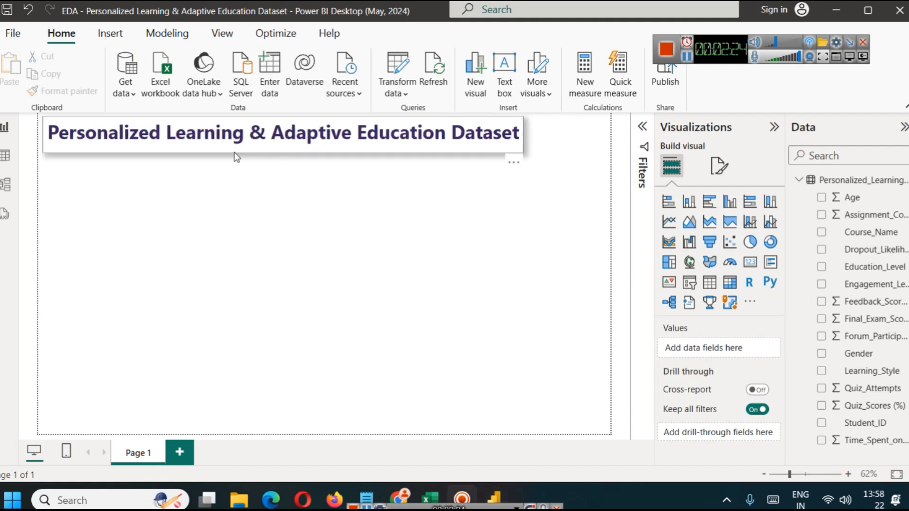
Step: Insert the image ss-logo-removebg-preview.png from the assets folder onto the report page
{"action": "left_click", "coordinate": [102, 36]}
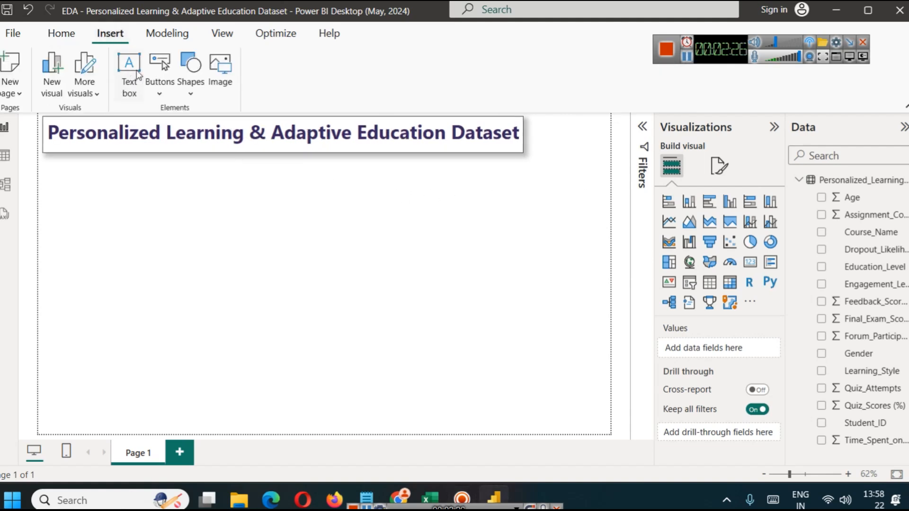
{"action": "left_click", "coordinate": [685, 57]}
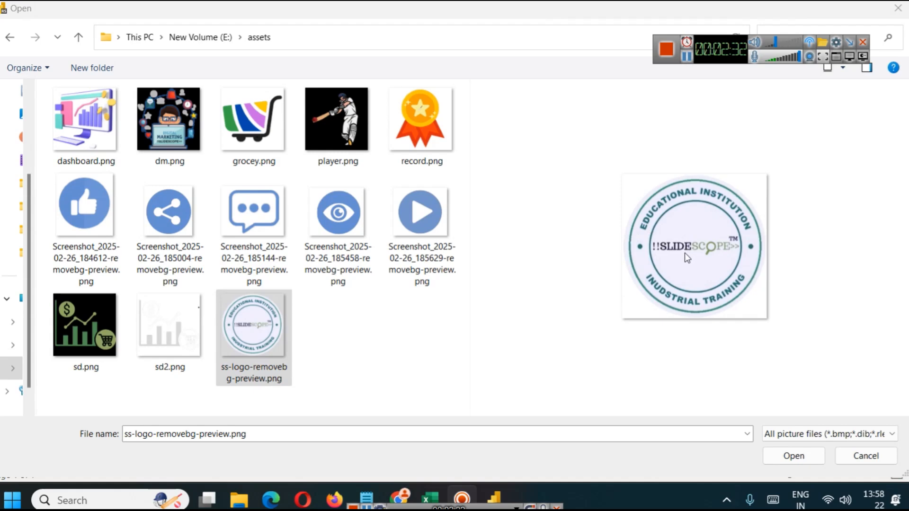
{"action": "left_click", "coordinate": [785, 457]}
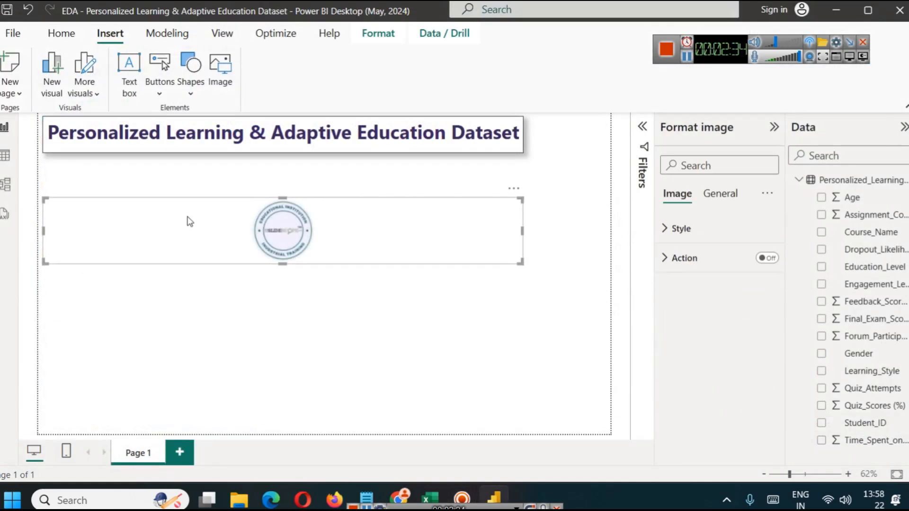
Step: Shrink the logo image and place it in the report page's upper-right corner, level with the title
{"action": "left_click_drag", "start_coordinate": [46, 232], "coordinate": [554, 171]}
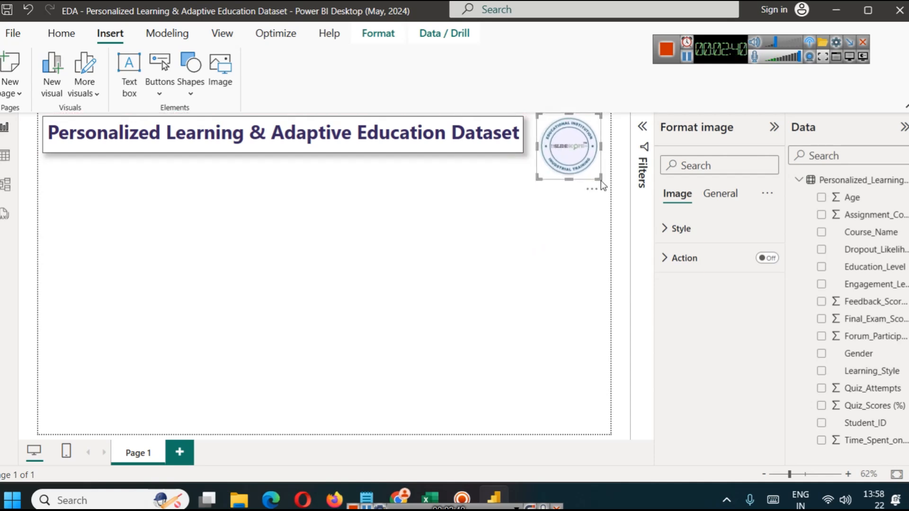
{"action": "left_click_drag", "start_coordinate": [599, 177], "coordinate": [588, 138]}
{"action": "left_click", "coordinate": [564, 176]}
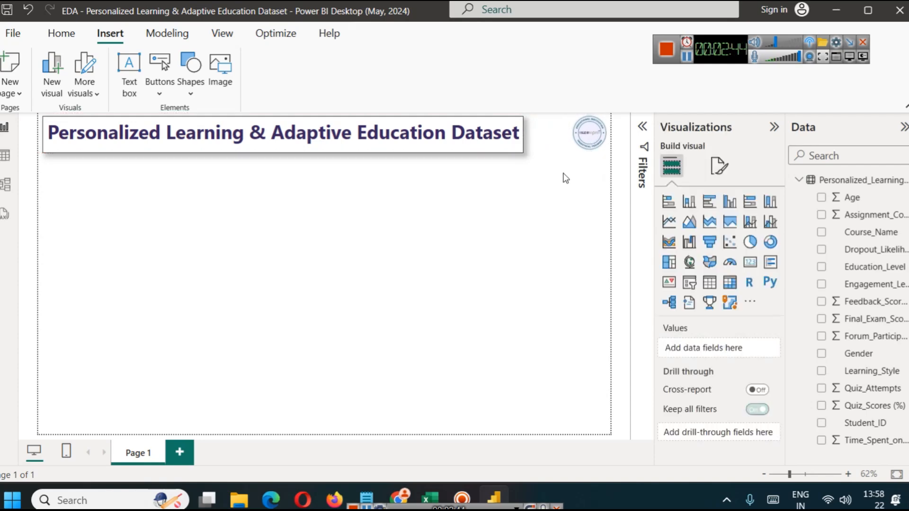
Step: Widen the title text box slightly and move the logo closer to its end, keeping a small gap between them
{"action": "left_click", "coordinate": [522, 132]}
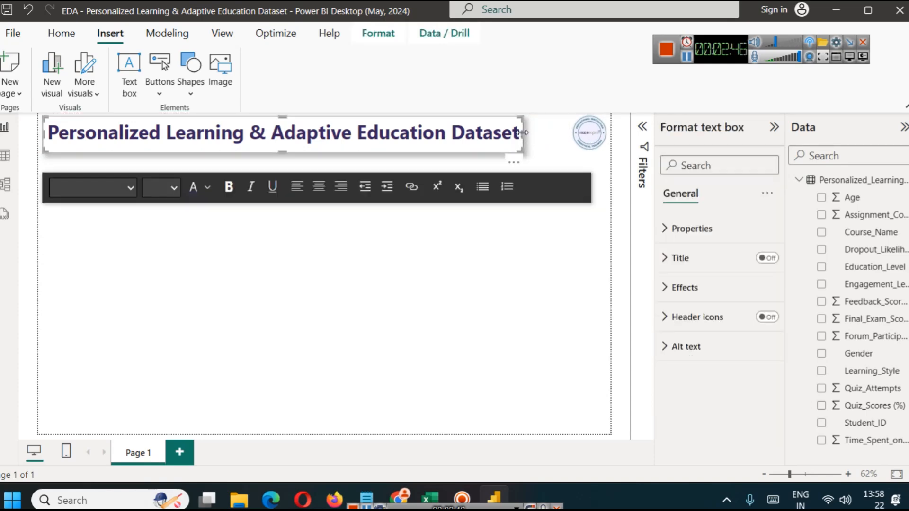
{"action": "left_click_drag", "start_coordinate": [523, 132], "coordinate": [562, 132]}
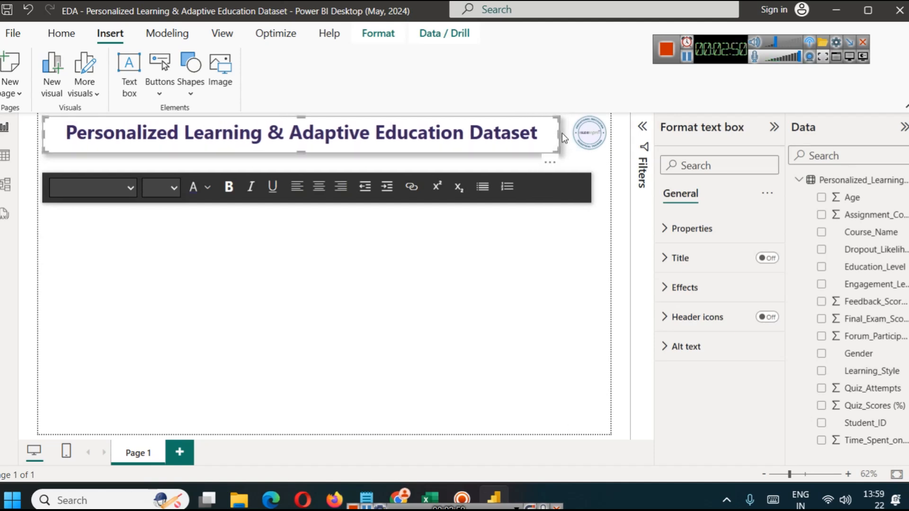
{"action": "left_click_drag", "start_coordinate": [561, 133], "coordinate": [584, 134]}
{"action": "left_click", "coordinate": [580, 180]}
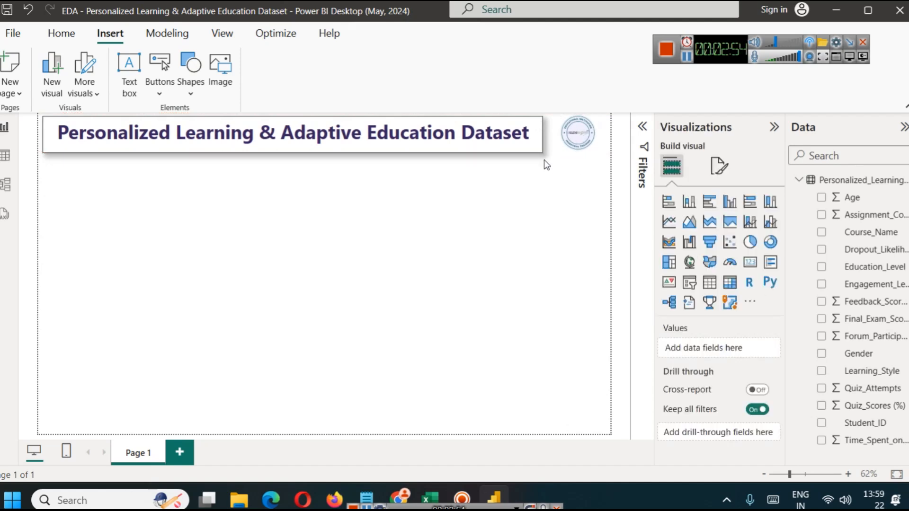
{"action": "left_click", "coordinate": [543, 137]}
{"action": "left_click_drag", "start_coordinate": [540, 136], "coordinate": [579, 137]}
{"action": "left_click", "coordinate": [585, 136]}
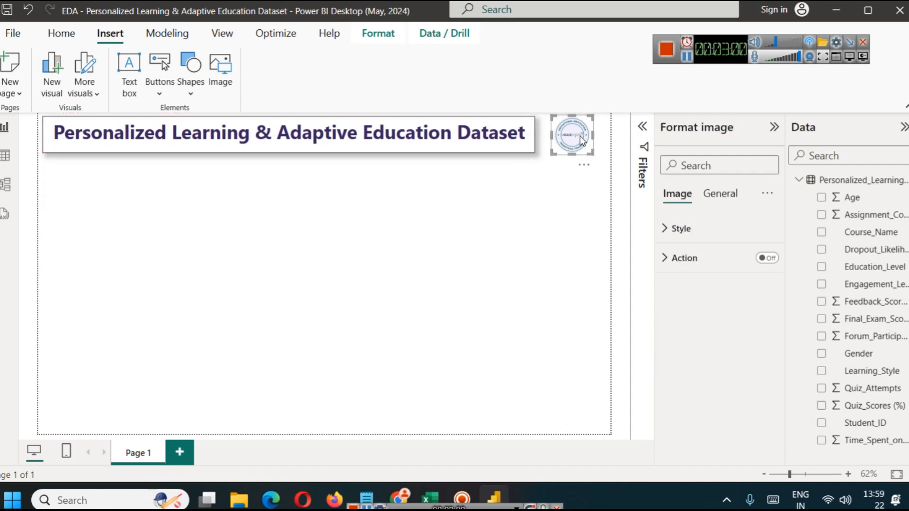
{"action": "left_click", "coordinate": [581, 237]}
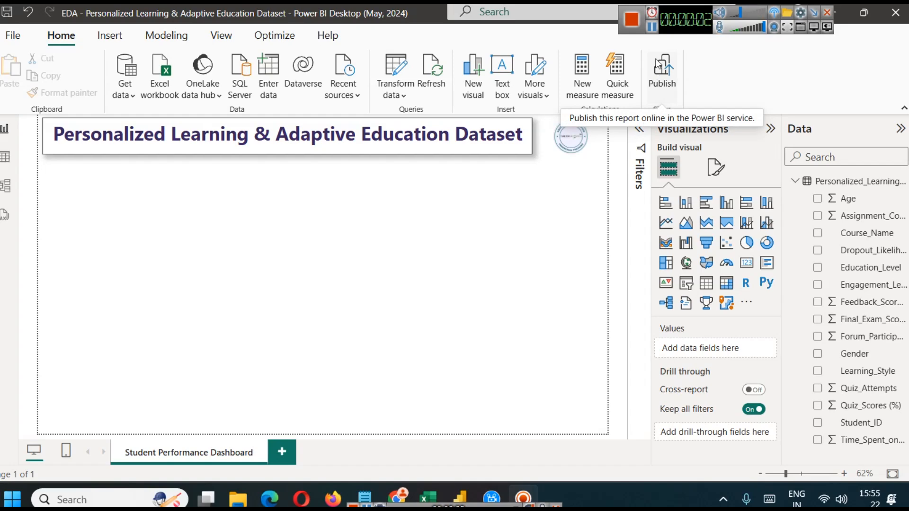
Step: Examine the Time_Spent_on_Videos (mins) and Student_ID columns in the dataset's table view, and return to the report page
{"action": "left_click", "coordinate": [15, 159]}
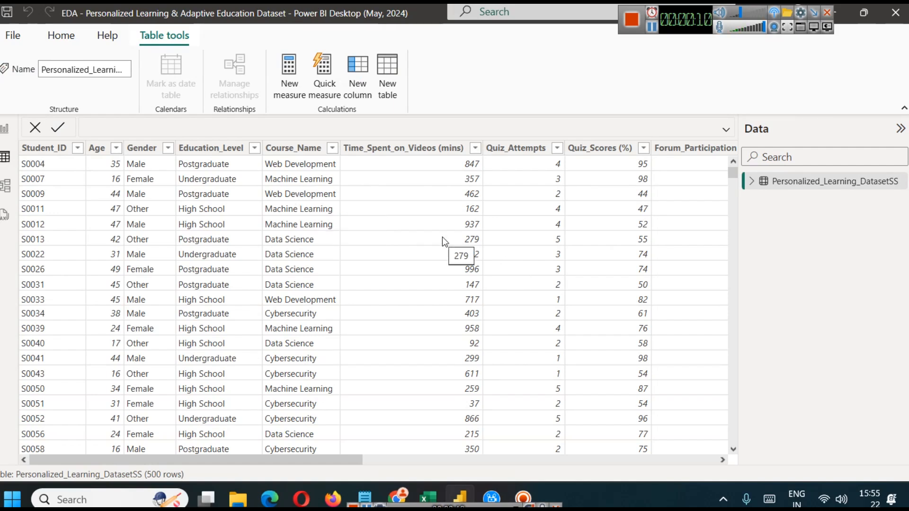
{"action": "left_click", "coordinate": [369, 155]}
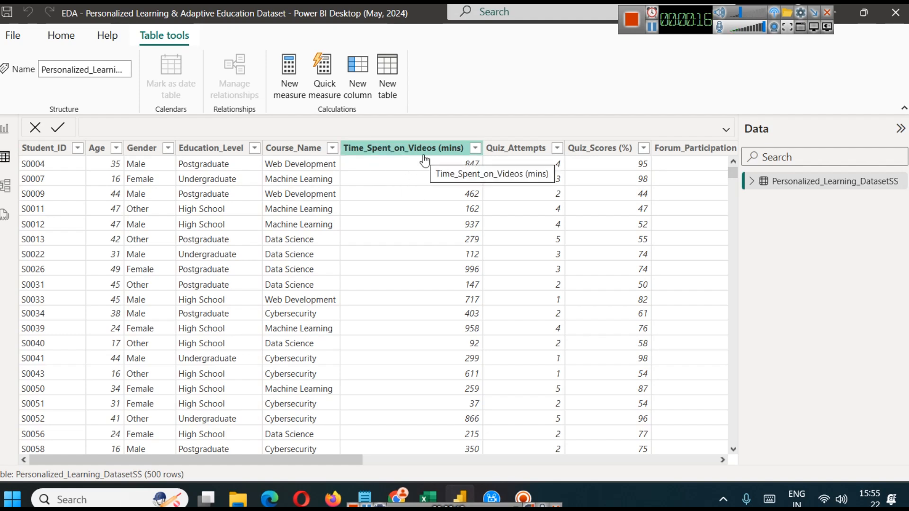
{"action": "left_click", "coordinate": [420, 173]}
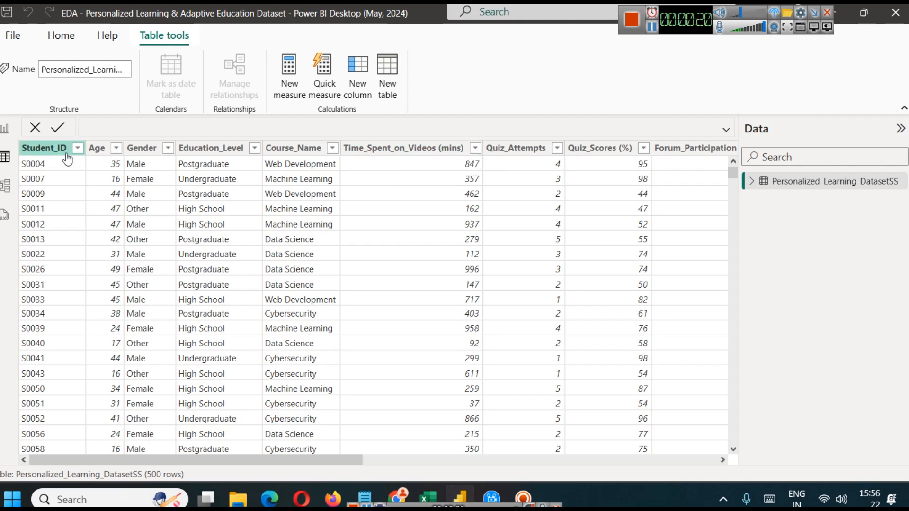
{"action": "left_click", "coordinate": [5, 128]}
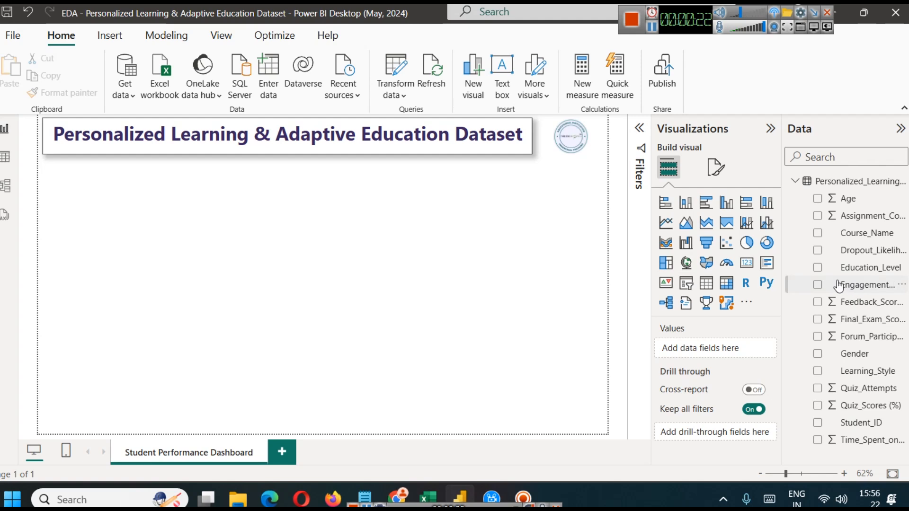
Step: Add a card visual and shrink it to a small tile directly below the start of the title text box
{"action": "left_click", "coordinate": [746, 263]}
{"action": "left_click_drag", "start_coordinate": [158, 237], "coordinate": [159, 199]}
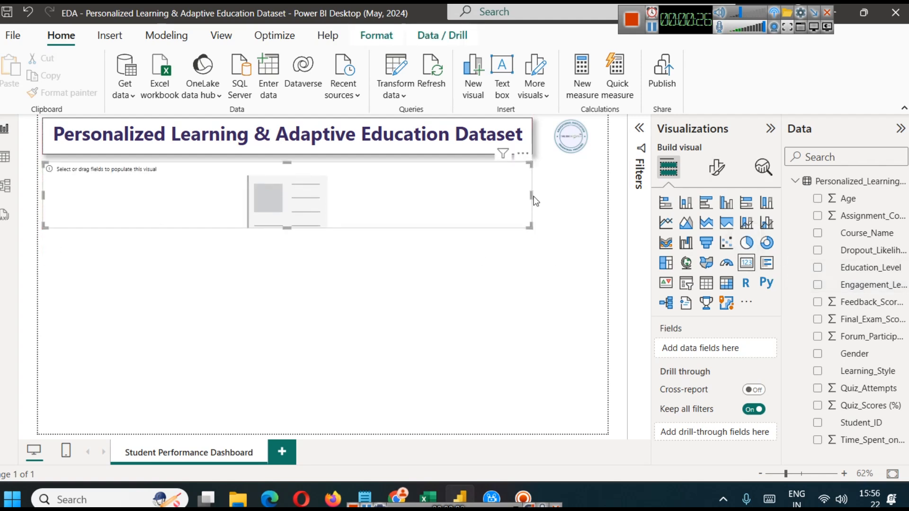
{"action": "left_click_drag", "start_coordinate": [531, 195], "coordinate": [144, 195]}
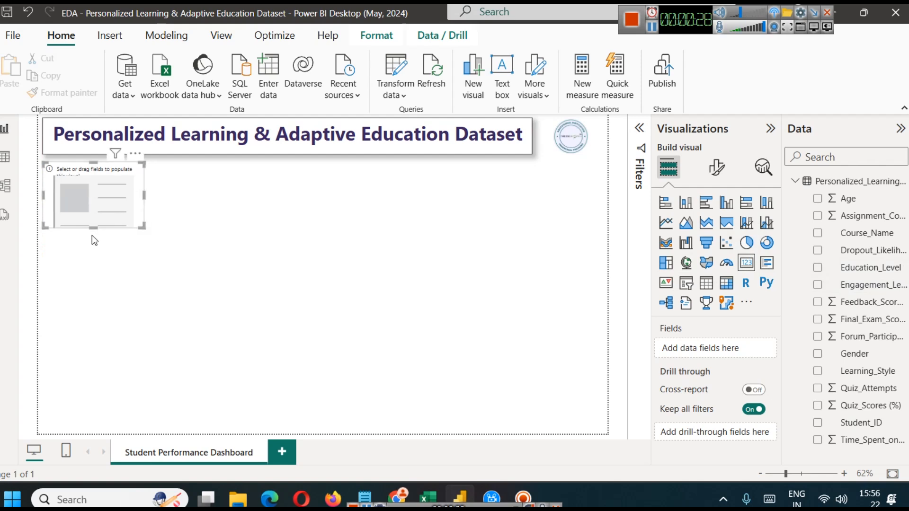
{"action": "left_click_drag", "start_coordinate": [102, 229], "coordinate": [91, 207]}
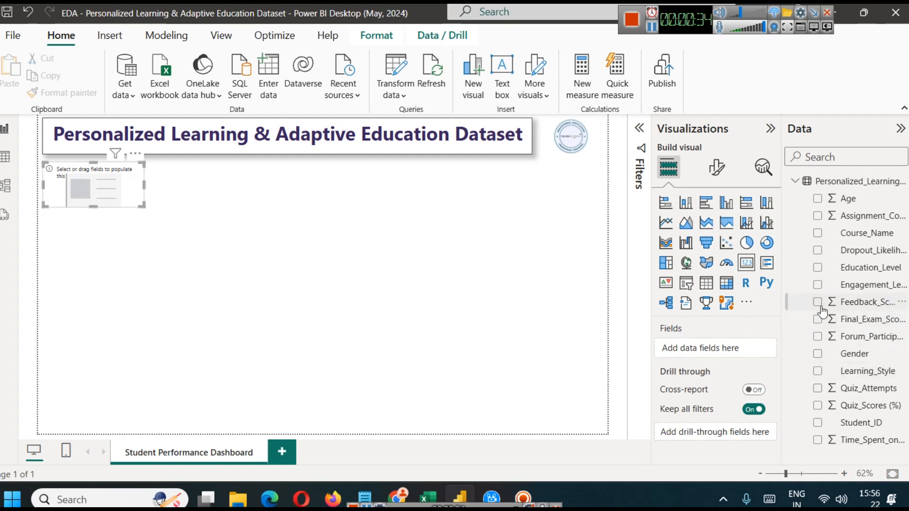
Step: Find the Time_Spent_on_Videos (mins) field and assign it to the card
{"action": "left_click", "coordinate": [816, 157]}
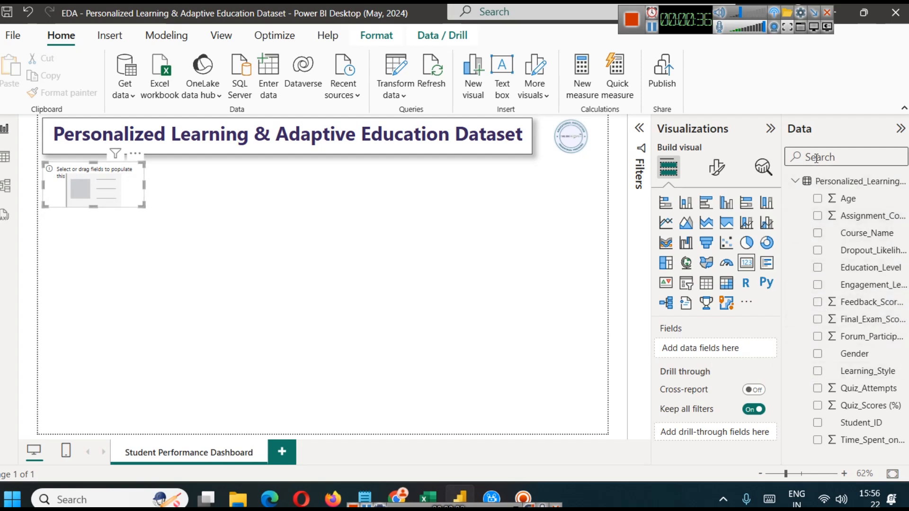
{"action": "type", "text": "tim"}
{"action": "left_click_drag", "start_coordinate": [854, 203], "coordinate": [707, 350]}
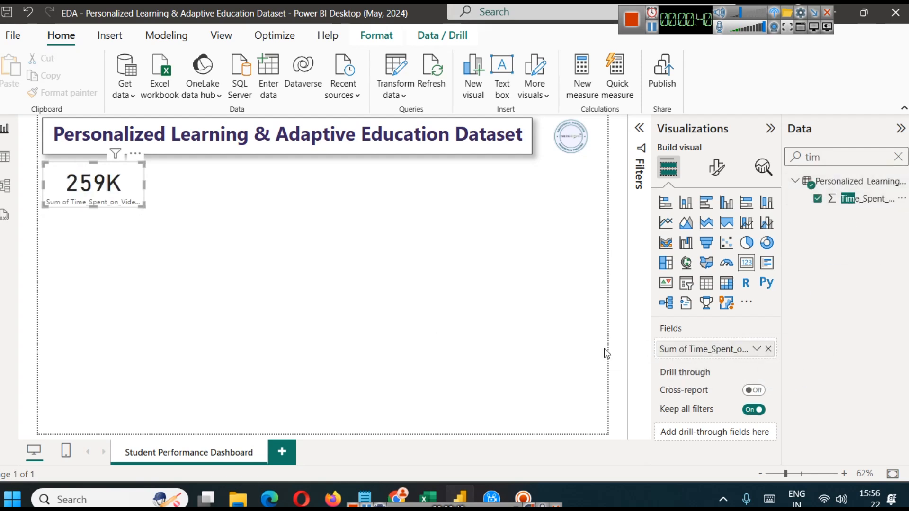
{"action": "left_click", "coordinate": [754, 351]}
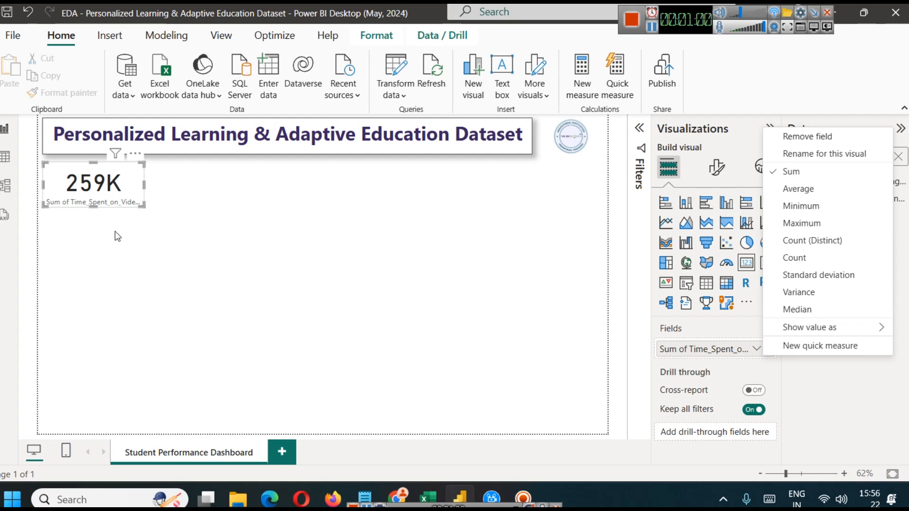
Step: Add the prefix "EDA - " to the report title and set the whole title's font size to 28
{"action": "left_click", "coordinate": [74, 140]}
{"action": "double_click", "coordinate": [74, 140]}
{"action": "key", "text": "Left"}
{"action": "type", "text": "EDA "}
{"action": "type", "text": "-"}
{"action": "key", "text": "ctrl+a"}
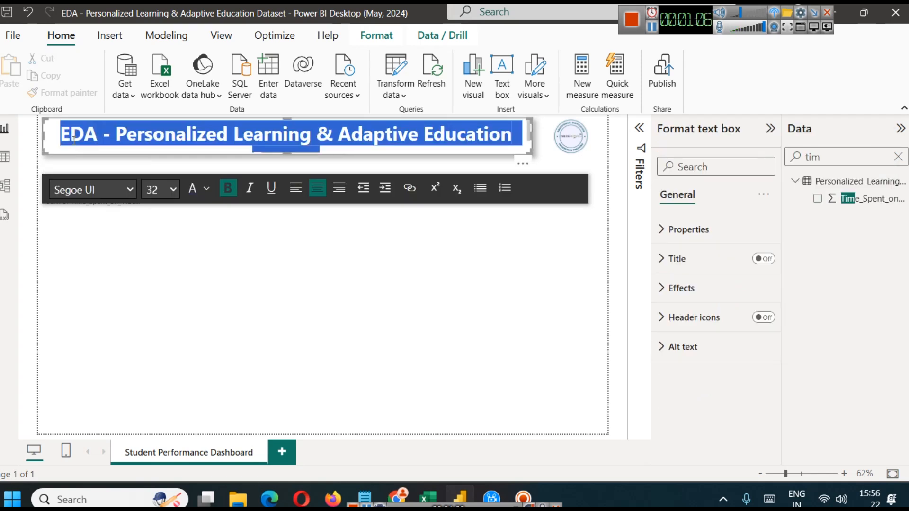
{"action": "left_click", "coordinate": [169, 189]}
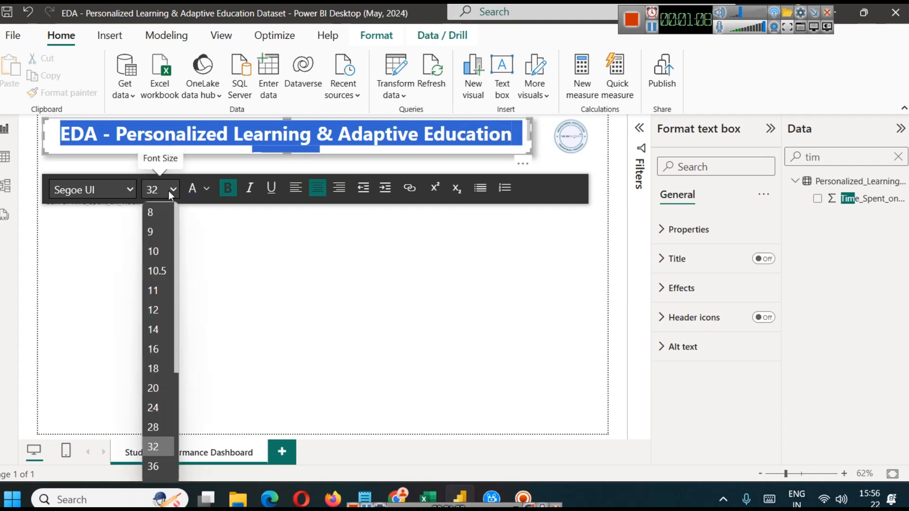
{"action": "left_click", "coordinate": [166, 425]}
{"action": "left_click", "coordinate": [286, 270]}
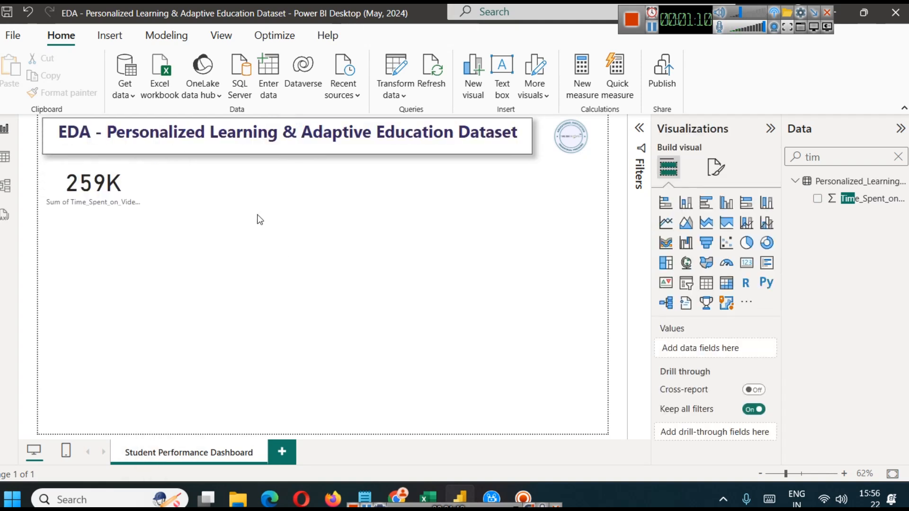
Step: Remove the "(mins)" suffix from the card's field name so it reads Sum of Time_Spent_on_Videos
{"action": "left_click", "coordinate": [86, 201]}
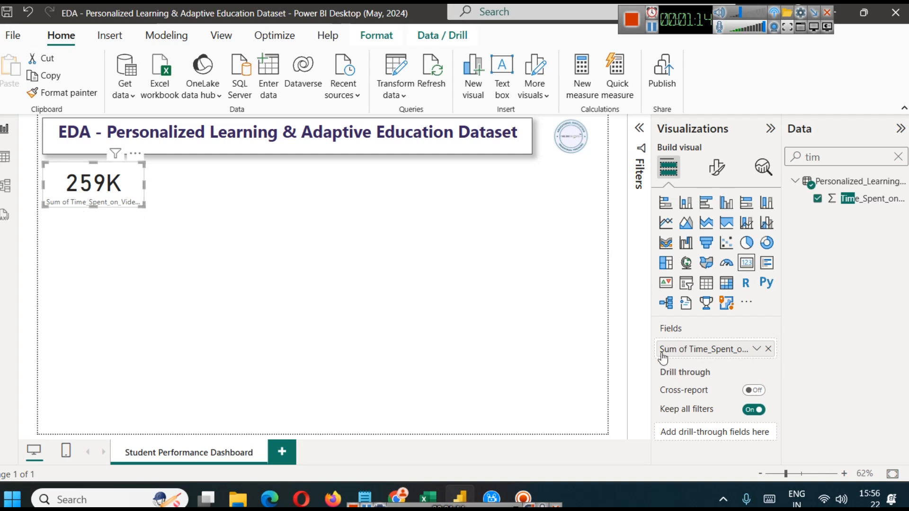
{"action": "left_click", "coordinate": [753, 349]}
{"action": "left_click", "coordinate": [824, 153]}
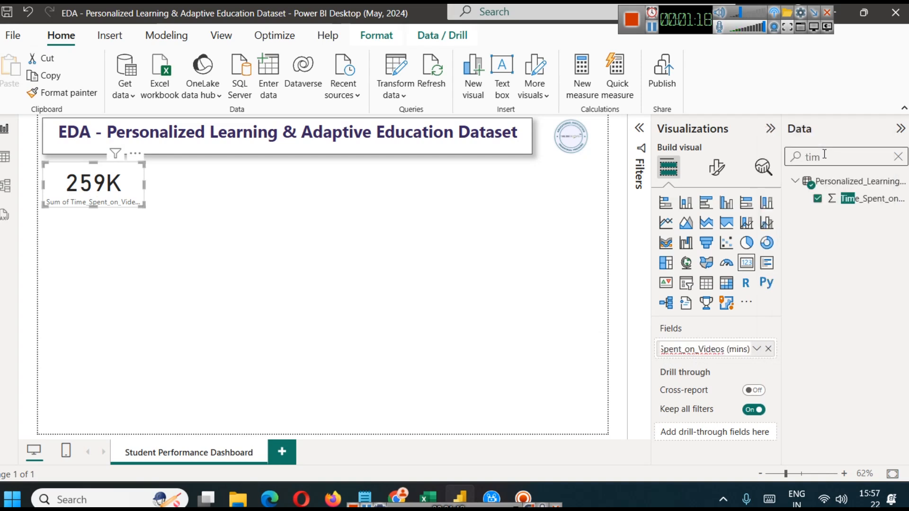
{"action": "key", "text": "BackSpace"}
{"action": "key", "text": "BackSpace"}
{"action": "key", "text": "BackSpace"}
{"action": "key", "text": "BackSpace"}
{"action": "key", "text": "BackSpace"}
{"action": "key", "text": "BackSpace"}
{"action": "key", "text": "BackSpace"}
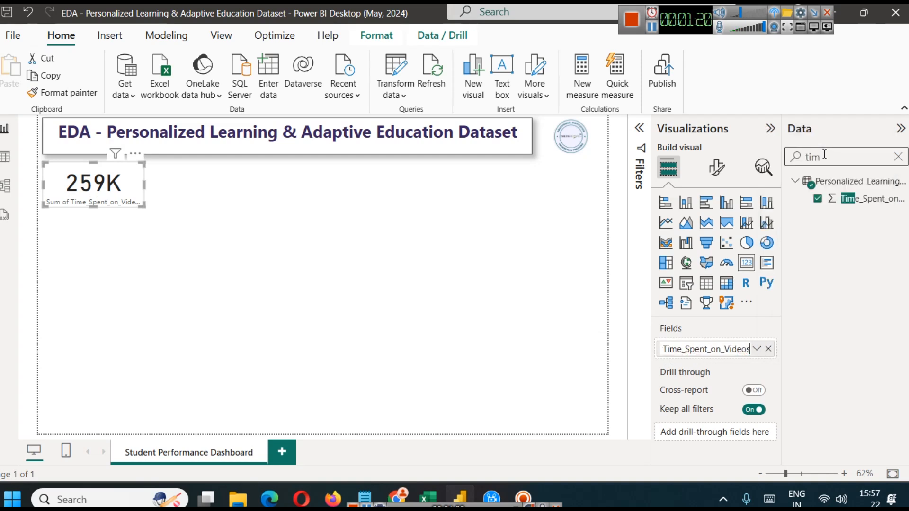
{"action": "key", "text": "Return"}
Step: Replace "Sum of" with "Total" in the card's field name so it reads Total Time_Spent_on_Videos
{"action": "left_click", "coordinate": [756, 349]}
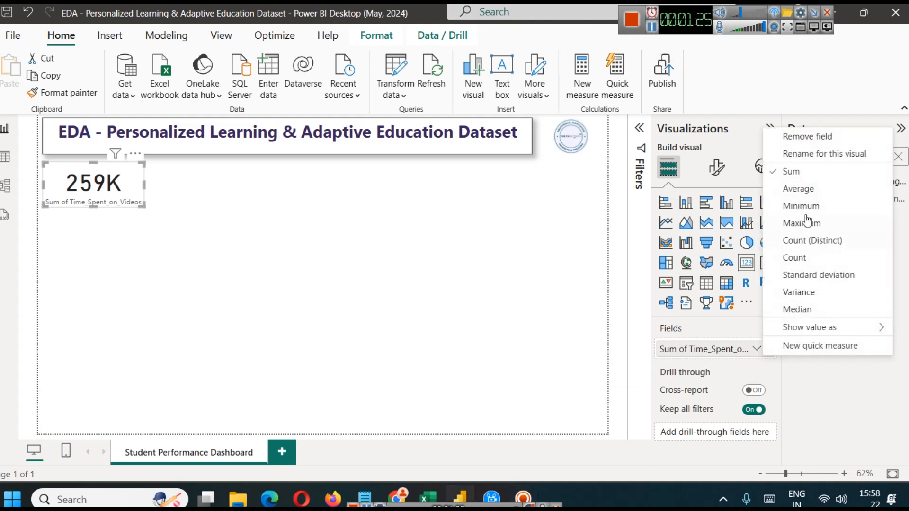
{"action": "left_click", "coordinate": [841, 158]}
{"action": "key", "text": "Home"}
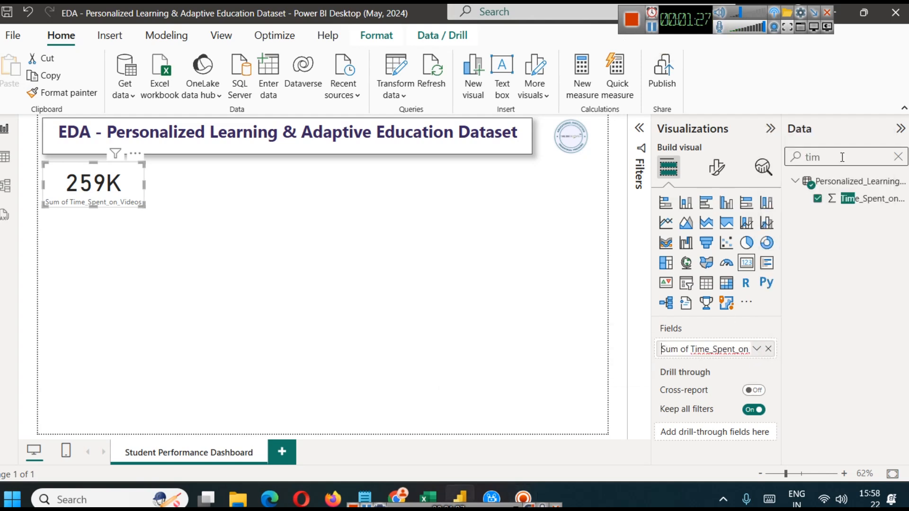
{"action": "key", "text": "shift+Right"}
{"action": "key", "text": "shift+Right"}
{"action": "key", "text": "shift+Right"}
{"action": "key", "text": "shift+Right"}
{"action": "key", "text": "shift+Right"}
{"action": "key", "text": "BackSpace"}
{"action": "type", "text": "Total"}
{"action": "key", "text": "Return"}
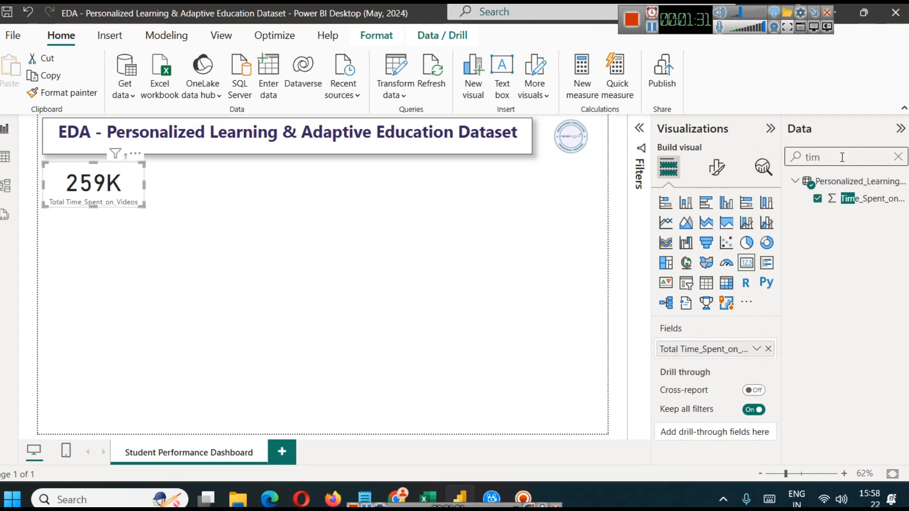
Step: Turn off the card's category label and give the card the title "Total time spent on Videos"
{"action": "left_click", "coordinate": [716, 167]}
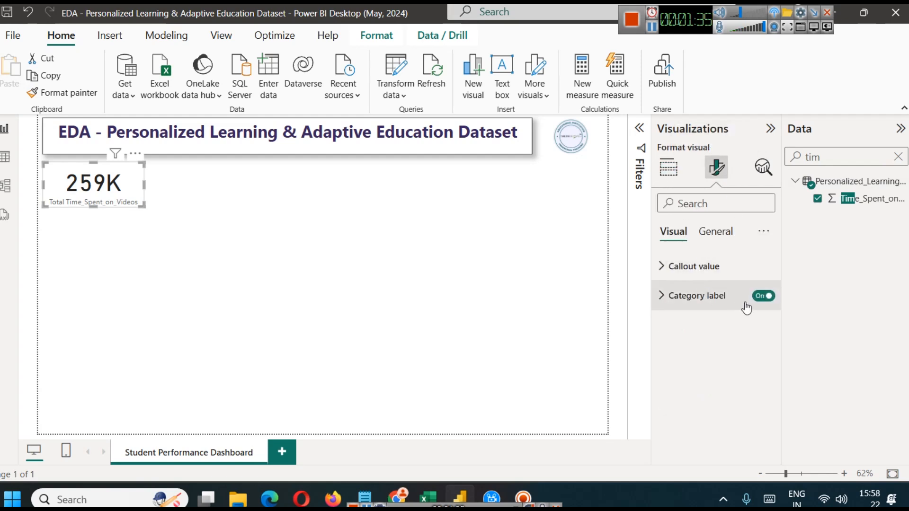
{"action": "left_click", "coordinate": [762, 297]}
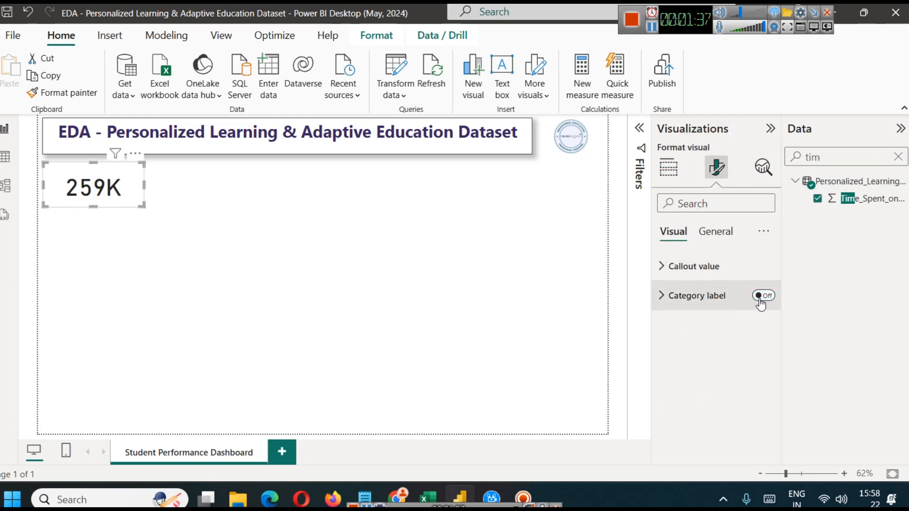
{"action": "left_click", "coordinate": [761, 297]}
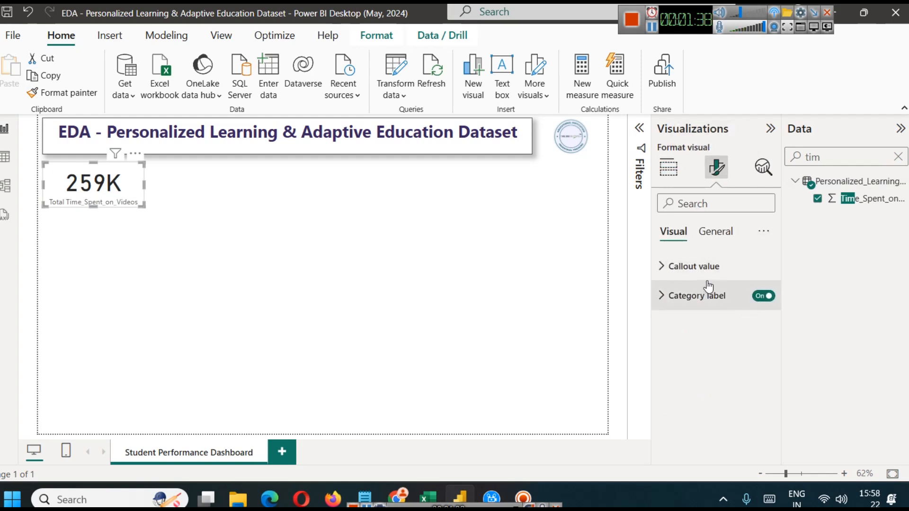
{"action": "left_click", "coordinate": [762, 296]}
{"action": "left_click", "coordinate": [715, 231]}
{"action": "left_click", "coordinate": [759, 297]}
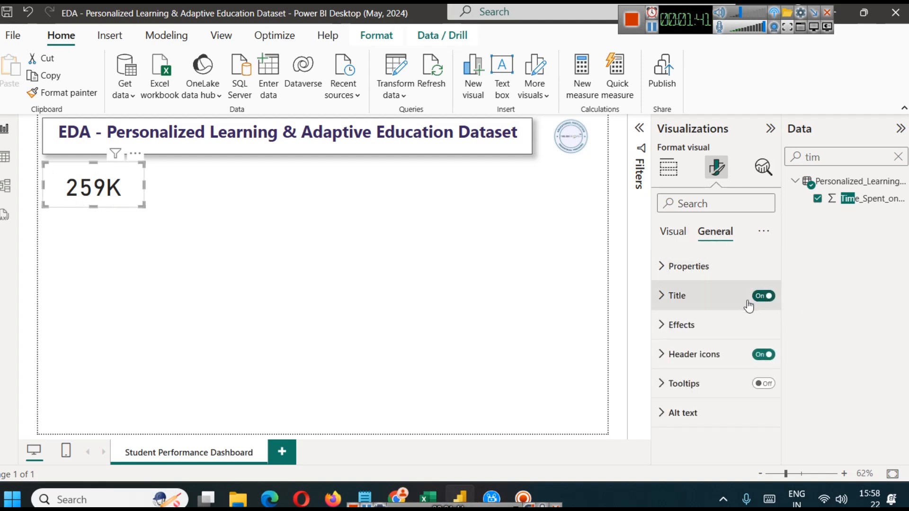
{"action": "left_click", "coordinate": [691, 299]}
{"action": "left_click", "coordinate": [696, 362]}
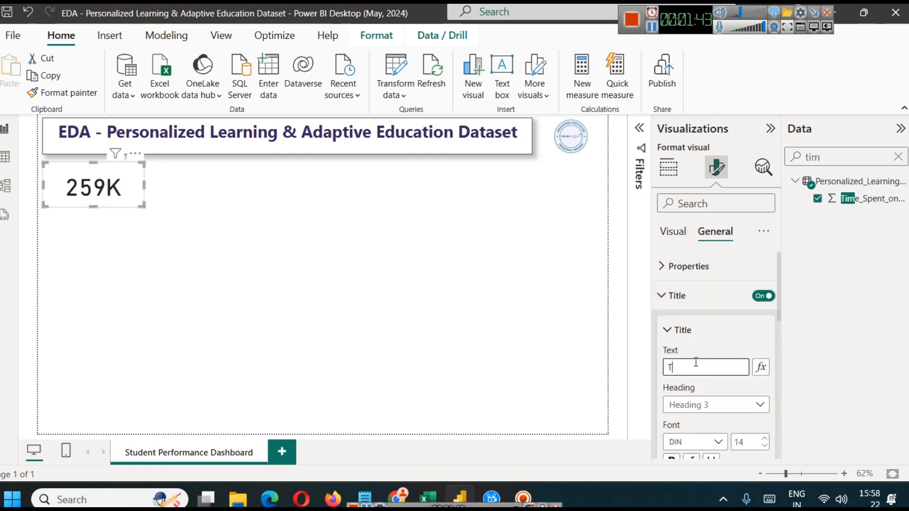
{"action": "type", "text": "Total time spent on Videos"}
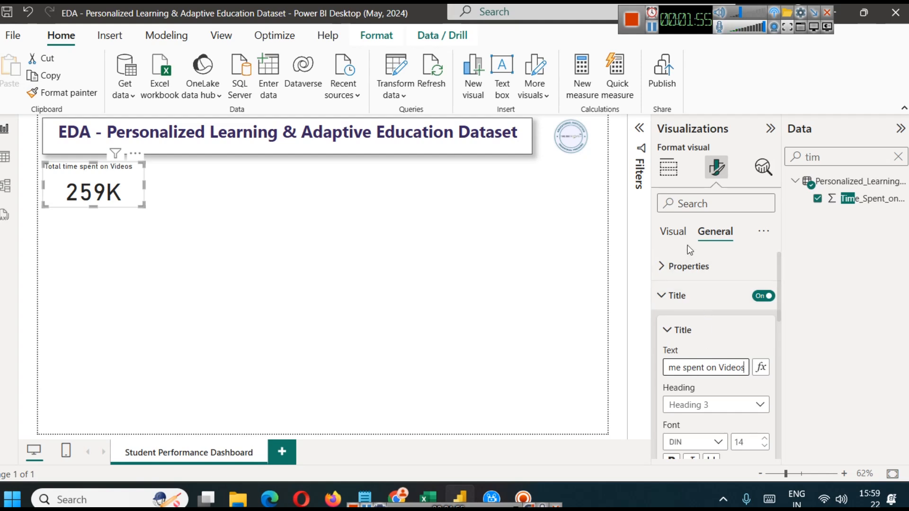
Step: Turn the card's category label back on and rename its field for this visual as "(in Minutes)"
{"action": "left_click", "coordinate": [674, 233]}
{"action": "left_click", "coordinate": [762, 297]}
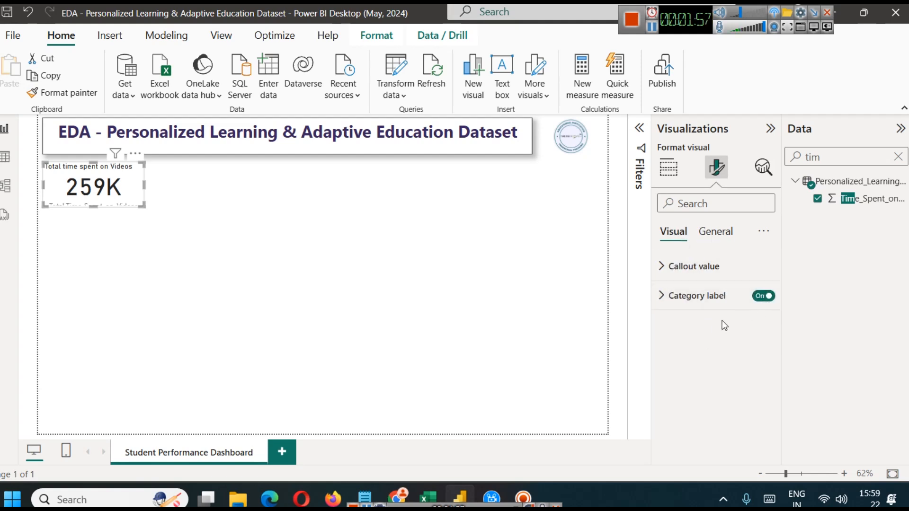
{"action": "left_click", "coordinate": [668, 170]}
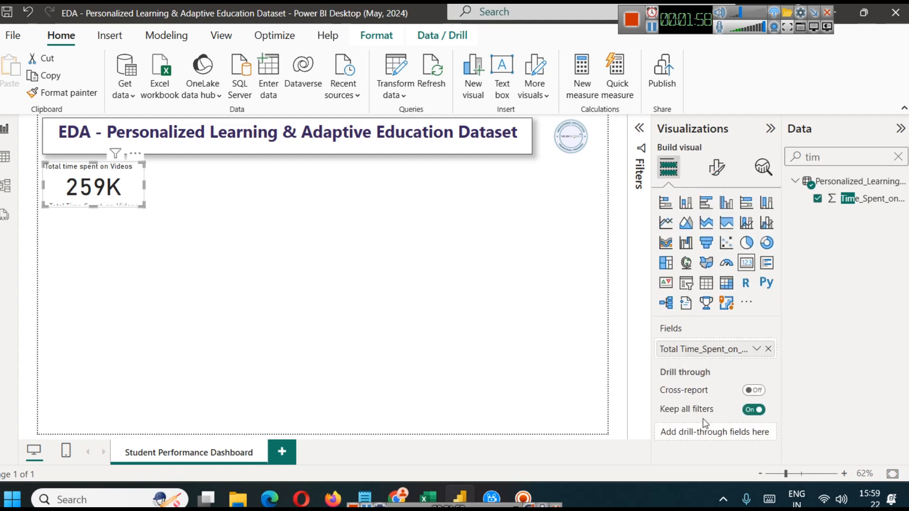
{"action": "left_click", "coordinate": [755, 348]}
{"action": "left_click", "coordinate": [809, 153]}
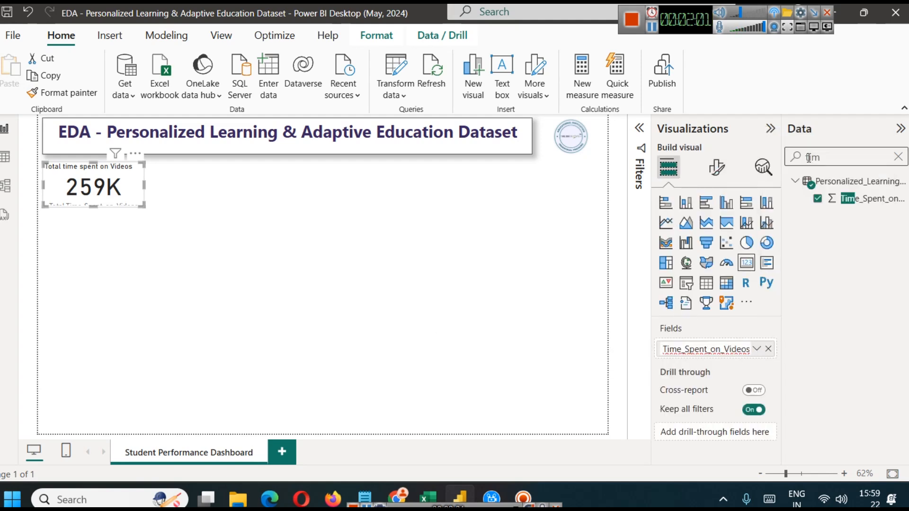
{"action": "key", "text": "ctrl+a"}
{"action": "key", "text": "BackSpace"}
{"action": "type", "text": "(inMi"}
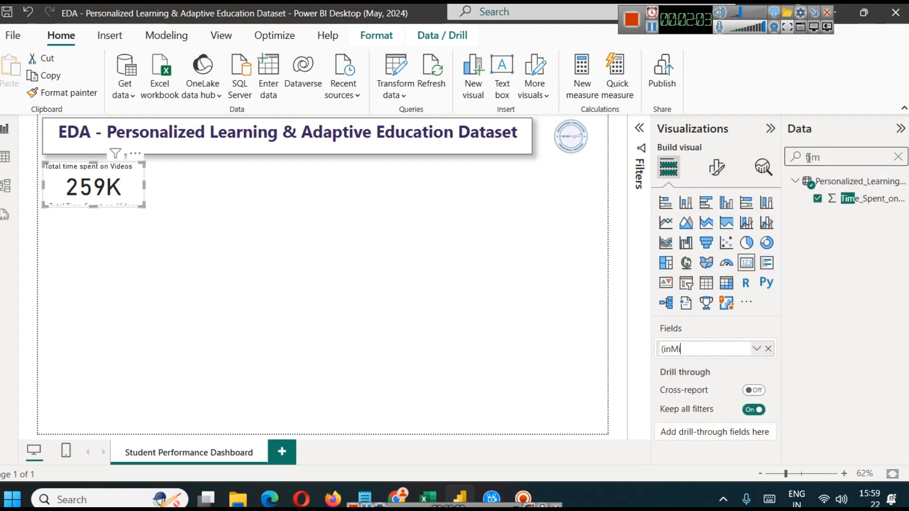
{"action": "type", "text": "nutes)"}
{"action": "key", "text": "Left"}
{"action": "key", "text": "Return"}
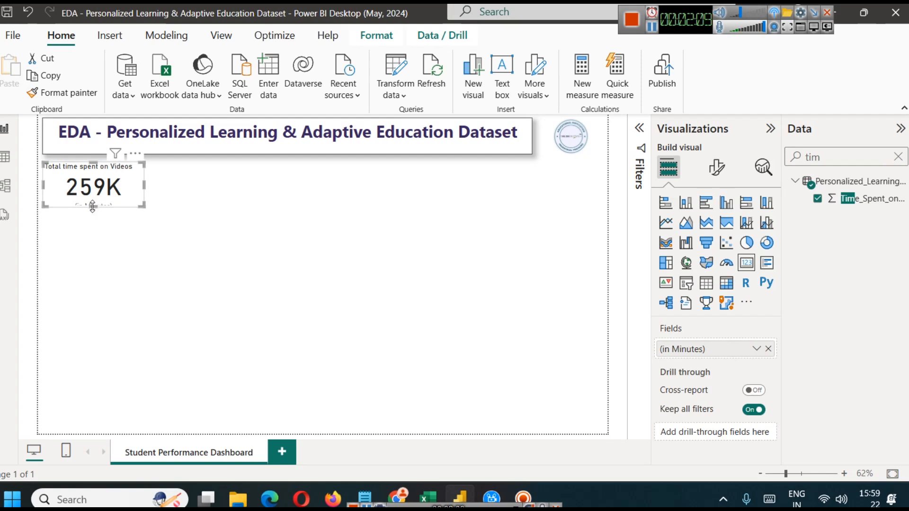
Step: Make the video time card's title bold and centred, and set its text color to the darkest purple theme shade
{"action": "left_click", "coordinate": [183, 203]}
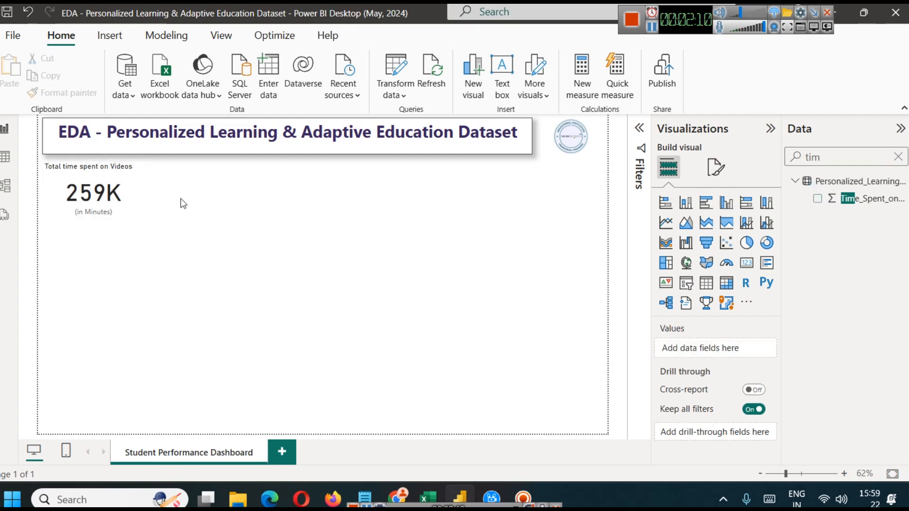
{"action": "left_click", "coordinate": [107, 196]}
{"action": "left_click", "coordinate": [716, 167]}
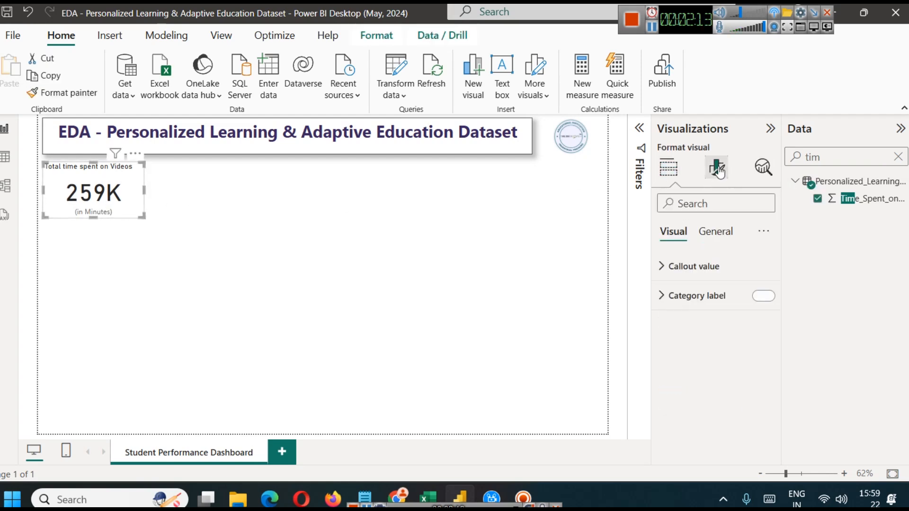
{"action": "left_click", "coordinate": [717, 231]}
{"action": "left_click", "coordinate": [701, 297]}
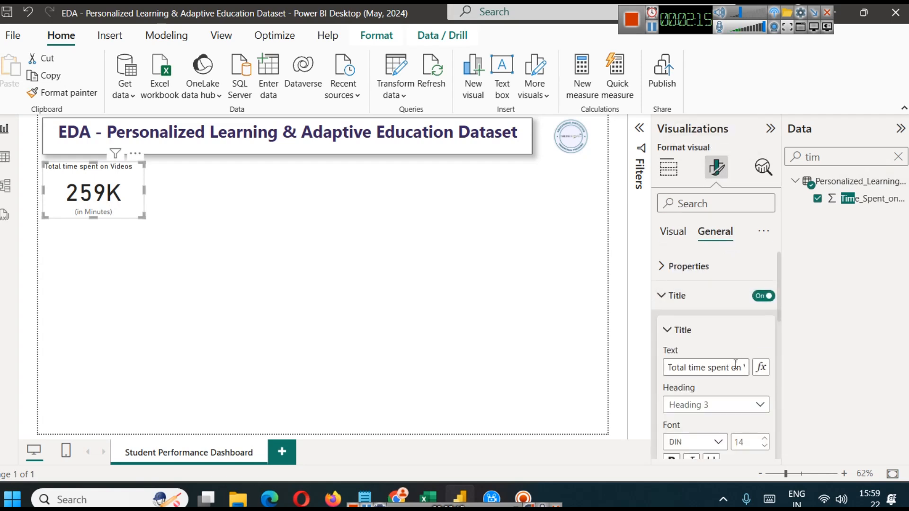
{"action": "left_click", "coordinate": [670, 390]}
{"action": "scroll", "coordinate": [691, 379], "scroll_direction": "down", "scroll_amount": 3}
{"action": "left_click", "coordinate": [691, 362]}
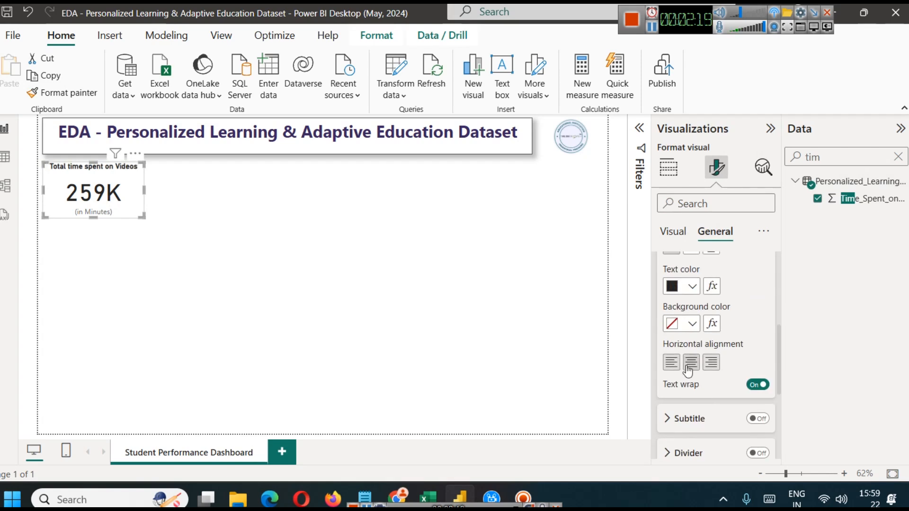
{"action": "left_click", "coordinate": [690, 286]}
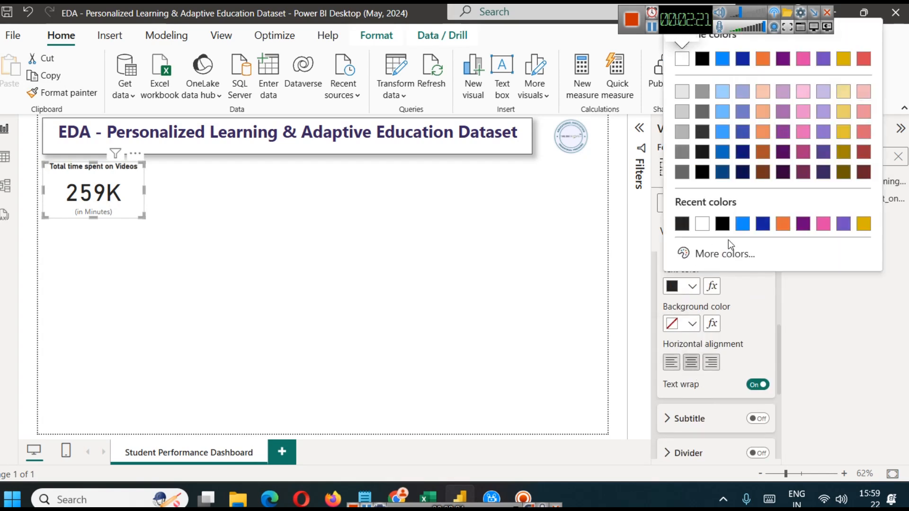
{"action": "left_click", "coordinate": [824, 173]}
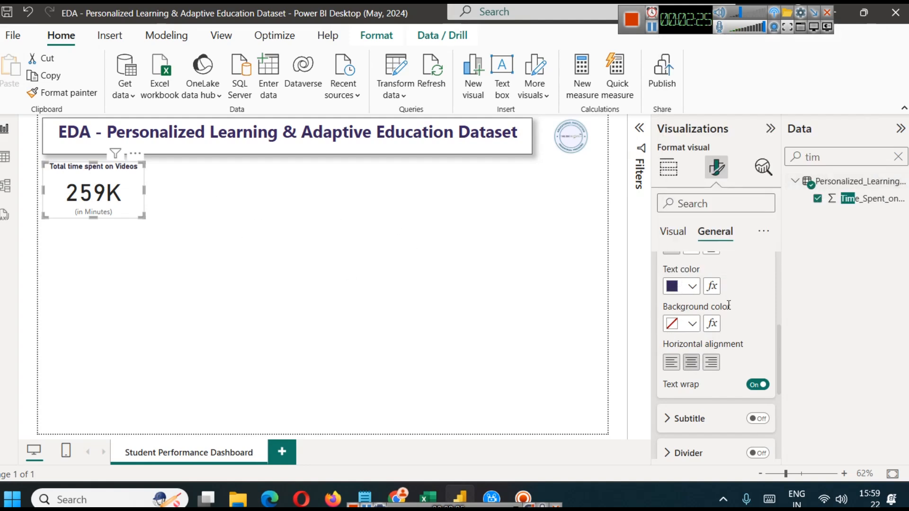
Step: Set the card's callout value font size to 35 and shorten the card slightly from its lower edge
{"action": "scroll", "coordinate": [726, 311], "scroll_direction": "up", "scroll_amount": 5}
{"action": "left_click", "coordinate": [674, 239]}
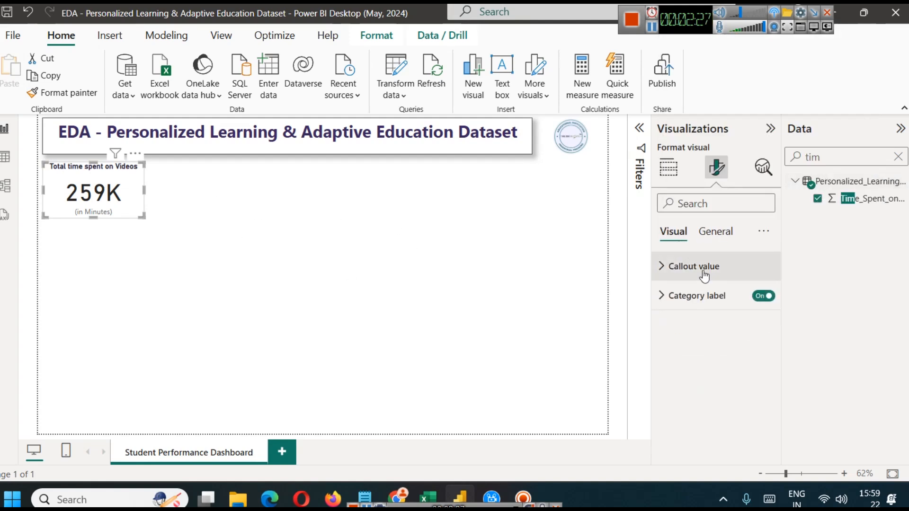
{"action": "left_click", "coordinate": [690, 266]}
{"action": "left_click", "coordinate": [767, 322]}
{"action": "left_click", "coordinate": [767, 322]}
{"action": "left_click", "coordinate": [766, 321]}
{"action": "left_click", "coordinate": [765, 321]}
{"action": "left_click", "coordinate": [765, 322]}
{"action": "left_click", "coordinate": [765, 321]}
{"action": "left_click", "coordinate": [765, 321]}
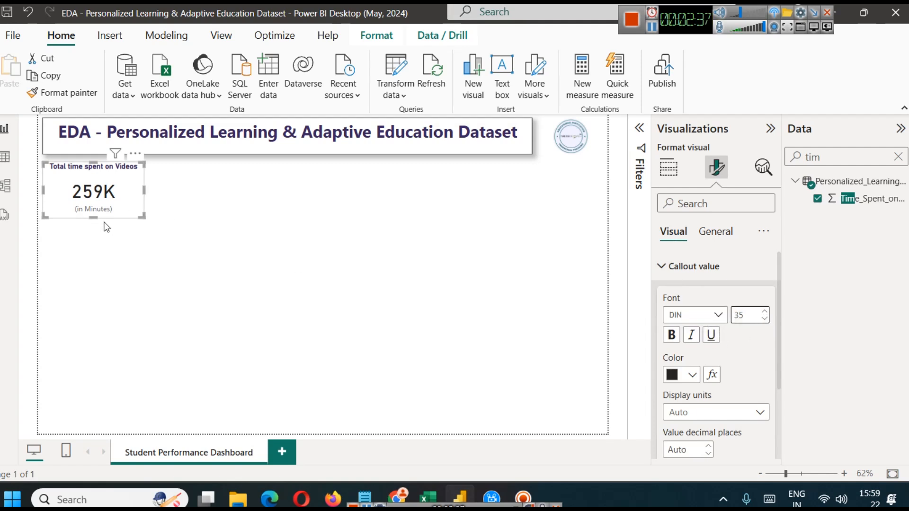
{"action": "left_click_drag", "start_coordinate": [94, 217], "coordinate": [94, 210]}
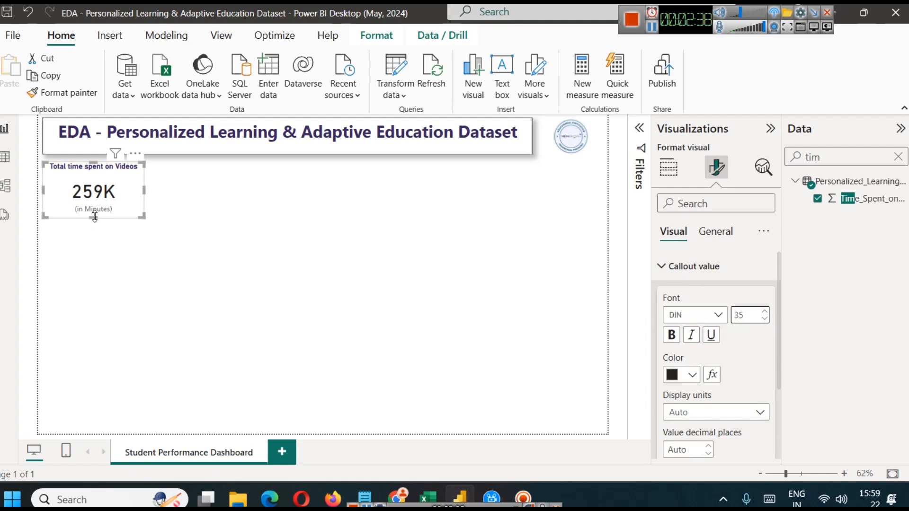
{"action": "left_click", "coordinate": [267, 249]}
Step: Make the card's category label bold and set its color to the darkest pink theme shade
{"action": "left_click", "coordinate": [141, 201]}
{"action": "left_click", "coordinate": [713, 170]}
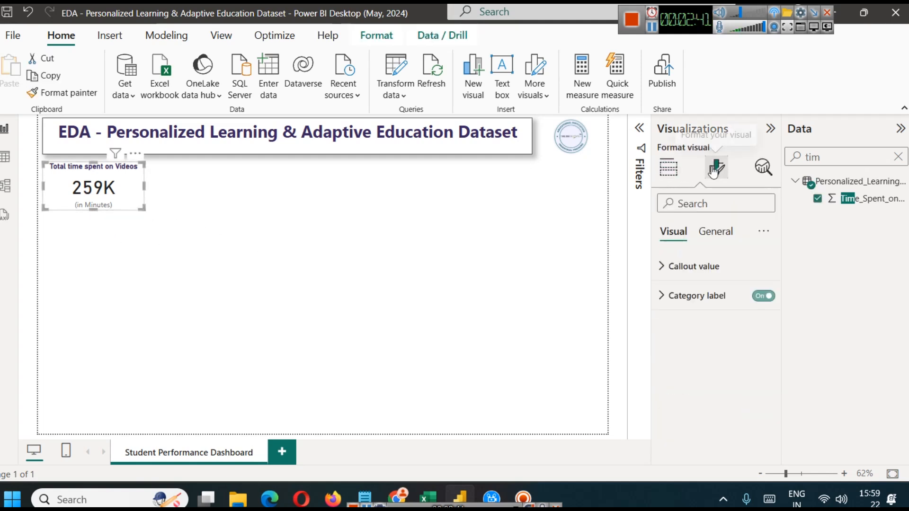
{"action": "left_click", "coordinate": [724, 298]}
{"action": "left_click", "coordinate": [670, 365]}
{"action": "left_click", "coordinate": [680, 405]}
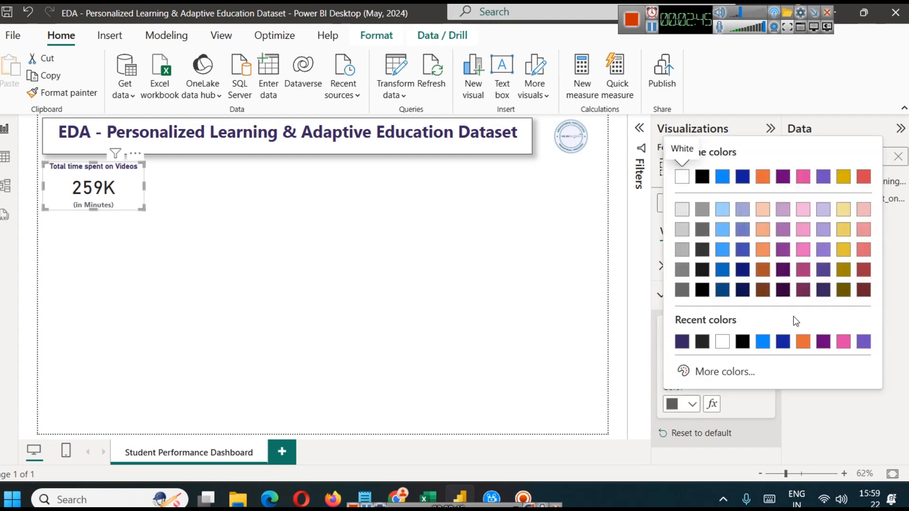
{"action": "left_click", "coordinate": [801, 291]}
{"action": "left_click", "coordinate": [257, 298]}
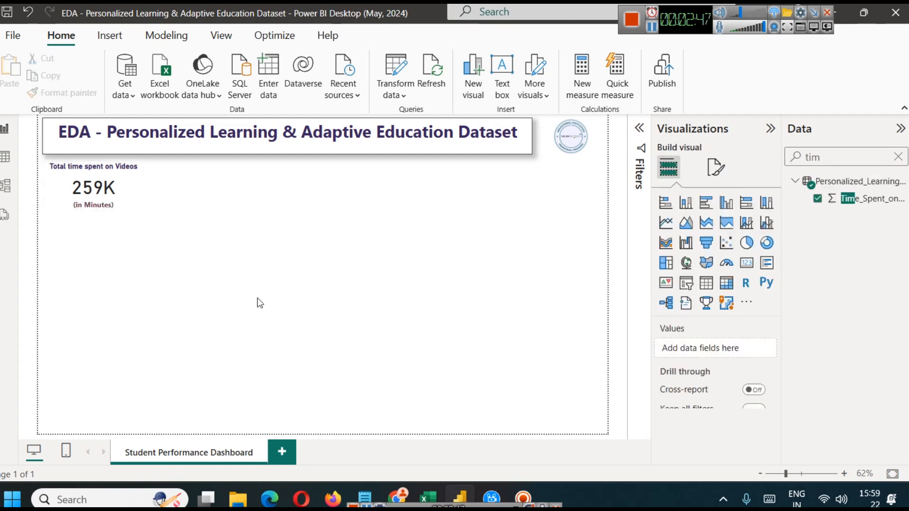
Step: Add a visual border and a shadow to the total video time card
{"action": "left_click", "coordinate": [141, 199]}
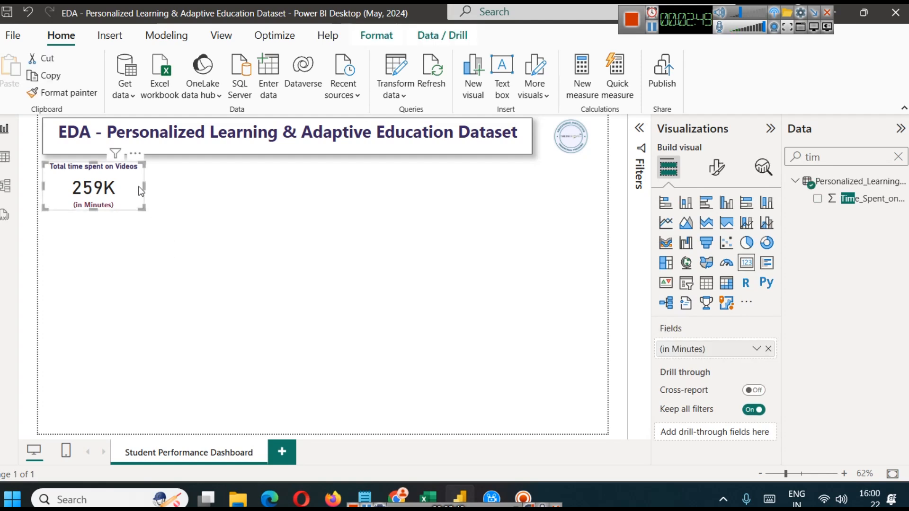
{"action": "left_click", "coordinate": [716, 167]}
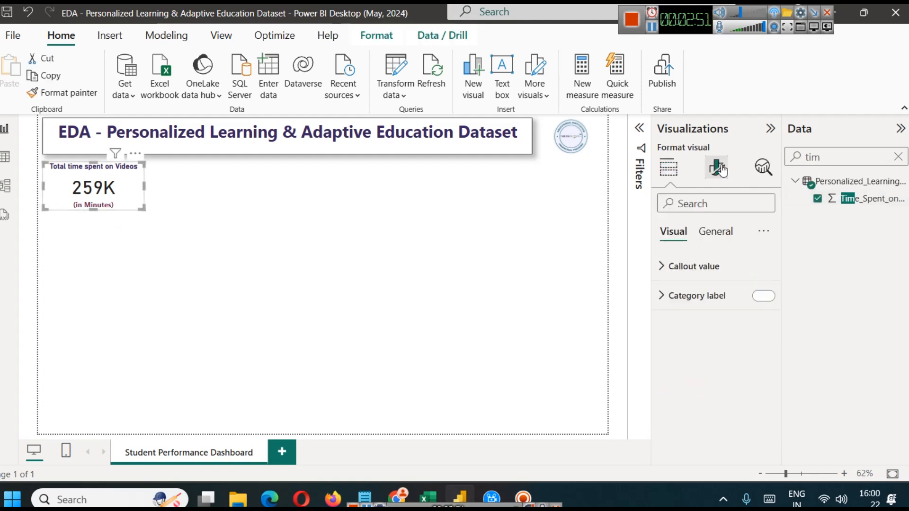
{"action": "left_click", "coordinate": [715, 232]}
{"action": "left_click", "coordinate": [682, 323]}
{"action": "scroll", "coordinate": [709, 337], "scroll_direction": "down", "scroll_amount": 4}
{"action": "left_click", "coordinate": [757, 329]}
{"action": "left_click", "coordinate": [758, 295]}
{"action": "left_click", "coordinate": [409, 305]}
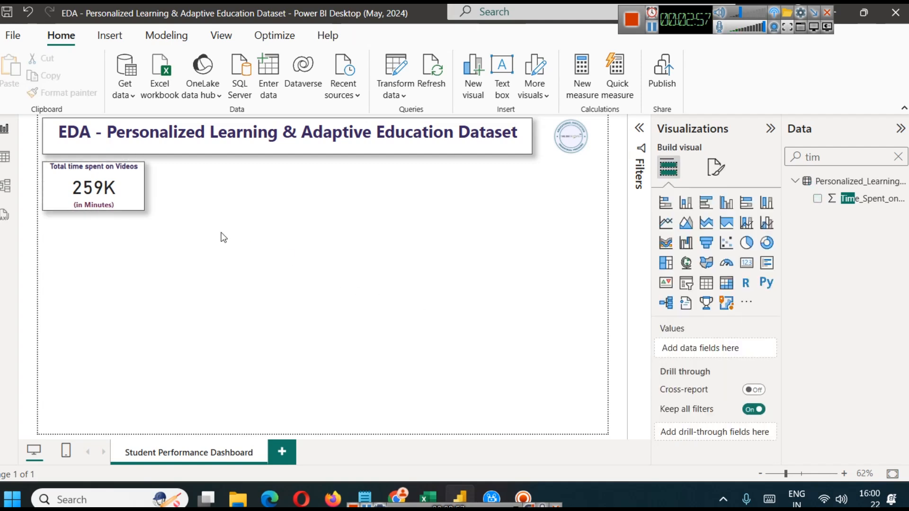
Step: Duplicate the formatted video time card and place the copy beside the original, on its right
{"action": "left_click", "coordinate": [101, 188]}
{"action": "key", "text": "ctrl+c"}
{"action": "key", "text": "ctrl+v"}
{"action": "left_click", "coordinate": [315, 238]}
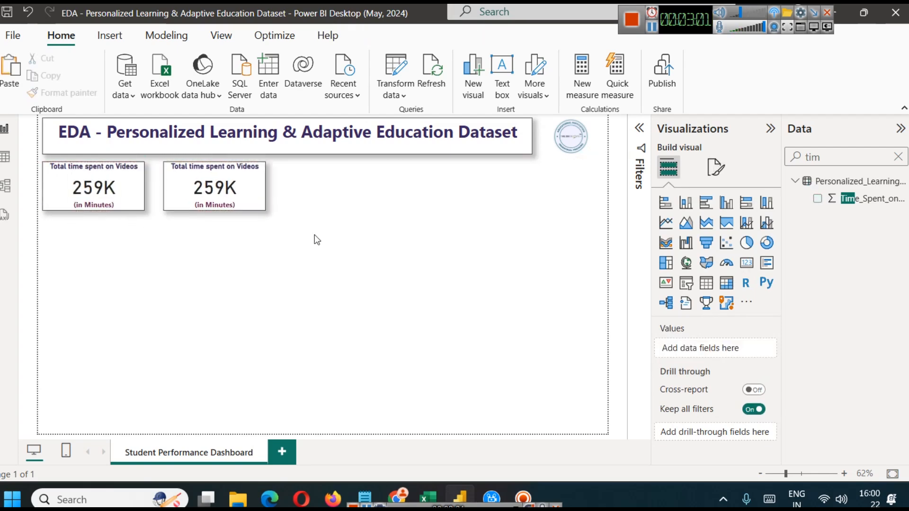
Step: Check the quiz columns in the table data and replace the copied card's field with Quiz_Attempts
{"action": "left_click", "coordinate": [4, 157]}
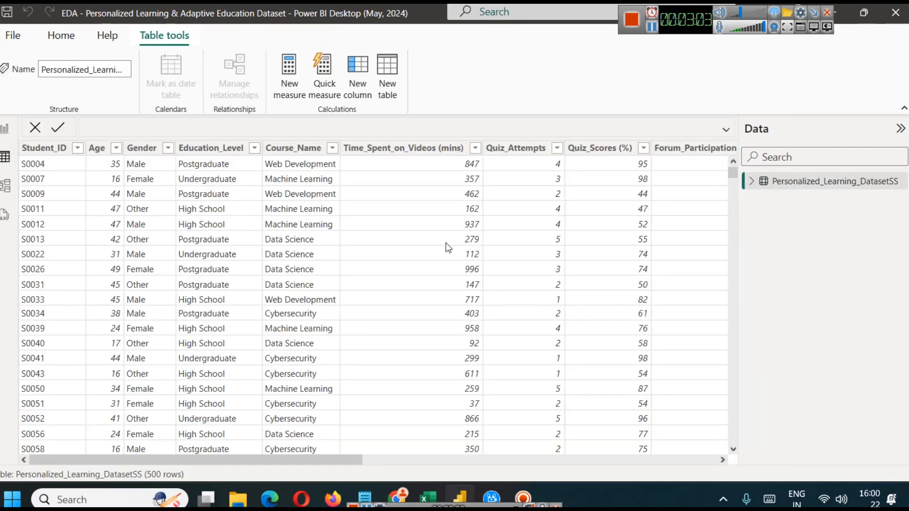
{"action": "left_click_drag", "start_coordinate": [312, 459], "coordinate": [403, 459]}
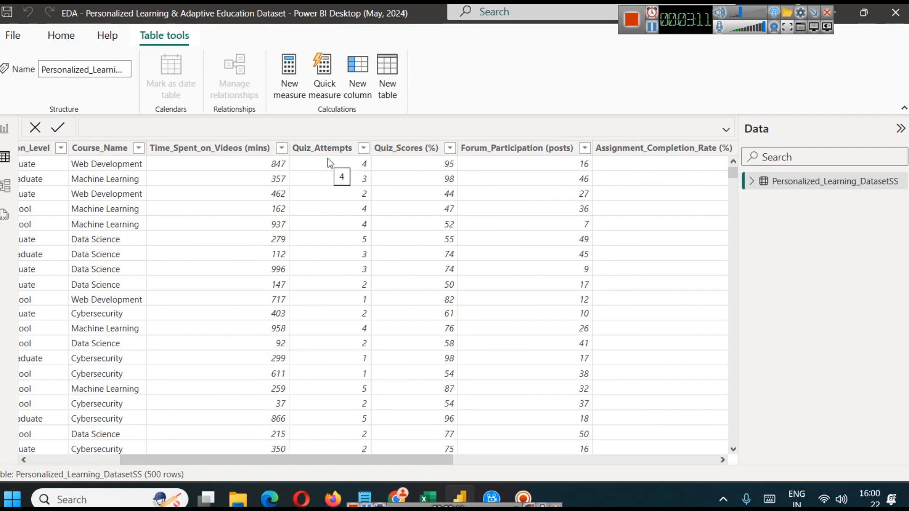
{"action": "left_click", "coordinate": [6, 131]}
{"action": "left_click", "coordinate": [240, 188]}
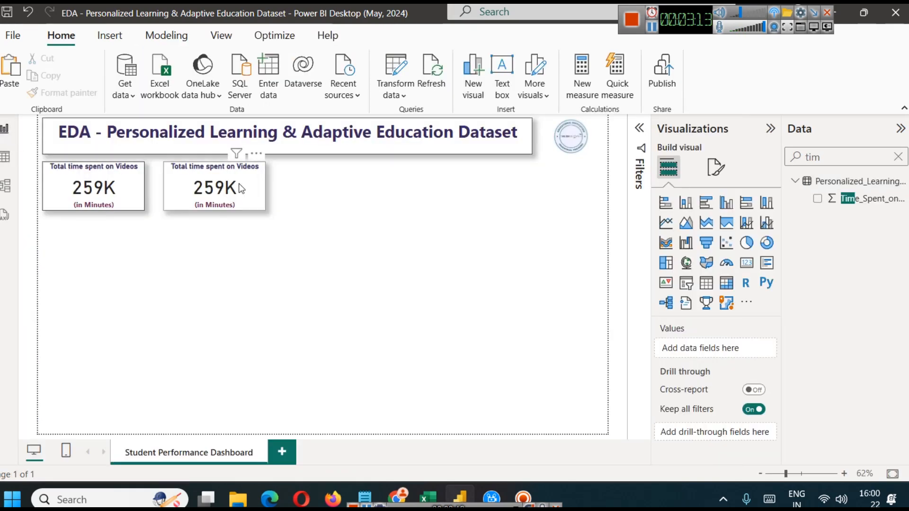
{"action": "left_click", "coordinate": [897, 156]}
{"action": "type", "text": "quiz"}
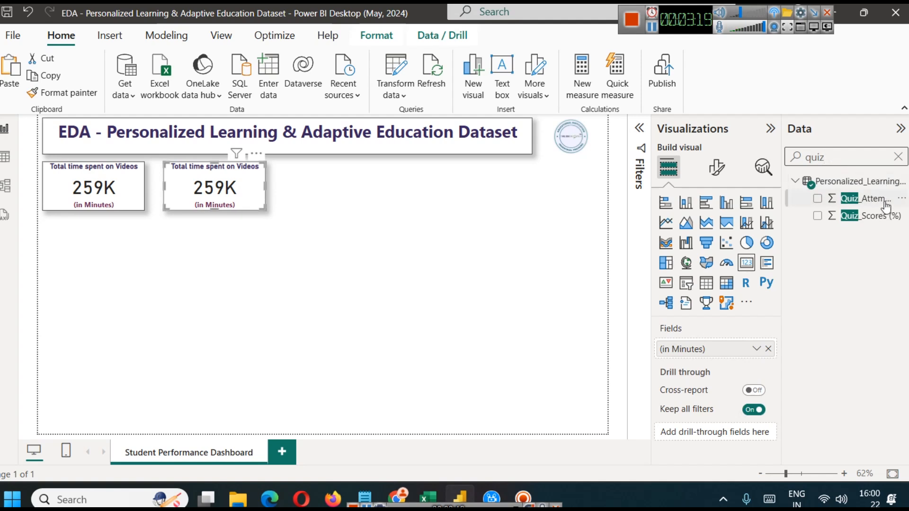
{"action": "left_click", "coordinate": [767, 349]}
{"action": "left_click_drag", "start_coordinate": [868, 199], "coordinate": [691, 348]}
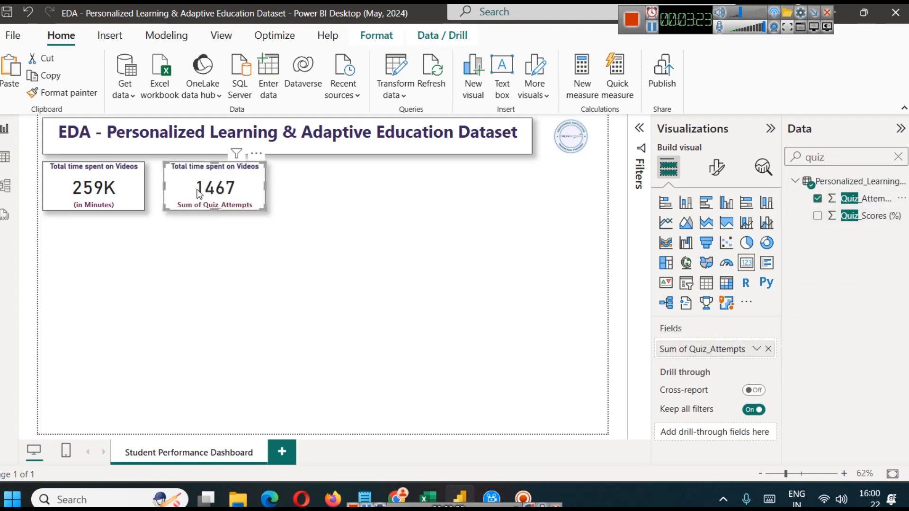
Step: Change the copied card's title to "Total Quiz Attempts"
{"action": "left_click", "coordinate": [716, 166]}
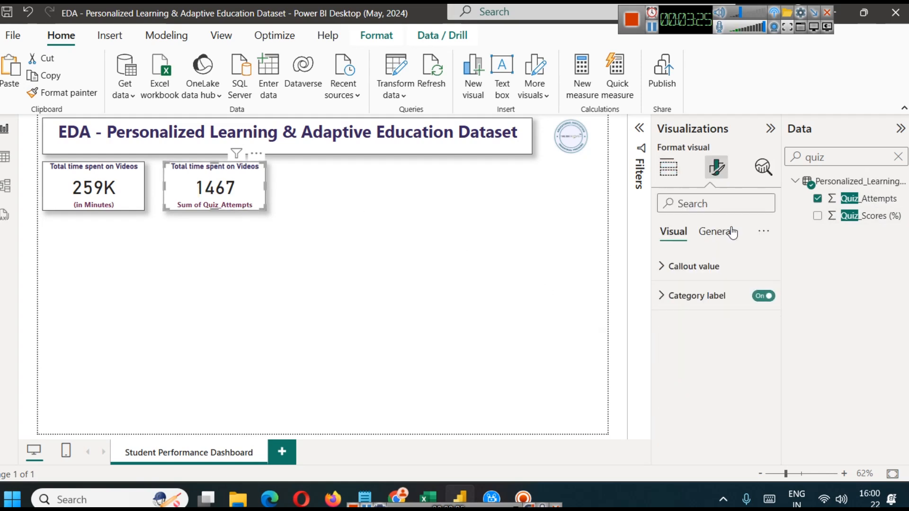
{"action": "left_click", "coordinate": [715, 231]}
{"action": "left_click", "coordinate": [686, 295]}
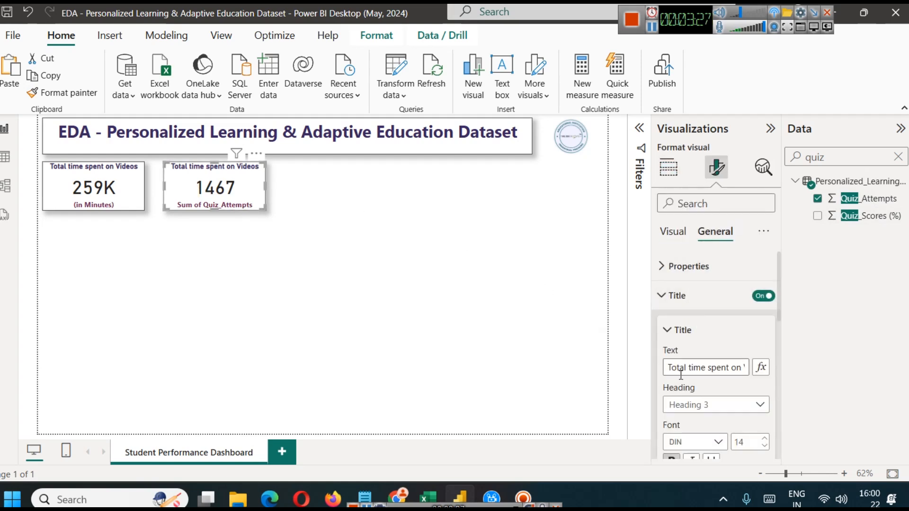
{"action": "triple_click", "coordinate": [686, 368]}
{"action": "type", "text": "Total Quz"}
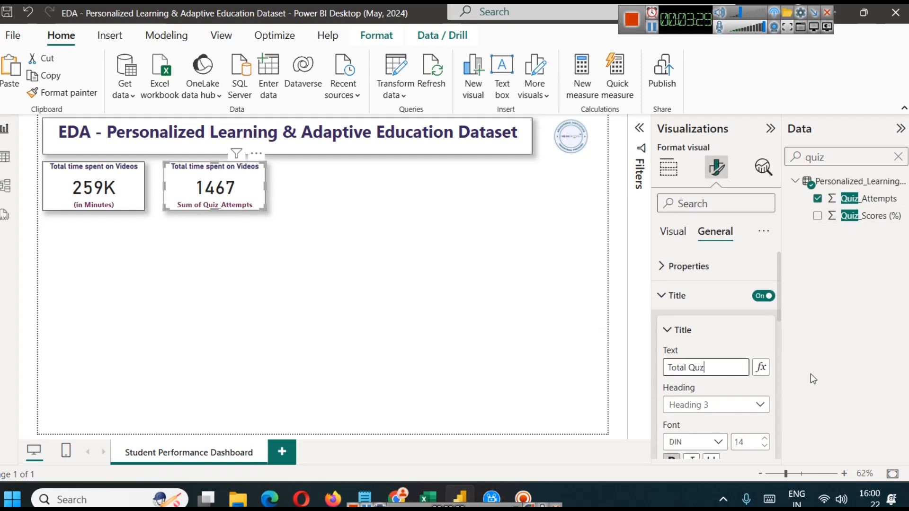
{"action": "key", "text": "BackSpace"}
{"action": "type", "text": "iz At"}
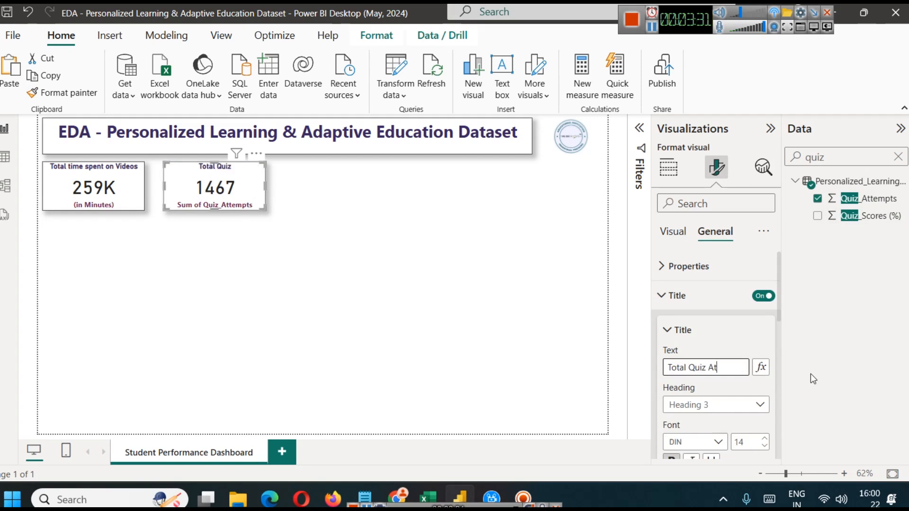
{"action": "type", "text": "tempts"}
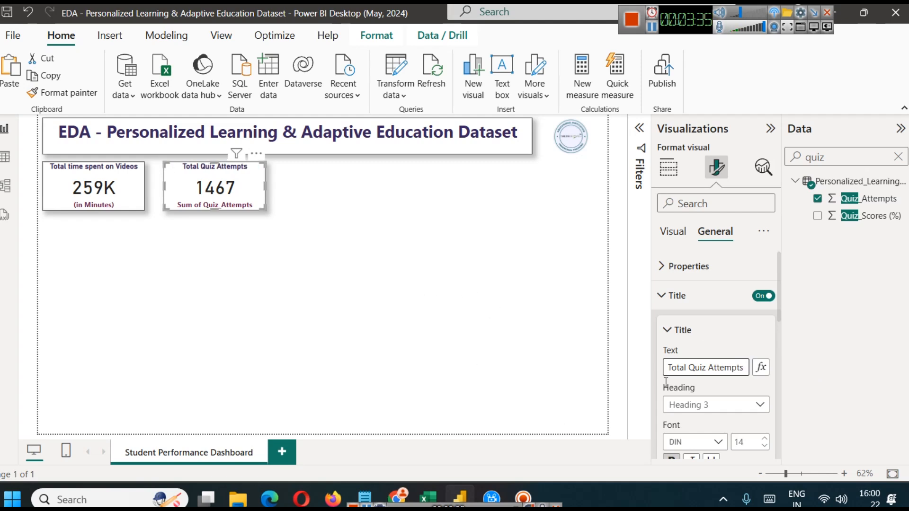
Step: Turn off the category label on the Total Quiz Attempts card
{"action": "left_click", "coordinate": [223, 198]}
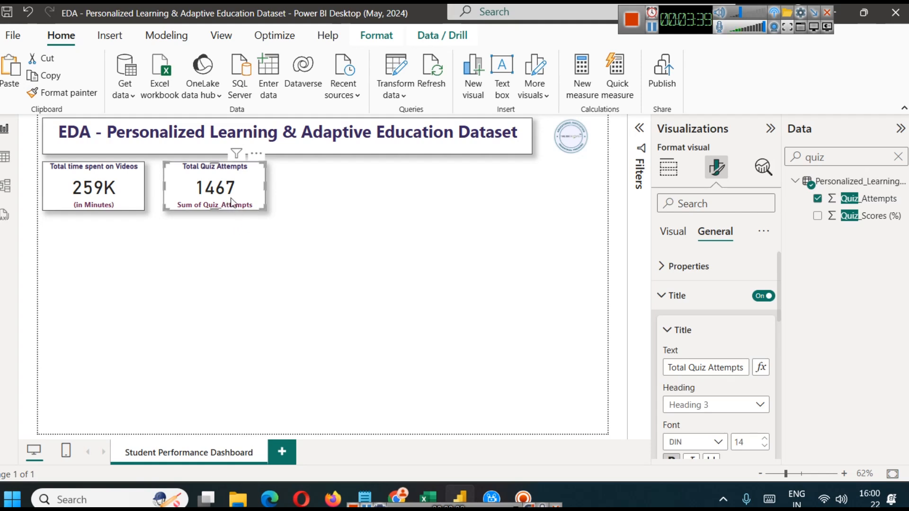
{"action": "left_click", "coordinate": [666, 240]}
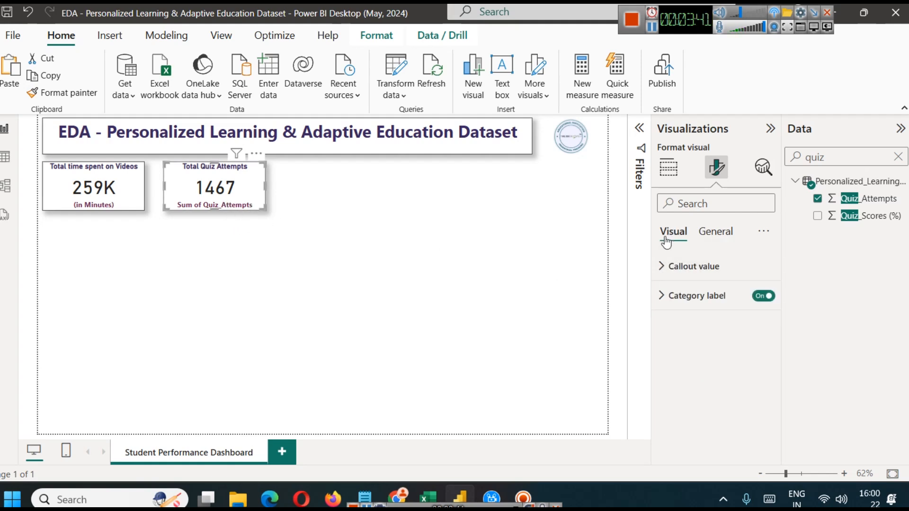
{"action": "left_click", "coordinate": [759, 302]}
{"action": "left_click", "coordinate": [307, 237]}
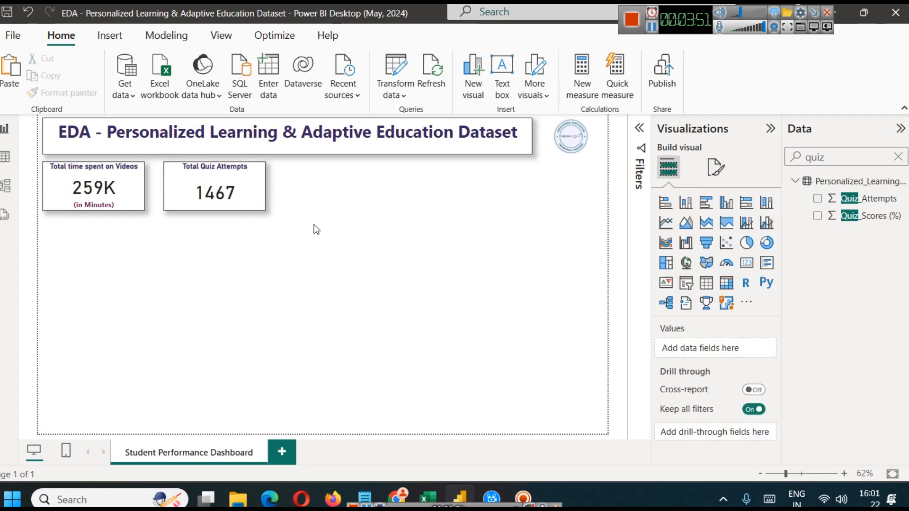
Step: Duplicate the Total Quiz Attempts card, place the copy to its right and nudge the original slightly left
{"action": "left_click", "coordinate": [238, 184]}
{"action": "key", "text": "ctrl+c"}
{"action": "key", "text": "ctrl+v"}
{"action": "left_click_drag", "start_coordinate": [233, 186], "coordinate": [336, 183]}
{"action": "left_click", "coordinate": [216, 179]}
{"action": "left_click_drag", "start_coordinate": [225, 192], "coordinate": [221, 192]}
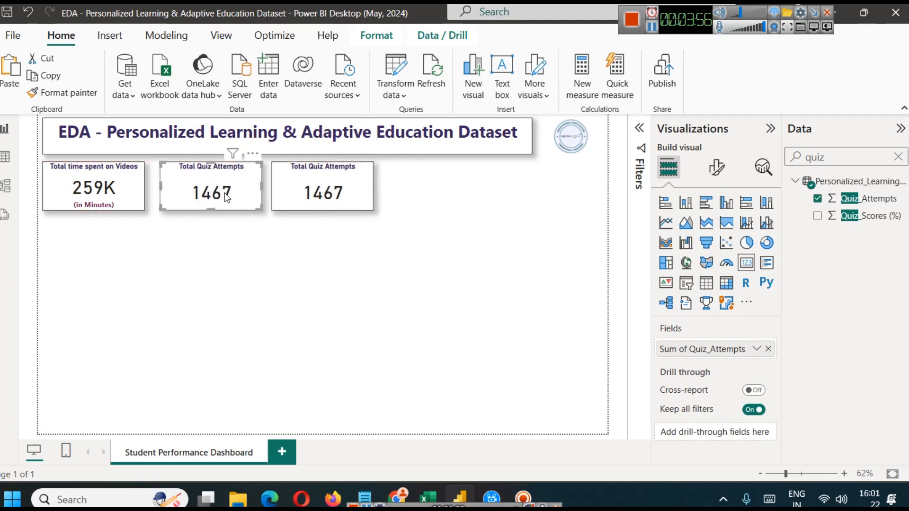
Step: Review the Quiz_Scores (%) column in the table data and format it as a percentage
{"action": "left_click", "coordinate": [6, 158]}
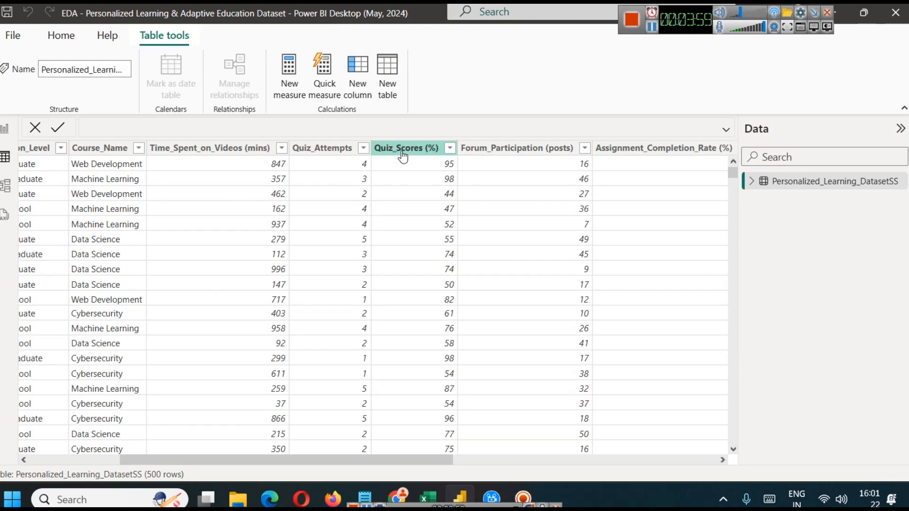
{"action": "scroll", "coordinate": [417, 317], "scroll_direction": "down", "scroll_amount": 14}
{"action": "scroll", "coordinate": [424, 310], "scroll_direction": "down", "scroll_amount": 11}
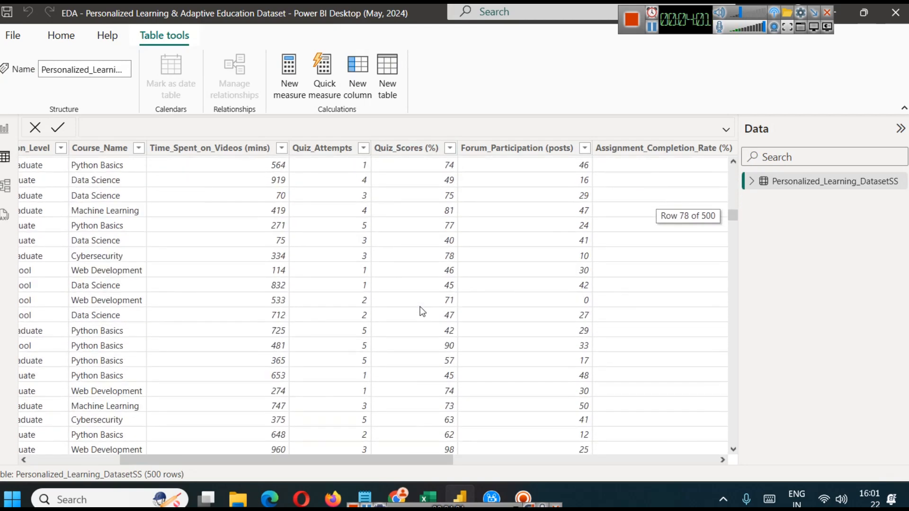
{"action": "left_click_drag", "start_coordinate": [732, 216], "coordinate": [733, 163]}
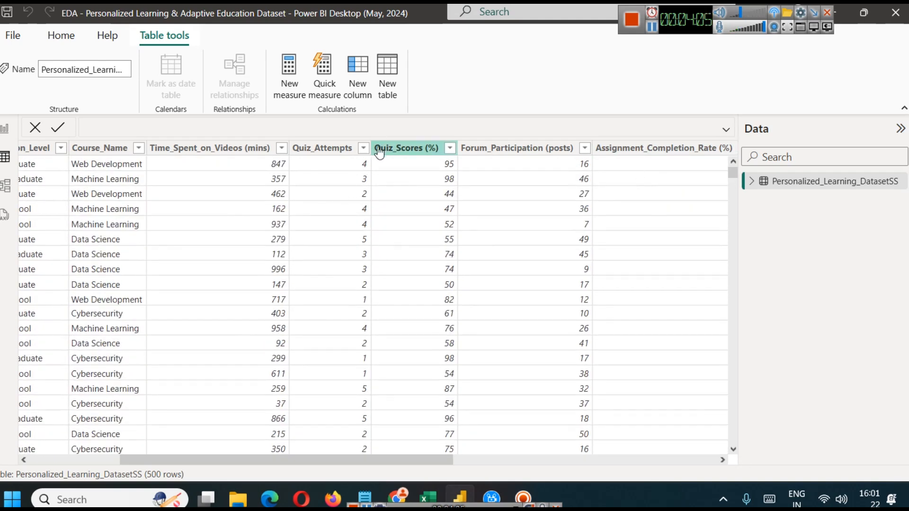
{"action": "left_click", "coordinate": [385, 150]}
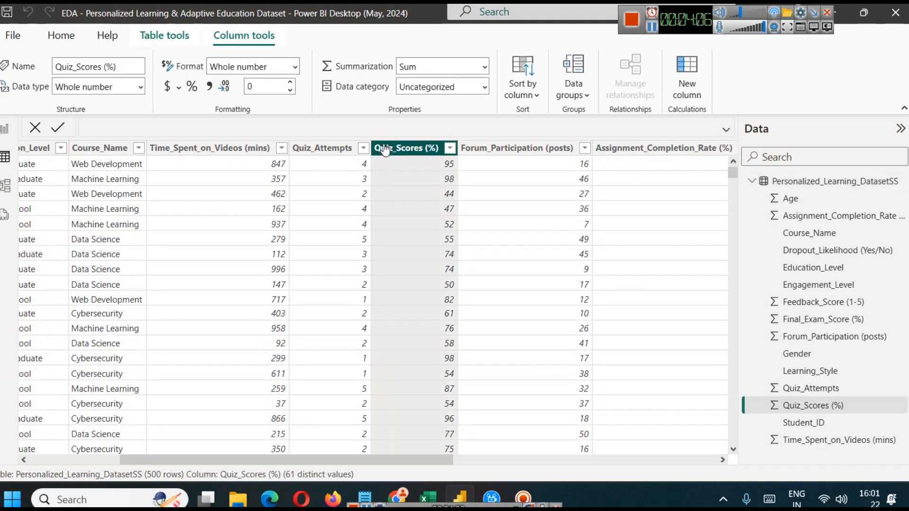
{"action": "left_click", "coordinate": [192, 87]}
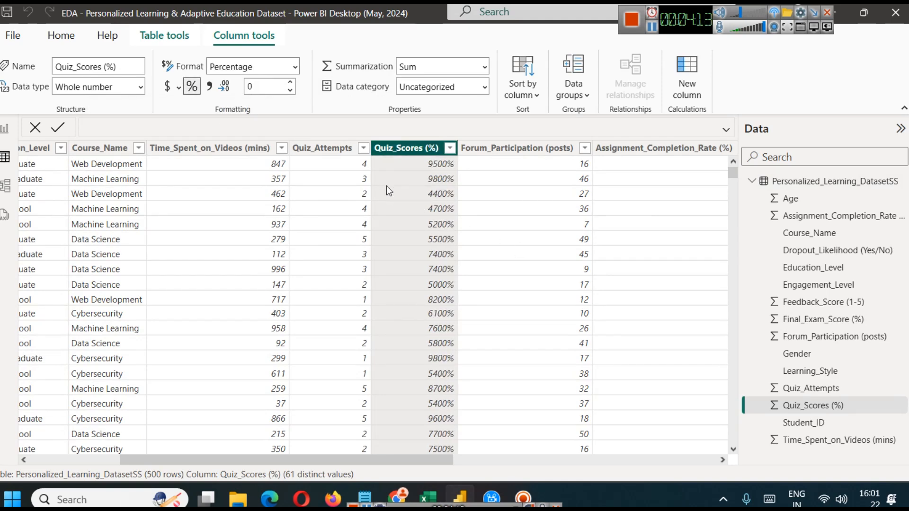
Step: Remove the percentage format from the Quiz_Scores (%) column, return to the report and clear the field search
{"action": "left_click", "coordinate": [198, 91]}
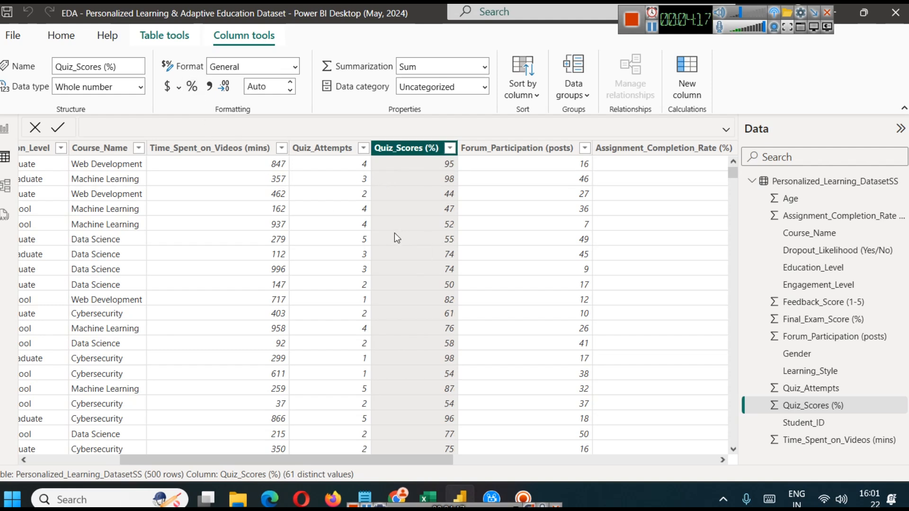
{"action": "left_click", "coordinate": [5, 128]}
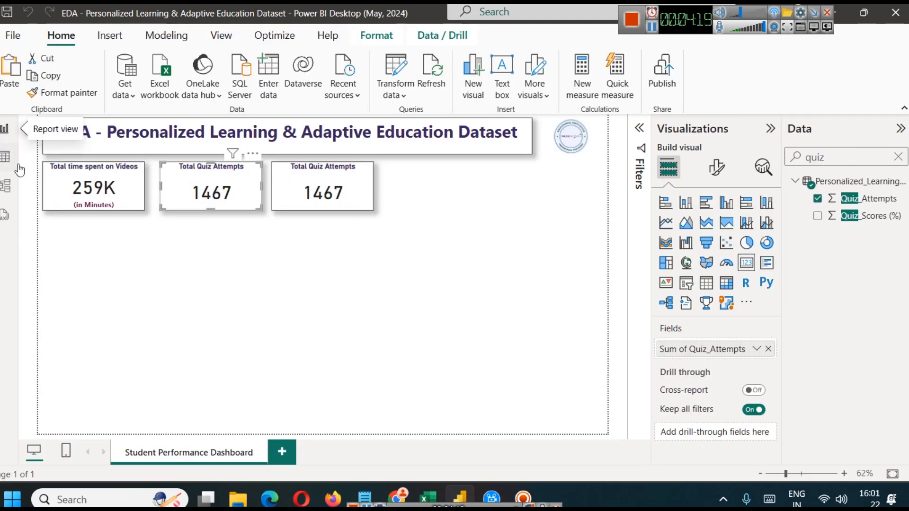
{"action": "left_click", "coordinate": [897, 156]}
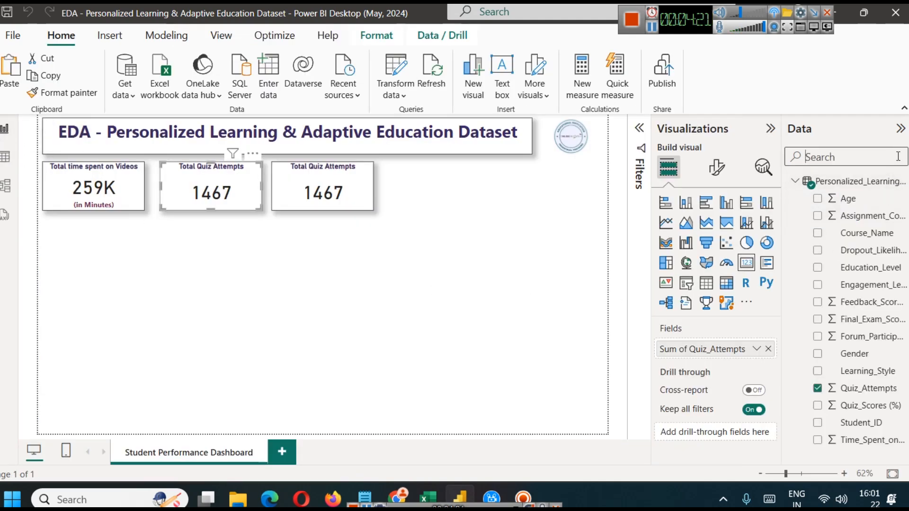
Step: Add a new calculated column to the dataset table and name it Quiz Score in its formula
{"action": "left_click", "coordinate": [171, 37]}
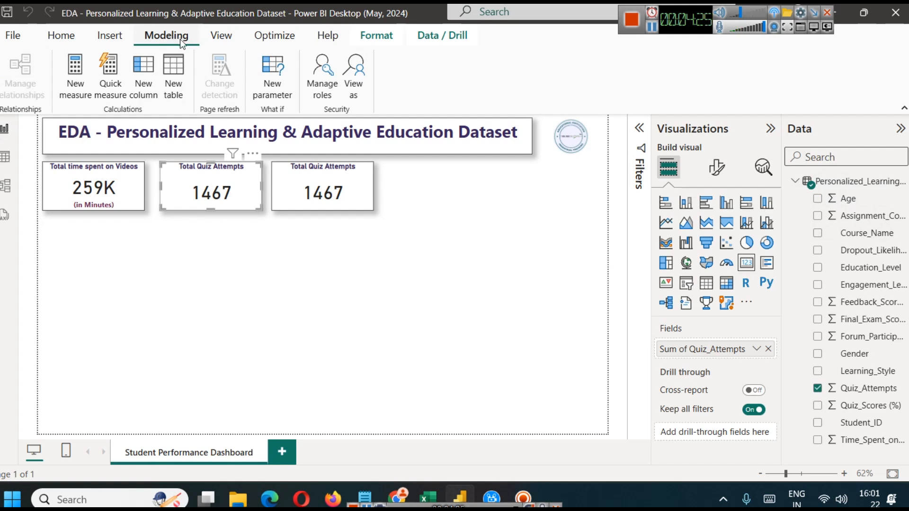
{"action": "left_click", "coordinate": [141, 98]}
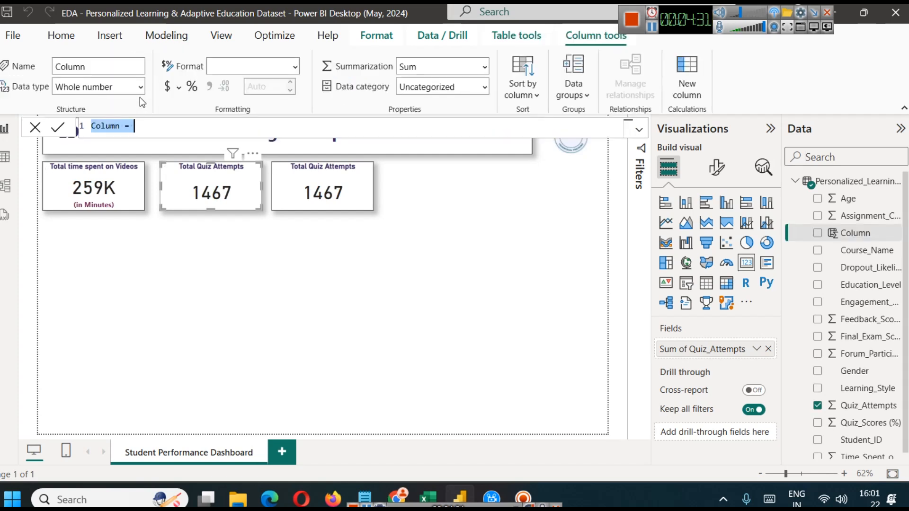
{"action": "key", "text": "Left"}
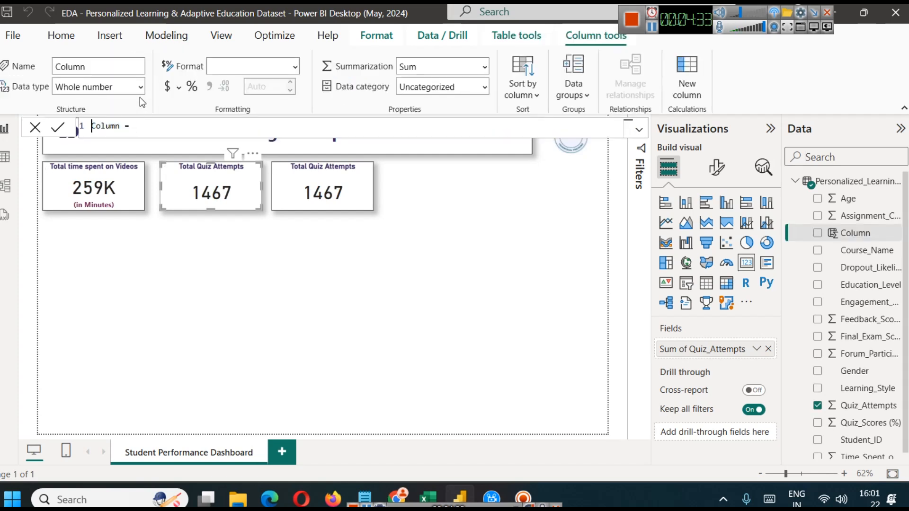
{"action": "type", "text": "Quiz"}
{"action": "key", "text": "shift+Right"}
{"action": "key", "text": "shift+Right"}
{"action": "key", "text": "shift+Right"}
{"action": "key", "text": "shift+Right"}
{"action": "key", "text": "shift+Right"}
{"action": "key", "text": "shift+Right"}
{"action": "type", "text": "Score"}
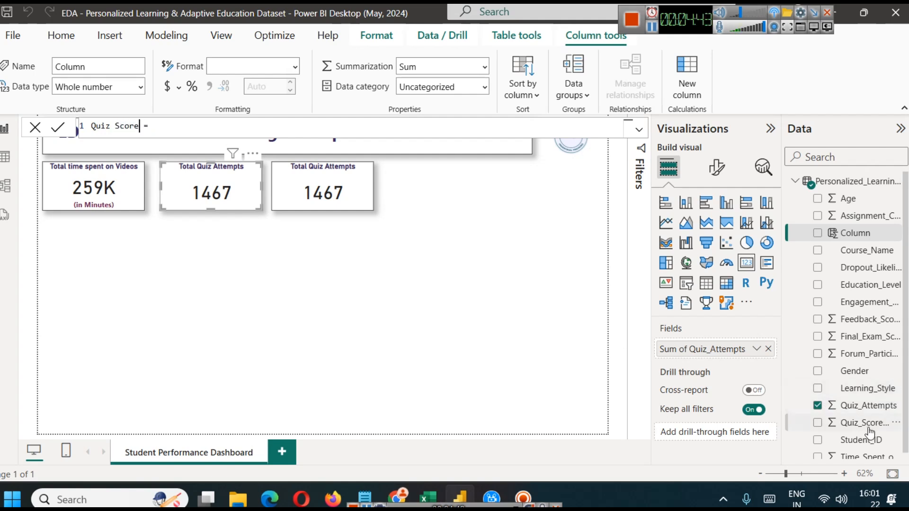
Step: Define the Quiz Score column as CONCATENATE(Personalized_Learning_DatasetSS[Quiz_Scores (%)], " %") and commit the formula
{"action": "left_click", "coordinate": [175, 126]}
{"action": "type", "text": "CONCATENATE("}
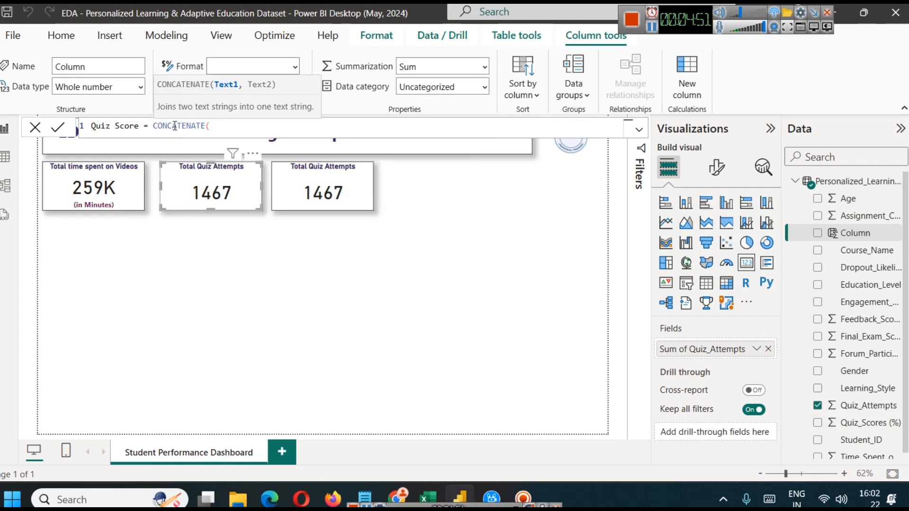
{"action": "key", "text": "BackSpace"}
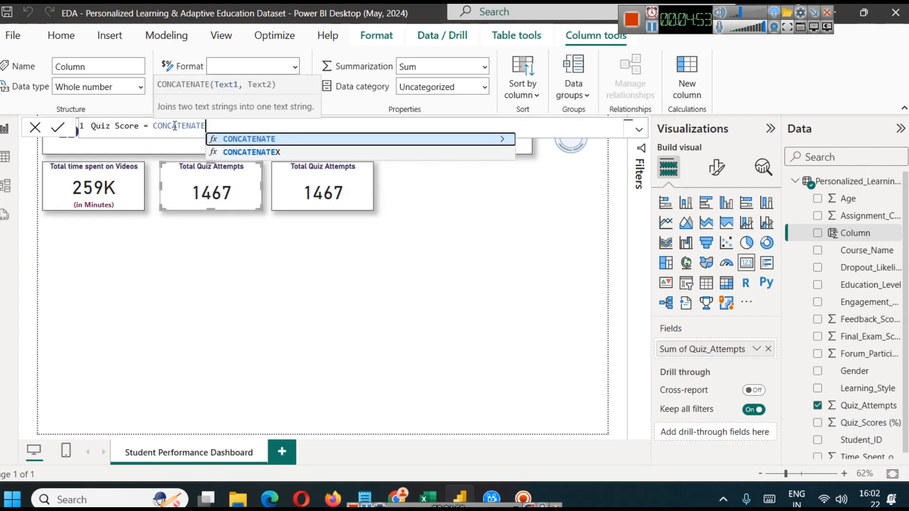
{"action": "type", "text": "X"}
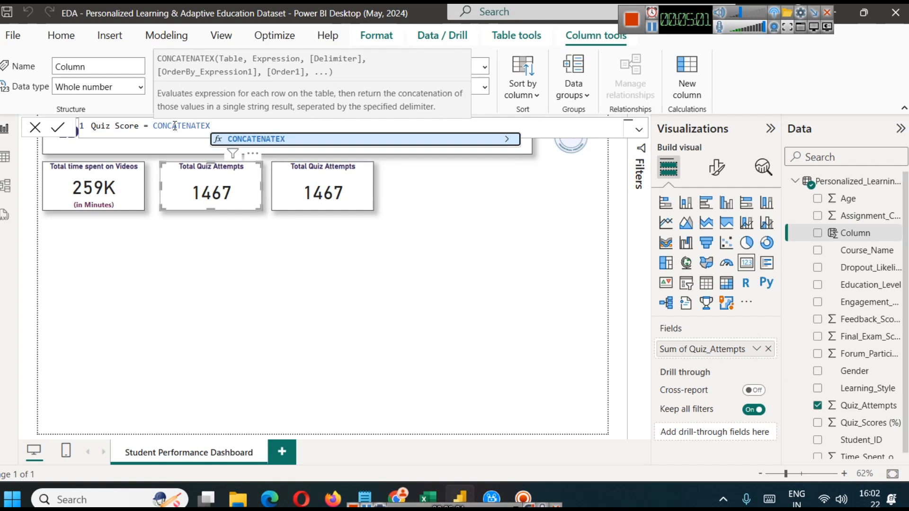
{"action": "key", "text": "BackSpace"}
{"action": "key", "text": "BackSpace"}
{"action": "type", "text": "E"}
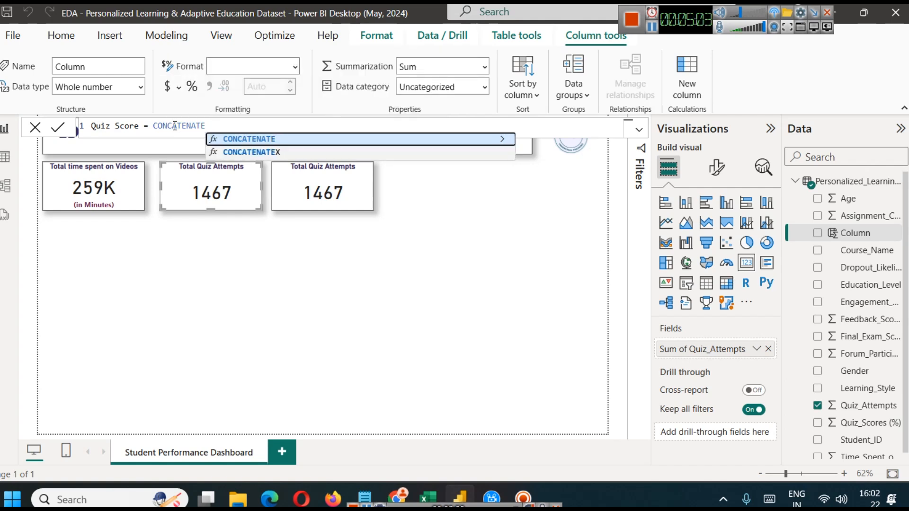
{"action": "type", "text": "("}
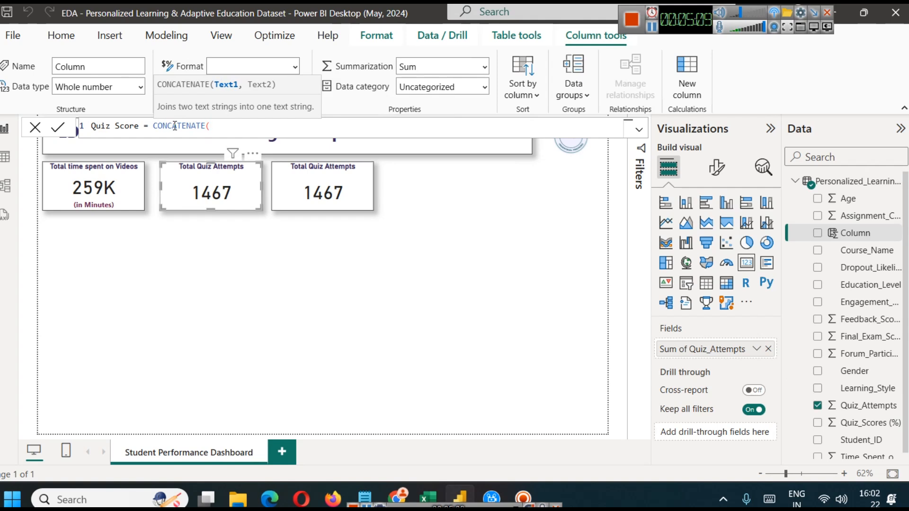
{"action": "type", "text": "Q"}
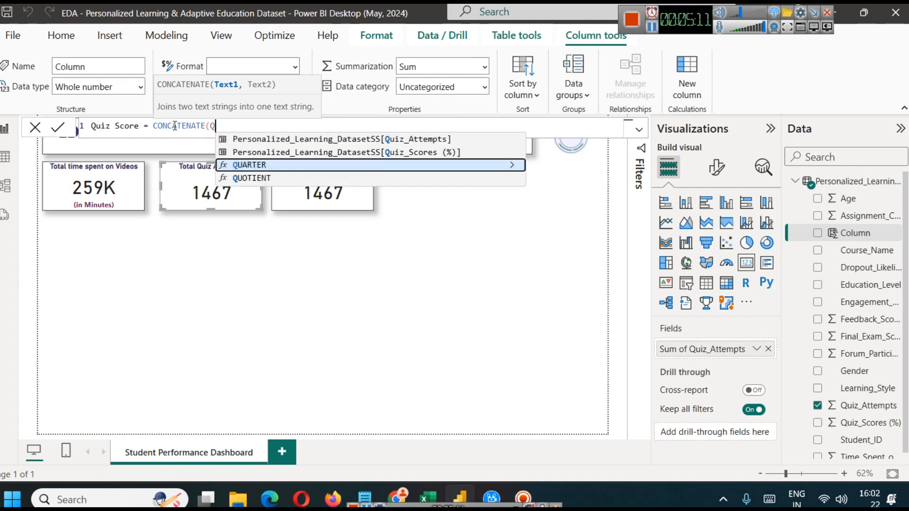
{"action": "key", "text": "Up"}
{"action": "key", "text": "Tab"}
{"action": "type", "text": ","}
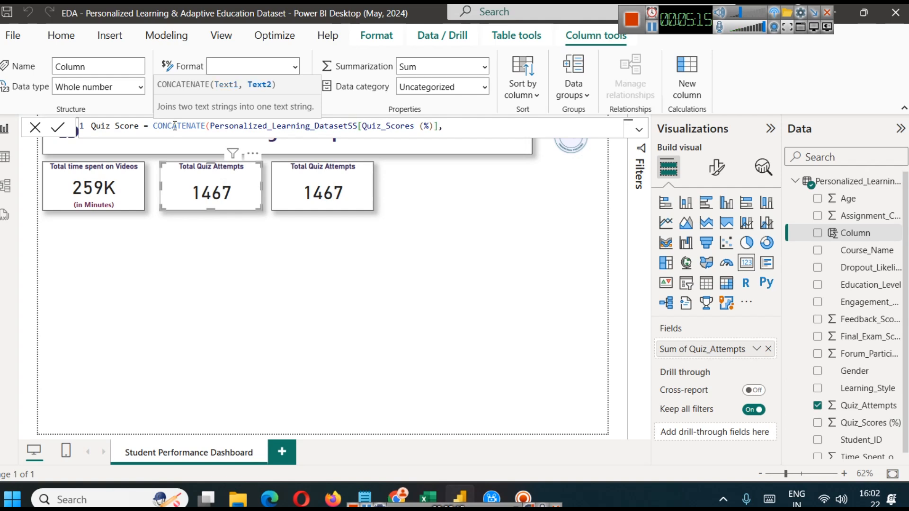
{"action": "type", "text": " \" %\")"}
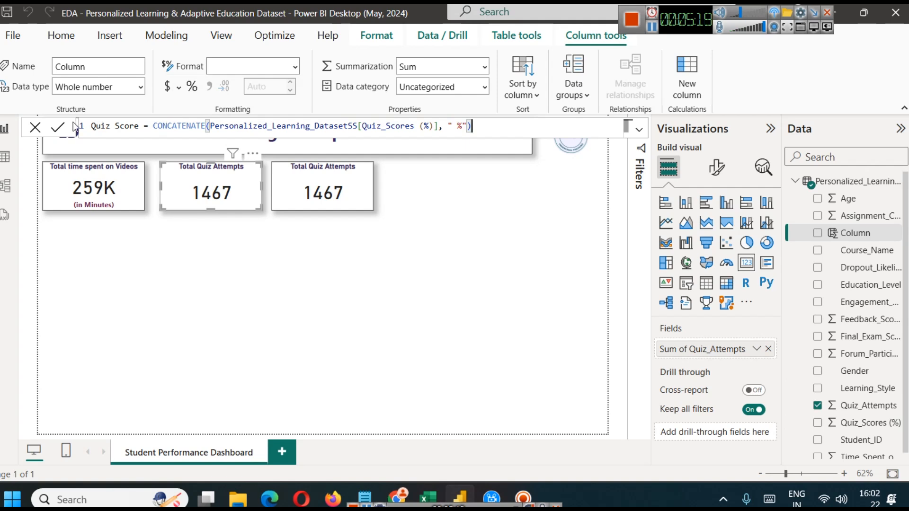
{"action": "left_click", "coordinate": [59, 128]}
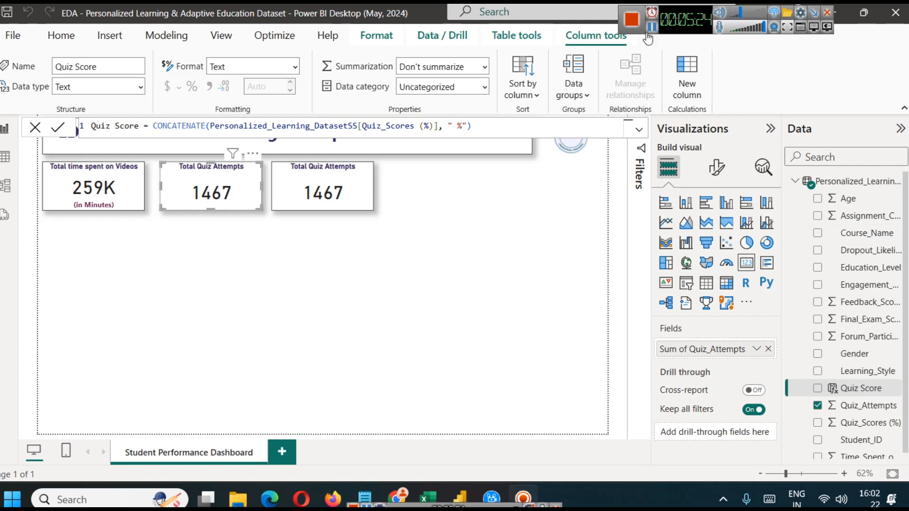
Step: Examine the Quiz Score column's values in the table data and return to the report
{"action": "left_click", "coordinate": [523, 214]}
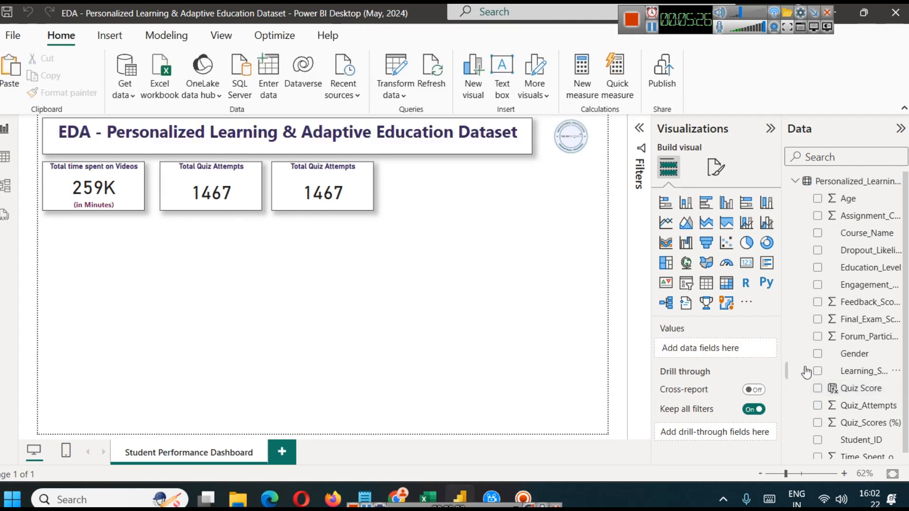
{"action": "left_click", "coordinate": [854, 389]}
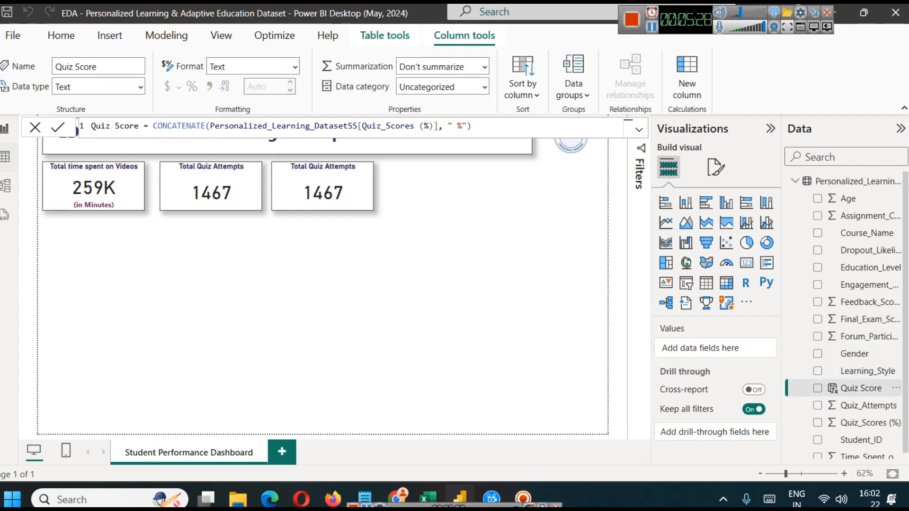
{"action": "left_click", "coordinate": [5, 156]}
{"action": "left_click_drag", "start_coordinate": [303, 460], "coordinate": [739, 458]}
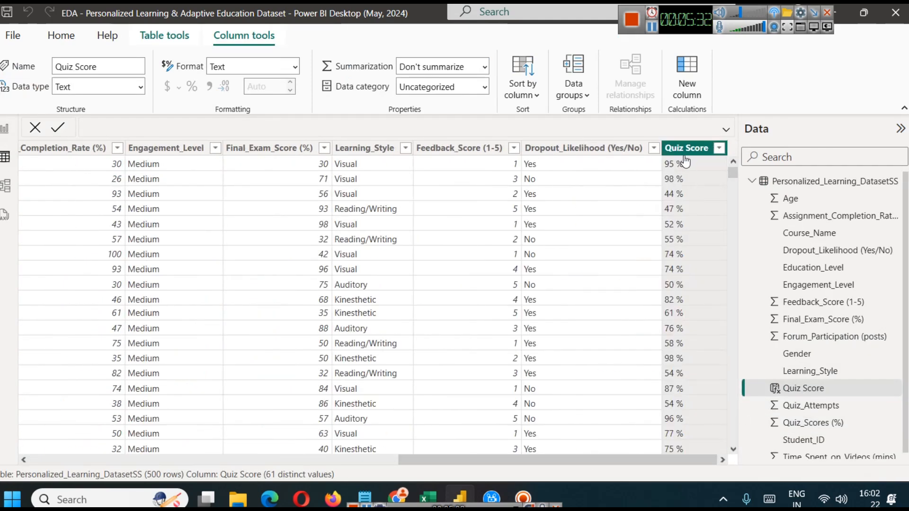
{"action": "left_click", "coordinate": [5, 129]}
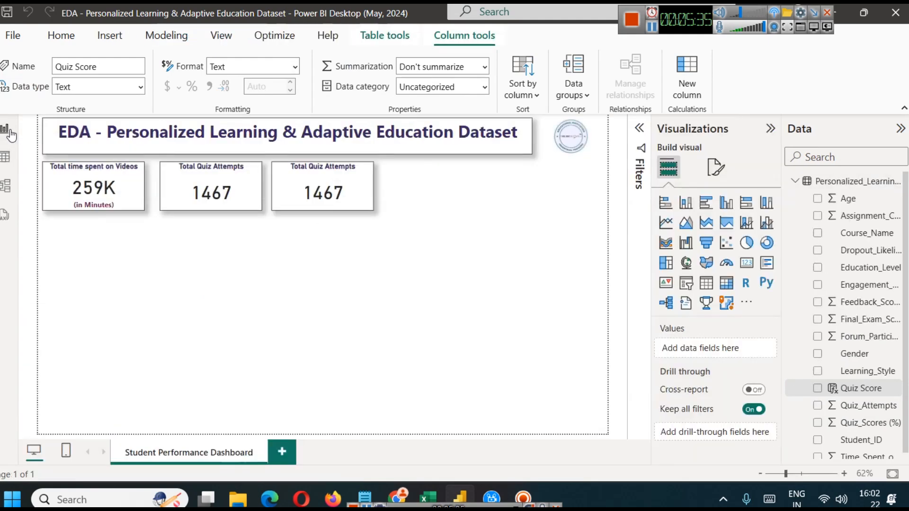
Step: Wrap Personalized_Learning_DatasetSS[Quiz_Scores (%)] in AVERAGE within the Quiz Score column formula and copy the entire formula
{"action": "left_click", "coordinate": [317, 179]}
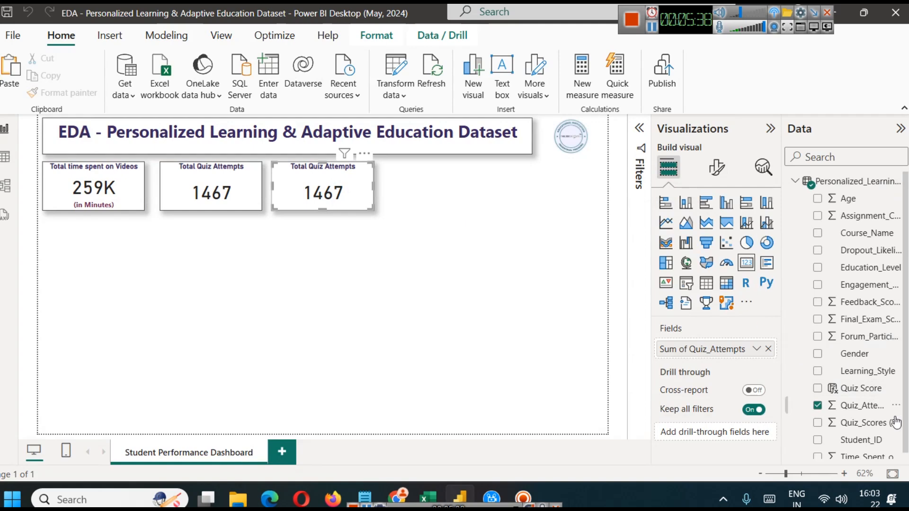
{"action": "left_click", "coordinate": [861, 406]}
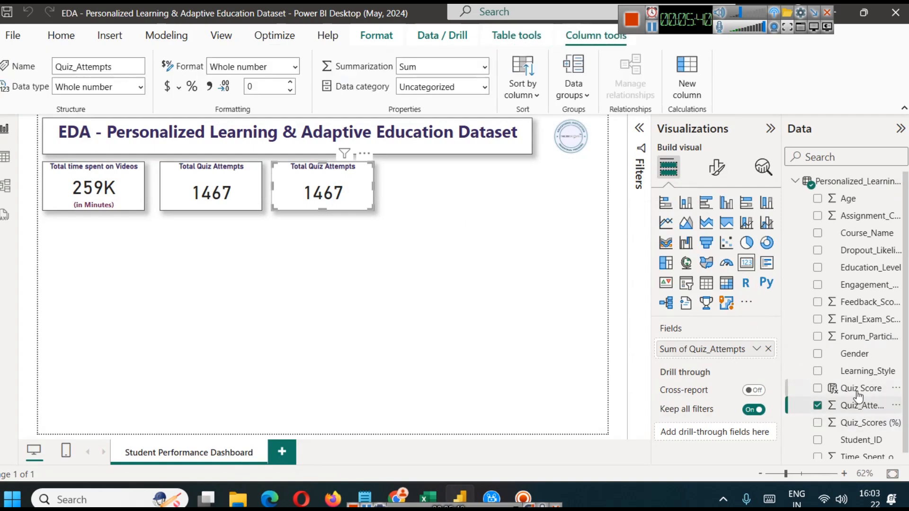
{"action": "left_click", "coordinate": [857, 389]}
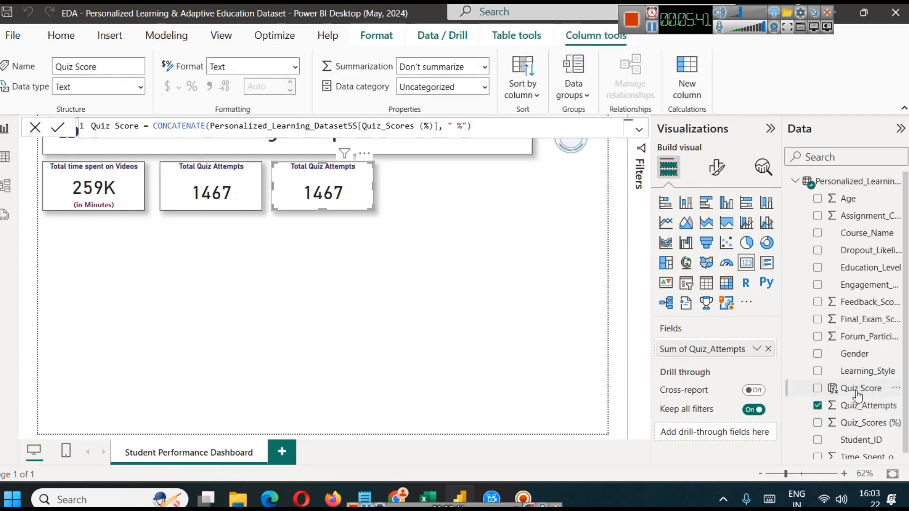
{"action": "left_click", "coordinate": [209, 127]}
{"action": "type", "text": "AVE"}
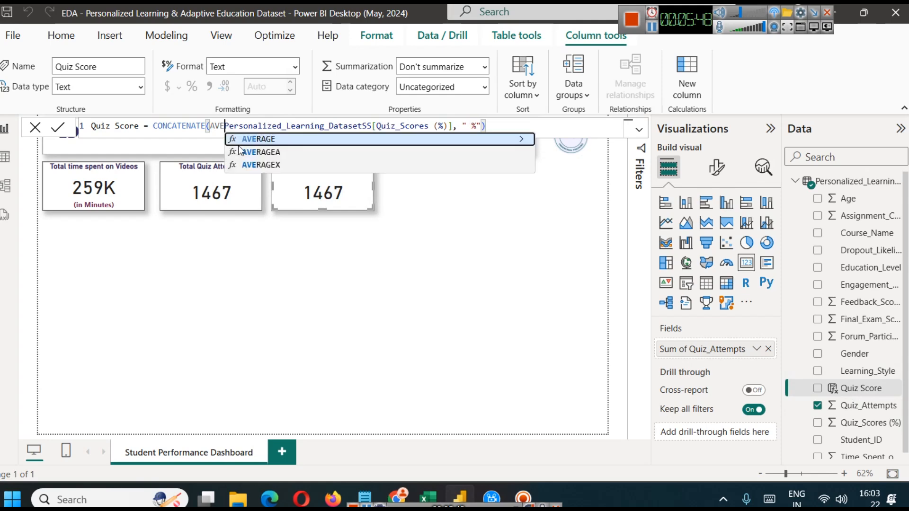
{"action": "key", "text": "Tab"}
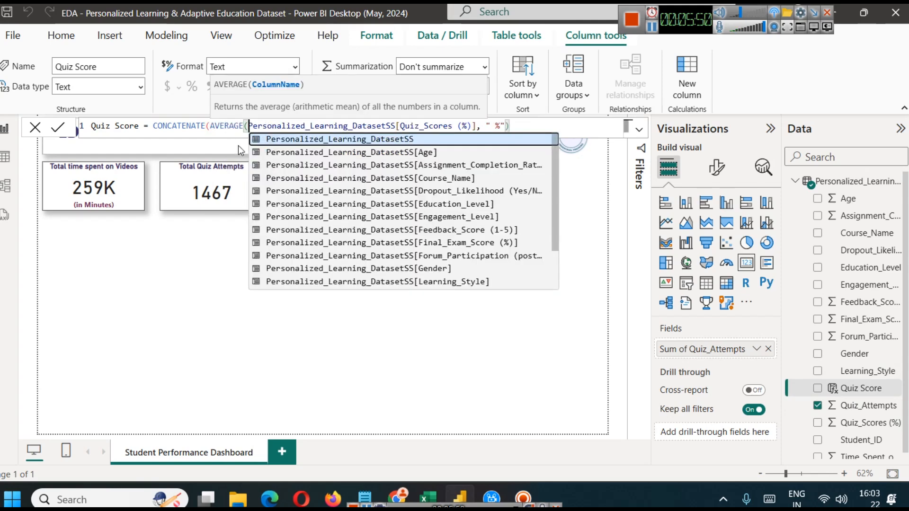
{"action": "left_click", "coordinate": [475, 127]}
{"action": "type", "text": ")"}
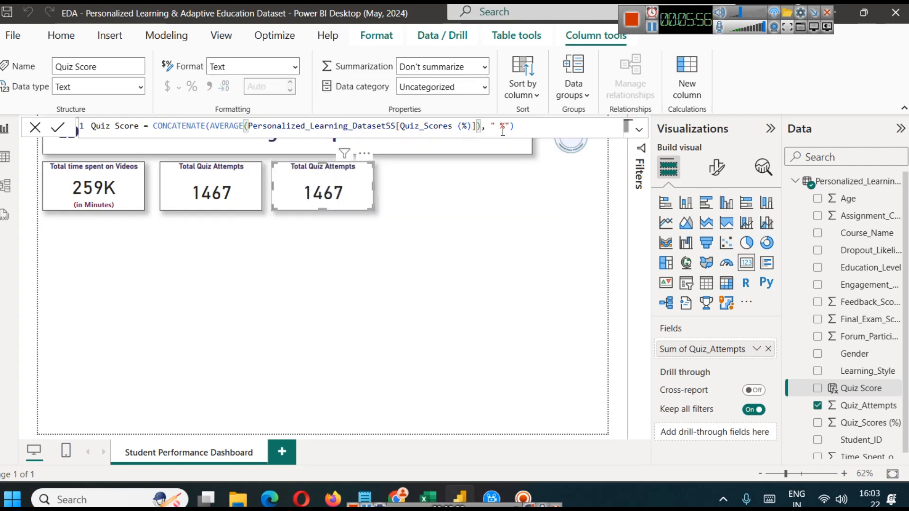
{"action": "key", "text": "ctrl+a"}
{"action": "key", "text": "ctrl+c"}
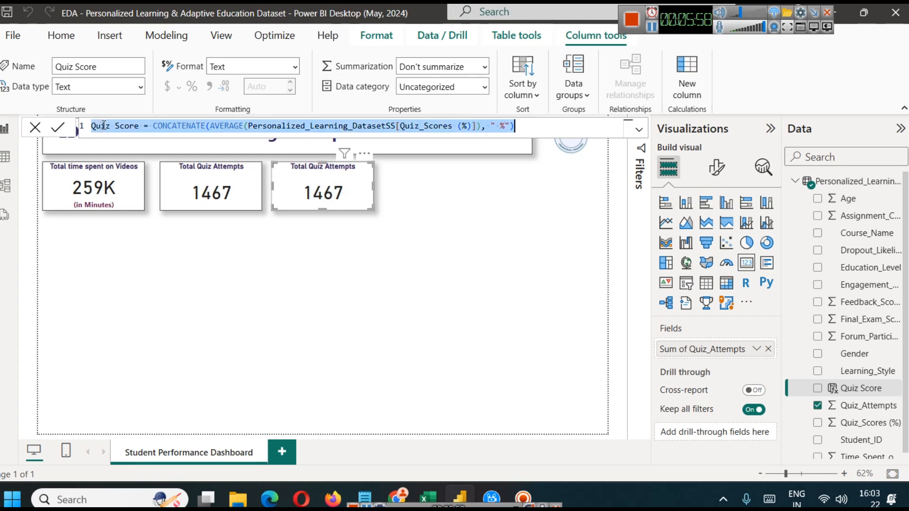
Step: Discard the uncommitted formula edit and delete the Quiz Score column from the model
{"action": "left_click", "coordinate": [894, 389]}
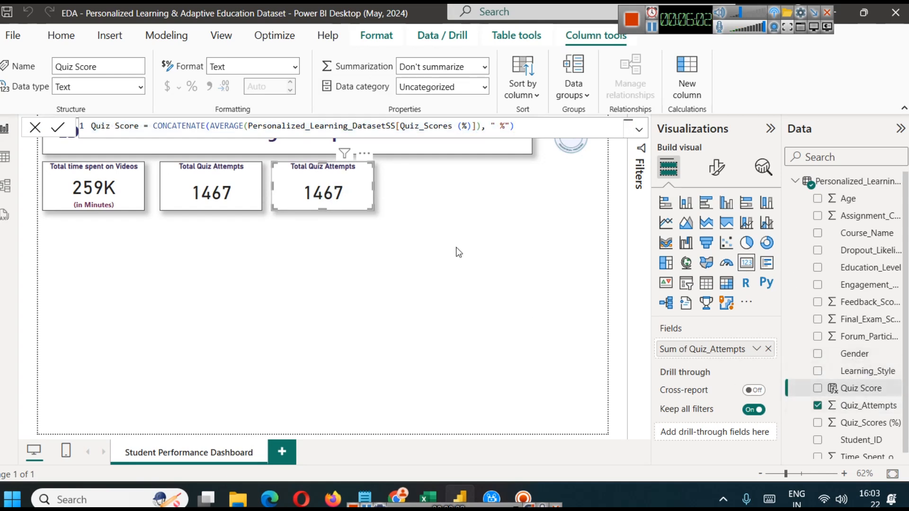
{"action": "left_click", "coordinate": [33, 126]}
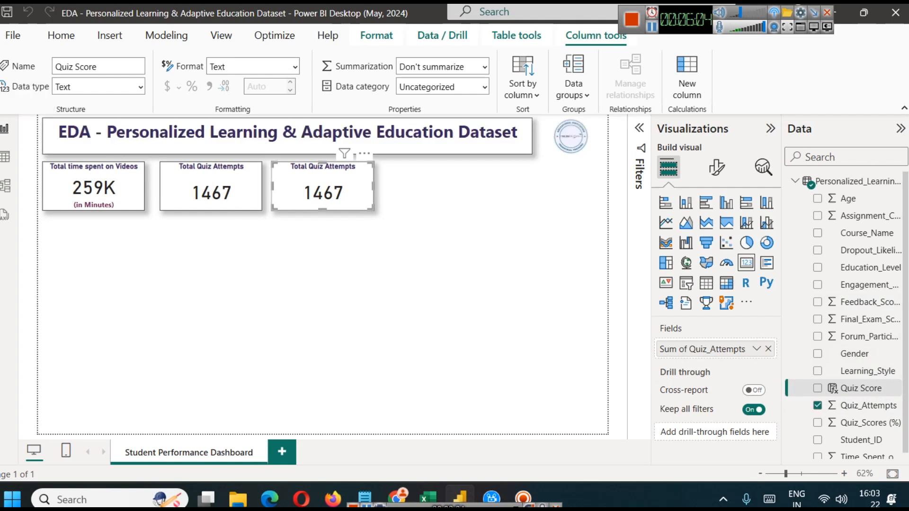
{"action": "right_click", "coordinate": [866, 389]}
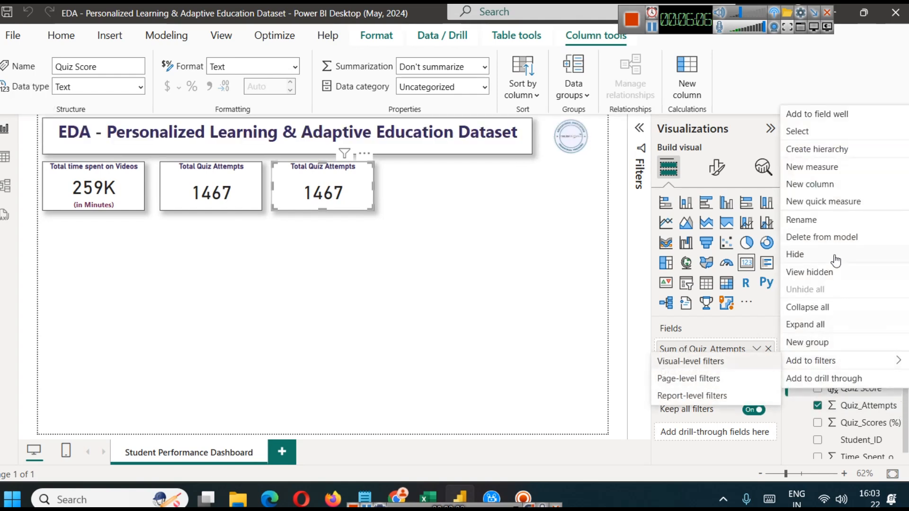
{"action": "left_click", "coordinate": [822, 237]}
{"action": "left_click", "coordinate": [532, 280]}
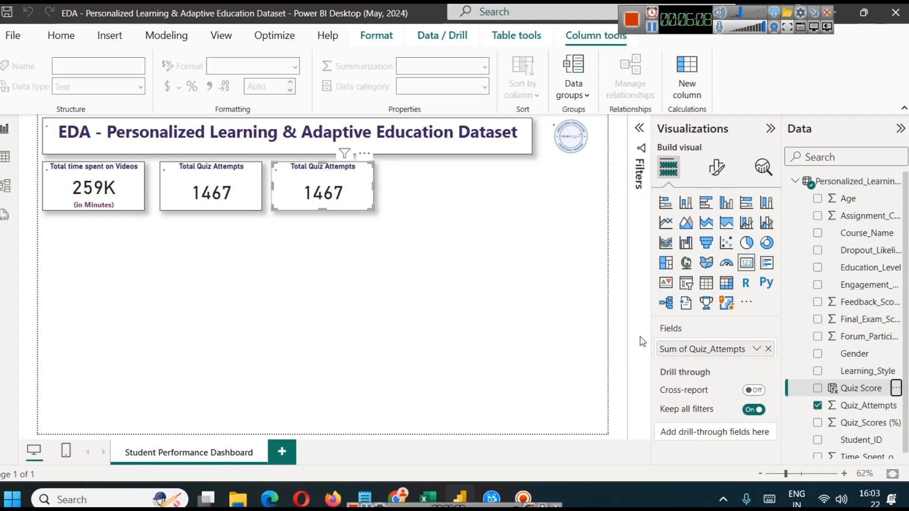
Step: Create the measure Avg Quiz Score from the copied formula, CONCATENATE(AVERAGE(Personalized_Learning_DatasetSS[Quiz_Scores (%)]), " %"), and commit it
{"action": "left_click", "coordinate": [164, 36]}
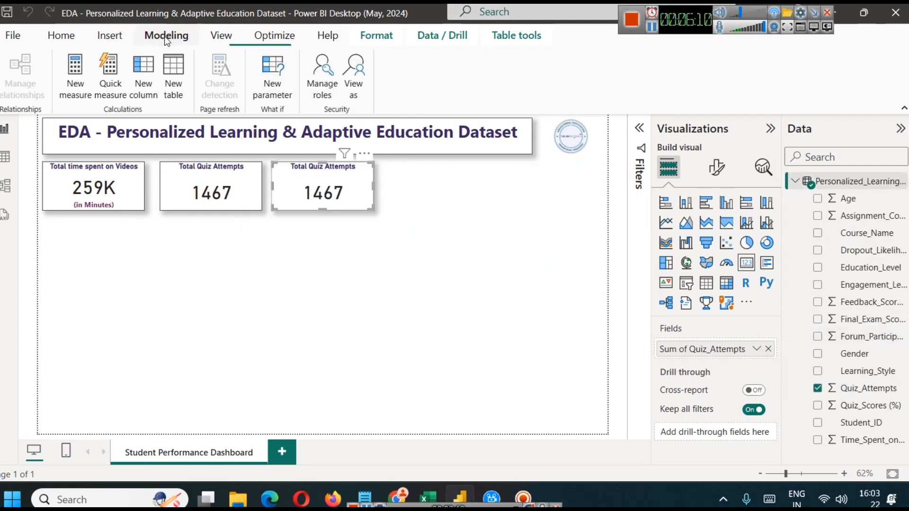
{"action": "left_click", "coordinate": [76, 80]}
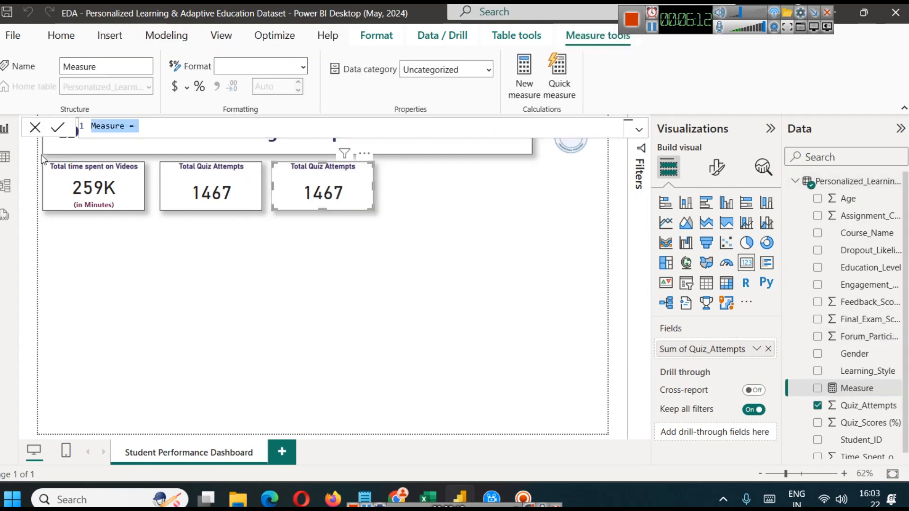
{"action": "key", "text": "ctrl+v"}
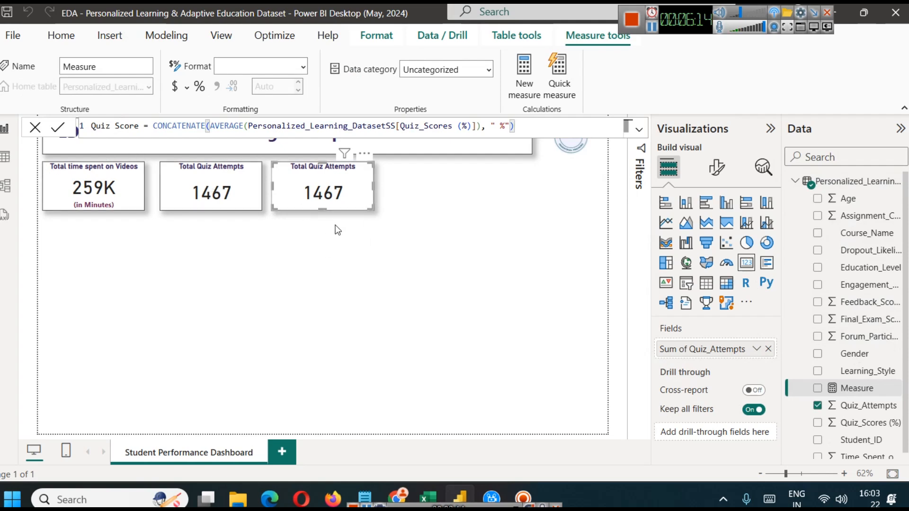
{"action": "double_click", "coordinate": [97, 126]}
{"action": "type", "text": "Avg"}
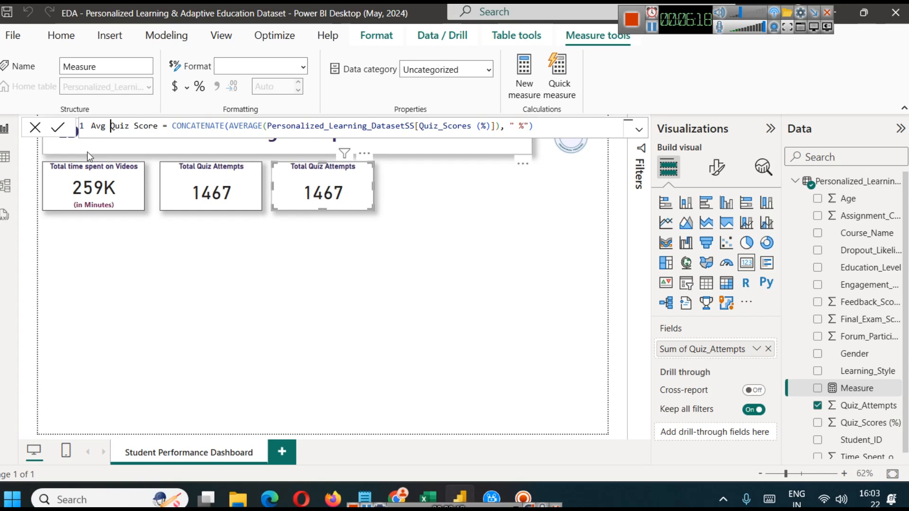
{"action": "left_click", "coordinate": [56, 127]}
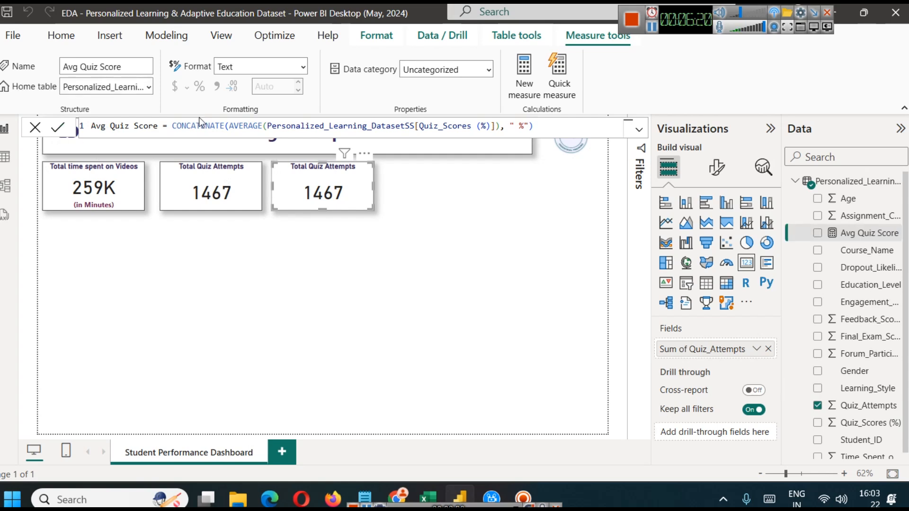
Step: Replace Sum of Quiz_Attempts with the Avg Quiz Score measure in the third KPI card
{"action": "left_click", "coordinate": [334, 205]}
{"action": "left_click", "coordinate": [333, 201]}
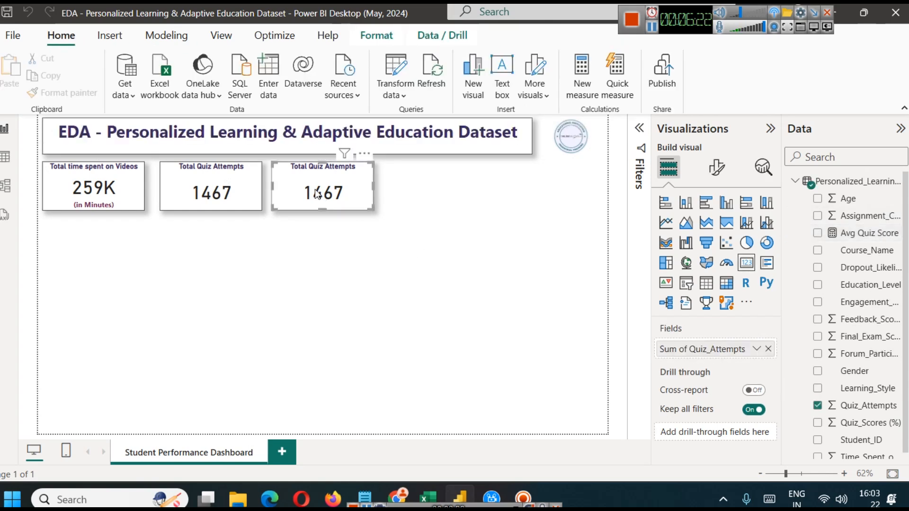
{"action": "left_click", "coordinate": [767, 352]}
{"action": "left_click_drag", "start_coordinate": [863, 234], "coordinate": [699, 353]}
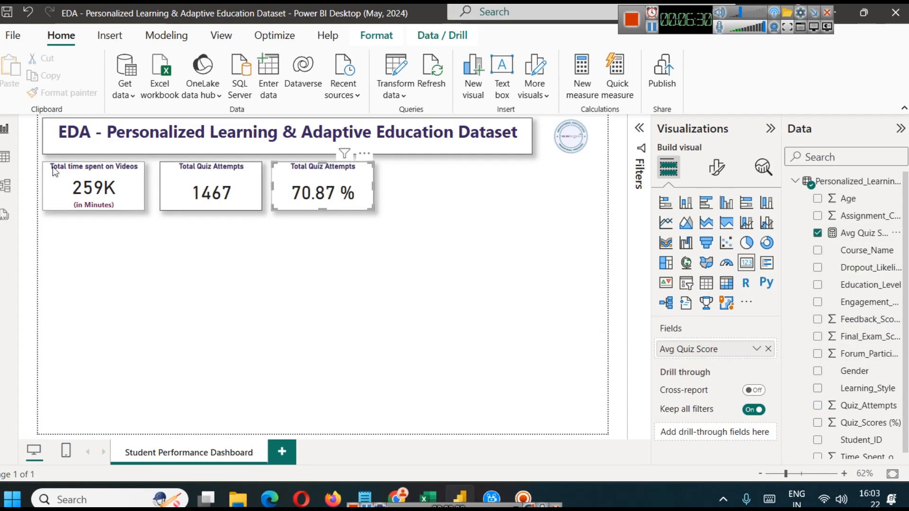
{"action": "left_click", "coordinate": [5, 157]}
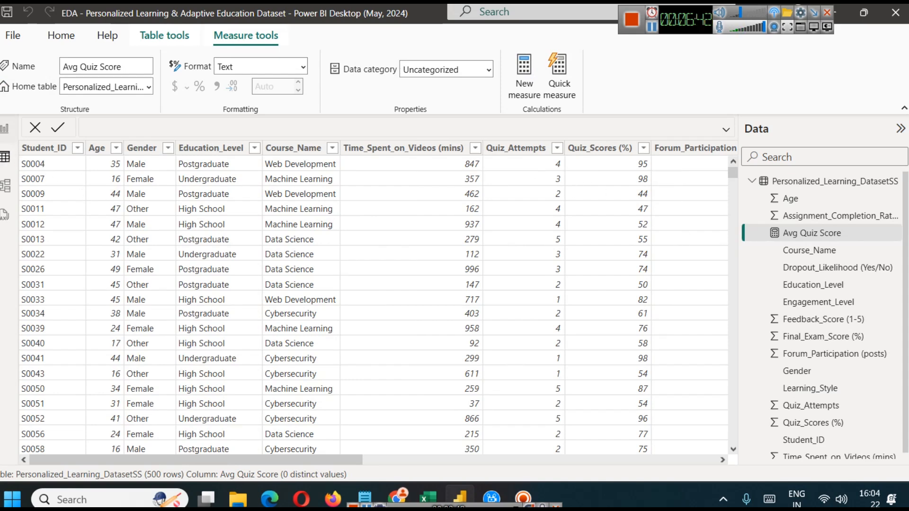
{"action": "left_click", "coordinate": [5, 128]}
{"action": "left_click", "coordinate": [364, 223]}
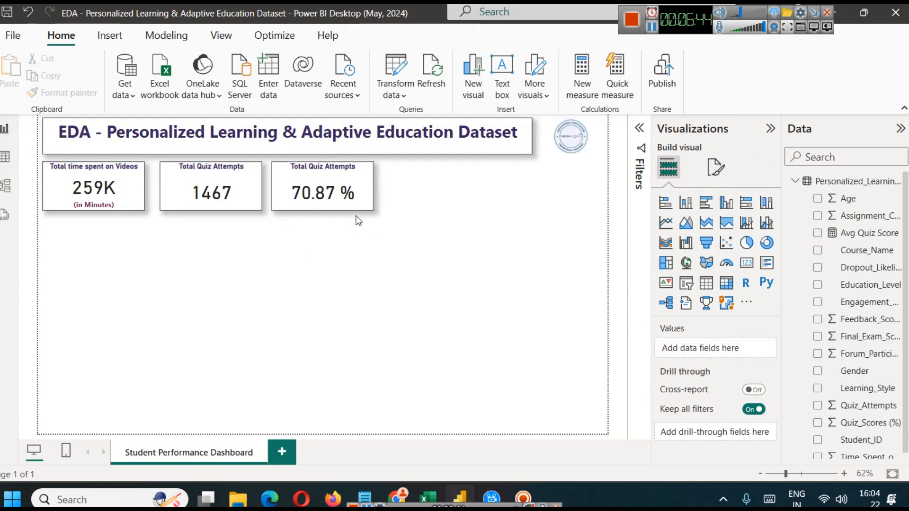
Step: Copy the measure's name from the third card's field and use it as the card title, Avg Quiz Score
{"action": "left_click", "coordinate": [335, 187]}
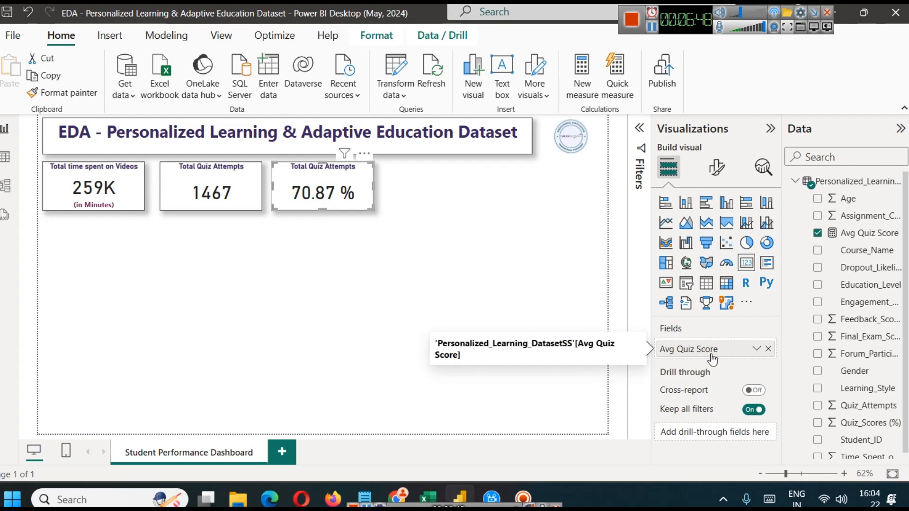
{"action": "left_click", "coordinate": [757, 350]}
{"action": "left_click", "coordinate": [782, 366]}
{"action": "key", "text": "ctrl+c"}
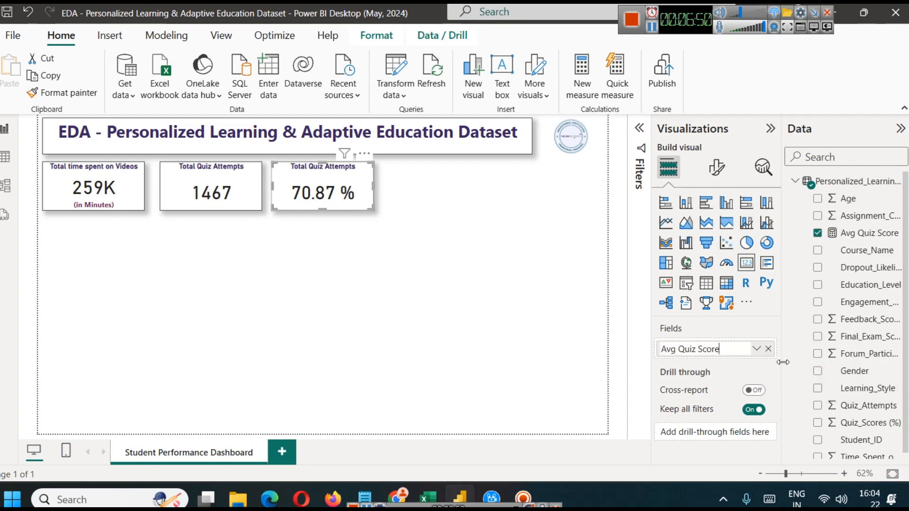
{"action": "left_click", "coordinate": [716, 167]}
{"action": "left_click", "coordinate": [715, 231]}
{"action": "left_click", "coordinate": [711, 291]}
{"action": "triple_click", "coordinate": [705, 365]}
{"action": "key", "text": "ctrl+v"}
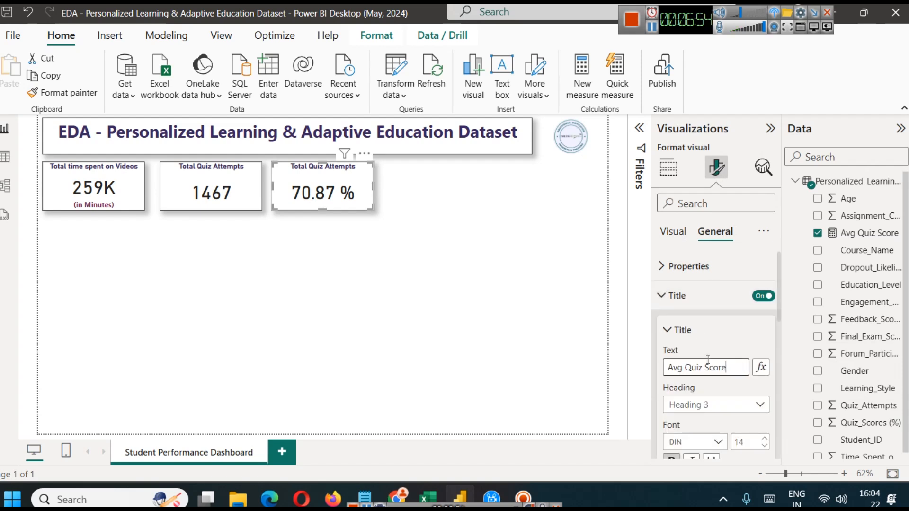
{"action": "left_click", "coordinate": [365, 269]}
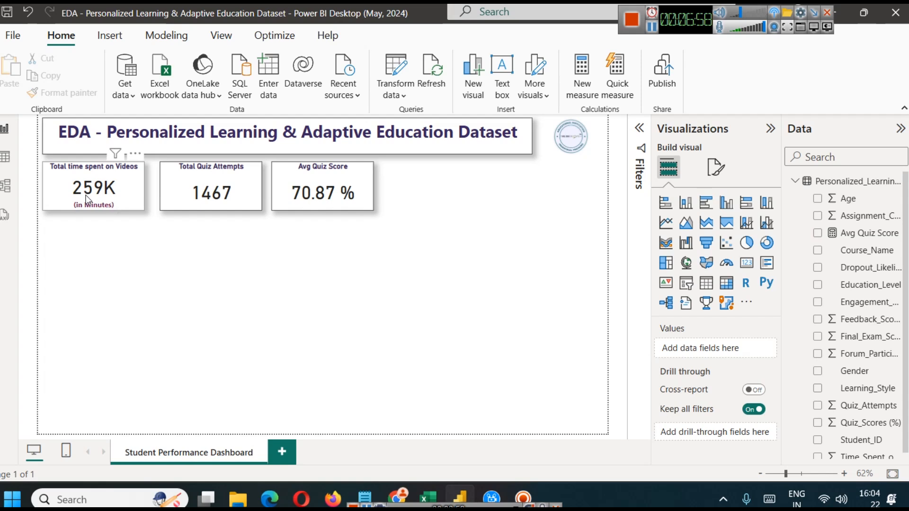
{"action": "left_click", "coordinate": [241, 205]}
{"action": "left_click", "coordinate": [323, 180]}
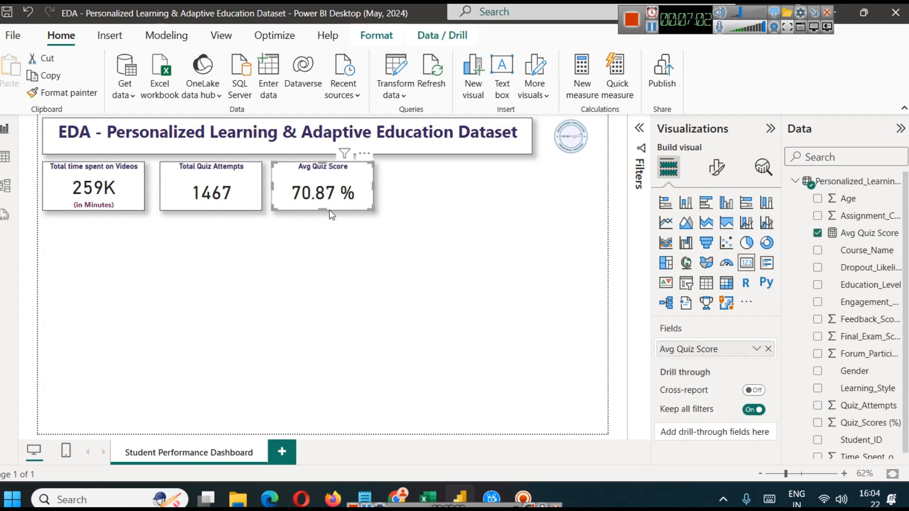
{"action": "left_click", "coordinate": [330, 241]}
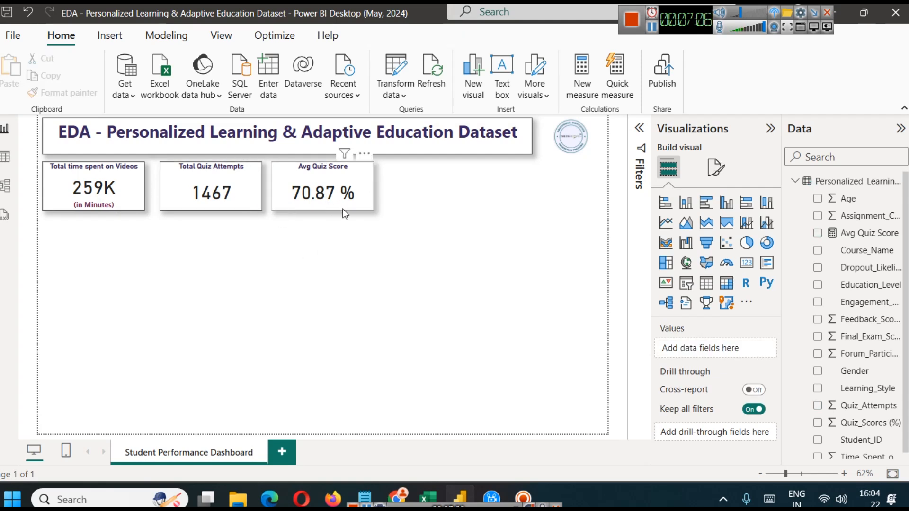
Step: Add an empty slicer to the report, place it below the logo at the page's right edge and narrow it
{"action": "left_click", "coordinate": [682, 287]}
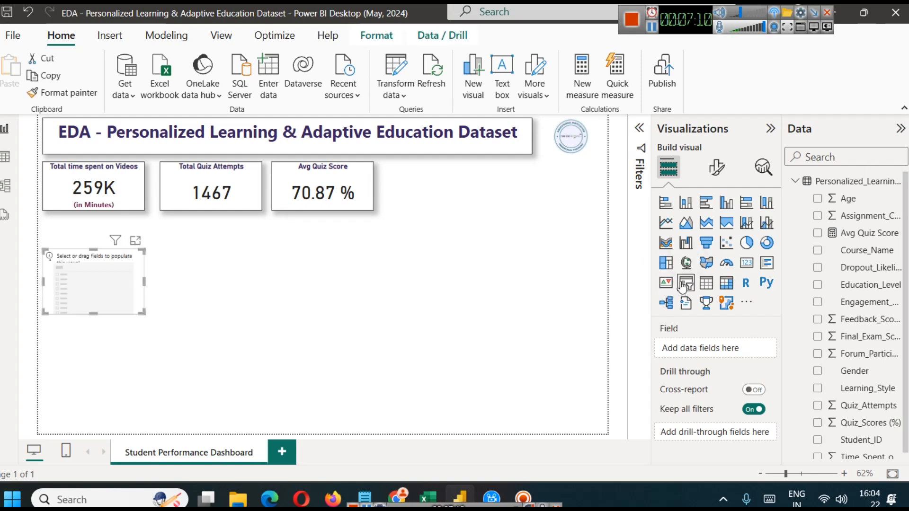
{"action": "left_click_drag", "start_coordinate": [85, 263], "coordinate": [560, 166]}
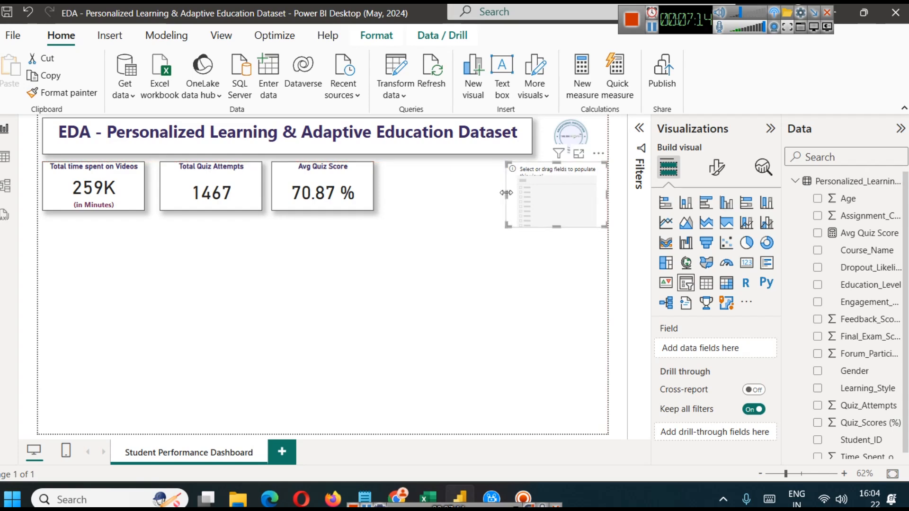
{"action": "left_click_drag", "start_coordinate": [508, 192], "coordinate": [540, 192]}
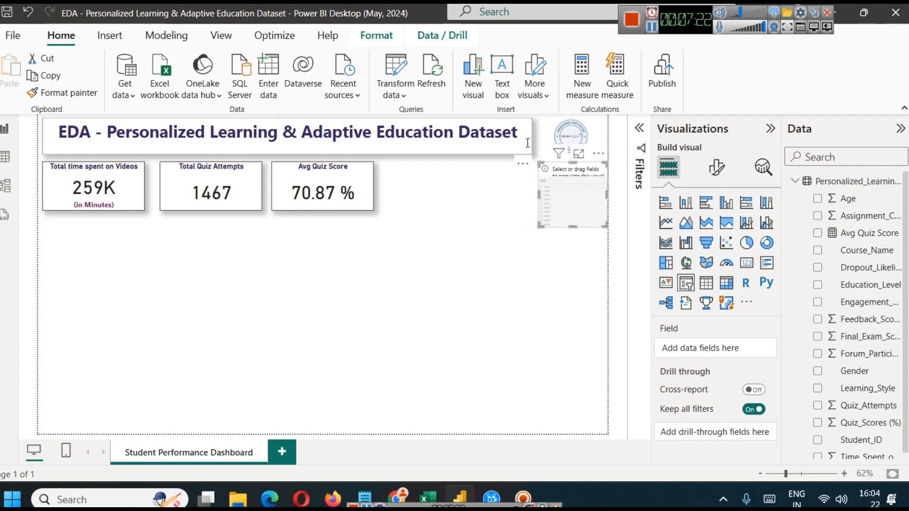
{"action": "left_click", "coordinate": [531, 215]}
{"action": "left_click", "coordinate": [557, 203]}
Step: Left-align the dashboard heading text and narrow its text box to end just after the word Dataset
{"action": "left_click", "coordinate": [442, 132]}
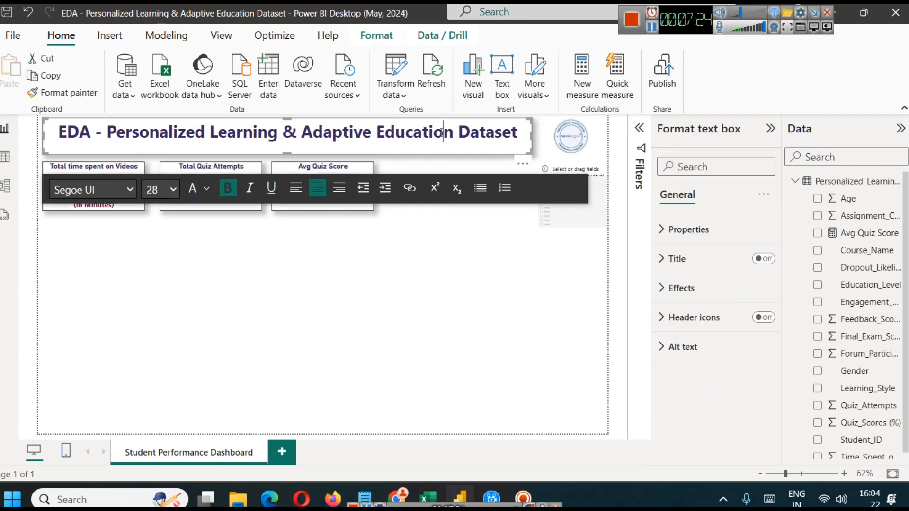
{"action": "key", "text": "ctrl+a"}
{"action": "left_click", "coordinate": [303, 191]}
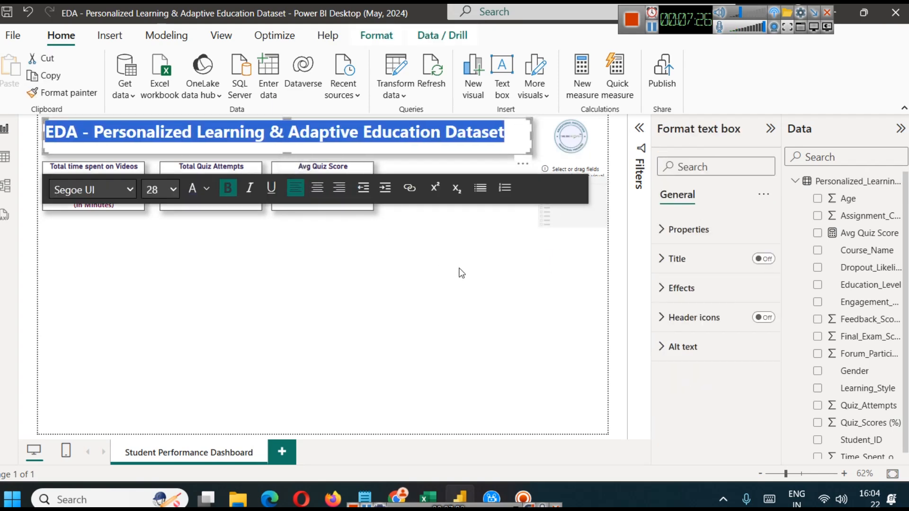
{"action": "left_click", "coordinate": [461, 273]}
{"action": "left_click", "coordinate": [515, 133]}
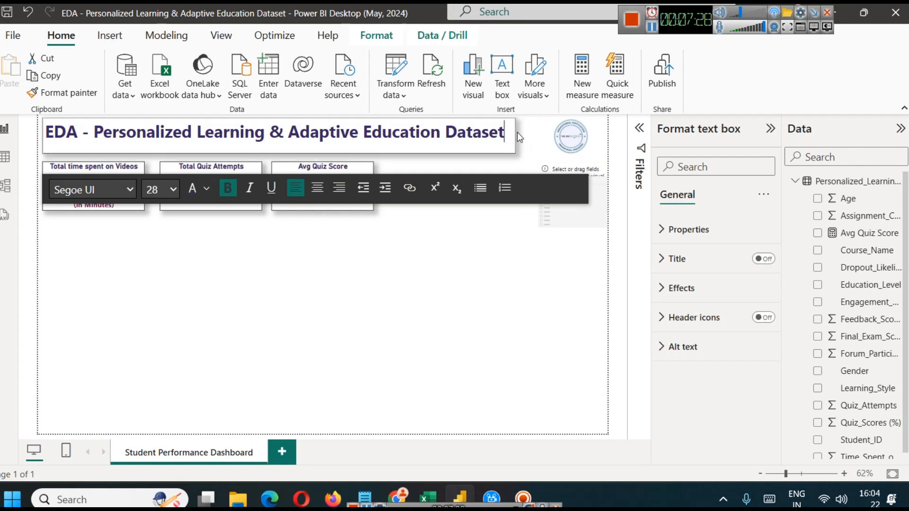
Step: Shift the logo slightly toward the heading and adjust the empty slicer's width and position beneath it
{"action": "left_click", "coordinate": [560, 139]}
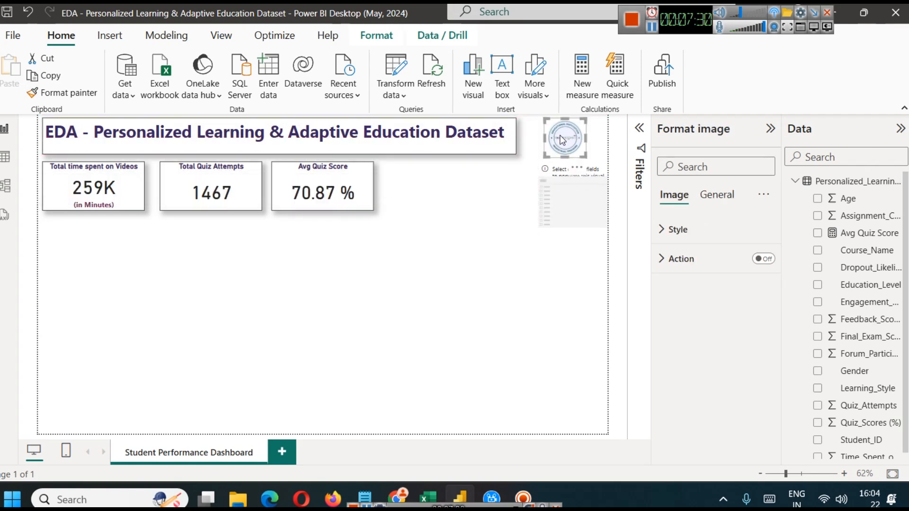
{"action": "left_click", "coordinate": [565, 200]}
{"action": "left_click_drag", "start_coordinate": [532, 190], "coordinate": [555, 204]}
{"action": "left_click", "coordinate": [550, 252]}
{"action": "left_click", "coordinate": [559, 208]}
{"action": "left_click", "coordinate": [569, 265]}
{"action": "left_click", "coordinate": [566, 189]}
Step: Copy the Avg Quiz Score card's formatting onto the empty slicer with Format Painter
{"action": "left_click", "coordinate": [308, 179]}
{"action": "left_click", "coordinate": [62, 93]}
{"action": "left_click", "coordinate": [539, 192]}
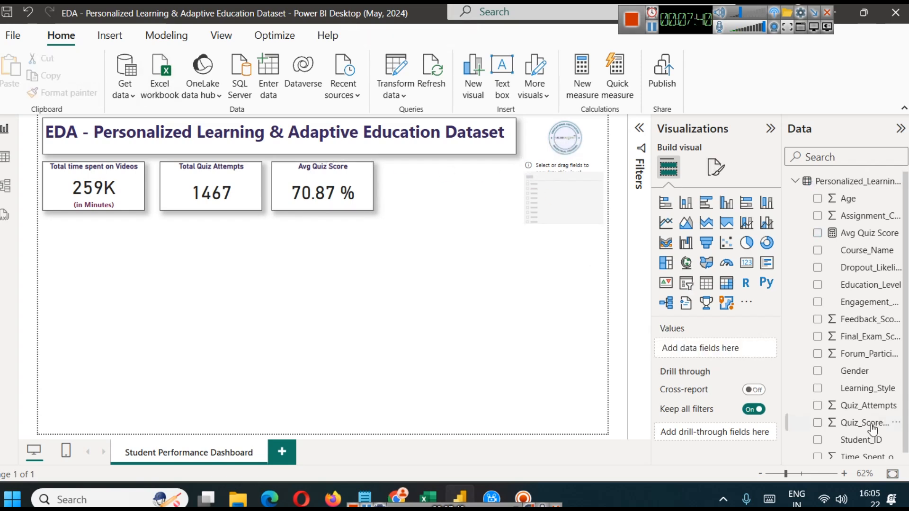
{"action": "left_click", "coordinate": [539, 192]}
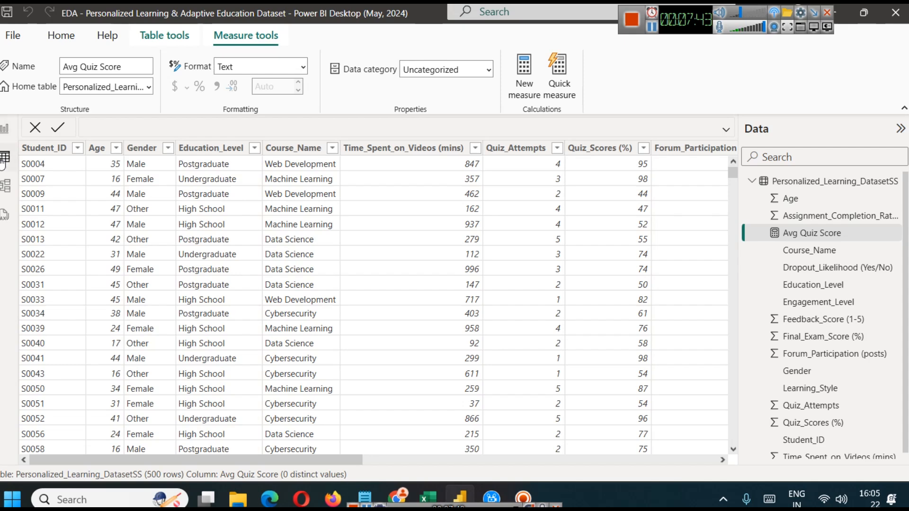
Step: Check the table's columns, assign the Education_Level field to the slicer and shorten its frame slightly
{"action": "left_click", "coordinate": [4, 157]}
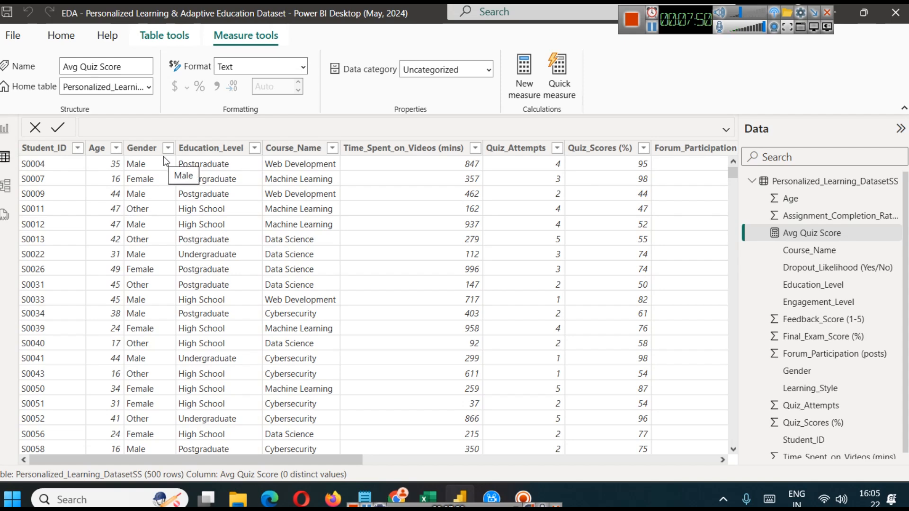
{"action": "left_click", "coordinate": [4, 129]}
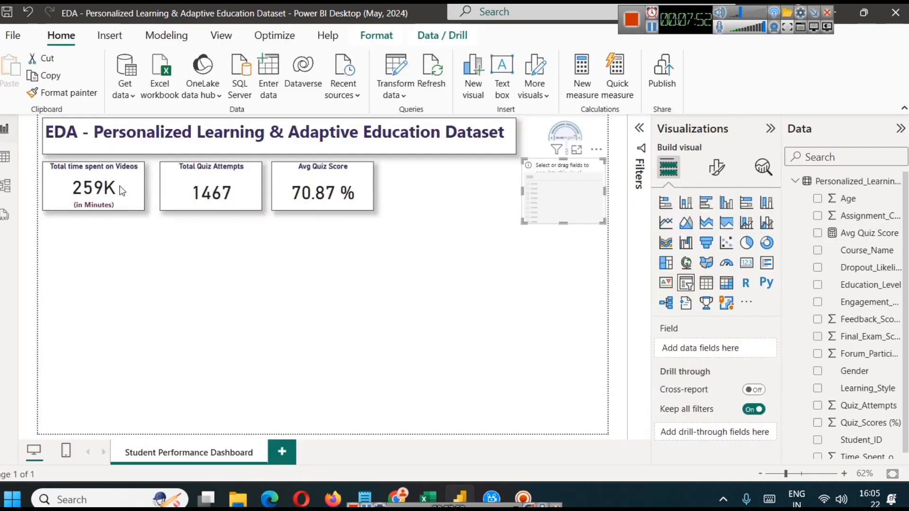
{"action": "left_click", "coordinate": [820, 159]}
{"action": "type", "text": "edu"}
{"action": "left_click_drag", "start_coordinate": [867, 203], "coordinate": [701, 363]}
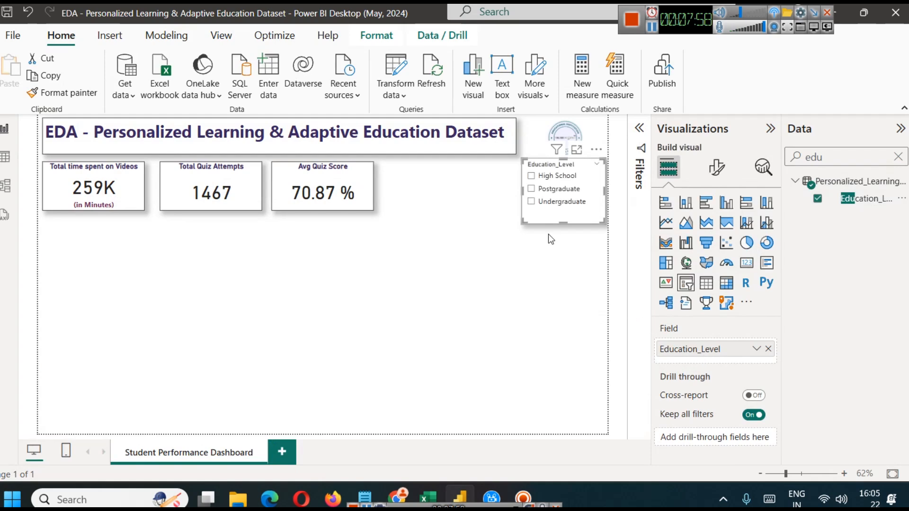
{"action": "left_click_drag", "start_coordinate": [565, 223], "coordinate": [562, 218]}
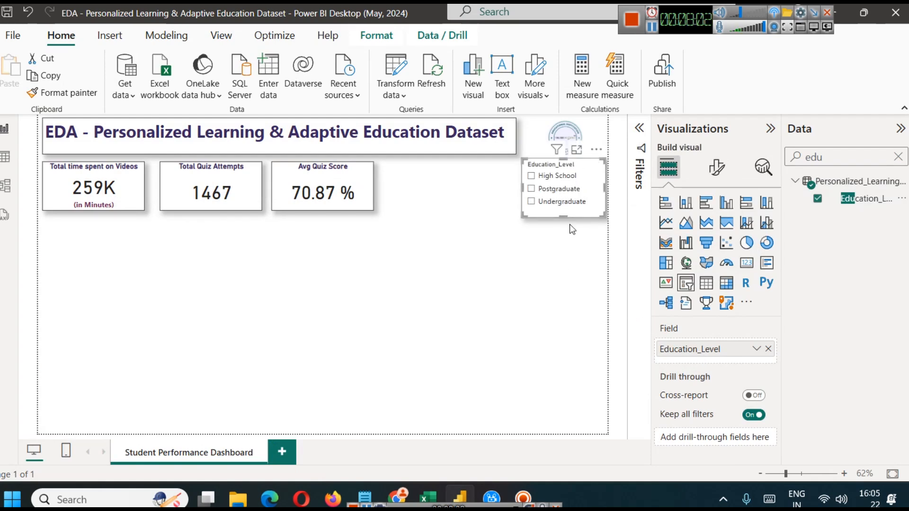
Step: Set the font size of the Education_Level slicer's values to 15
{"action": "left_click", "coordinate": [716, 167]}
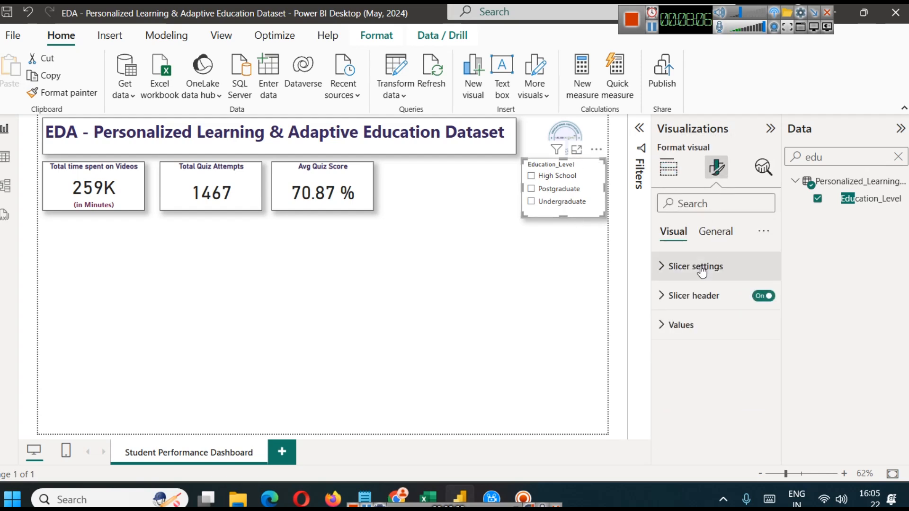
{"action": "left_click", "coordinate": [690, 326]}
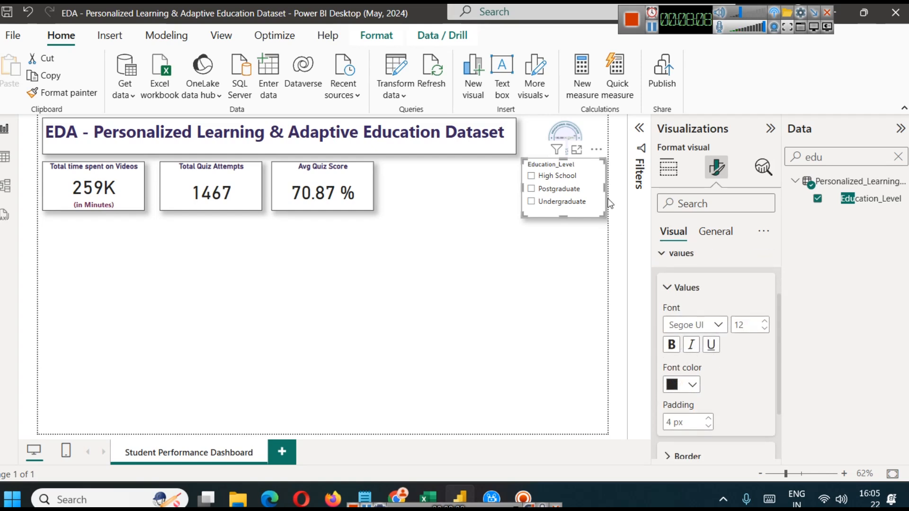
{"action": "left_click", "coordinate": [764, 322]}
{"action": "left_click", "coordinate": [764, 321]}
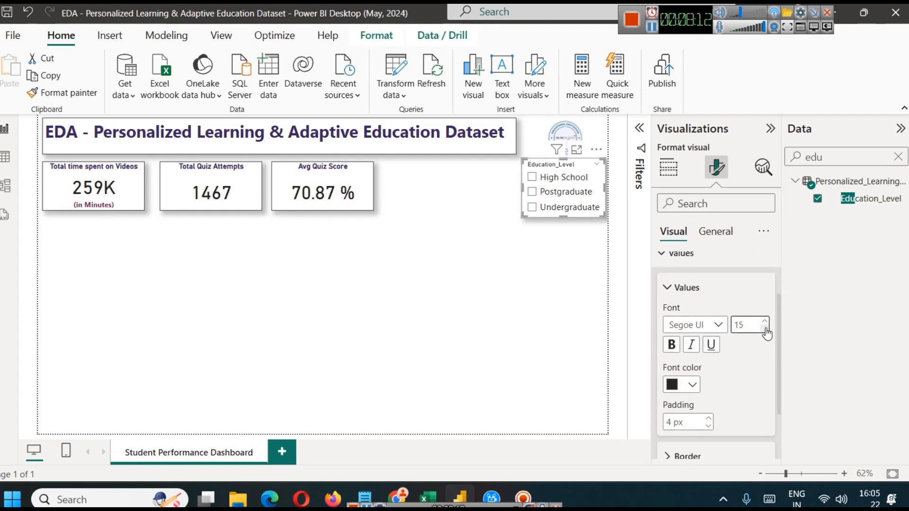
Step: Select Undergraduate in the Education_Level slicer and lengthen the slicer's frame slightly
{"action": "left_click", "coordinate": [554, 268]}
{"action": "left_click", "coordinate": [562, 218]}
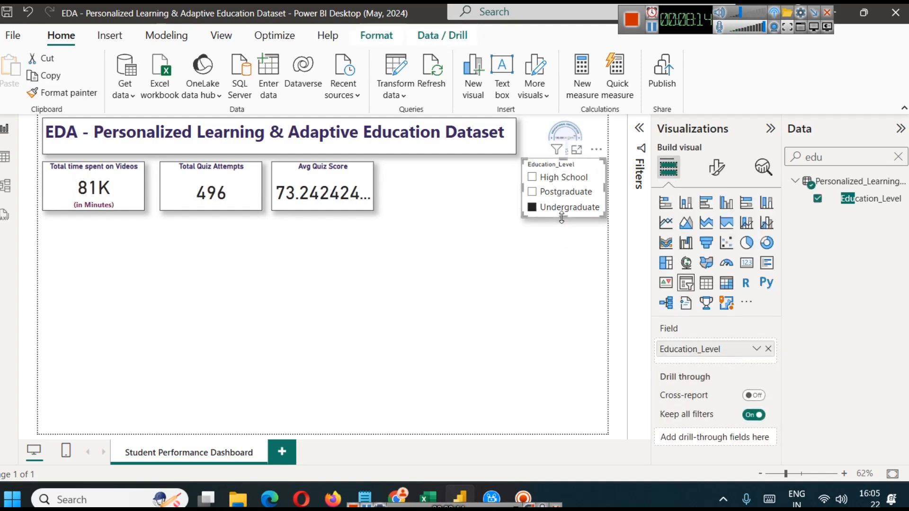
{"action": "left_click", "coordinate": [567, 250]}
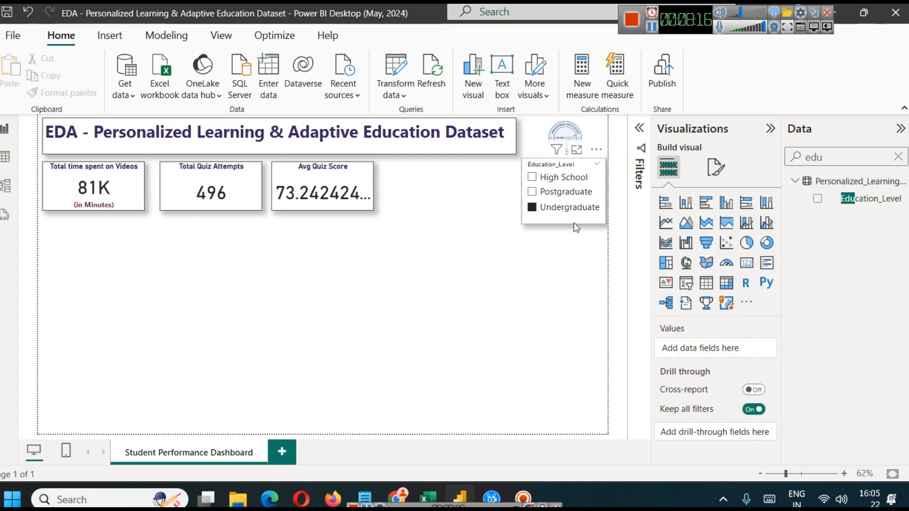
{"action": "left_click", "coordinate": [561, 221]}
{"action": "left_click_drag", "start_coordinate": [562, 223], "coordinate": [561, 224]}
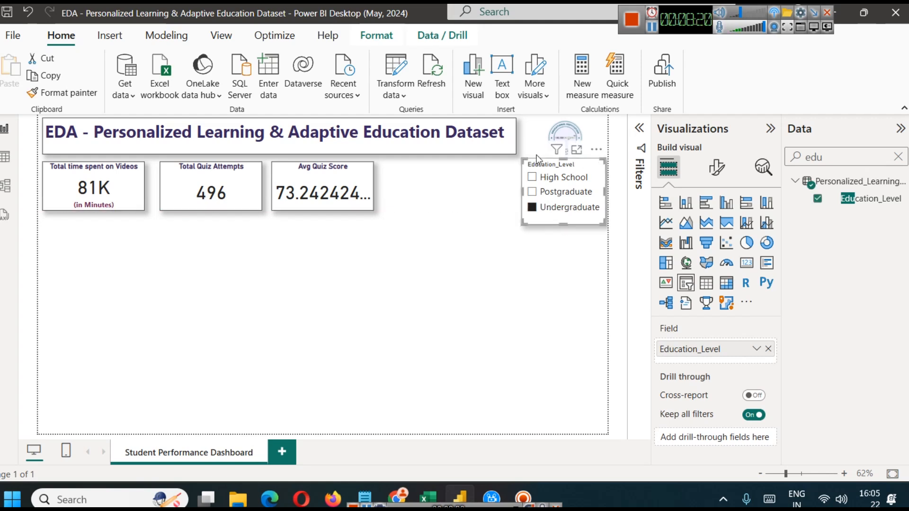
Step: Change the font color of the Education_Level slicer's values to the recently used dark purple
{"action": "left_click", "coordinate": [708, 176]}
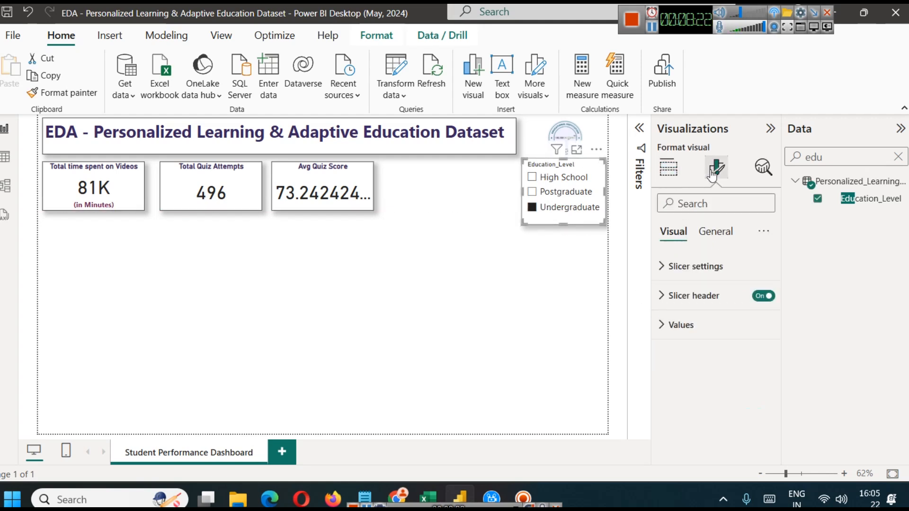
{"action": "left_click", "coordinate": [716, 332]}
{"action": "scroll", "coordinate": [733, 374], "scroll_direction": "down", "scroll_amount": 2}
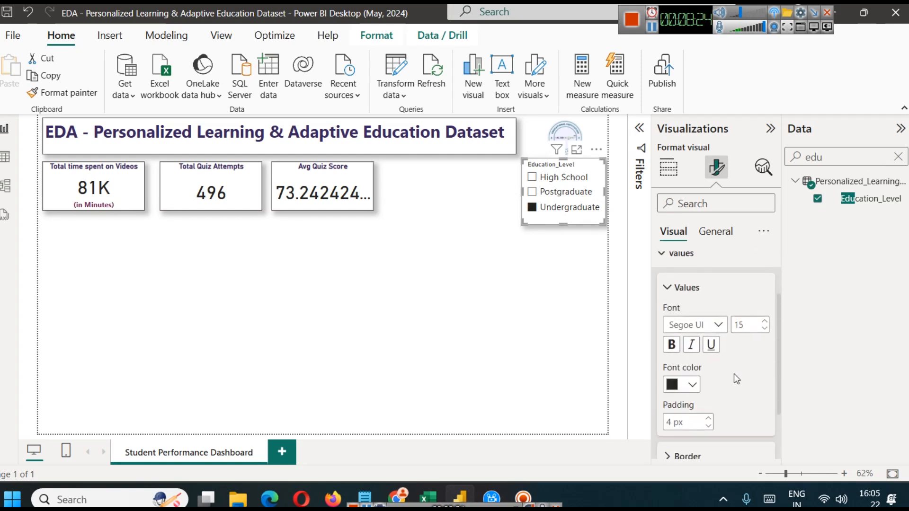
{"action": "left_click", "coordinate": [692, 388]}
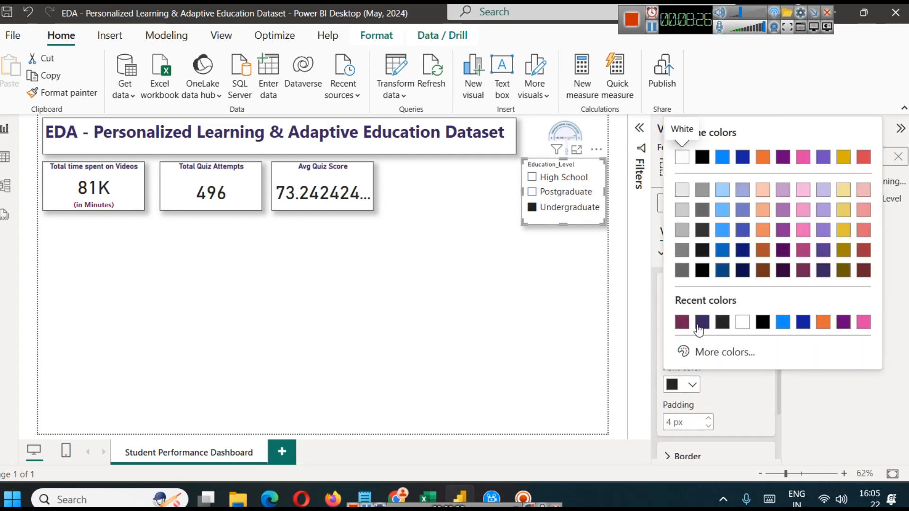
{"action": "left_click", "coordinate": [701, 323]}
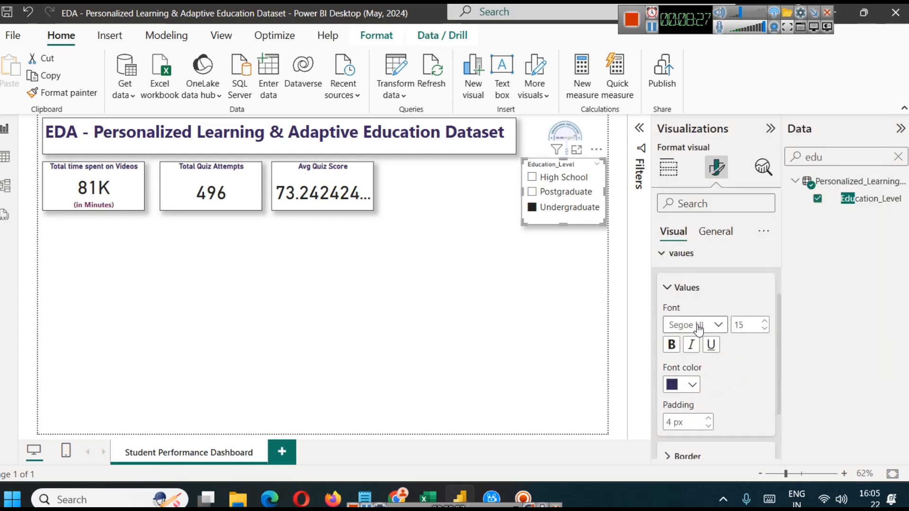
{"action": "left_click", "coordinate": [672, 345]}
{"action": "left_click", "coordinate": [672, 346]}
Step: Format the Education_Level slicer's header text with the recent maroon font color, size 13 and bold
{"action": "scroll", "coordinate": [696, 305], "scroll_direction": "up", "scroll_amount": 3}
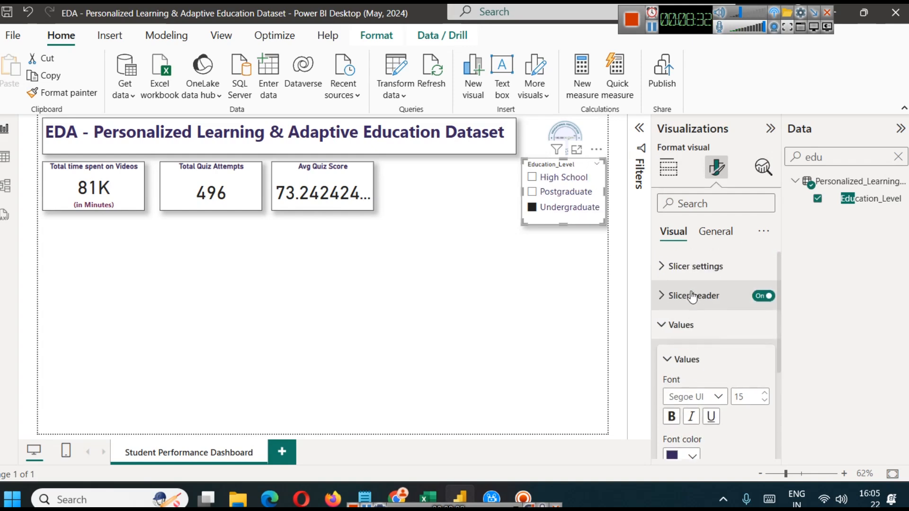
{"action": "left_click", "coordinate": [693, 296]}
{"action": "scroll", "coordinate": [716, 385], "scroll_direction": "down", "scroll_amount": 2}
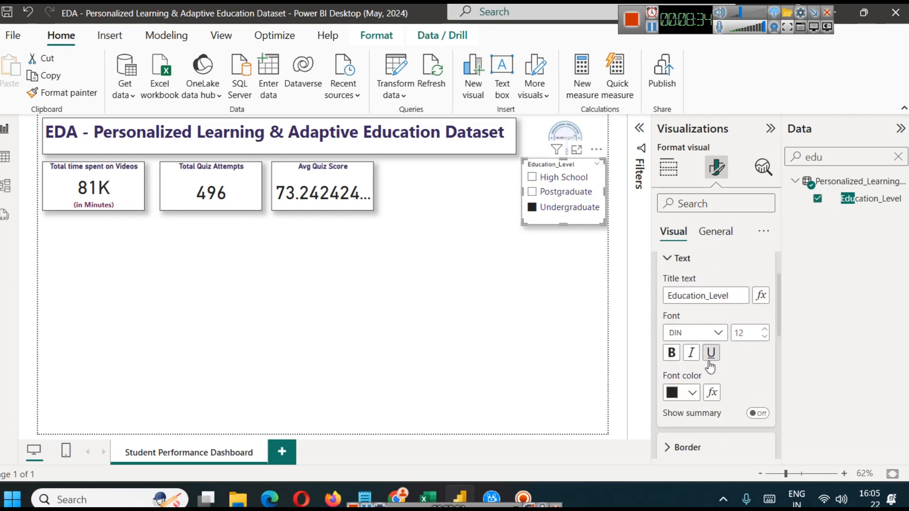
{"action": "left_click", "coordinate": [690, 397]}
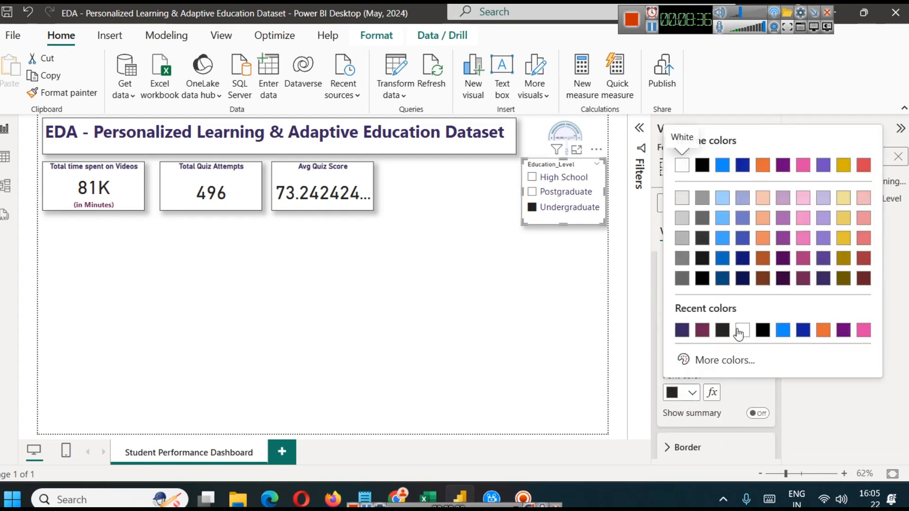
{"action": "left_click", "coordinate": [702, 331]}
{"action": "left_click", "coordinate": [768, 334]}
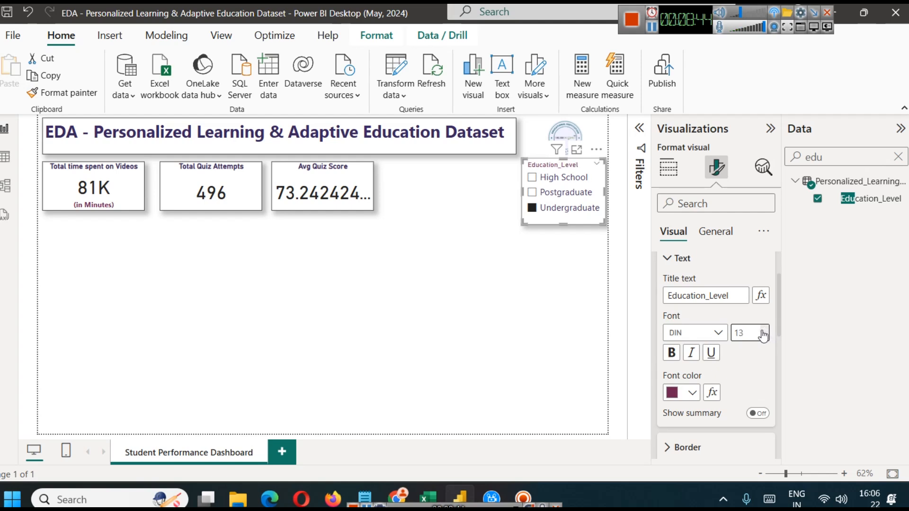
{"action": "left_click", "coordinate": [672, 355]}
{"action": "left_click", "coordinate": [564, 291]}
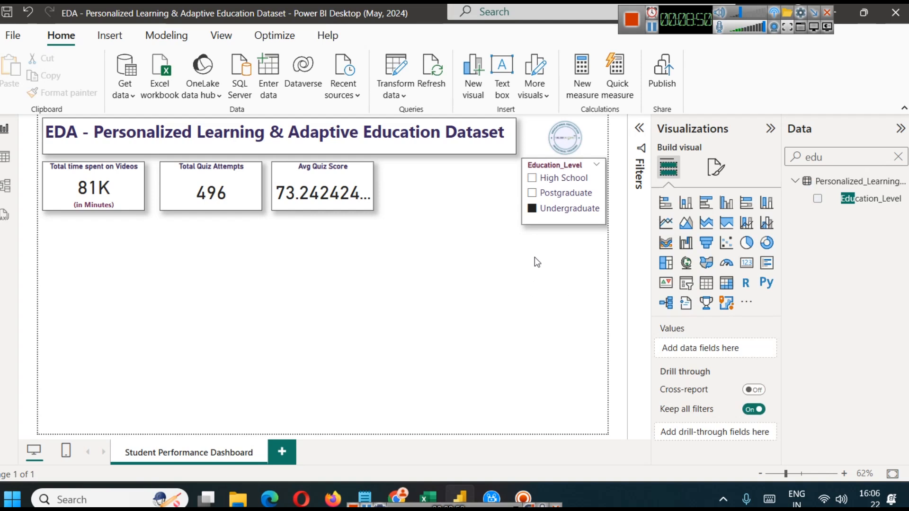
Step: Switch the Education_Level slicer to Postgraduate, High School and back to Undergraduate to compare the card values
{"action": "left_click", "coordinate": [559, 199]}
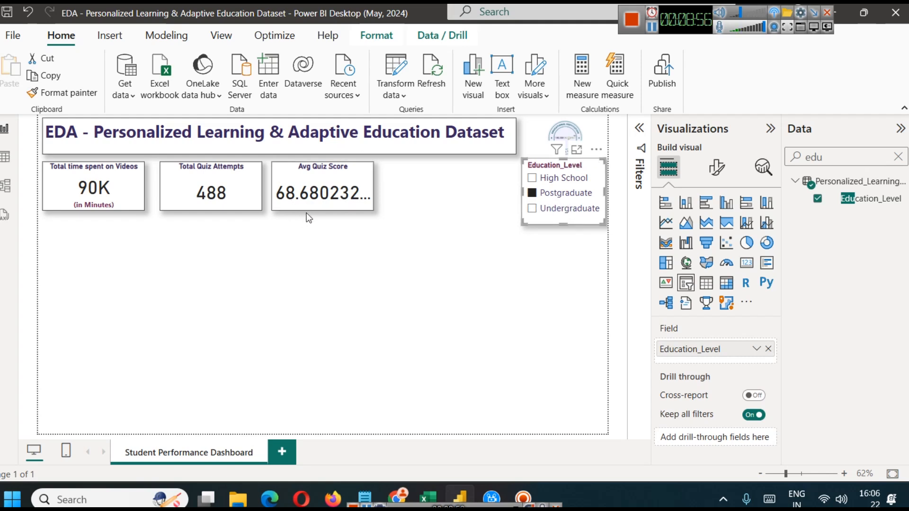
{"action": "left_click", "coordinate": [540, 179]}
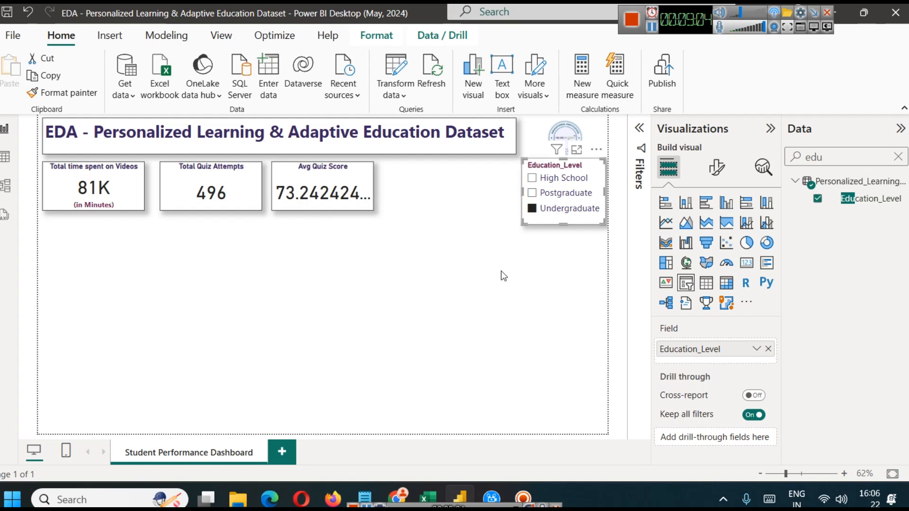
Step: Open the Avg Quiz Score measure's formula and copy it into a new Notepad tab
{"action": "left_click", "coordinate": [308, 202]}
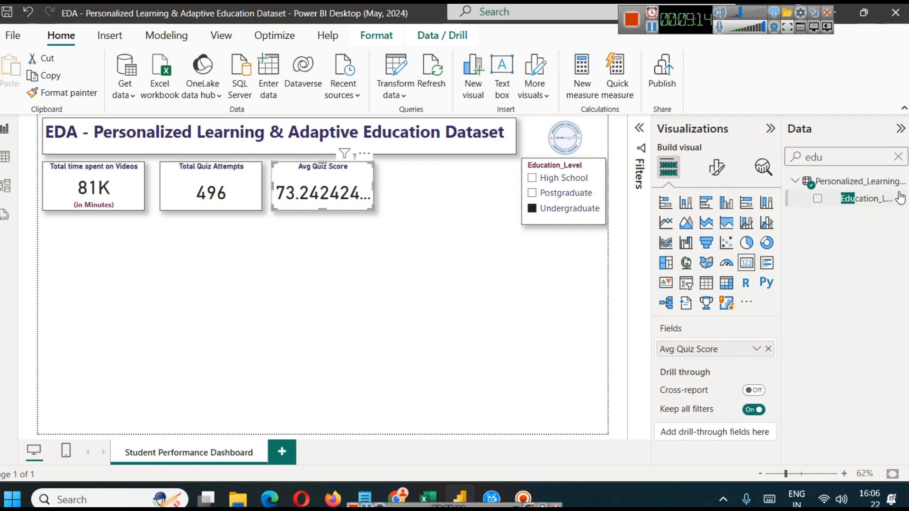
{"action": "left_click", "coordinate": [898, 156]}
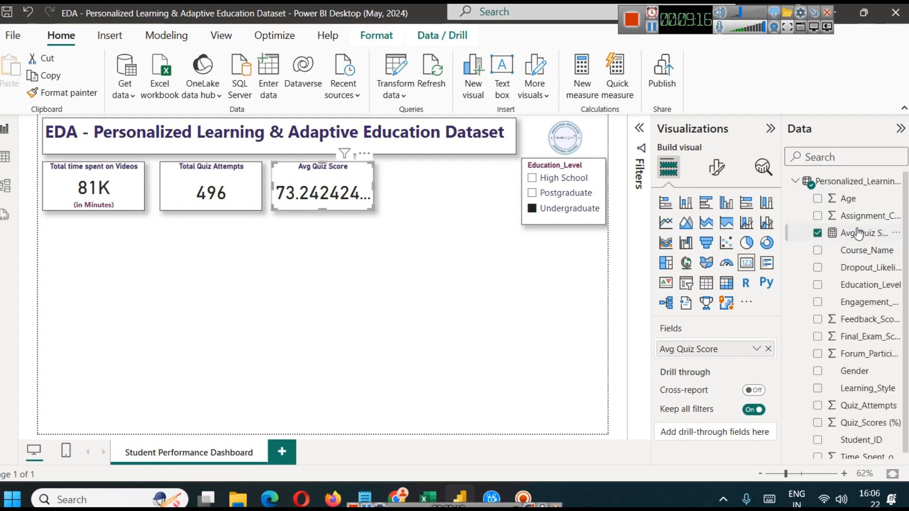
{"action": "left_click", "coordinate": [856, 233]}
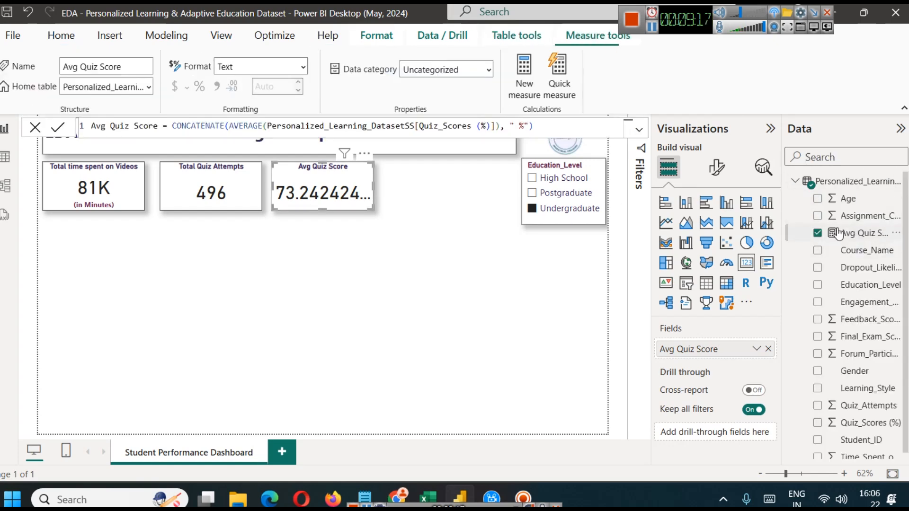
{"action": "triple_click", "coordinate": [230, 126]}
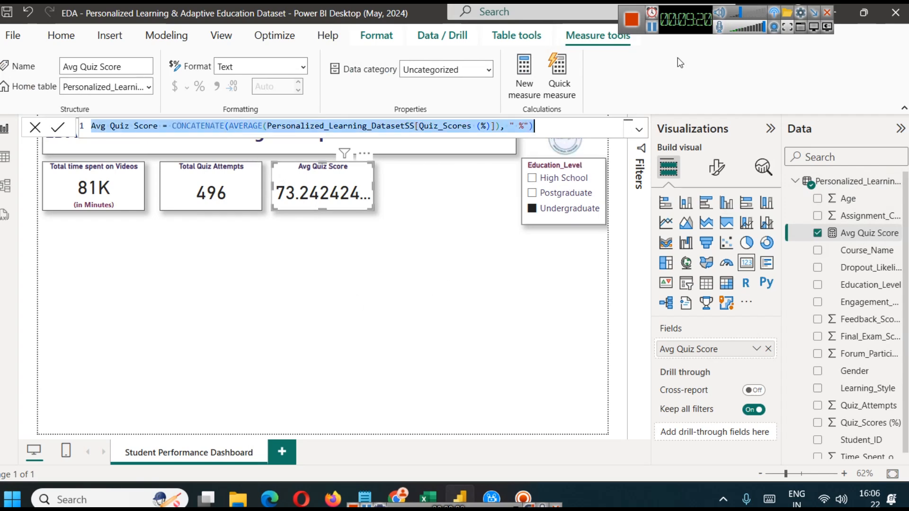
{"action": "left_click", "coordinate": [651, 30]}
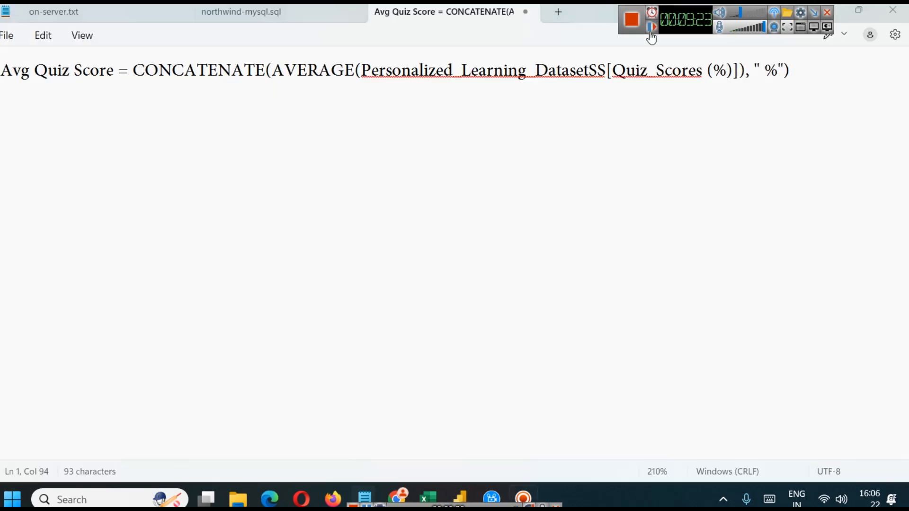
Step: Wrap the AVERAGE(Personalized_Learning_DatasetSS[Quiz_Scores (%)]) expression of the Notepad formula in ROUND( )
{"action": "left_click", "coordinate": [314, 116]}
{"action": "left_click", "coordinate": [273, 76]}
{"action": "key", "text": "shift+Right"}
{"action": "key", "text": "shift+Right"}
{"action": "key", "text": "shift+Right"}
{"action": "key", "text": "shift+Right"}
{"action": "key", "text": "shift+Right"}
{"action": "key", "text": "shift+Right"}
{"action": "key", "text": "shift+Right"}
{"action": "key", "text": "shift+Right"}
{"action": "key", "text": "shift+Right"}
{"action": "key", "text": "shift+Right"}
{"action": "key", "text": "shift+Right"}
{"action": "key", "text": "shift+Right"}
{"action": "key", "text": "shift+Right"}
{"action": "key", "text": "shift+Right"}
{"action": "key", "text": "shift+Right"}
{"action": "key", "text": "shift+Right"}
{"action": "key", "text": "shift+Right"}
{"action": "key", "text": "shift+Right"}
{"action": "key", "text": "shift+Right"}
{"action": "key", "text": "shift+Right"}
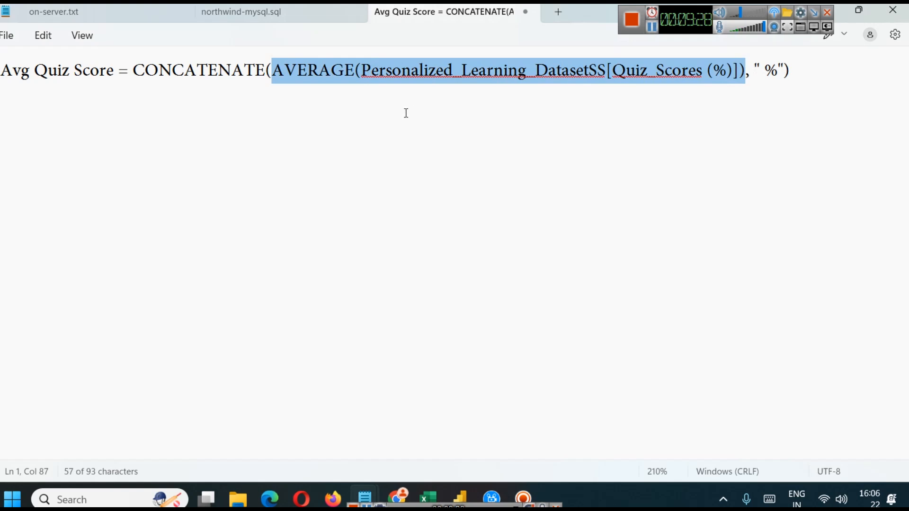
{"action": "key", "text": "Left"}
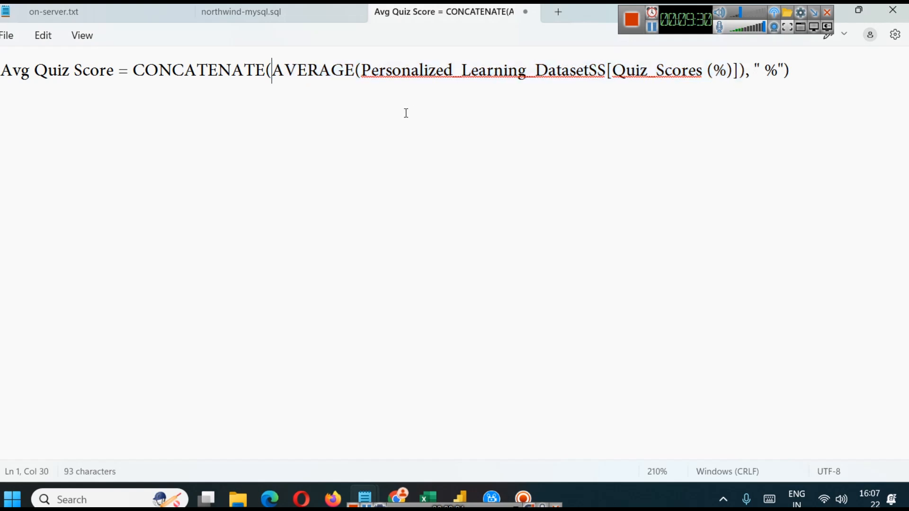
{"action": "type", "text": "("}
{"action": "left_click", "coordinate": [753, 75]}
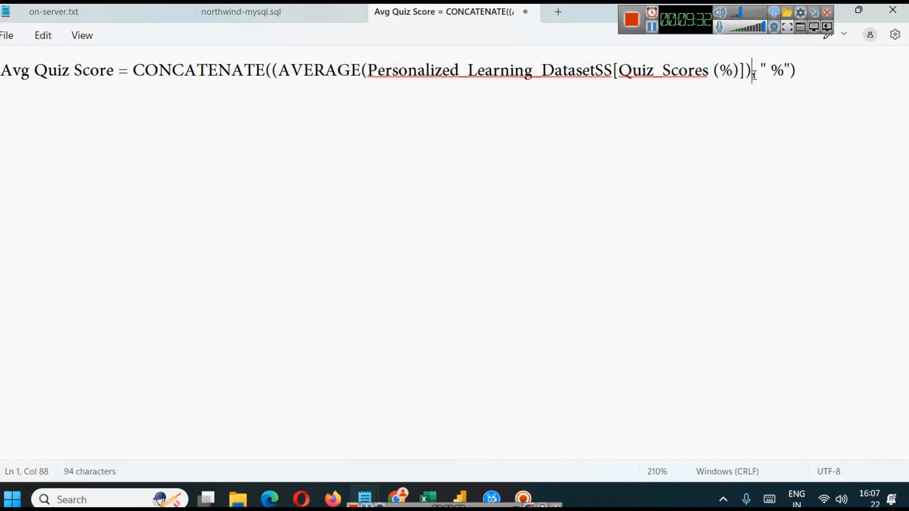
{"action": "type", "text": ")"}
{"action": "left_click", "coordinate": [276, 94]}
{"action": "type", "text": "E"}
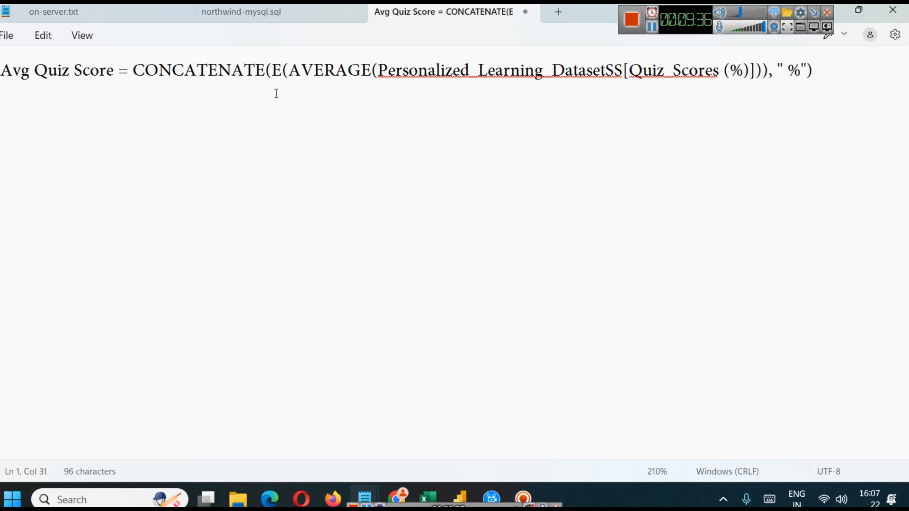
{"action": "key", "text": "BackSpace"}
{"action": "type", "text": "ROUND"}
Step: Copy the ROUND formula back into the Avg Quiz Score measure in Power BI, add 2 as the number of decimals and commit it
{"action": "key", "text": "ctrl+a"}
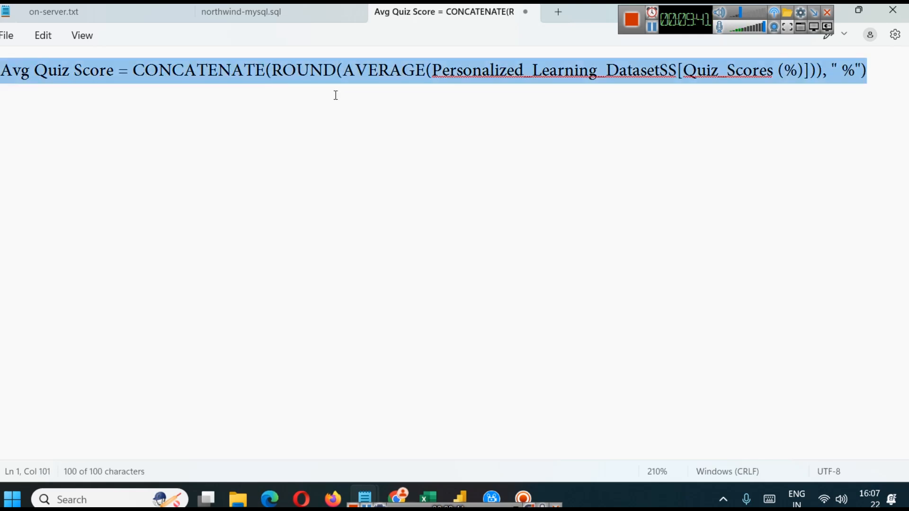
{"action": "mouse_move", "coordinate": [477, 493]}
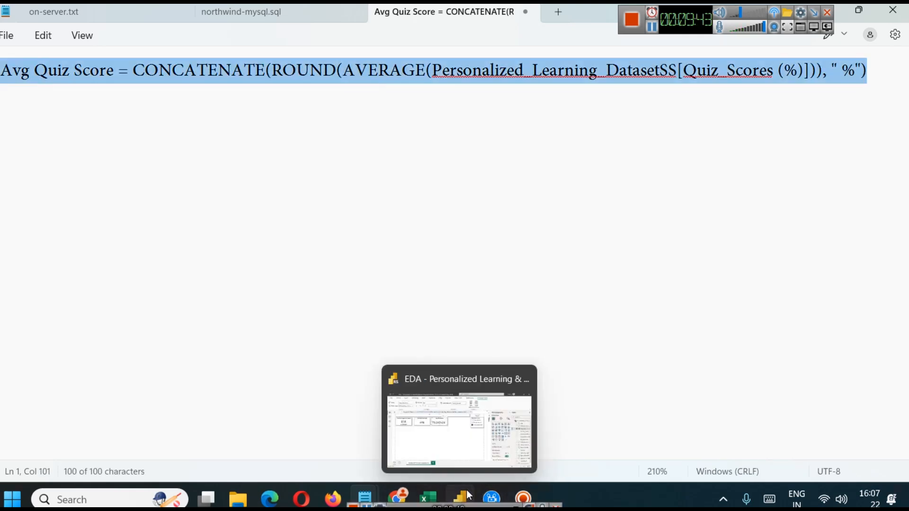
{"action": "left_click", "coordinate": [466, 488]}
{"action": "left_click", "coordinate": [229, 126]}
{"action": "type", "text": "ROUND(AVERAGE(Personalized_Learning_DatasetSS[Quiz_Scores (%)])), \" %"}
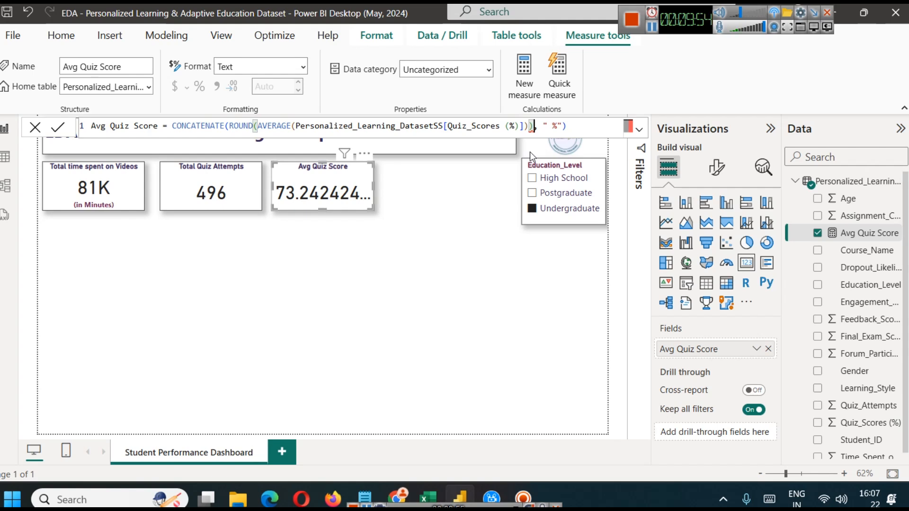
{"action": "type", "text": ", 2"}
{"action": "key", "text": "Right"}
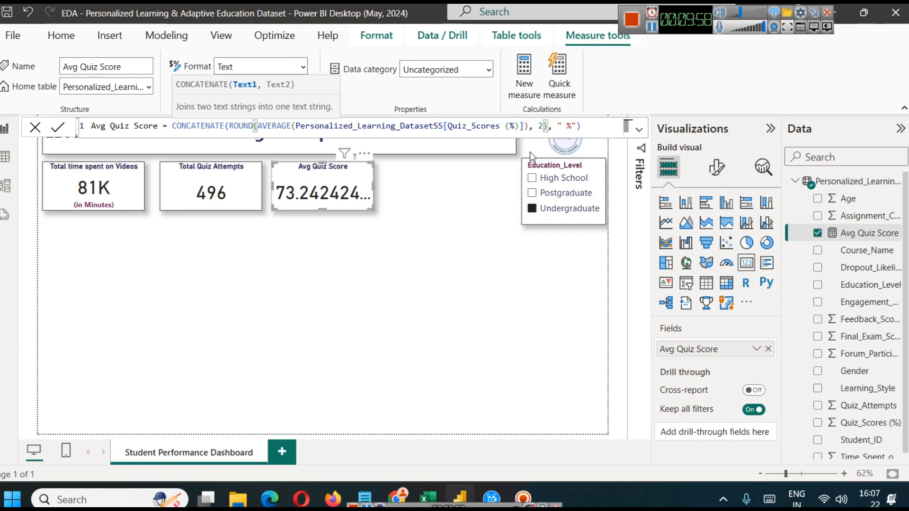
{"action": "left_click", "coordinate": [64, 131]}
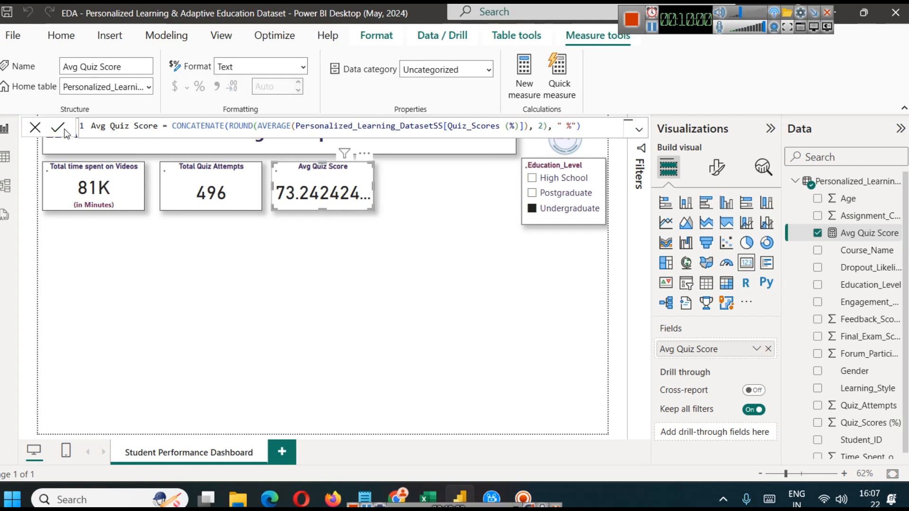
{"action": "left_click", "coordinate": [452, 324]}
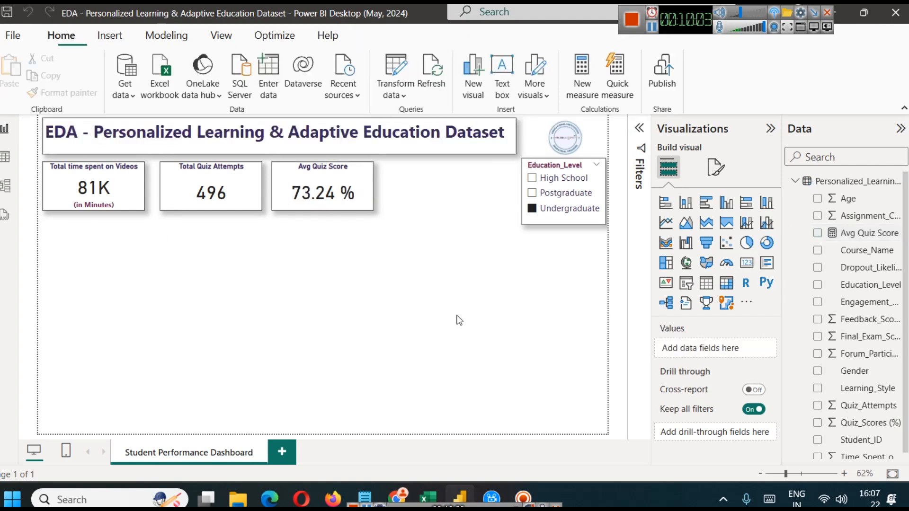
Step: Test the cards with Postgraduate, High School and Undergraduate in the Education_Level slicer and clear its selection
{"action": "left_click", "coordinate": [574, 194]}
{"action": "left_click", "coordinate": [562, 178]}
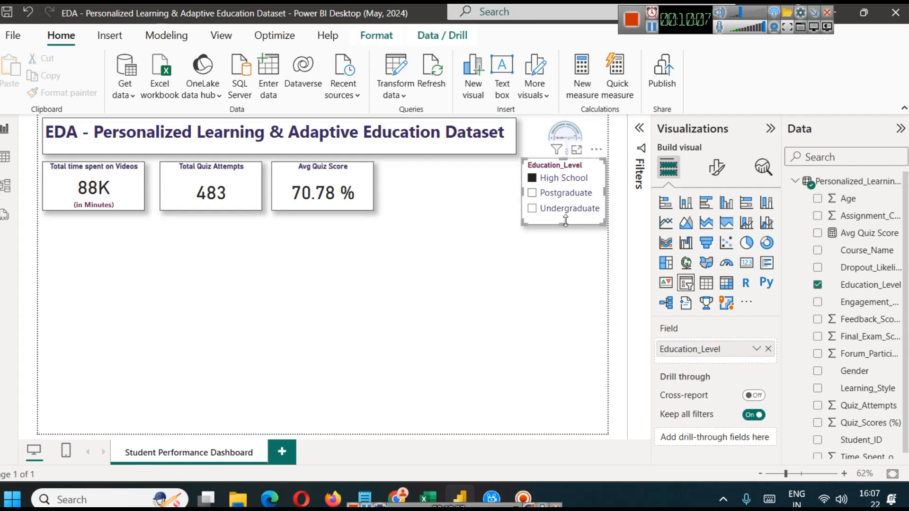
{"action": "left_click", "coordinate": [417, 267]}
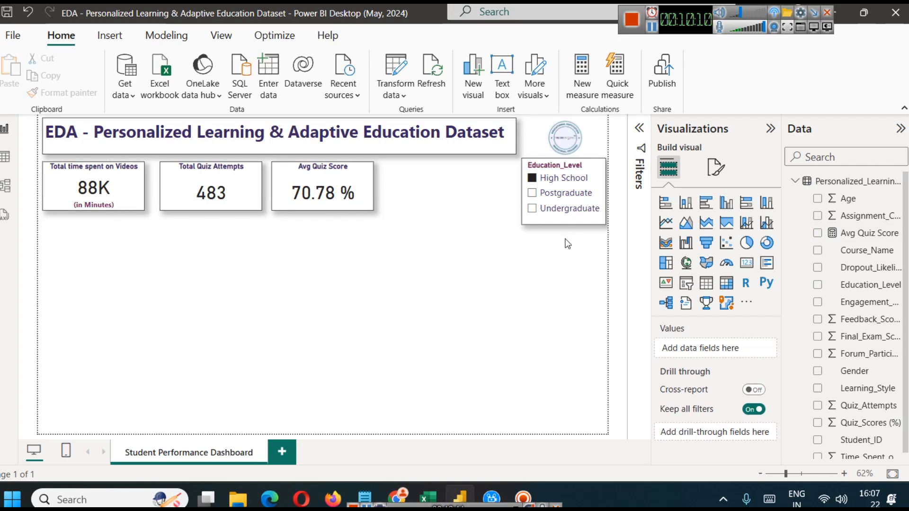
{"action": "left_click", "coordinate": [553, 193]}
{"action": "left_click", "coordinate": [561, 208]}
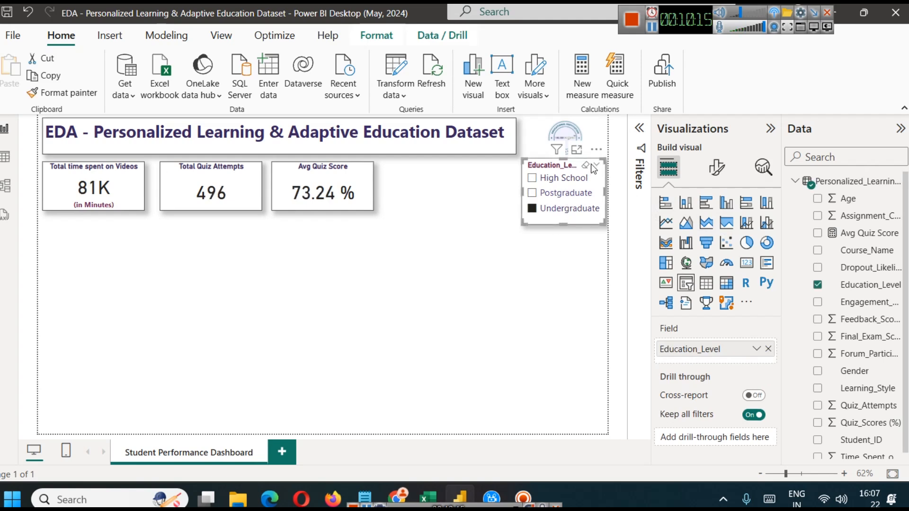
{"action": "left_click", "coordinate": [589, 166]}
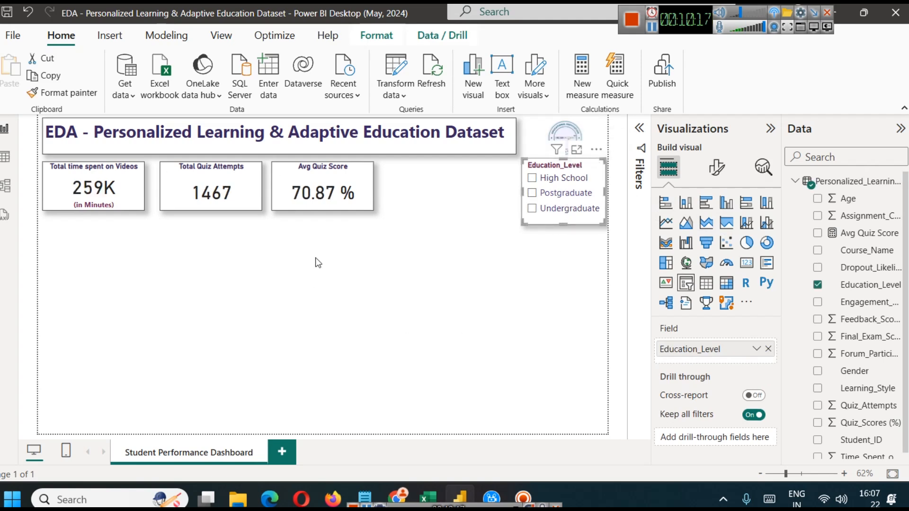
{"action": "left_click", "coordinate": [332, 283]}
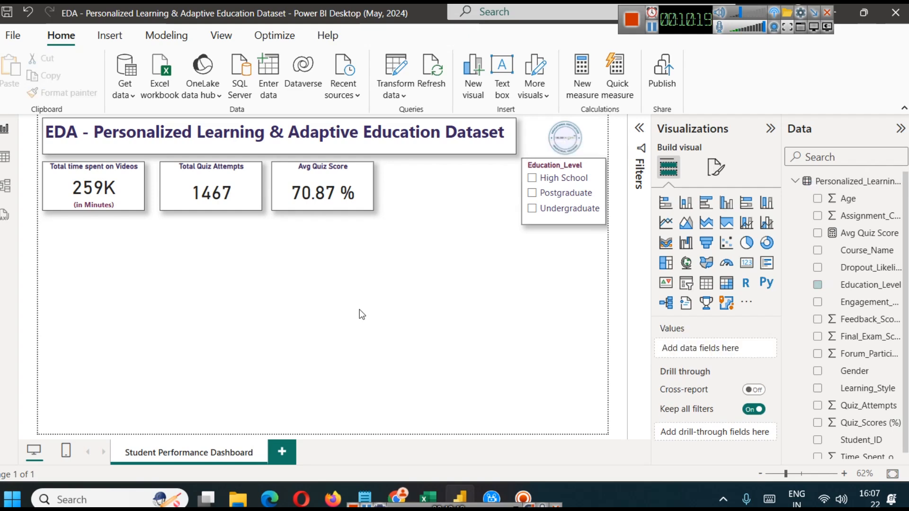
Step: Check the dataset's columns in the table view and narrow the Total Quiz Attempts card on the report page
{"action": "left_click", "coordinate": [562, 138]}
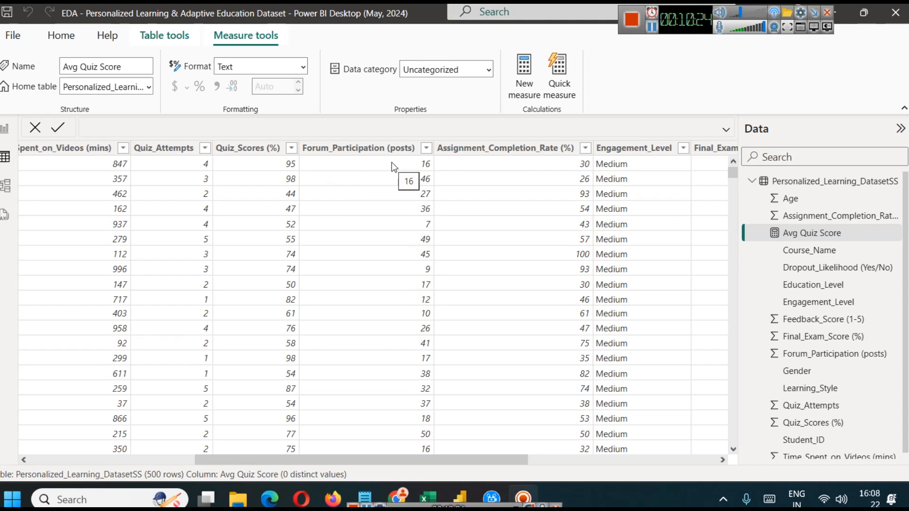
{"action": "left_click", "coordinate": [8, 135]}
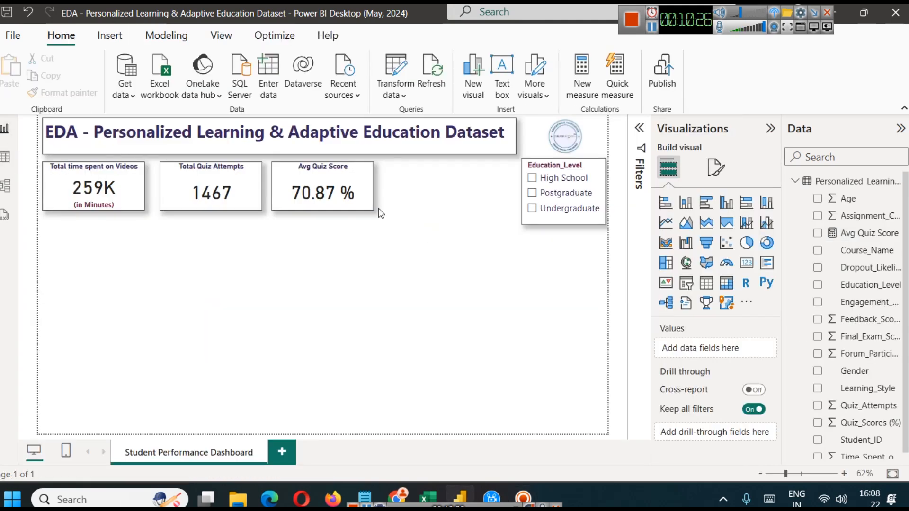
{"action": "left_click", "coordinate": [246, 202]}
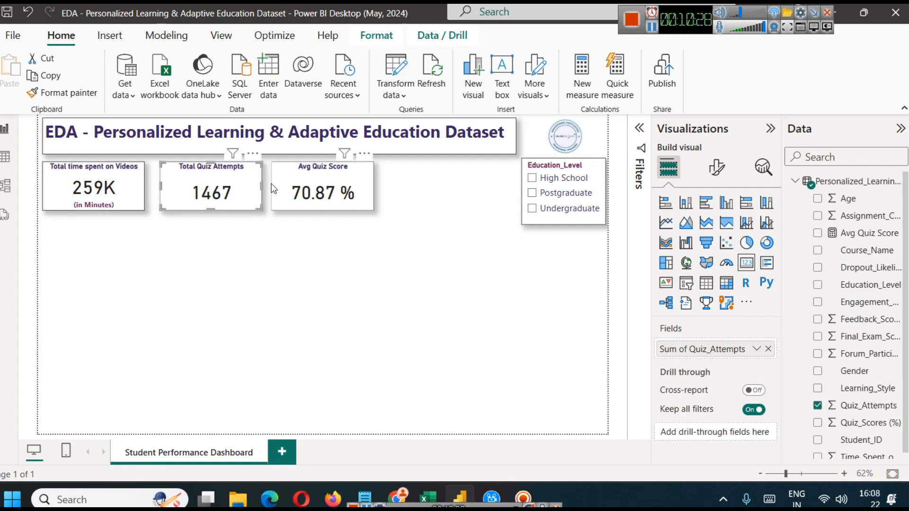
{"action": "left_click_drag", "start_coordinate": [261, 184], "coordinate": [232, 182]}
{"action": "left_click", "coordinate": [218, 219]}
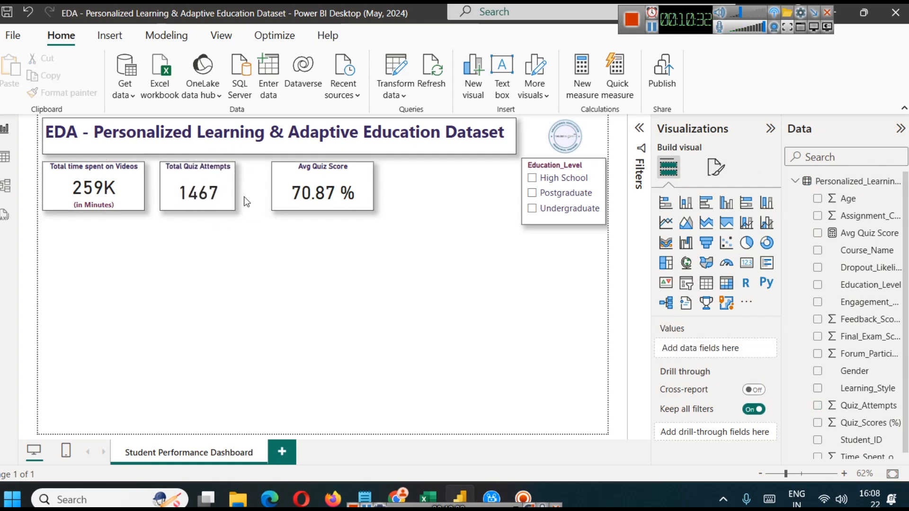
Step: Narrow the Avg Quiz Score card and place it close beside the Total Quiz Attempts card
{"action": "left_click", "coordinate": [280, 184]}
{"action": "left_click_drag", "start_coordinate": [373, 186], "coordinate": [275, 186]}
{"action": "left_click", "coordinate": [299, 226]}
Step: Duplicate the Avg Quiz Score card twice and space the copies evenly in the row up to the Education_Level slicer
{"action": "left_click", "coordinate": [281, 194]}
{"action": "key", "text": "ctrl+c"}
{"action": "key", "text": "ctrl+v"}
{"action": "left_click_drag", "start_coordinate": [293, 184], "coordinate": [373, 180]}
{"action": "left_click", "coordinate": [294, 207]}
{"action": "key", "text": "ctrl+c"}
{"action": "key", "text": "ctrl+v"}
{"action": "left_click_drag", "start_coordinate": [294, 207], "coordinate": [470, 194]}
{"action": "left_click", "coordinate": [402, 255]}
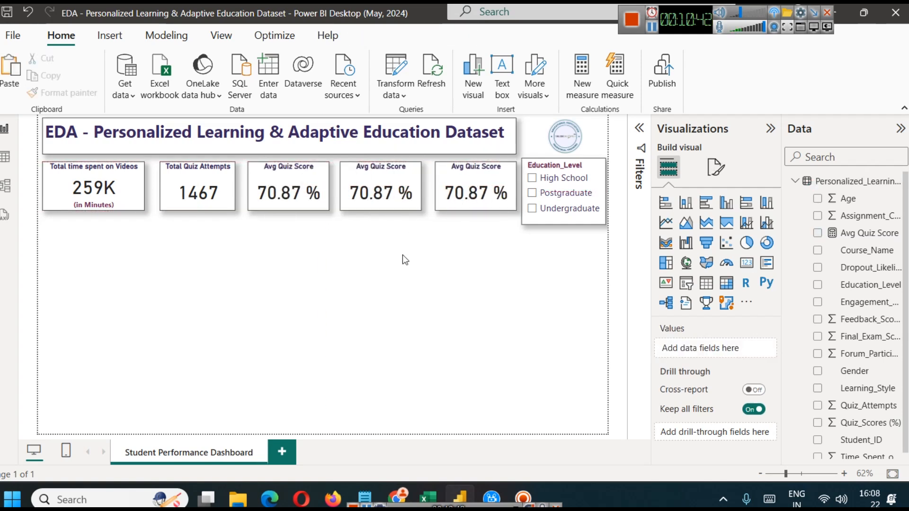
{"action": "left_click", "coordinate": [365, 196]}
{"action": "left_click", "coordinate": [372, 257]}
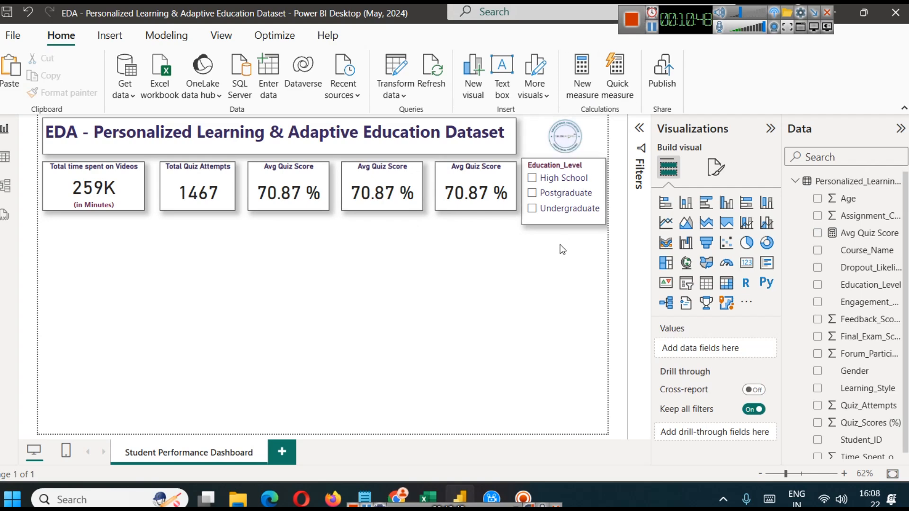
Step: Replace the Avg Quiz Score field of the first duplicated card with Forum_Participation (posts)
{"action": "left_click", "coordinate": [479, 191]}
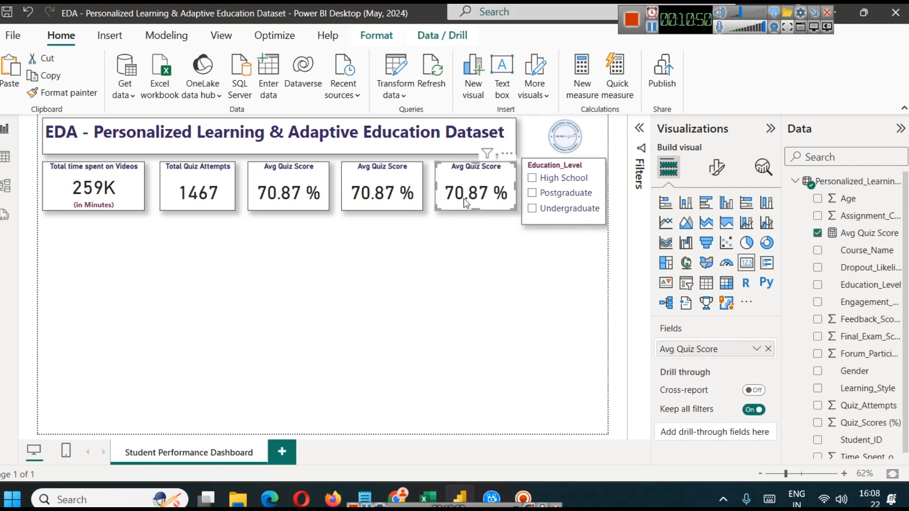
{"action": "left_click", "coordinate": [384, 189]}
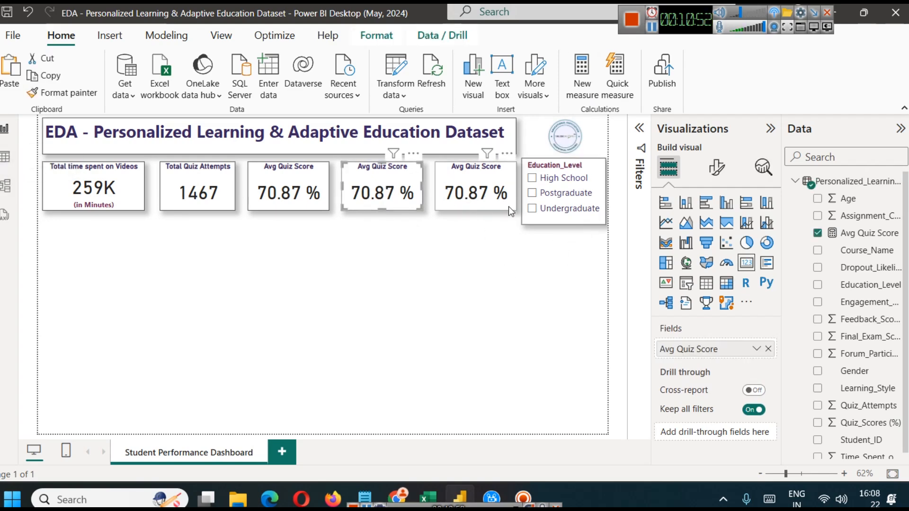
{"action": "left_click", "coordinate": [842, 153]}
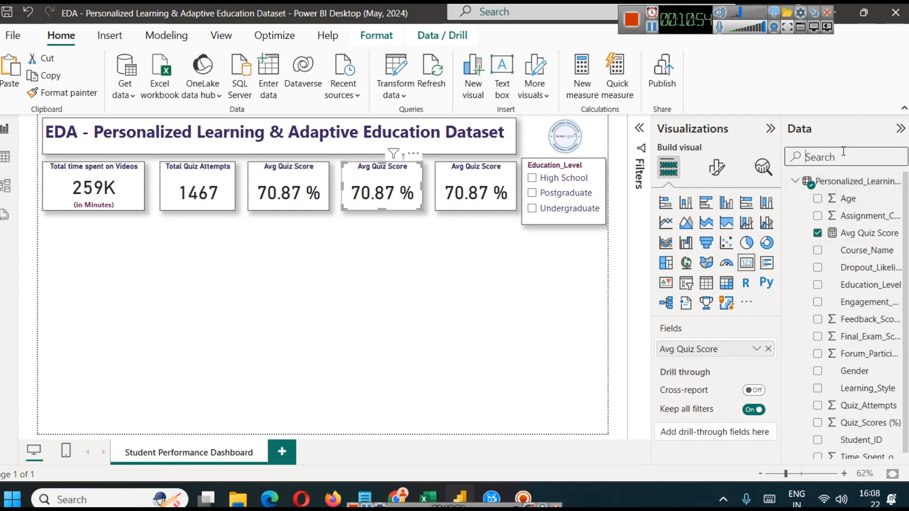
{"action": "type", "text": "foru"}
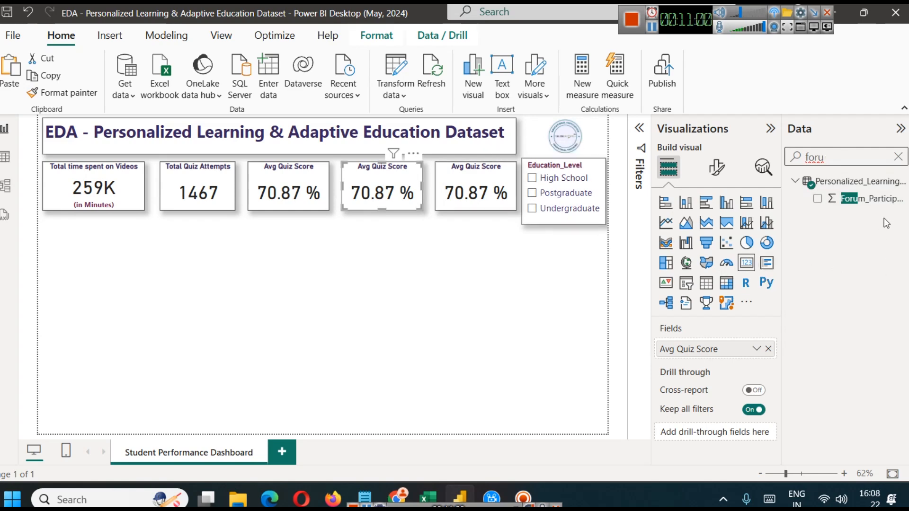
{"action": "left_click", "coordinate": [767, 348]}
{"action": "left_click_drag", "start_coordinate": [875, 199], "coordinate": [732, 353]}
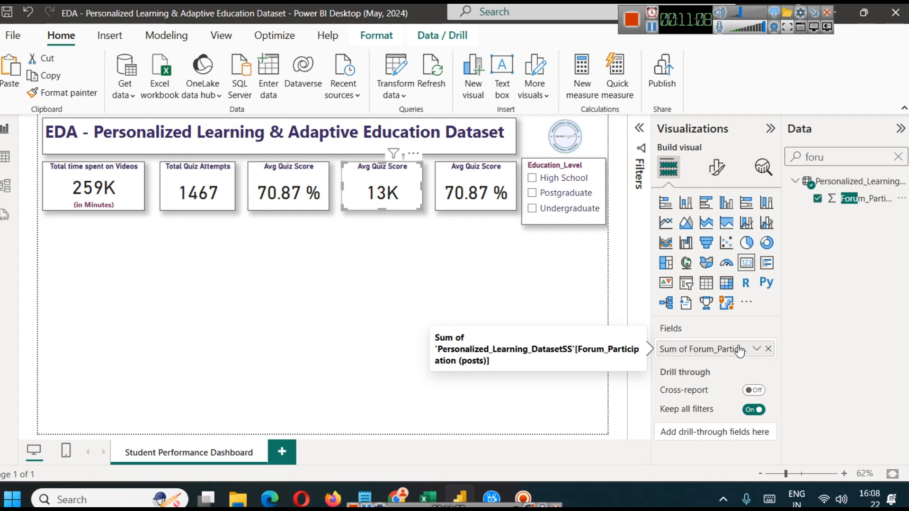
Step: Change the title of the forum participation card to "# of Forum Posts"
{"action": "left_click", "coordinate": [716, 166]}
{"action": "left_click", "coordinate": [714, 232]}
{"action": "left_click", "coordinate": [692, 318]}
{"action": "left_click", "coordinate": [689, 296]}
{"action": "left_click", "coordinate": [692, 369]}
{"action": "key", "text": "ctrl+a"}
{"action": "type", "text": "Foprum Postin"}
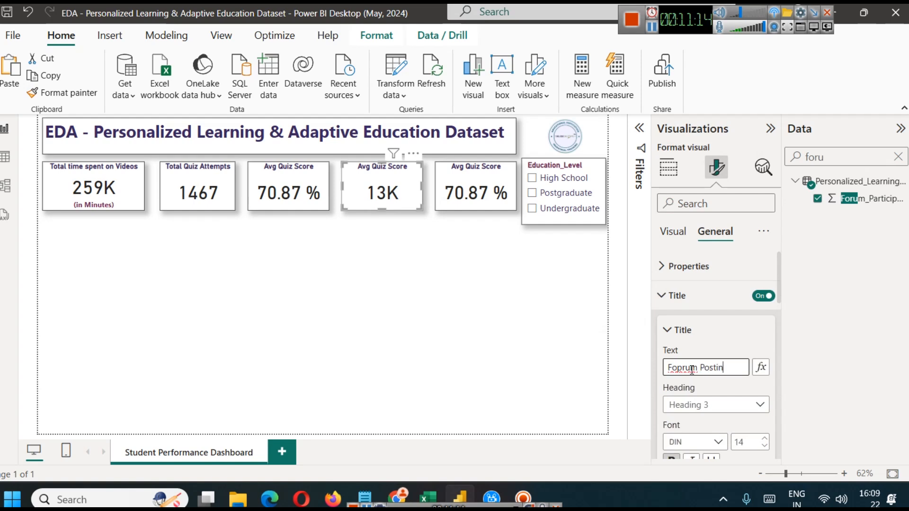
{"action": "key", "text": "BackSpace"}
{"action": "key", "text": "BackSpace"}
{"action": "type", "text": "s"}
{"action": "key", "text": "Home"}
{"action": "type", "text": "# of"}
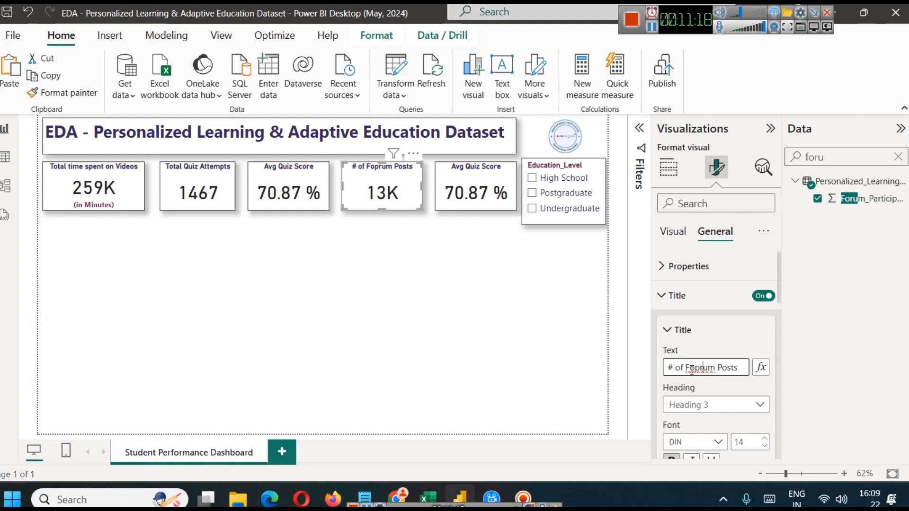
{"action": "left_click", "coordinate": [692, 368]}
{"action": "key", "text": "BackSpace"}
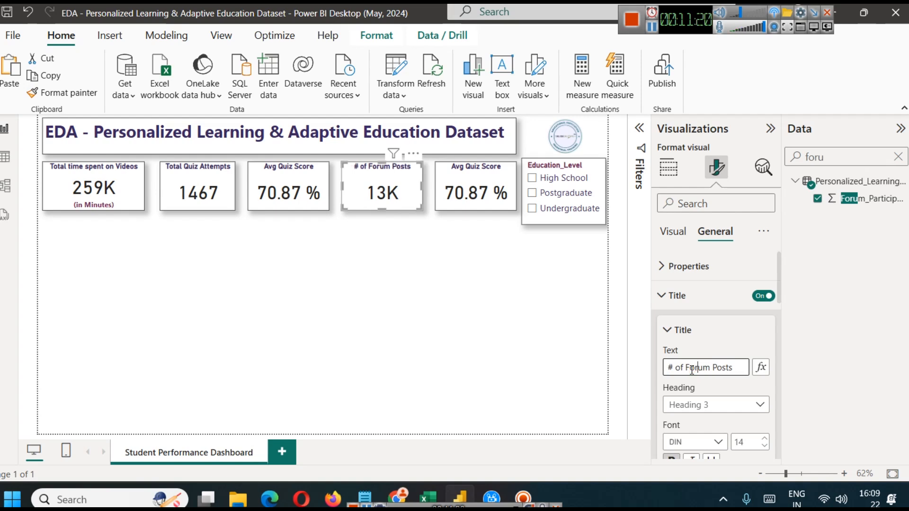
{"action": "left_click", "coordinate": [473, 270]}
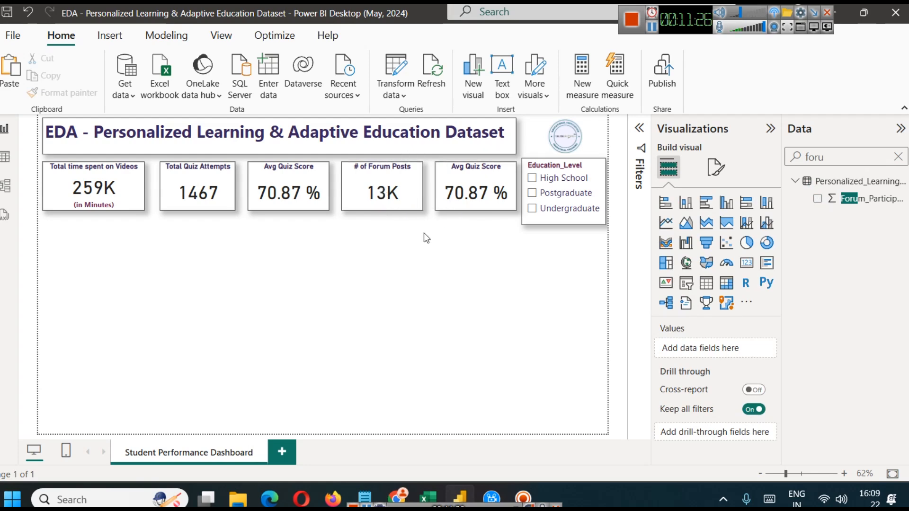
Step: Test the cards with Postgraduate, Undergraduate and High School in the Education_Level slicer and clear its selection
{"action": "left_click", "coordinate": [555, 197]}
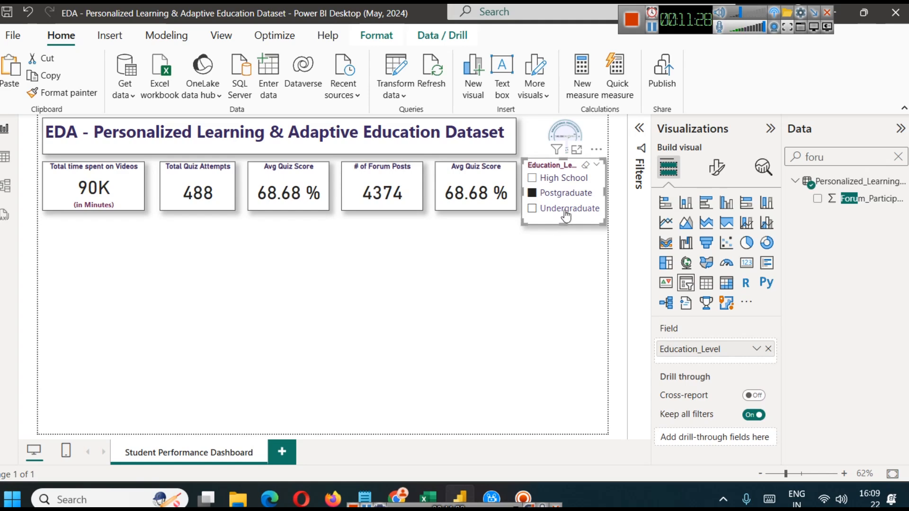
{"action": "left_click", "coordinate": [565, 208]}
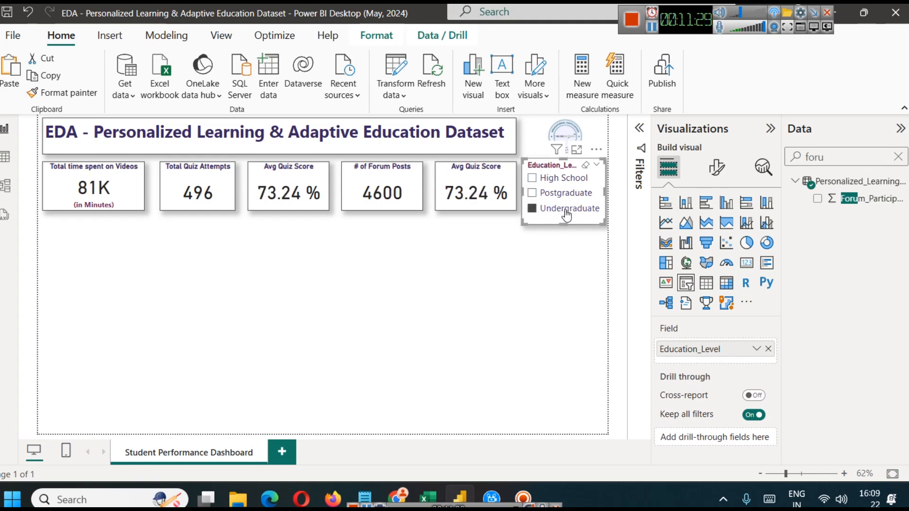
{"action": "left_click", "coordinate": [560, 179]}
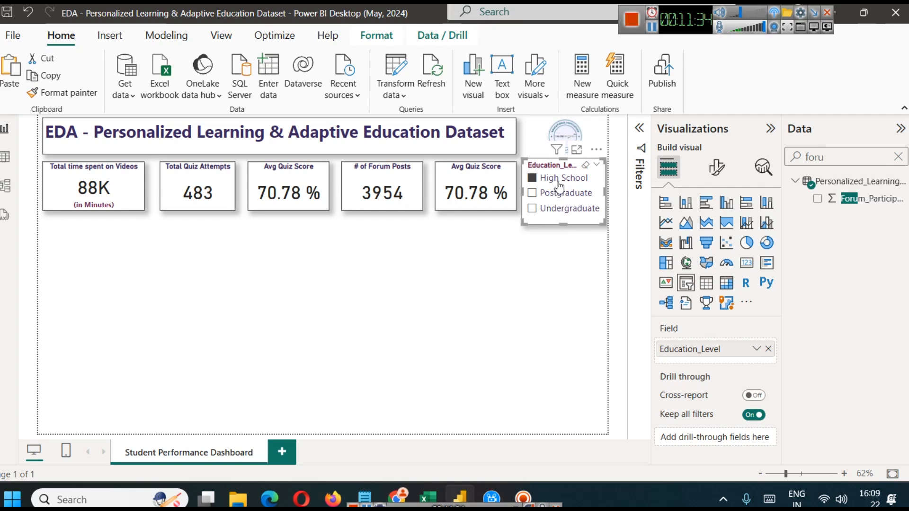
{"action": "left_click", "coordinate": [585, 165]}
{"action": "left_click", "coordinate": [452, 305]}
Step: Review the dataset's remaining columns in the table view and make the last duplicated card show the average of Final_Exam_Score (%)
{"action": "left_click", "coordinate": [481, 169]}
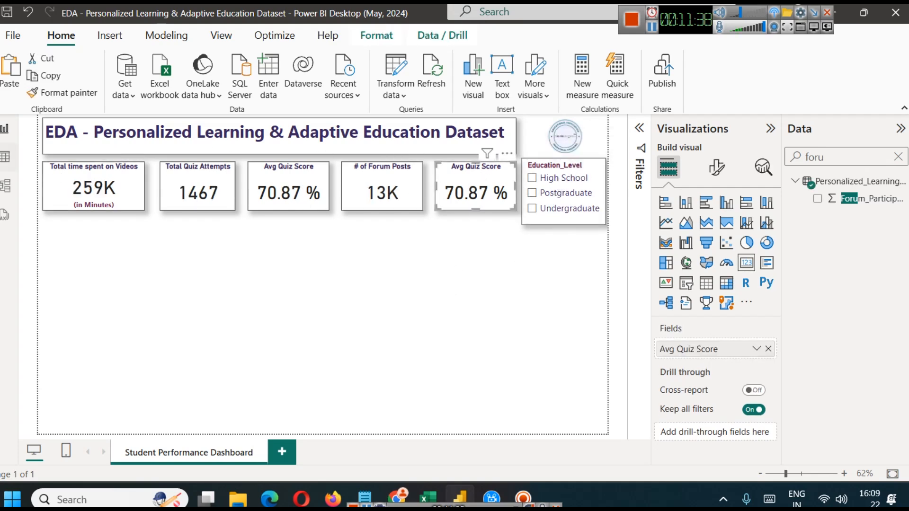
{"action": "left_click", "coordinate": [4, 157]}
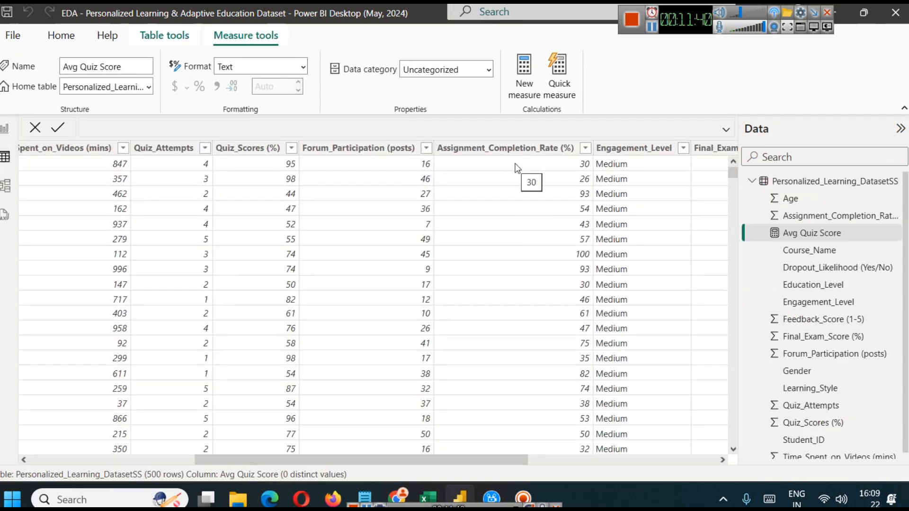
{"action": "left_click_drag", "start_coordinate": [505, 458], "coordinate": [687, 469]}
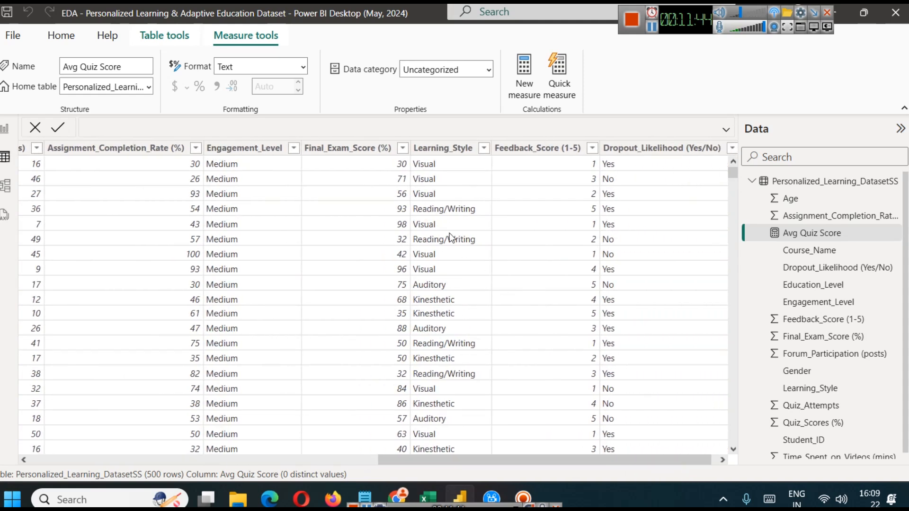
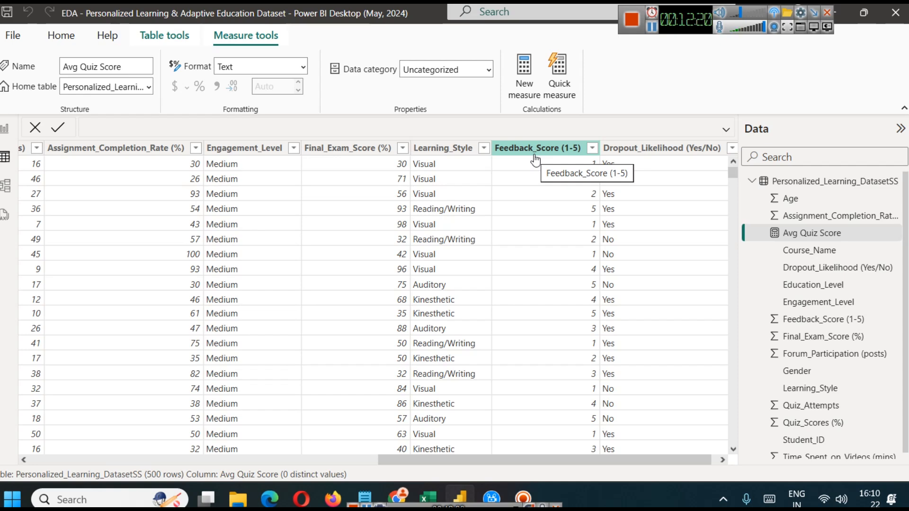
{"action": "left_click", "coordinate": [5, 128]}
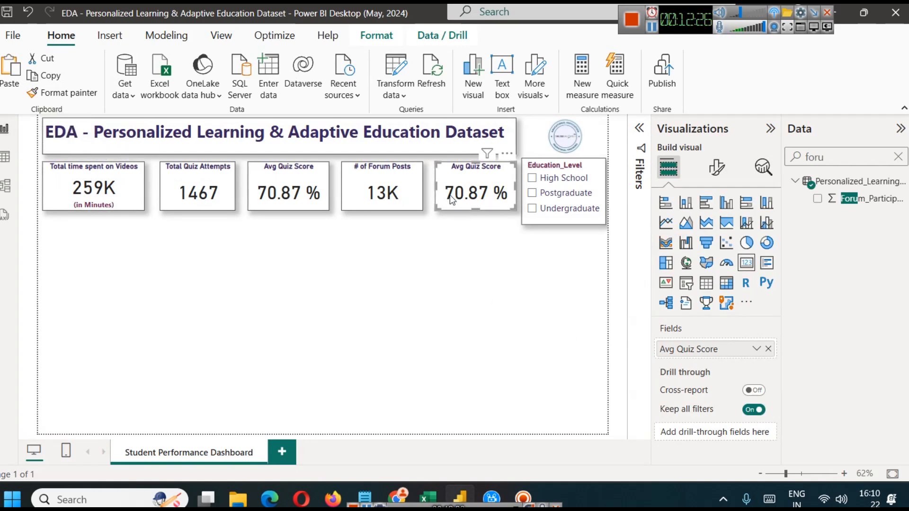
{"action": "left_click", "coordinate": [897, 157]}
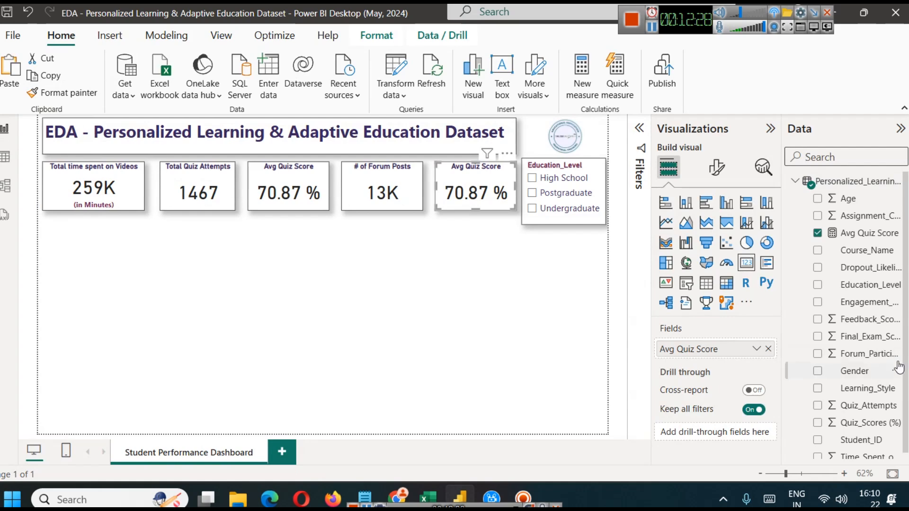
{"action": "scroll", "coordinate": [894, 365], "scroll_direction": "down", "scroll_amount": 1}
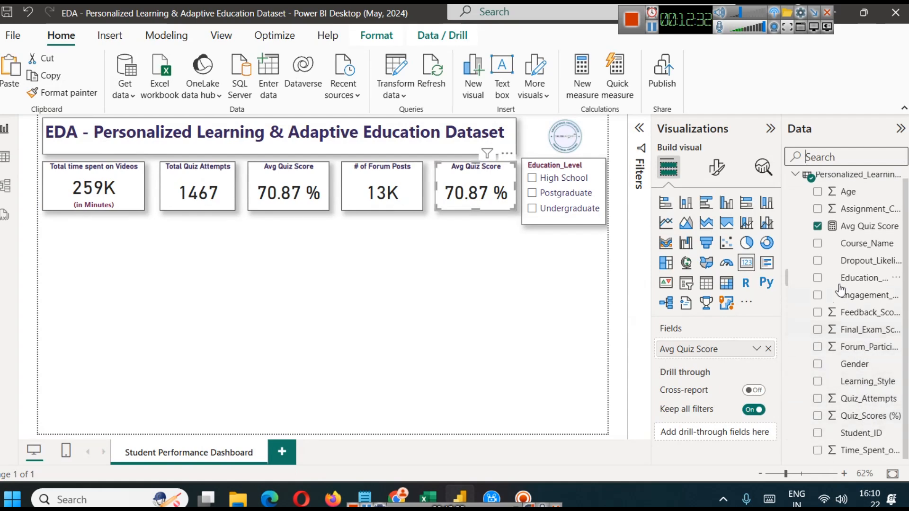
{"action": "left_click", "coordinate": [768, 349]}
{"action": "left_click_drag", "start_coordinate": [861, 327], "coordinate": [719, 349]}
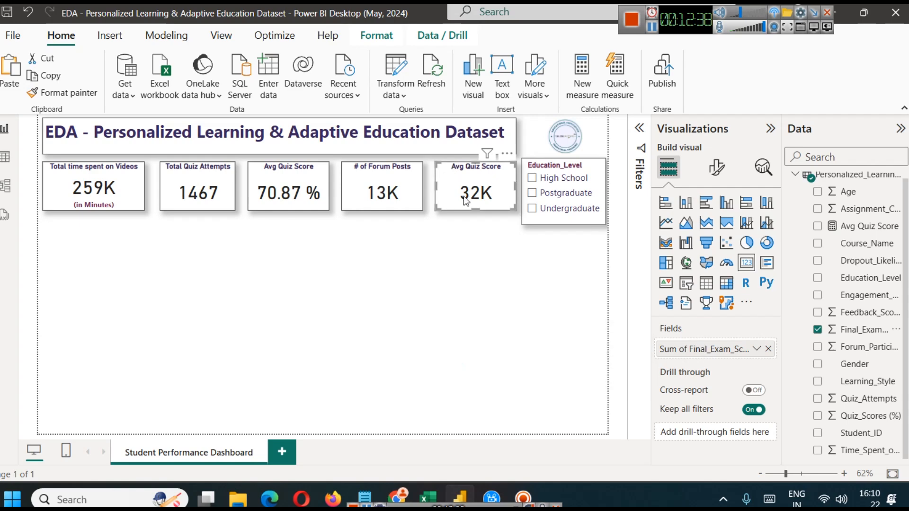
{"action": "left_click", "coordinate": [756, 349]}
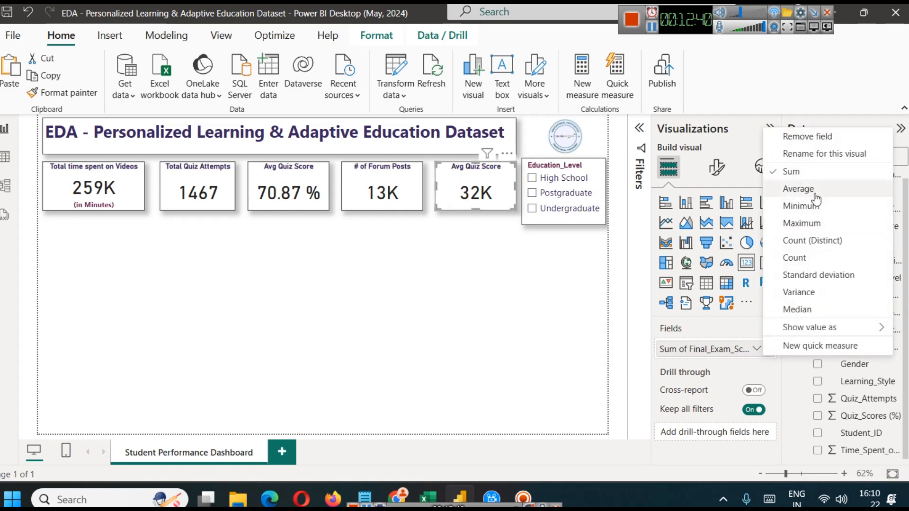
{"action": "left_click", "coordinate": [798, 189]}
{"action": "left_click", "coordinate": [501, 314]}
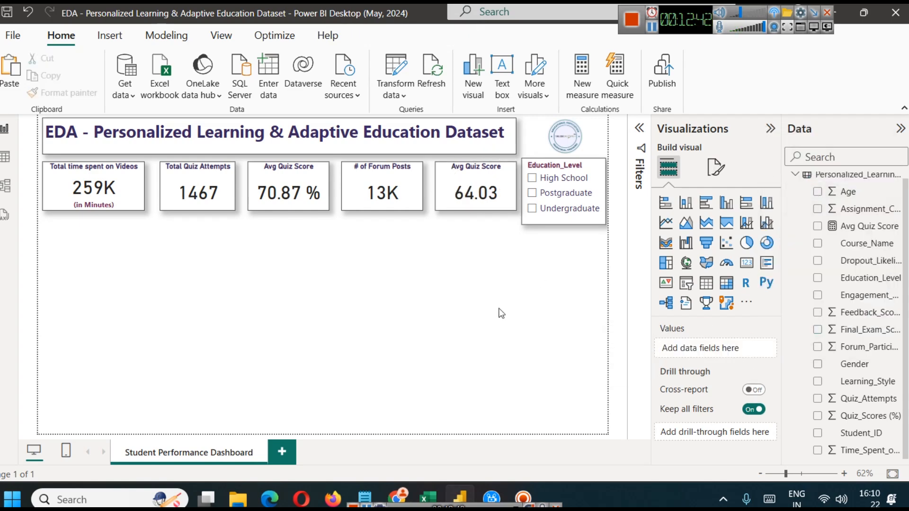
Step: Turn on the category label of the card with the average final exam score
{"action": "left_click", "coordinate": [462, 196]}
{"action": "left_click", "coordinate": [716, 166]}
{"action": "left_click", "coordinate": [762, 295]}
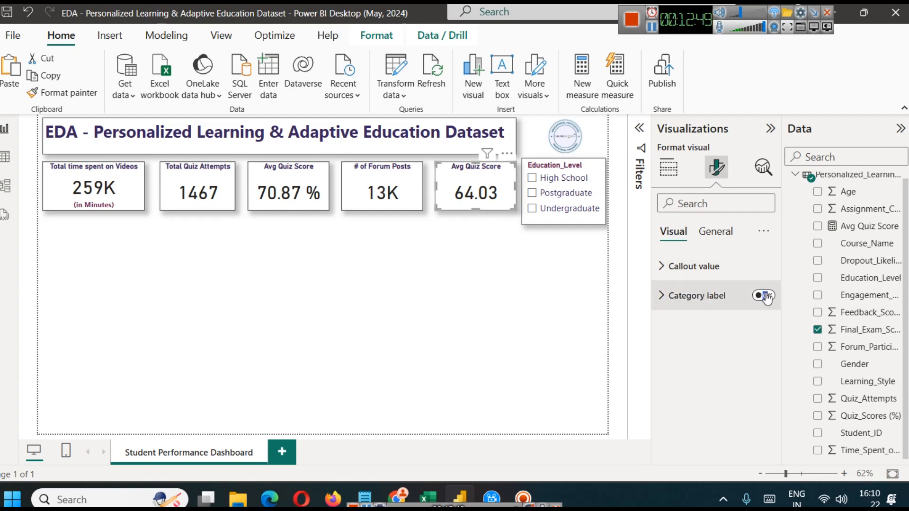
{"action": "left_click", "coordinate": [695, 297]}
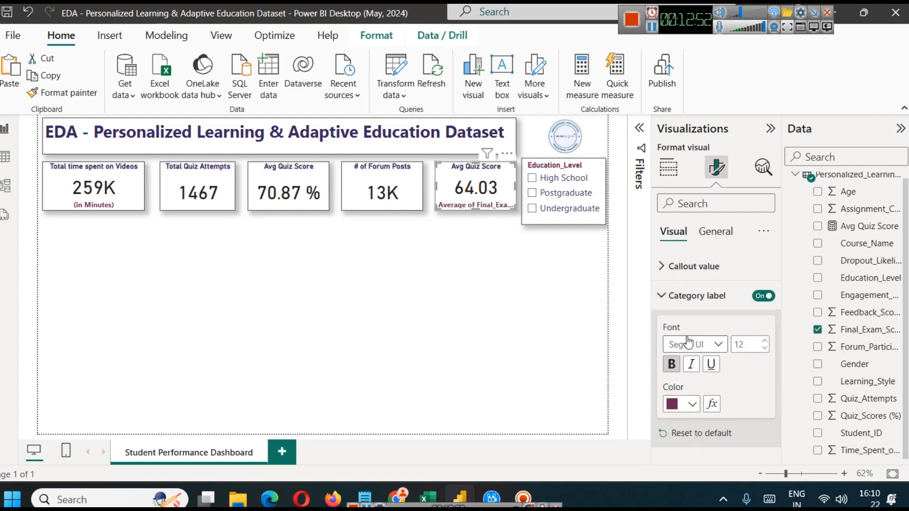
{"action": "left_click", "coordinate": [670, 175]}
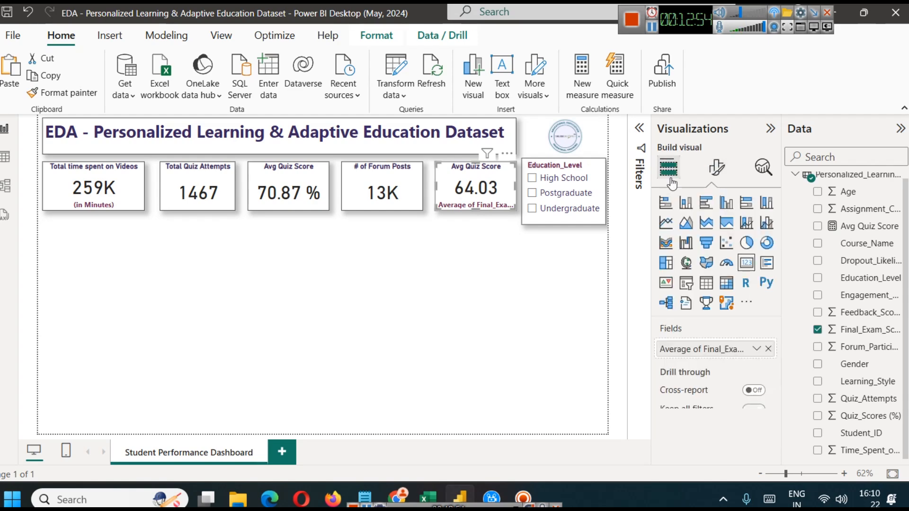
Step: Rename the average final exam score field to "In %" for this visual
{"action": "left_click", "coordinate": [755, 351]}
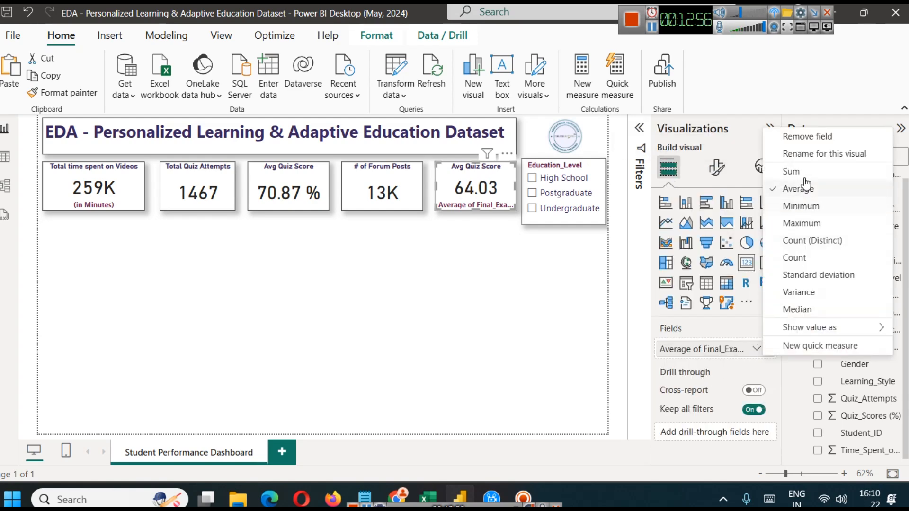
{"action": "left_click", "coordinate": [817, 155]}
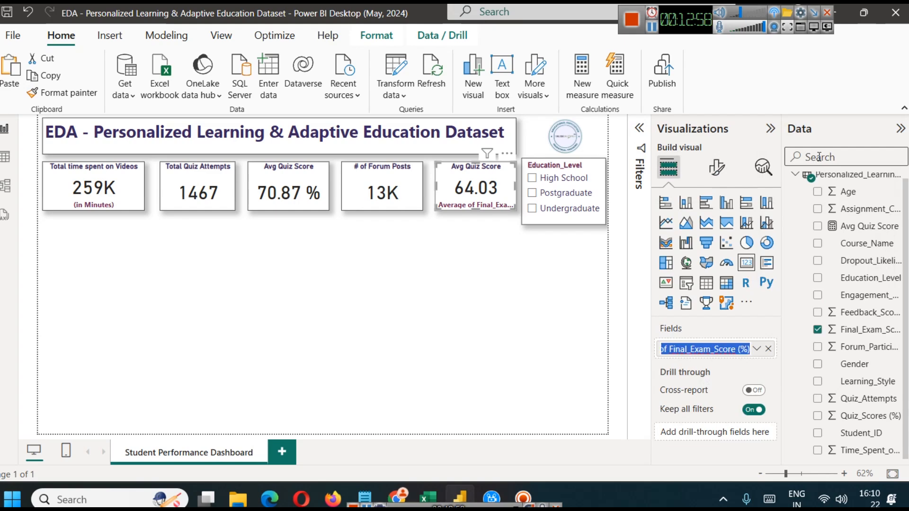
{"action": "type", "text": "In %"}
{"action": "key", "text": "Return"}
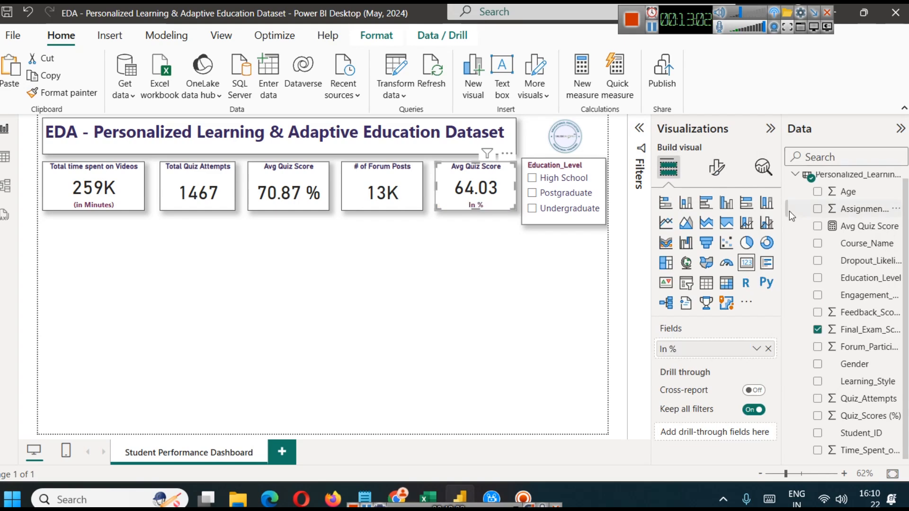
Step: Shorten the final exam score card's category label to "%" by renaming its field for this visual
{"action": "left_click", "coordinate": [756, 348]}
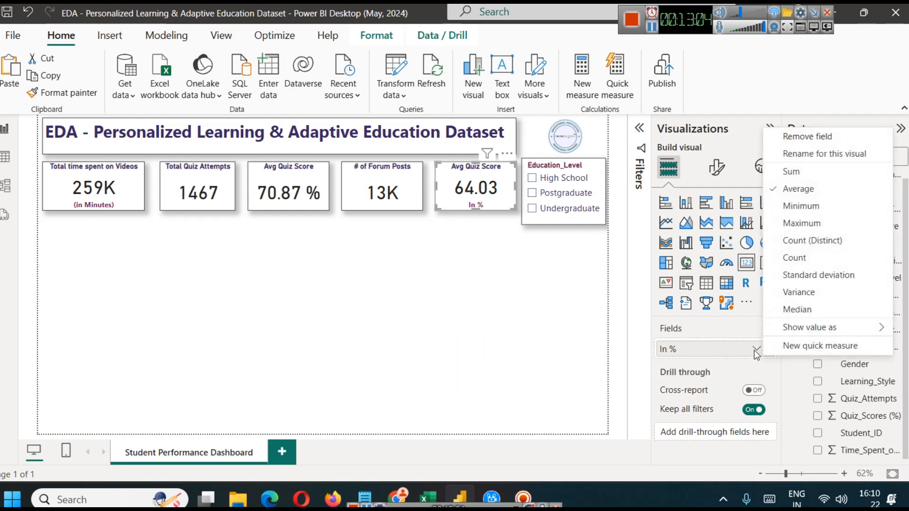
{"action": "left_click", "coordinate": [842, 156]}
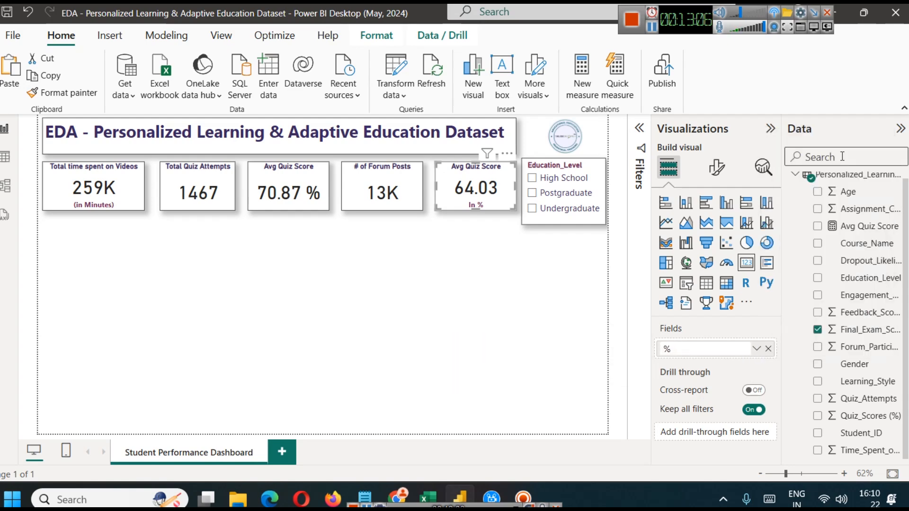
{"action": "key", "text": "Return"}
{"action": "left_click", "coordinate": [428, 300]}
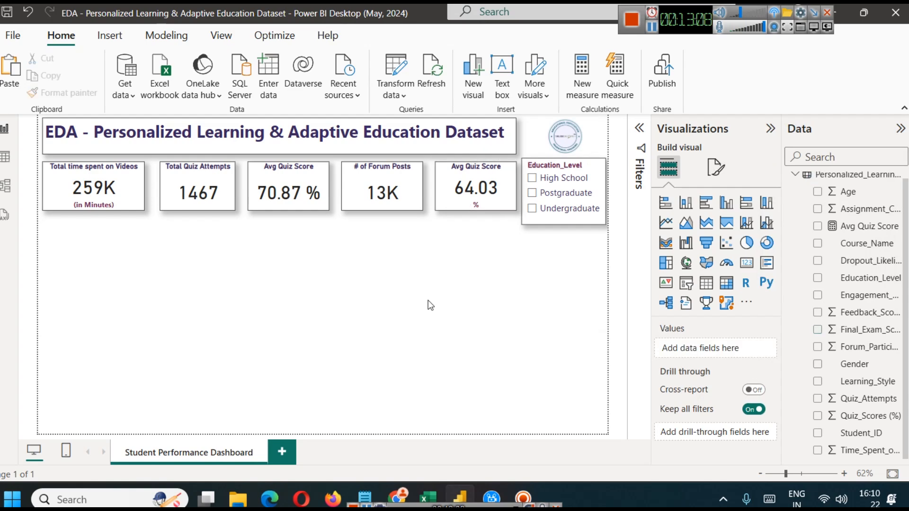
{"action": "left_click", "coordinate": [465, 203]}
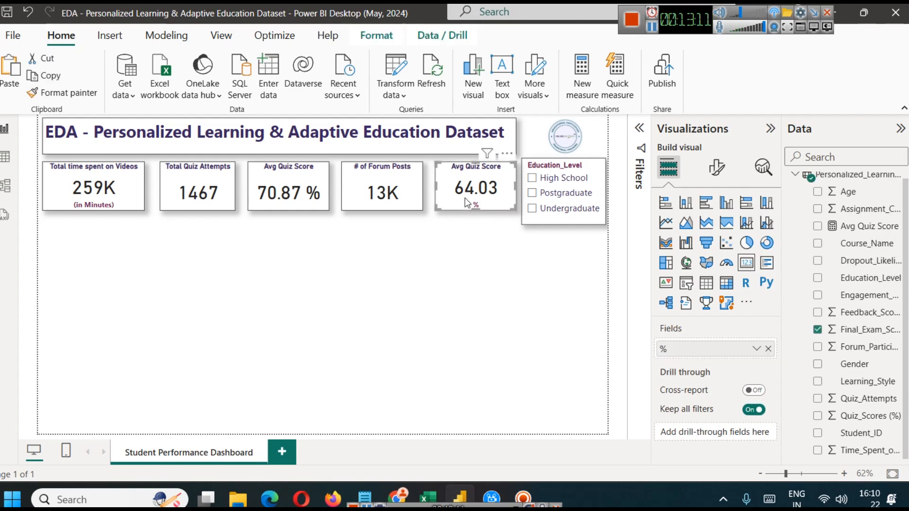
Step: Change the title of the 64.03 % card to "Avg Final Score"
{"action": "left_click", "coordinate": [717, 166]}
{"action": "left_click", "coordinate": [707, 296]}
{"action": "double_click", "coordinate": [694, 368]}
{"action": "type", "text": "Final Score"}
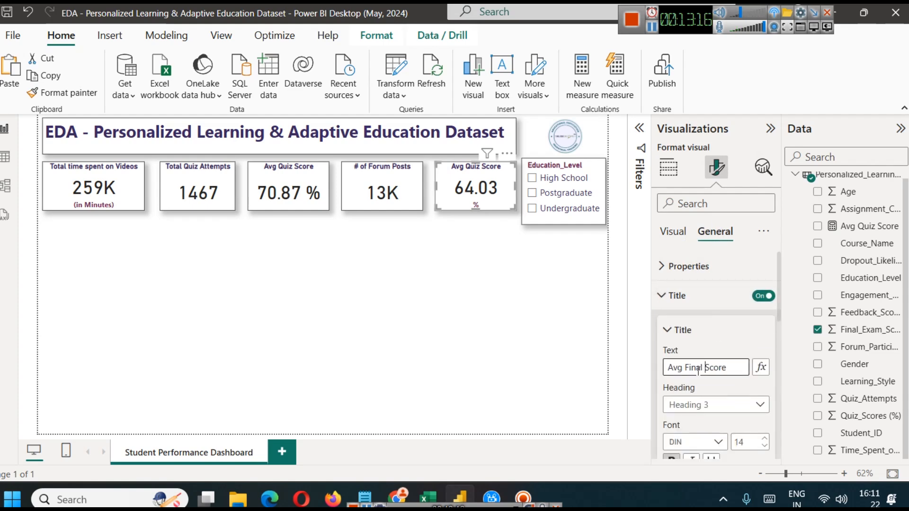
{"action": "left_click", "coordinate": [326, 320]}
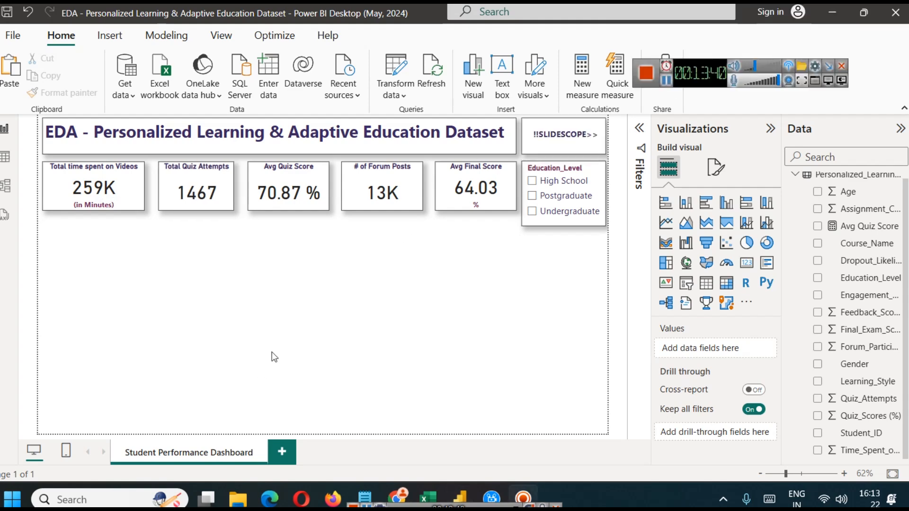
Step: Duplicate the Education_Level slicer, place the copy directly below it, and replace its field with Gender
{"action": "left_click", "coordinate": [5, 158]}
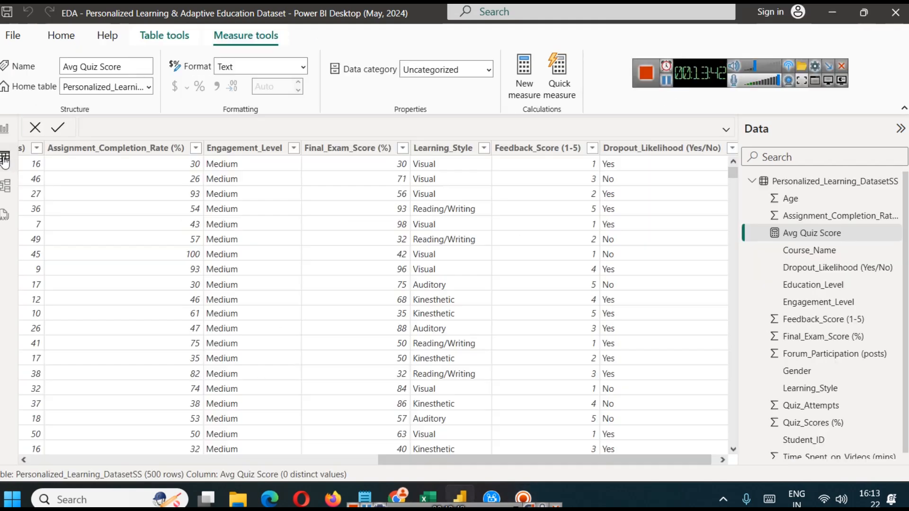
{"action": "left_click_drag", "start_coordinate": [406, 461], "coordinate": [47, 461]}
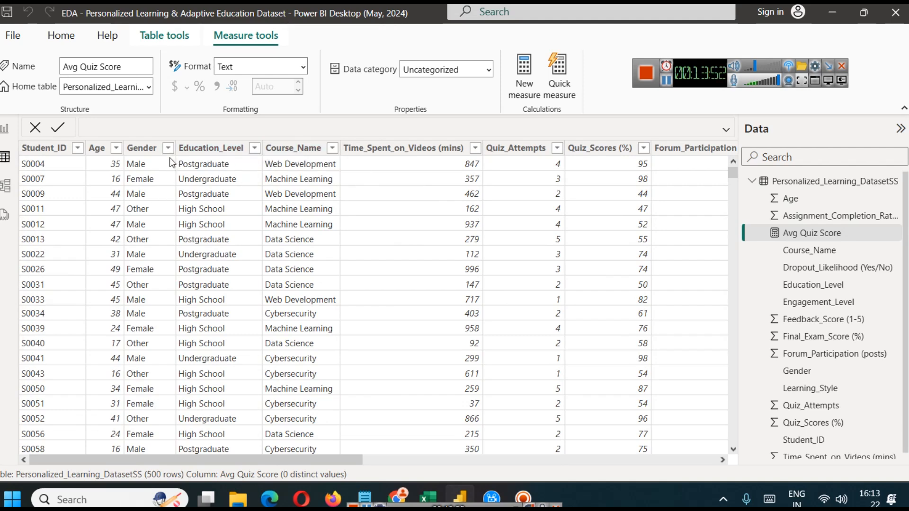
{"action": "left_click", "coordinate": [5, 128]}
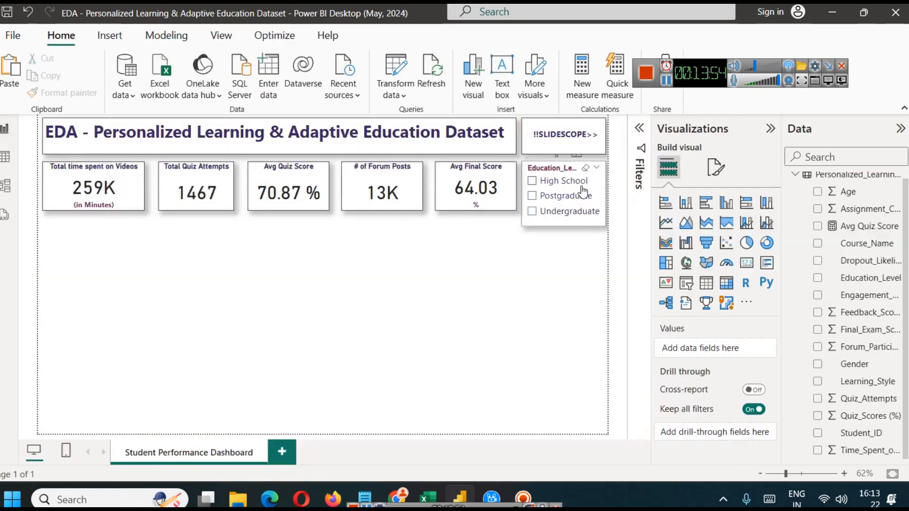
{"action": "left_click", "coordinate": [559, 171]}
{"action": "key", "text": "ctrl+c"}
{"action": "key", "text": "ctrl+v"}
{"action": "left_click_drag", "start_coordinate": [558, 171], "coordinate": [555, 239]}
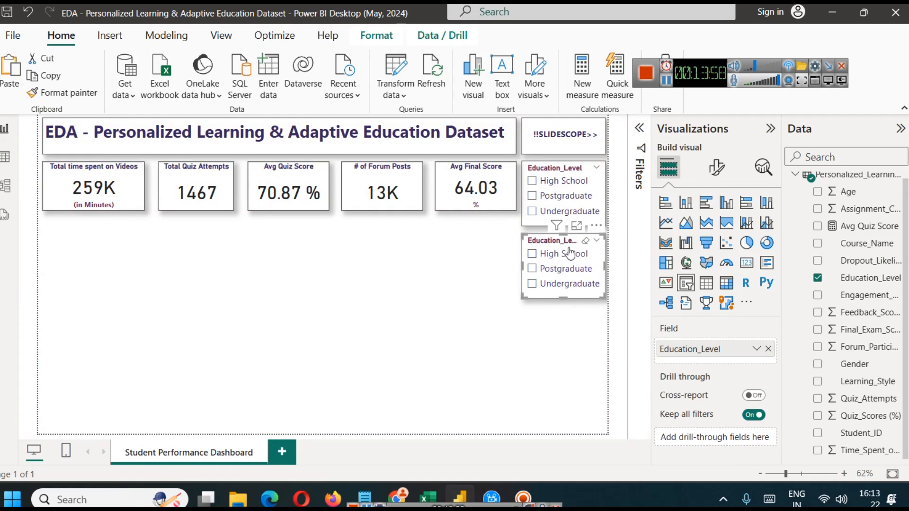
{"action": "left_click", "coordinate": [767, 348]}
{"action": "left_click_drag", "start_coordinate": [854, 364], "coordinate": [747, 349]}
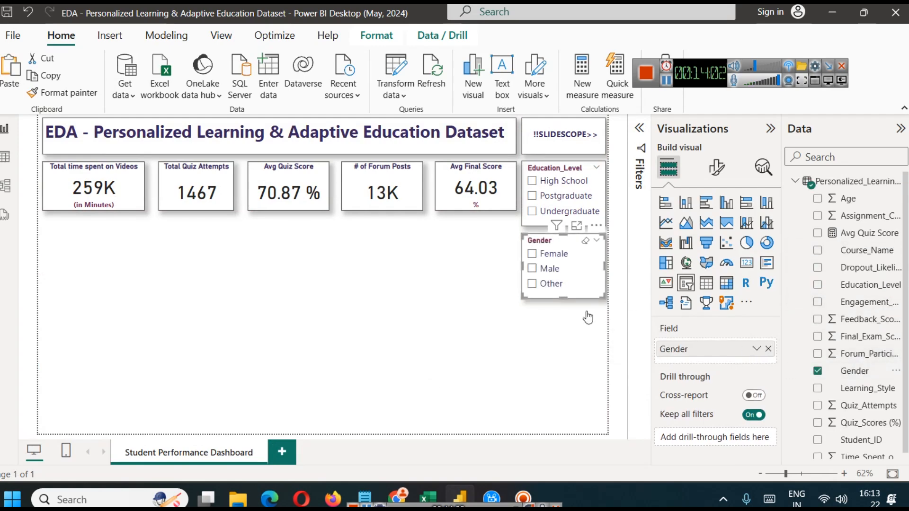
Step: Duplicate the Gender slicer below itself, replace the copy's field with Course_Name, and make it tall enough to list every course
{"action": "key", "text": "ctrl+c"}
{"action": "key", "text": "ctrl+v"}
{"action": "left_click_drag", "start_coordinate": [552, 241], "coordinate": [548, 312]}
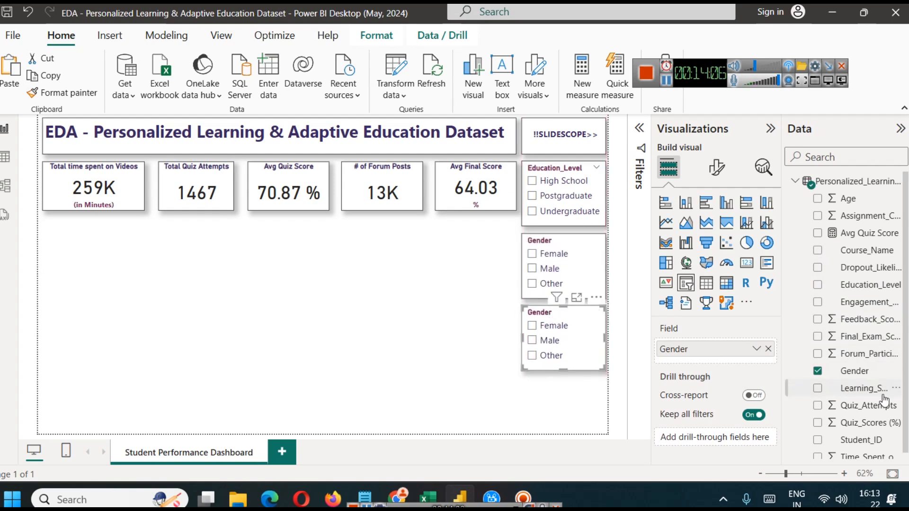
{"action": "left_click", "coordinate": [5, 157]}
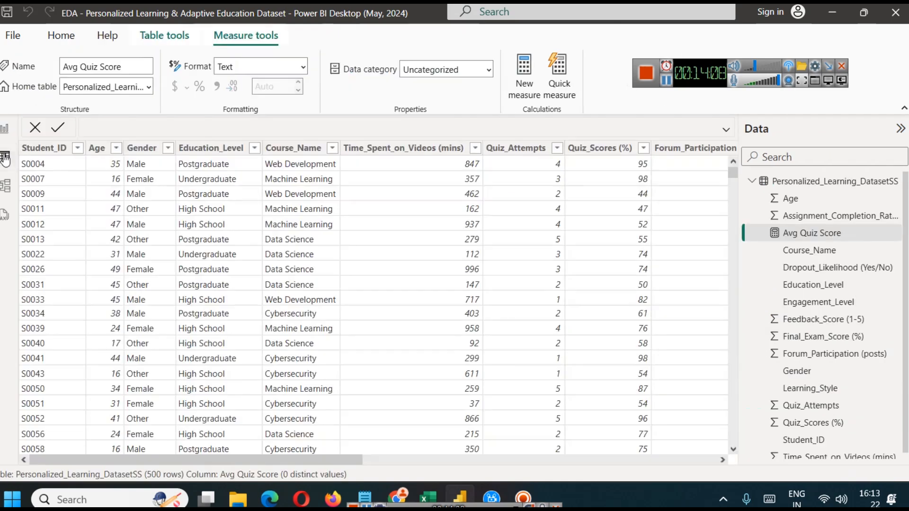
{"action": "left_click", "coordinate": [5, 128]}
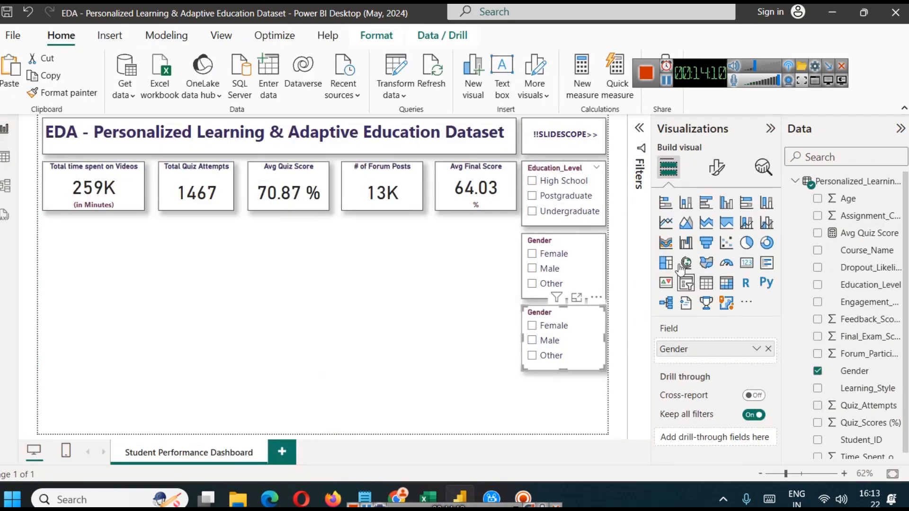
{"action": "left_click", "coordinate": [768, 349]}
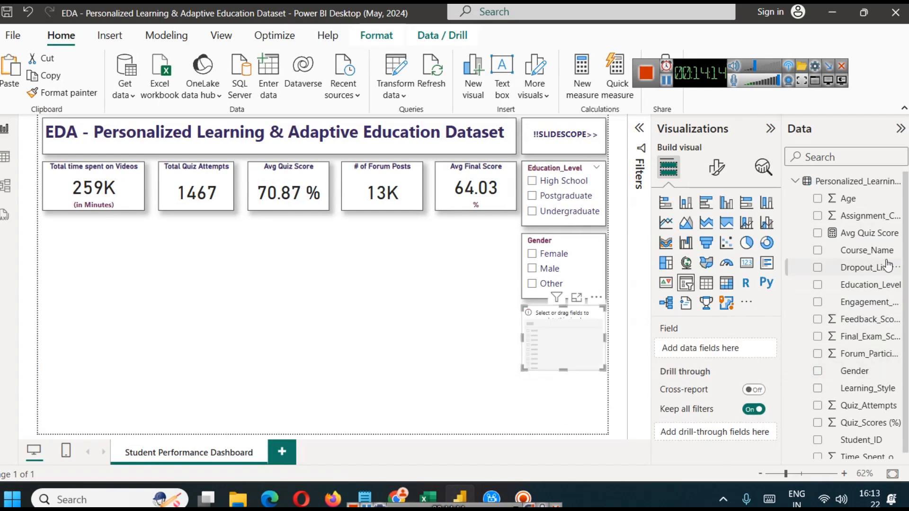
{"action": "left_click_drag", "start_coordinate": [849, 262], "coordinate": [721, 348]}
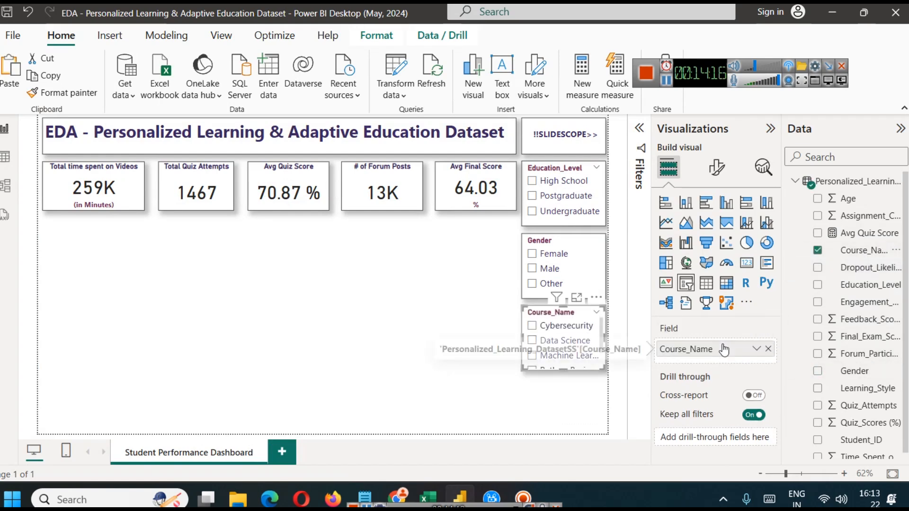
{"action": "left_click_drag", "start_coordinate": [563, 370], "coordinate": [566, 401]}
{"action": "left_click", "coordinate": [569, 417]}
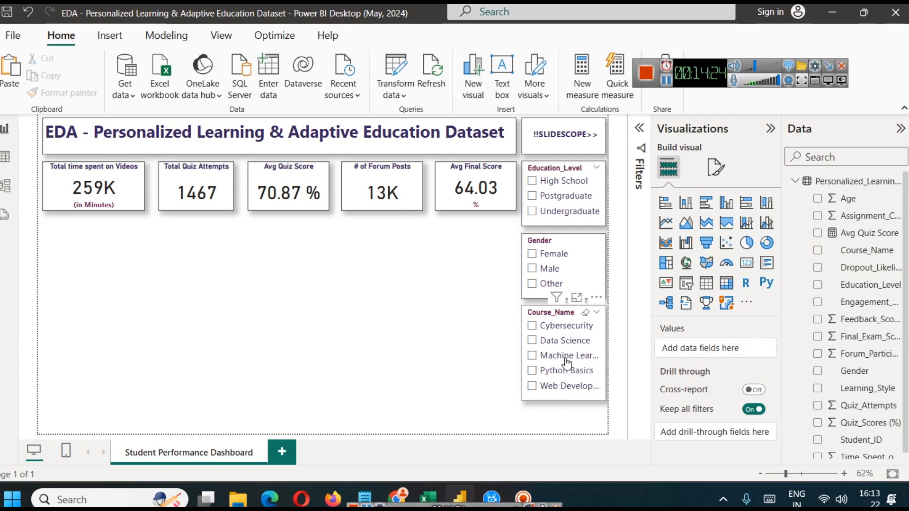
Step: Set the Course_Name slicer's style to Dropdown and shrink its frame to fit
{"action": "left_click", "coordinate": [6, 161]}
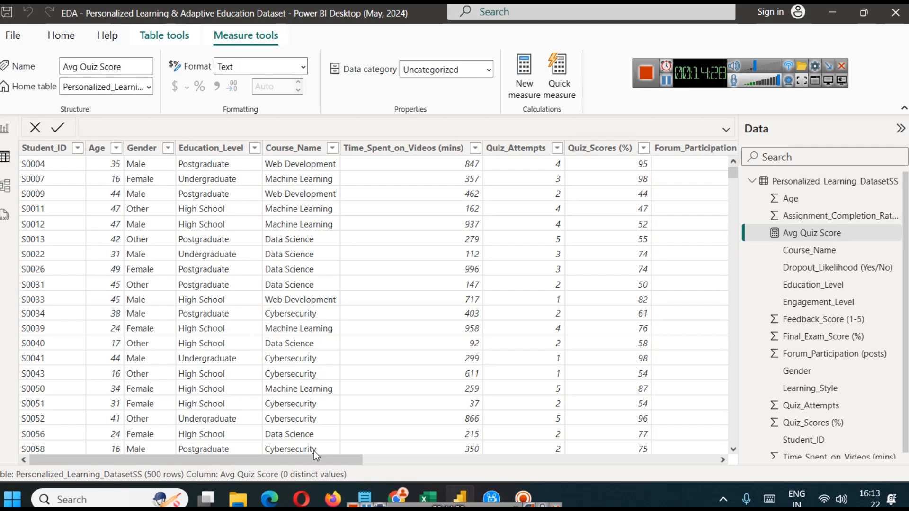
{"action": "left_click_drag", "start_coordinate": [314, 462], "coordinate": [522, 464]}
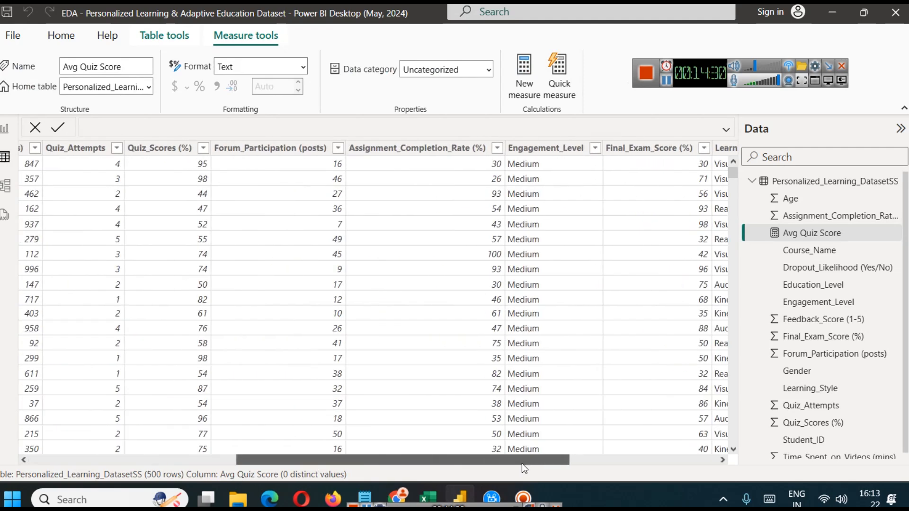
{"action": "left_click_drag", "start_coordinate": [512, 463], "coordinate": [658, 465]}
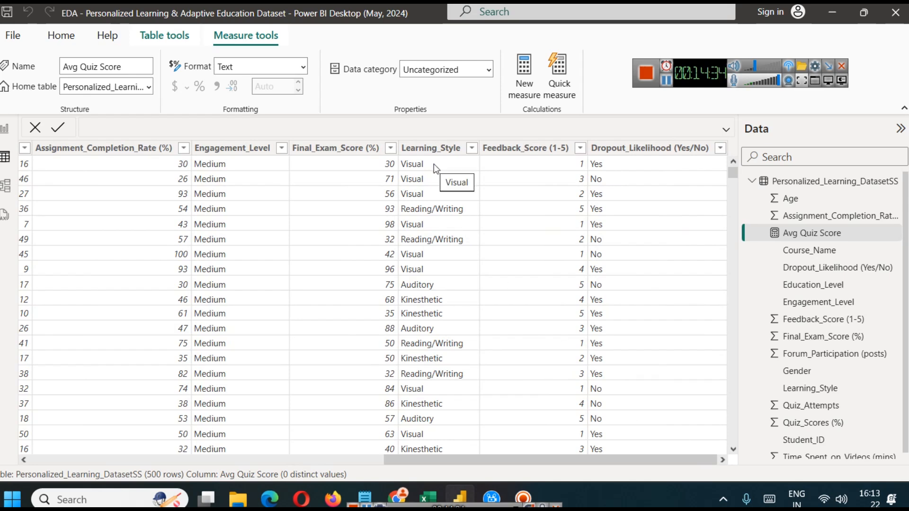
{"action": "left_click", "coordinate": [4, 128]}
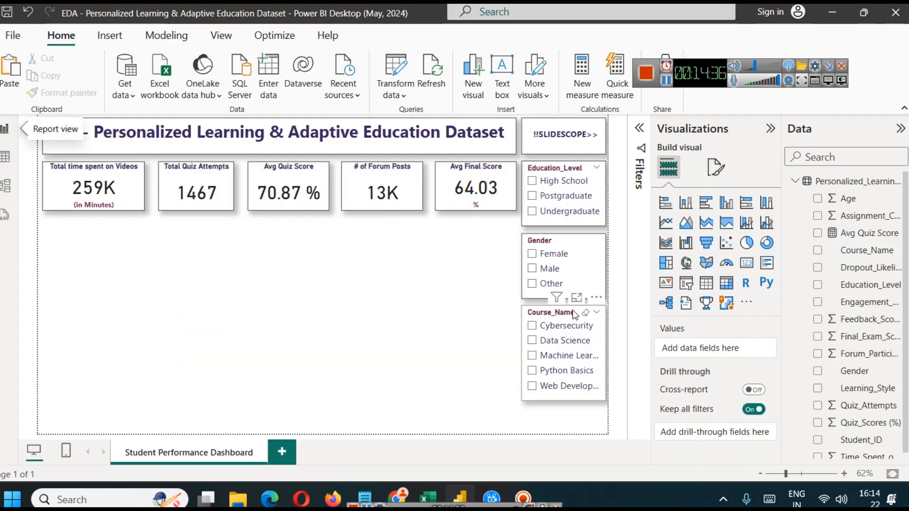
{"action": "left_click", "coordinate": [564, 249]}
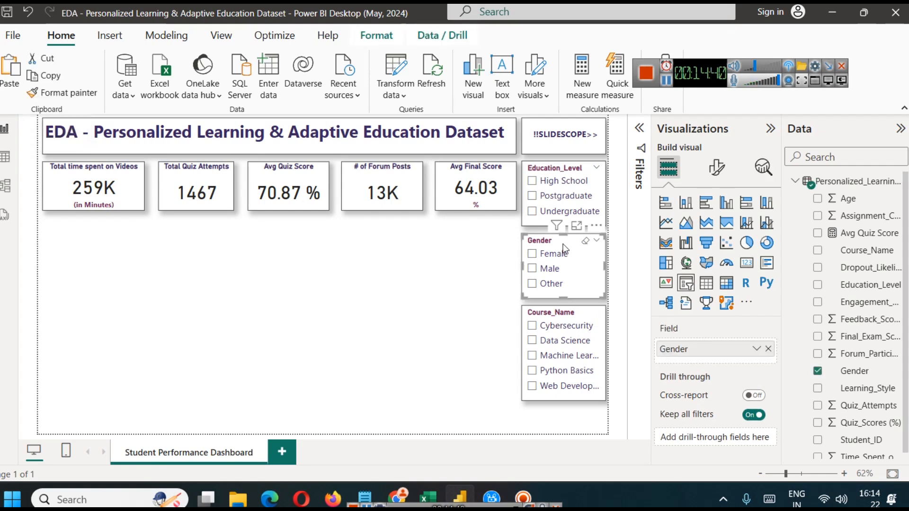
{"action": "left_click", "coordinate": [567, 316]}
{"action": "left_click", "coordinate": [718, 170]}
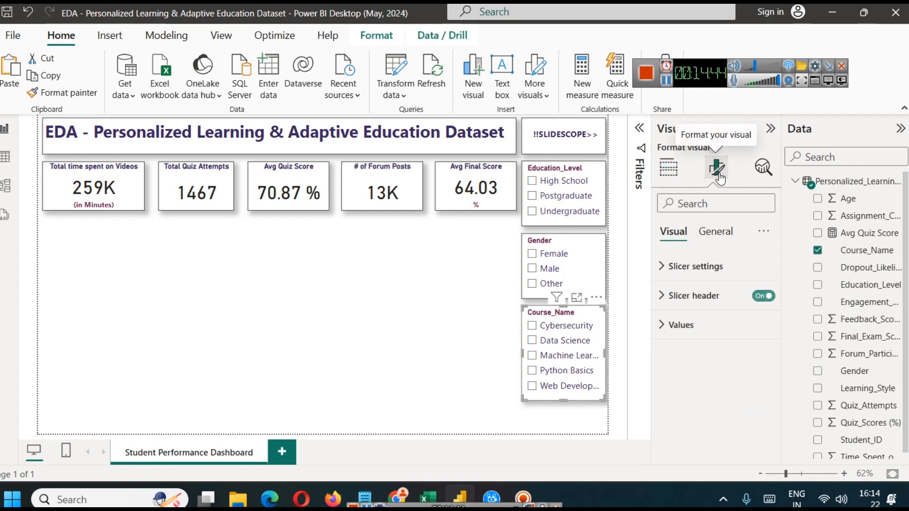
{"action": "left_click", "coordinate": [681, 267]}
{"action": "left_click", "coordinate": [700, 338]}
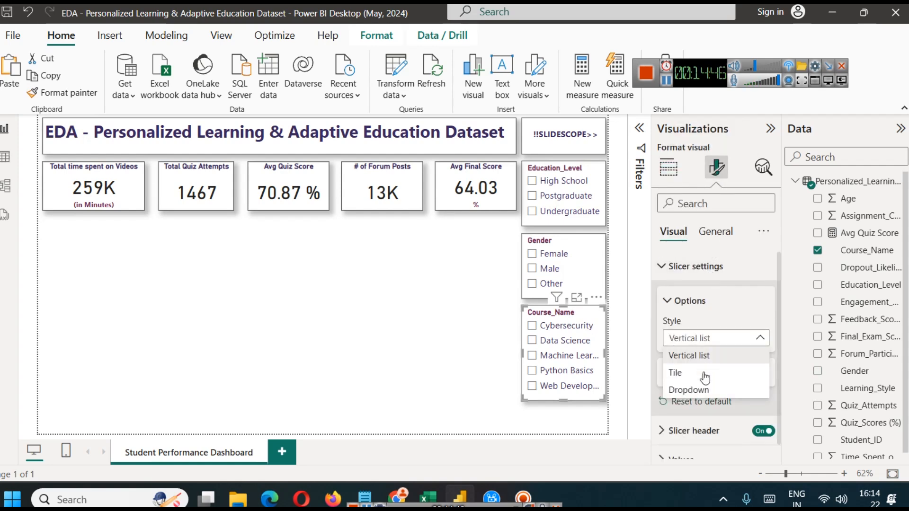
{"action": "left_click", "coordinate": [689, 390]}
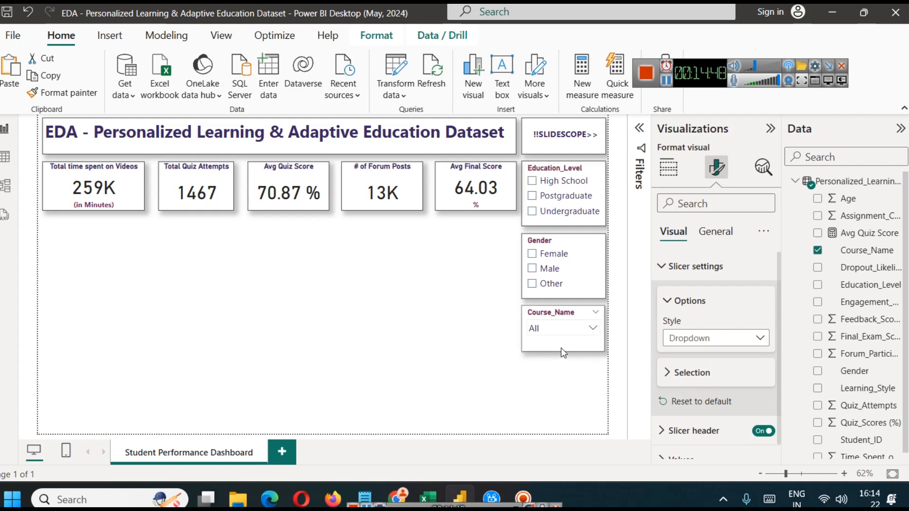
{"action": "left_click", "coordinate": [563, 357]}
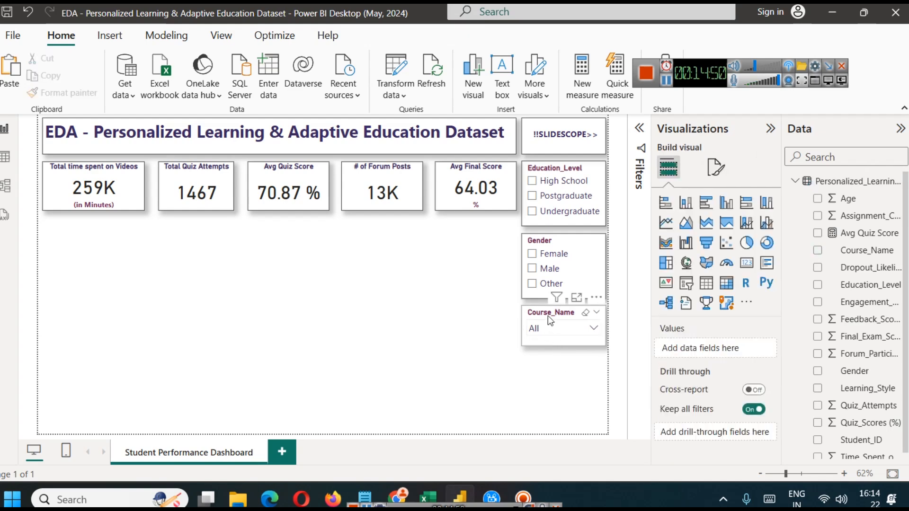
Step: Paste copies of the Course_Name dropdown slicer and stack two of them below the original
{"action": "left_click", "coordinate": [547, 316]}
{"action": "key", "text": "ctrl+c"}
{"action": "key", "text": "ctrl+v"}
{"action": "left_click_drag", "start_coordinate": [547, 328], "coordinate": [545, 360]}
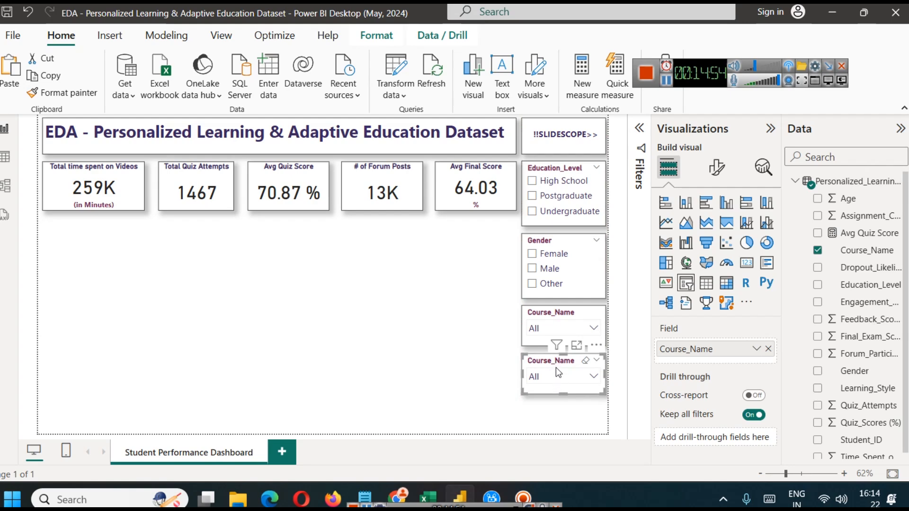
{"action": "key", "text": "ctrl+v"}
{"action": "left_click_drag", "start_coordinate": [556, 329], "coordinate": [555, 417]}
Step: Delete the surplus Course_Name copy overlapping the original and space the three remaining dropdown slicers evenly in the column
{"action": "left_click", "coordinate": [545, 315]}
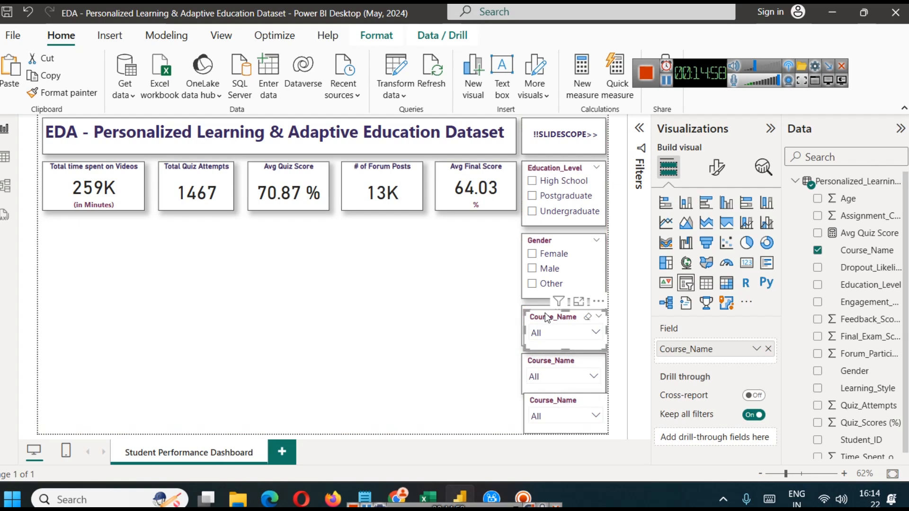
{"action": "key", "text": "Delete"}
{"action": "left_click_drag", "start_coordinate": [538, 312], "coordinate": [539, 308]}
{"action": "left_click_drag", "start_coordinate": [550, 363], "coordinate": [550, 355]}
{"action": "left_click_drag", "start_coordinate": [543, 400], "coordinate": [543, 397]}
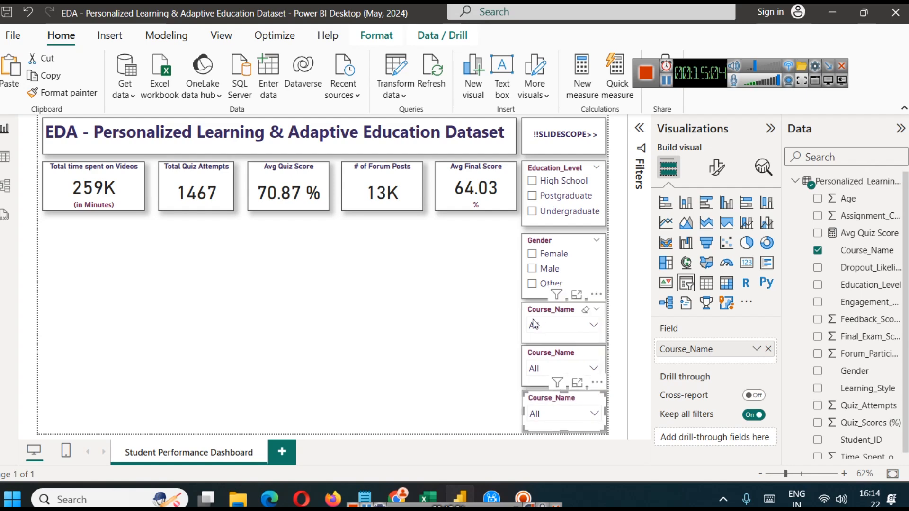
Step: Replace the field of the middle Course_Name dropdown slicer with Learning_Style
{"action": "left_click", "coordinate": [556, 356]}
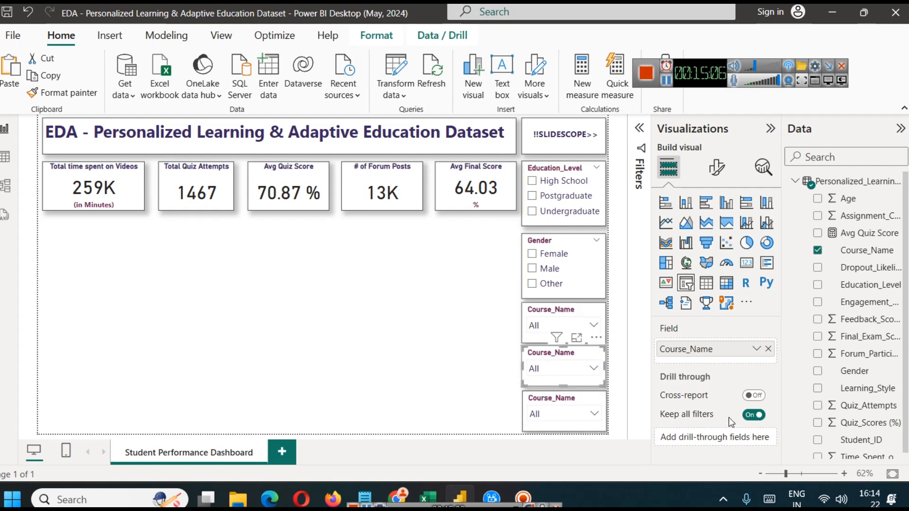
{"action": "left_click", "coordinate": [767, 349]}
{"action": "scroll", "coordinate": [824, 381], "scroll_direction": "down", "scroll_amount": 1}
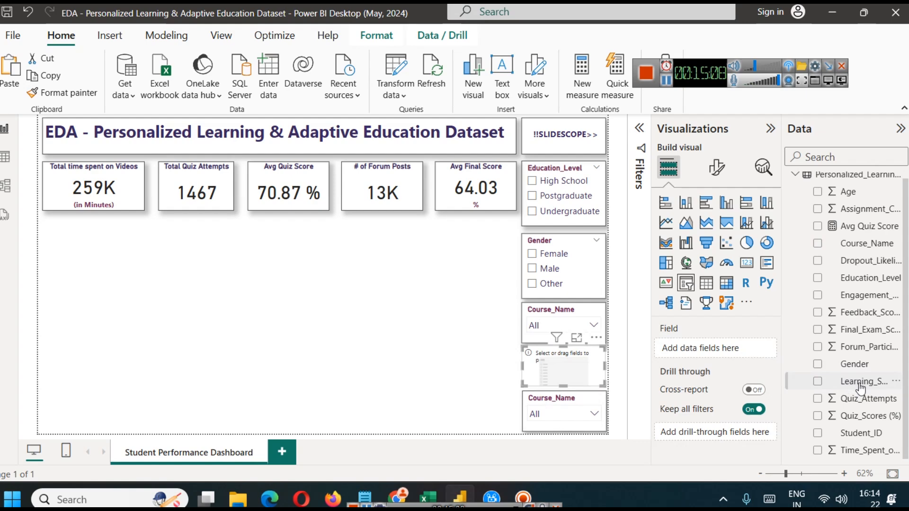
{"action": "left_click_drag", "start_coordinate": [859, 384], "coordinate": [757, 350]}
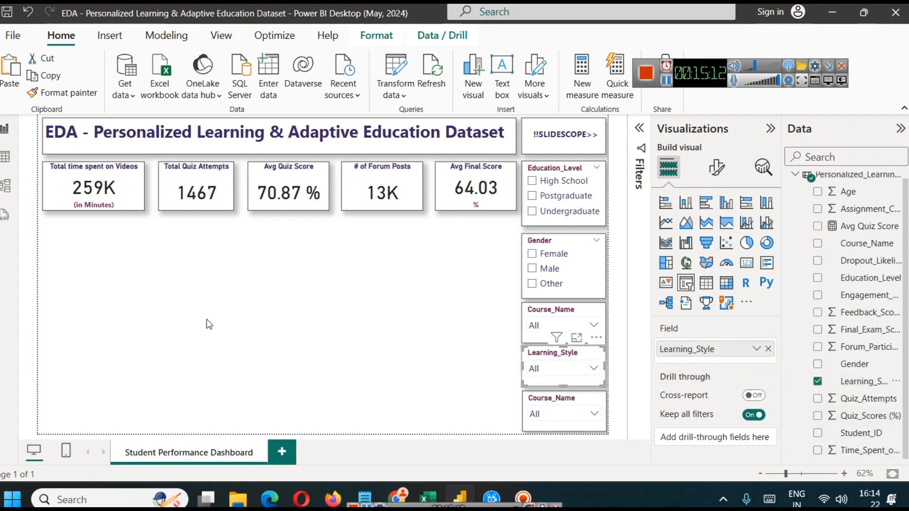
Step: Find the engagement field by searching "enga", use Engagement_Level in place of Course_Name in the lowest slicer, and clear the search
{"action": "left_click", "coordinate": [5, 156]}
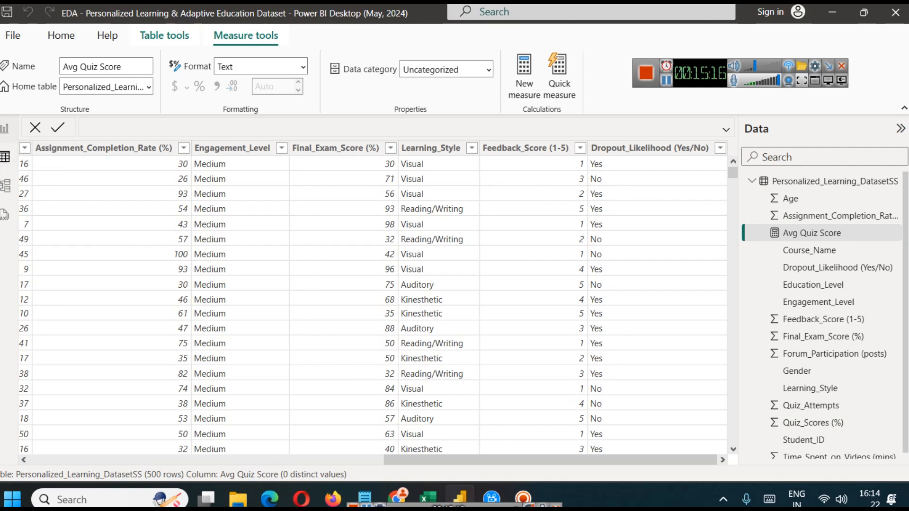
{"action": "left_click", "coordinate": [5, 128]}
{"action": "left_click", "coordinate": [544, 402]}
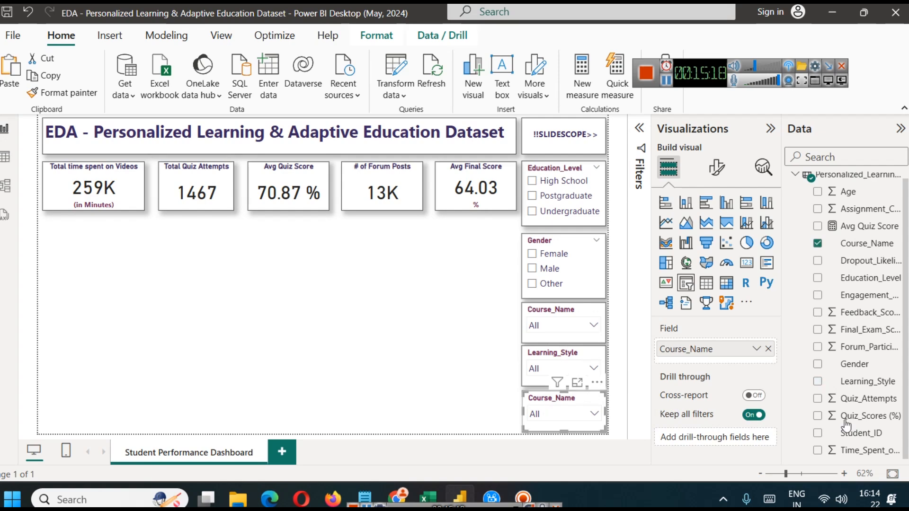
{"action": "scroll", "coordinate": [873, 414], "scroll_direction": "up", "scroll_amount": 1}
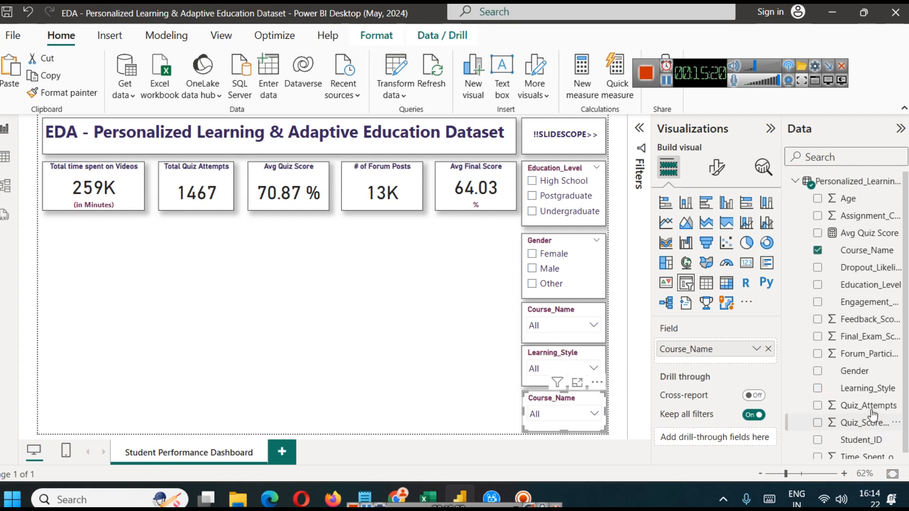
{"action": "left_click", "coordinate": [805, 152]}
{"action": "type", "text": "enga"}
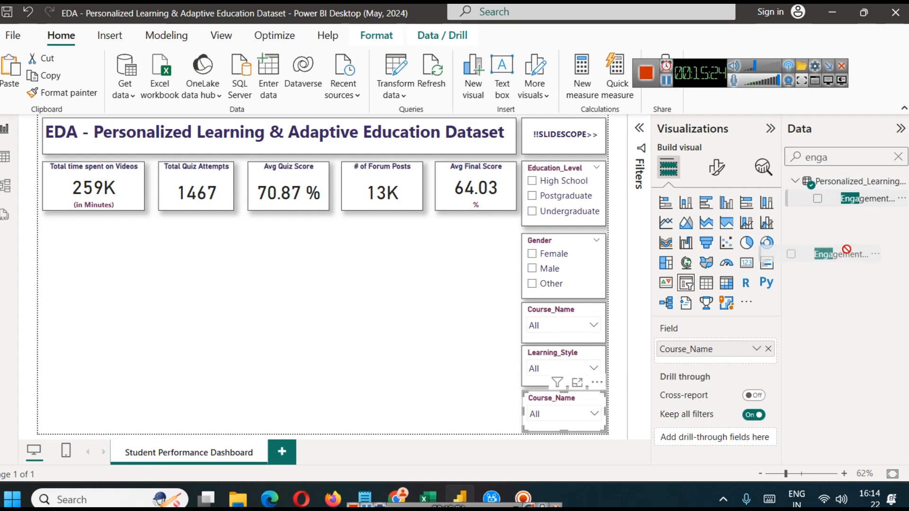
{"action": "left_click", "coordinate": [767, 349]}
{"action": "left_click_drag", "start_coordinate": [867, 199], "coordinate": [716, 359]}
{"action": "left_click", "coordinate": [299, 326]}
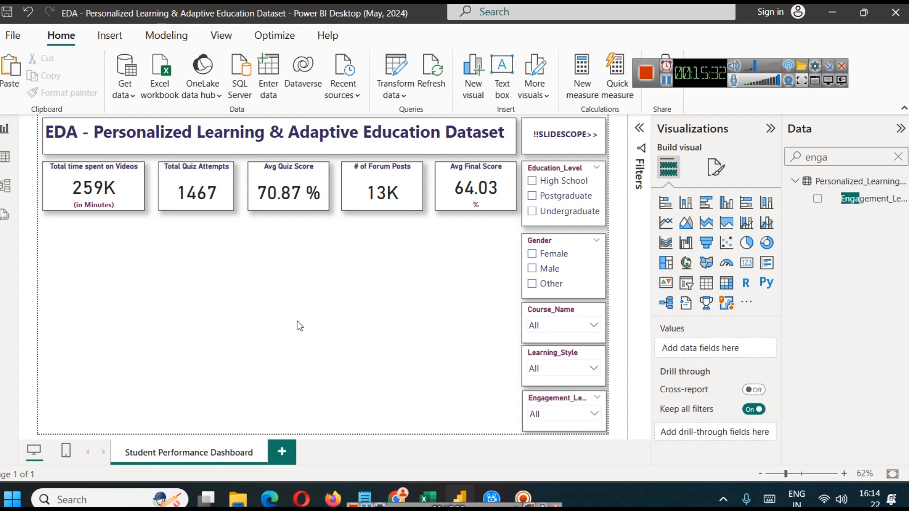
{"action": "left_click", "coordinate": [897, 158]}
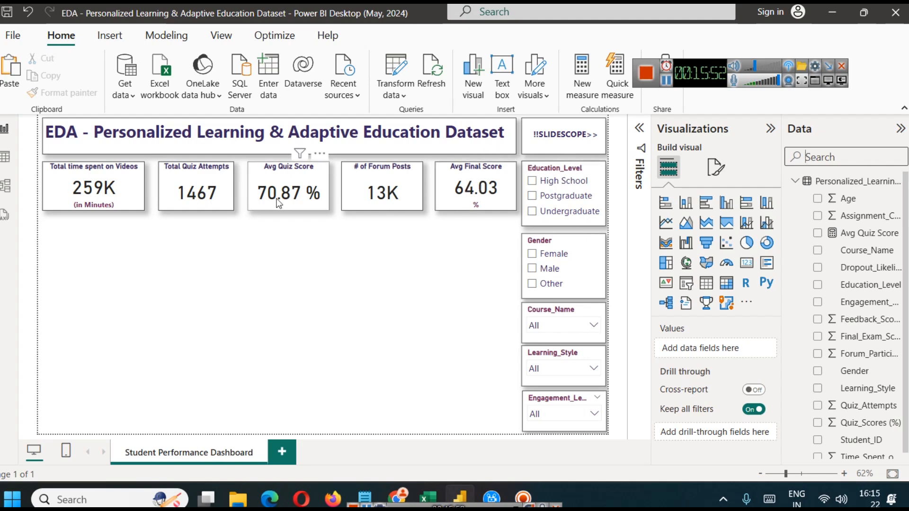
Step: Add a donut chart beneath the Total time spent on Videos card with Education_Level as its legend, finding the field by searching "educ"
{"action": "left_click", "coordinate": [767, 244]}
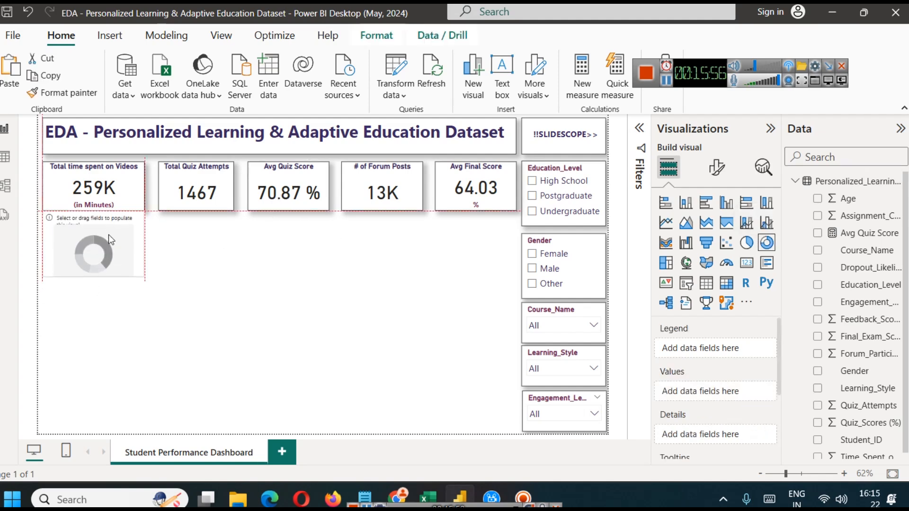
{"action": "left_click_drag", "start_coordinate": [90, 282], "coordinate": [92, 322]}
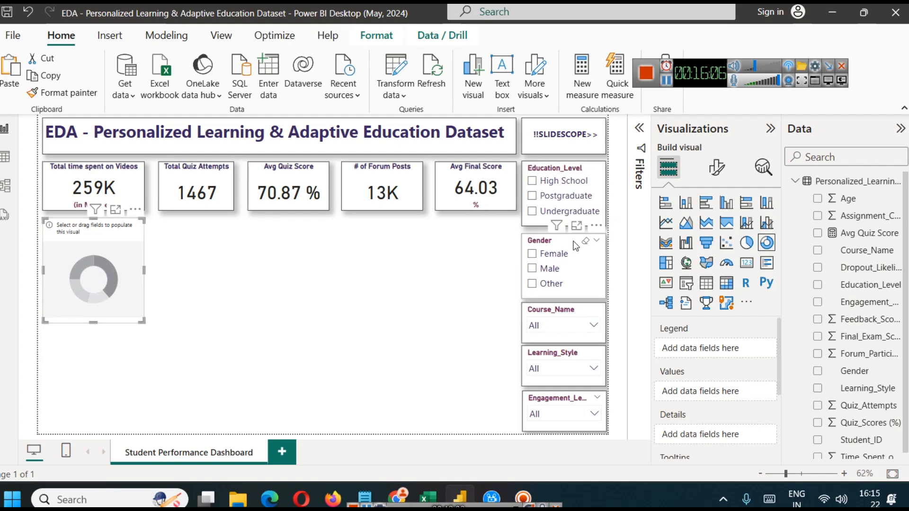
{"action": "left_click", "coordinate": [831, 156]}
{"action": "type", "text": "educ"}
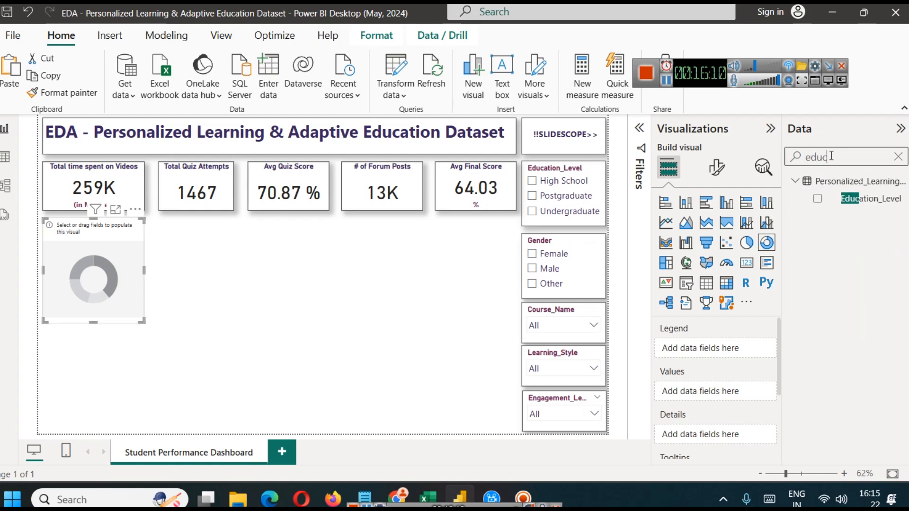
{"action": "left_click_drag", "start_coordinate": [875, 205], "coordinate": [695, 349]}
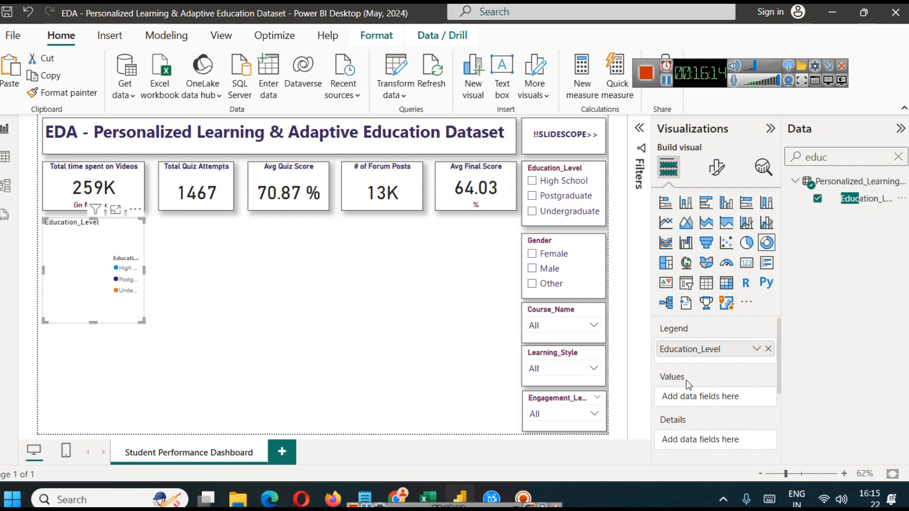
{"action": "left_click", "coordinate": [893, 158]}
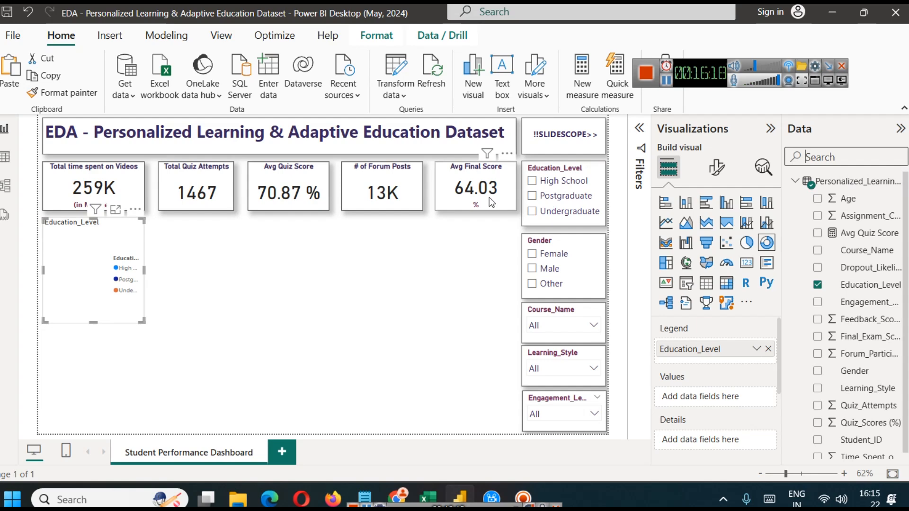
Step: Find the final exam score field by searching "fina", use it as the donut chart's values and summarise it by Average
{"action": "scroll", "coordinate": [852, 338], "scroll_direction": "down", "scroll_amount": 1}
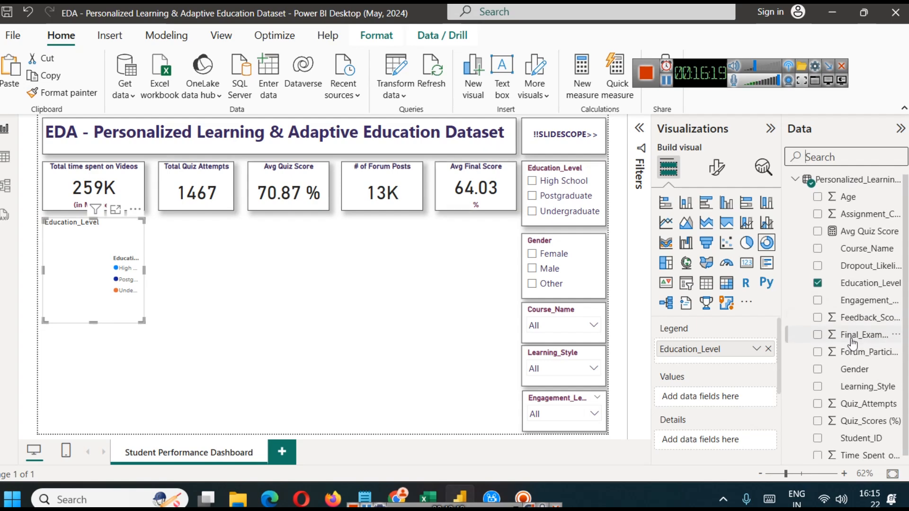
{"action": "left_click", "coordinate": [811, 155]}
{"action": "type", "text": "avg"}
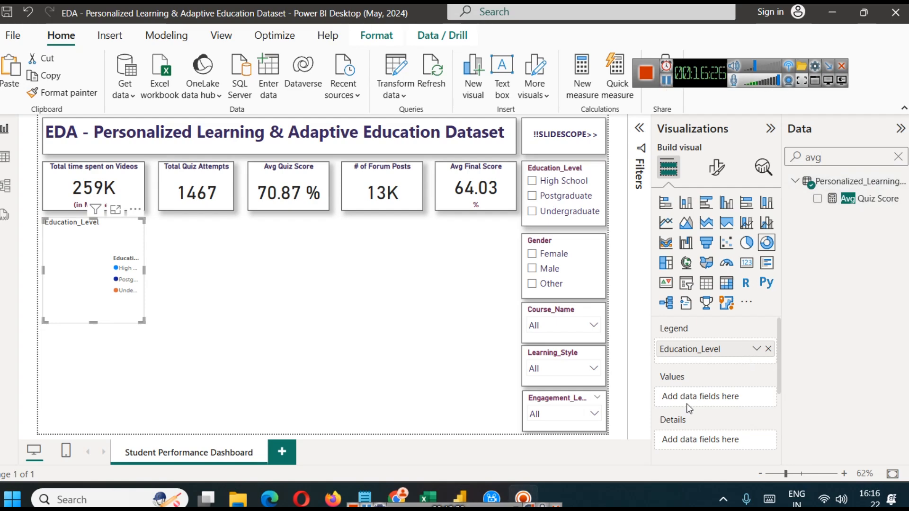
{"action": "left_click", "coordinate": [897, 156]}
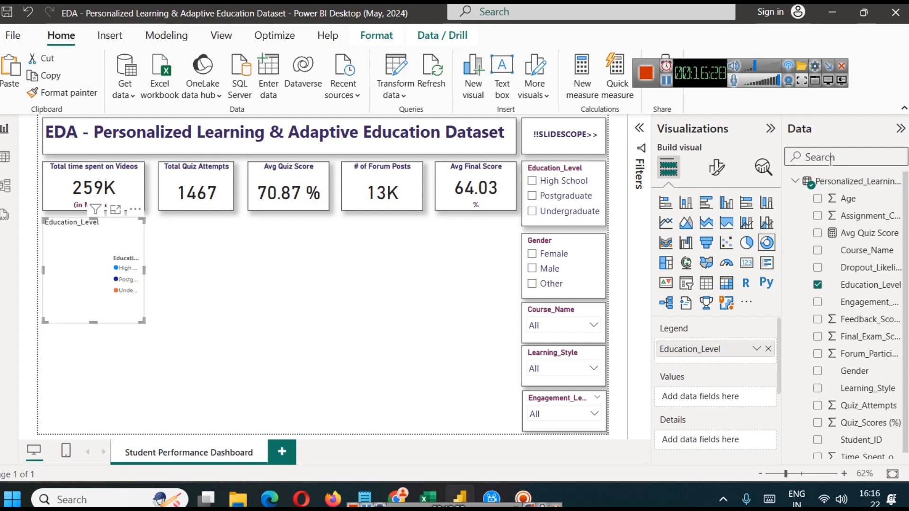
{"action": "type", "text": "fina"}
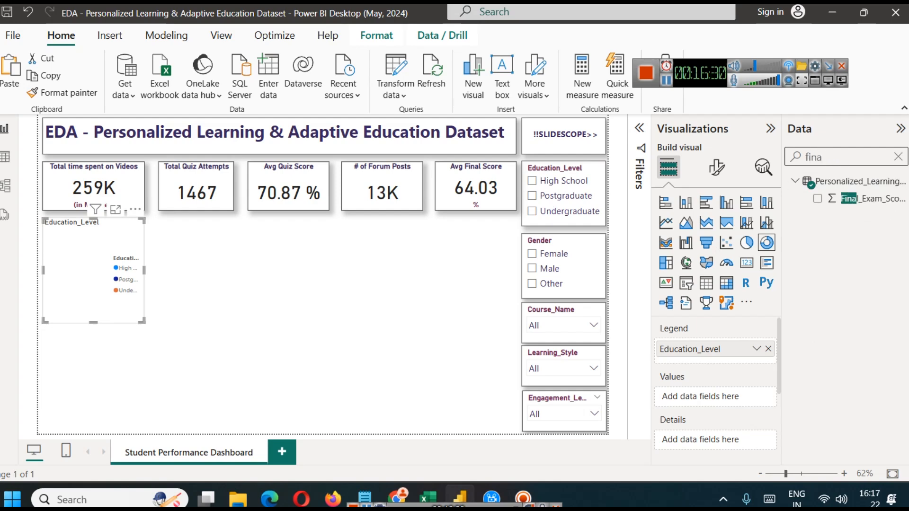
{"action": "left_click_drag", "start_coordinate": [862, 199], "coordinate": [719, 402]}
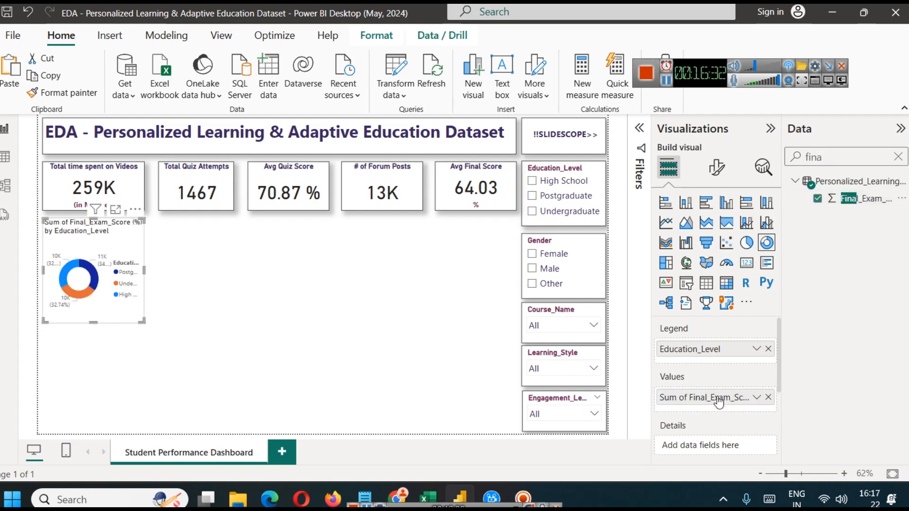
{"action": "left_click", "coordinate": [756, 397]}
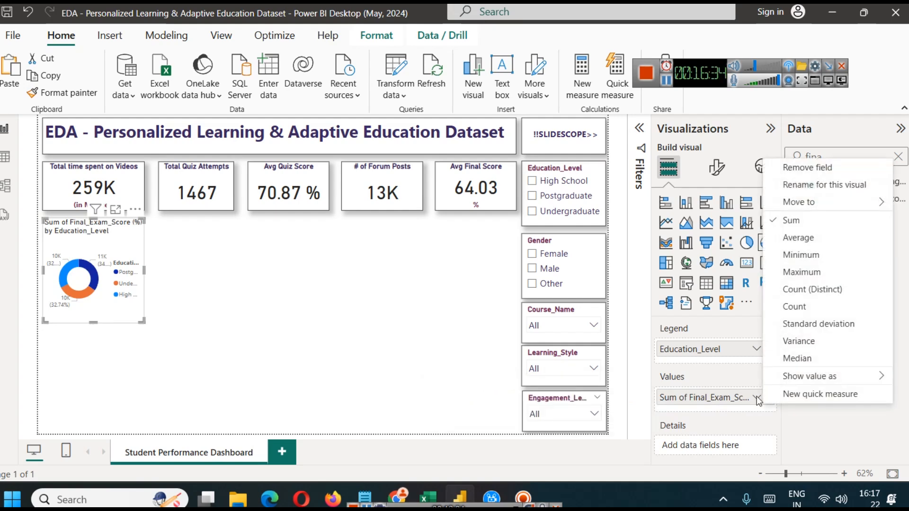
{"action": "left_click", "coordinate": [797, 238]}
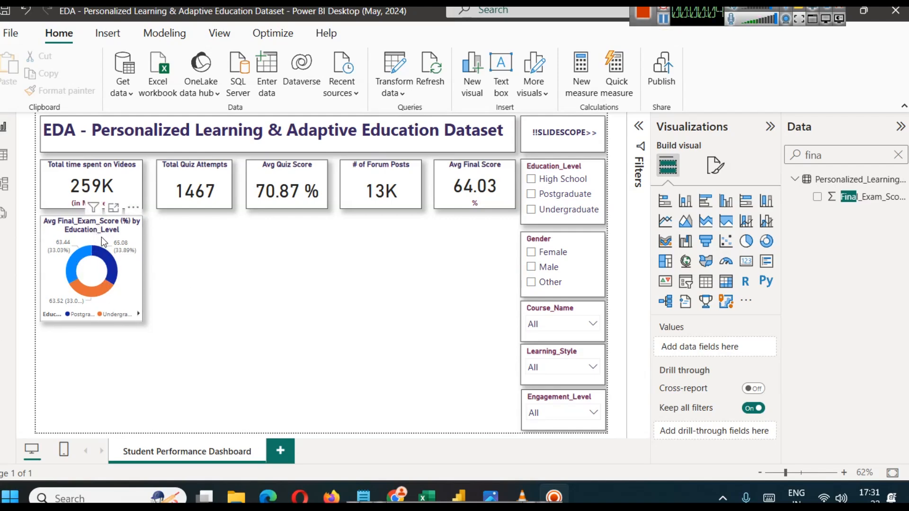
Step: Duplicate the final exam score donut chart and place the copy directly below the original
{"action": "mouse_move", "coordinate": [110, 292]}
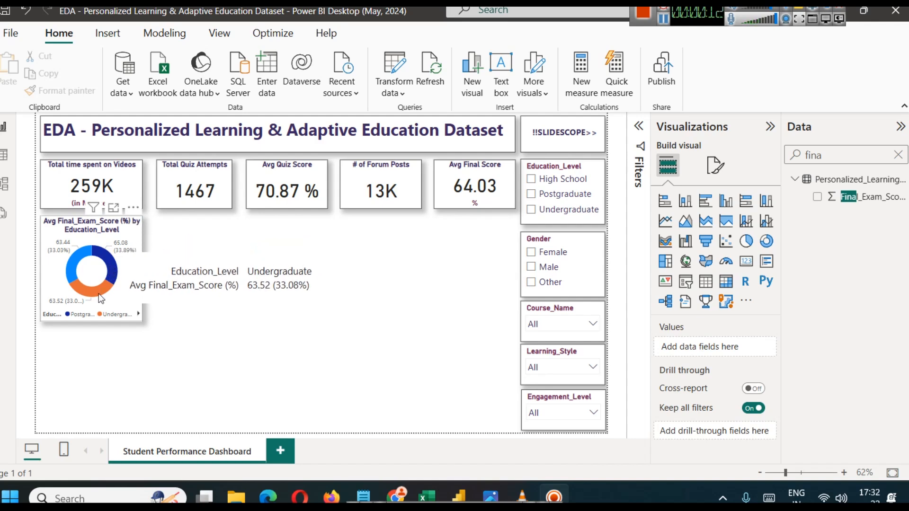
{"action": "mouse_move", "coordinate": [112, 269]}
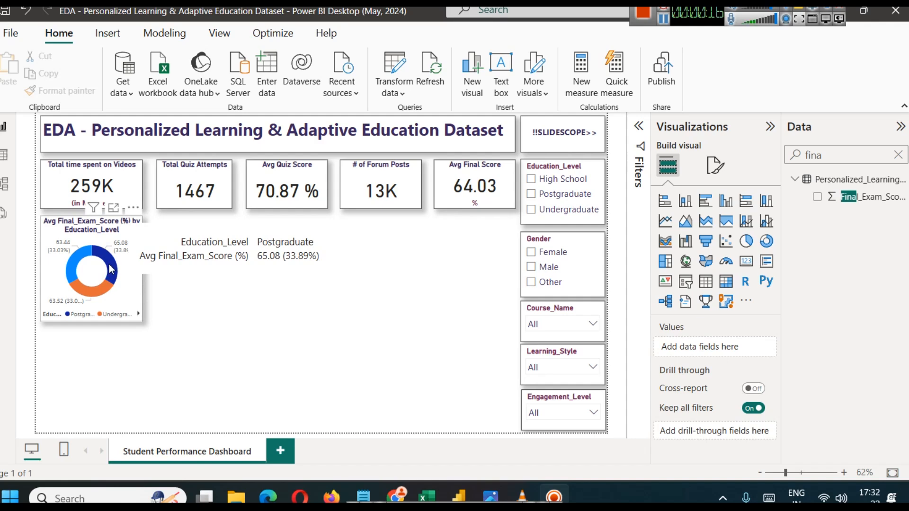
{"action": "mouse_move", "coordinate": [85, 258]}
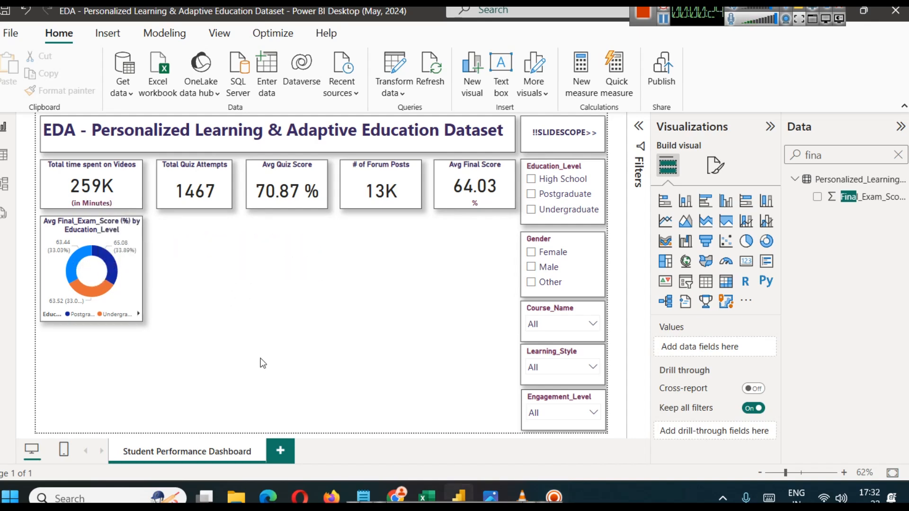
{"action": "left_click", "coordinate": [93, 238]}
{"action": "key", "text": "ctrl+c"}
{"action": "key", "text": "ctrl+v"}
{"action": "left_click_drag", "start_coordinate": [94, 239], "coordinate": [92, 343]}
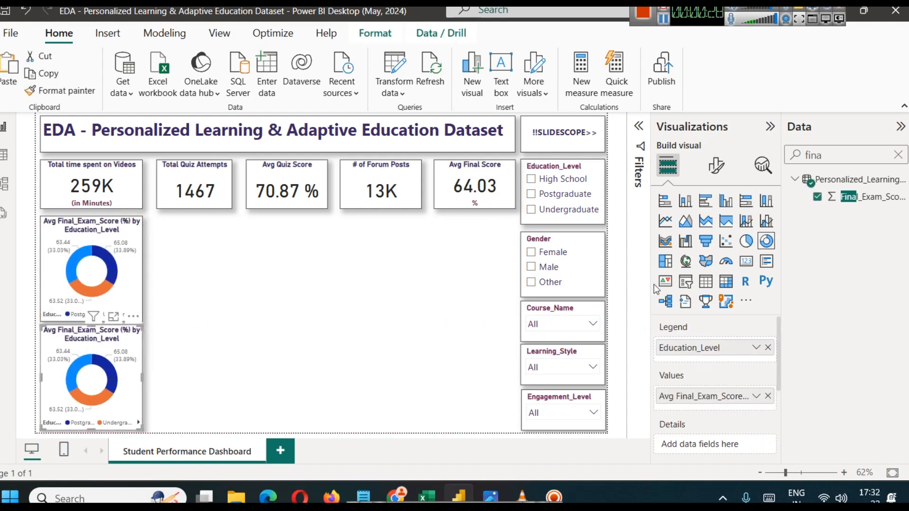
Step: Convert the lower donut chart to a pie chart, and test its cross-filtering by selecting and releasing the Postgraduate slice
{"action": "left_click", "coordinate": [746, 240]}
{"action": "left_click", "coordinate": [232, 328]}
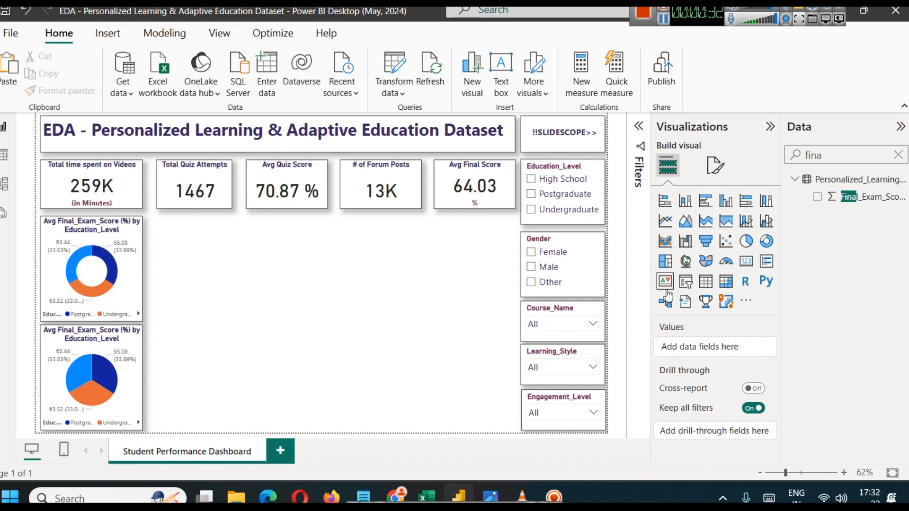
{"action": "left_click", "coordinate": [112, 366]}
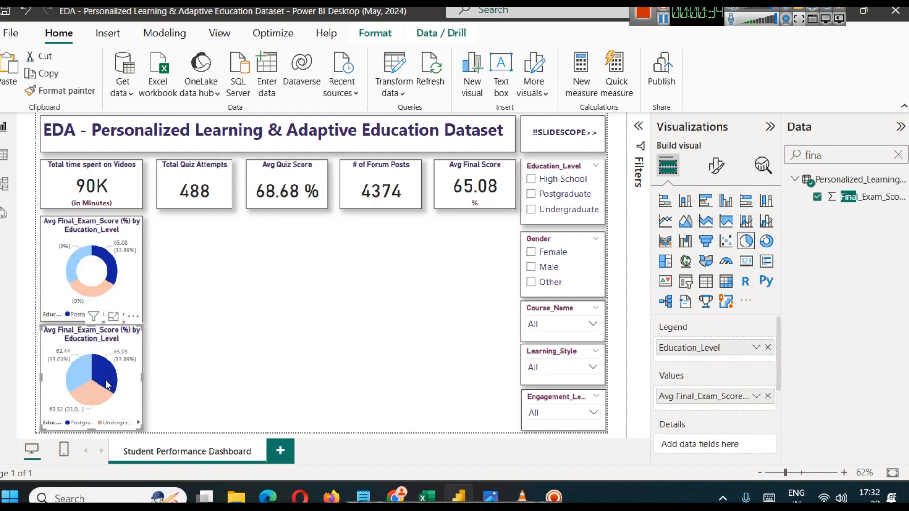
{"action": "left_click", "coordinate": [105, 379]}
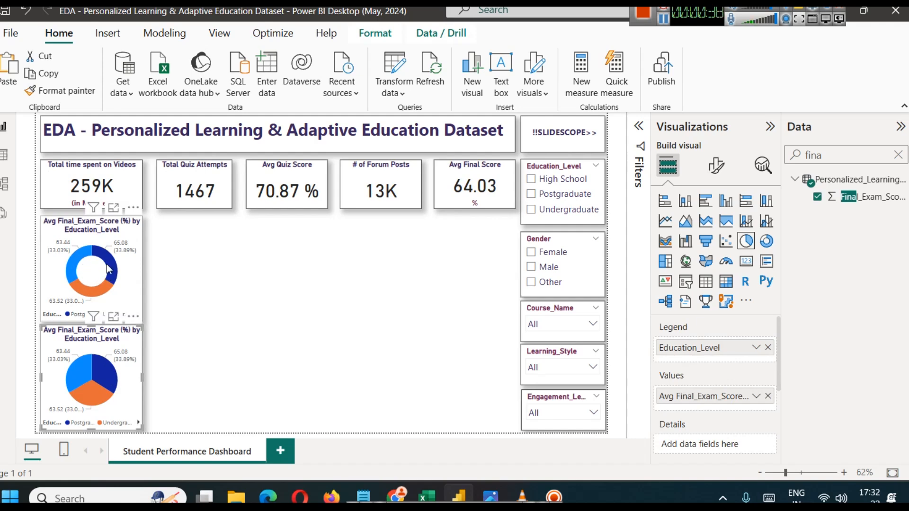
Step: Duplicate the Avg Final Score card, place the copy over the donut chart and turn off the copy's category label
{"action": "left_click", "coordinate": [486, 187]}
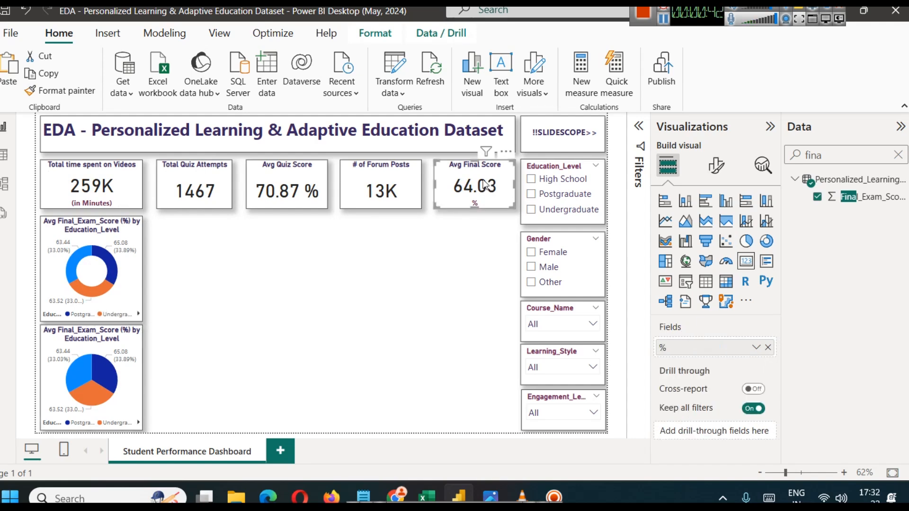
{"action": "left_click_drag", "start_coordinate": [485, 184], "coordinate": [97, 266]}
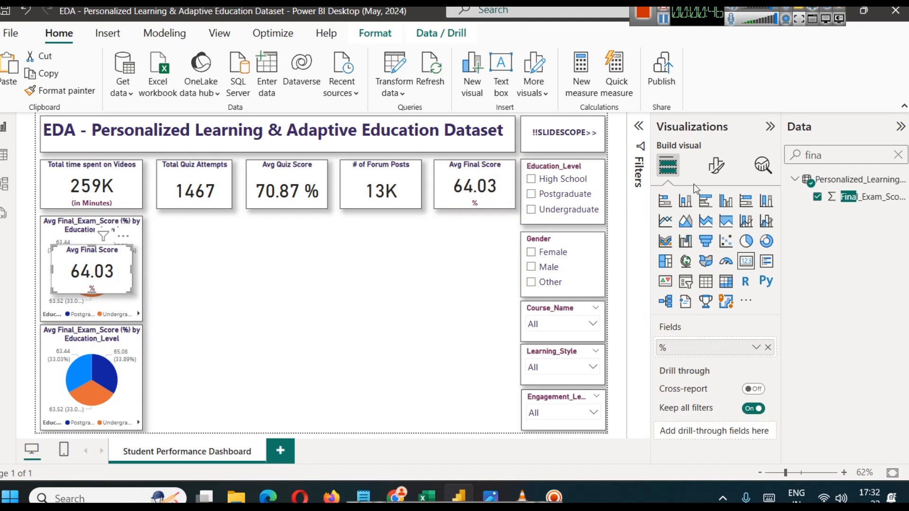
{"action": "left_click", "coordinate": [713, 173]}
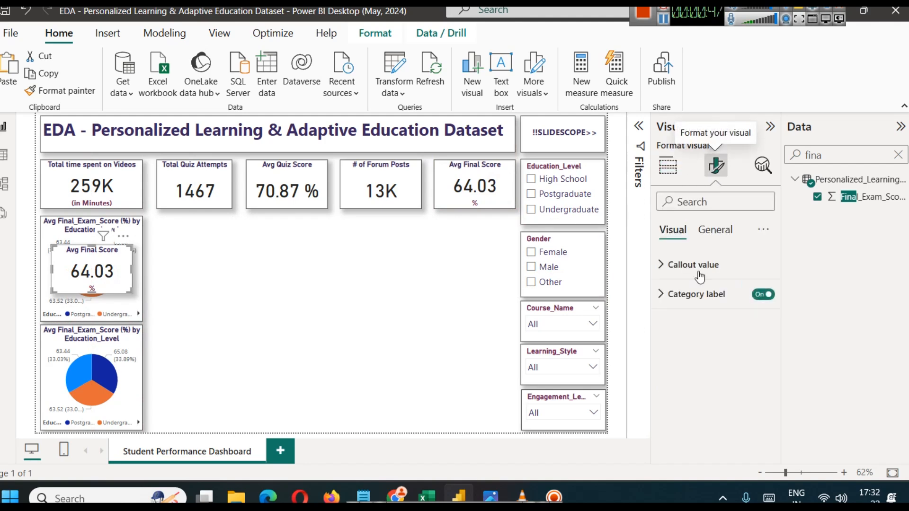
{"action": "left_click", "coordinate": [757, 295]}
{"action": "left_click", "coordinate": [702, 275]}
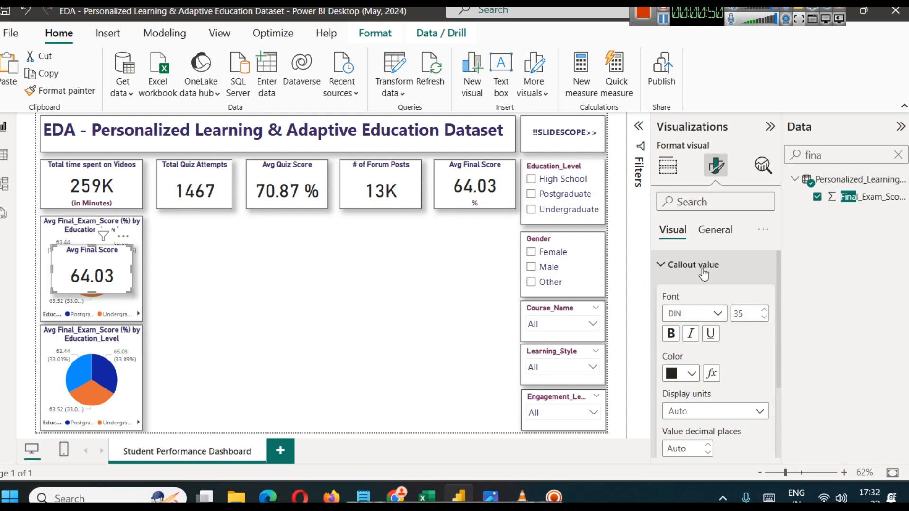
{"action": "left_click", "coordinate": [690, 270]}
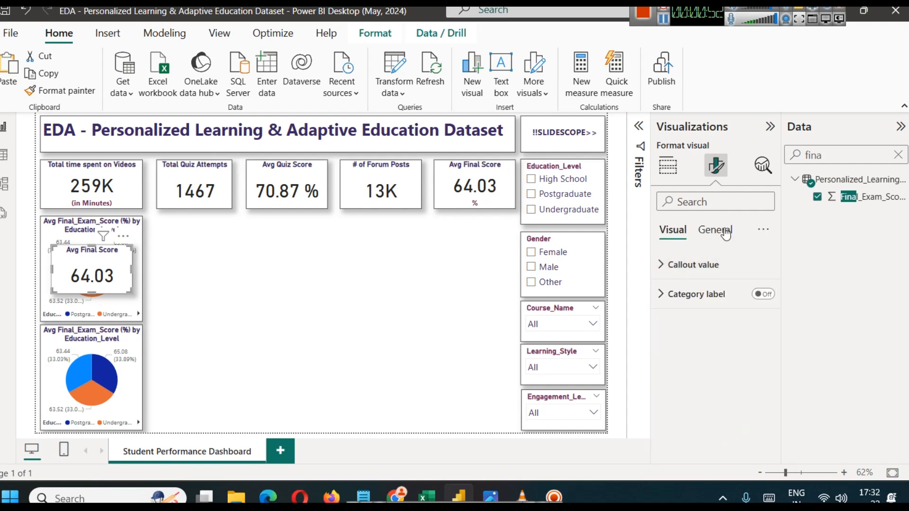
Step: Turn off the title and background of the Avg Final Score card copy lying over the donut chart
{"action": "left_click", "coordinate": [714, 229]}
{"action": "left_click", "coordinate": [764, 299]}
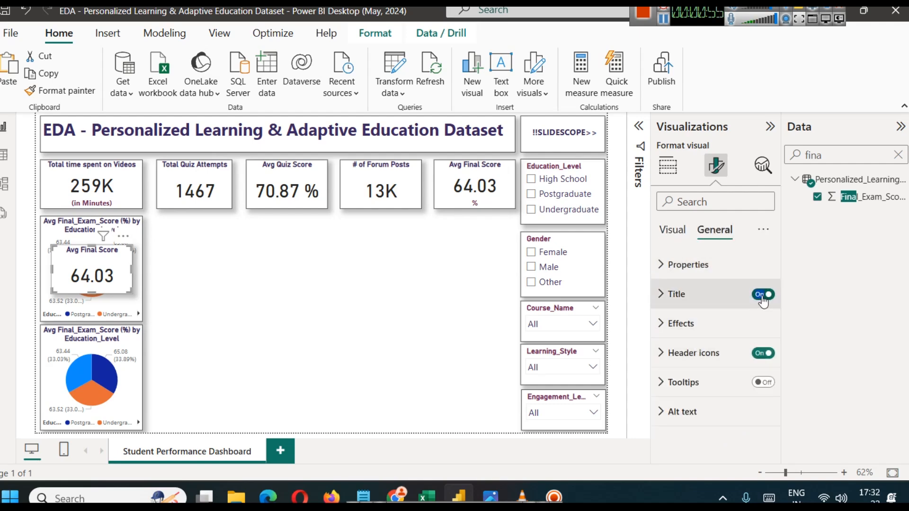
{"action": "left_click", "coordinate": [709, 325]}
{"action": "left_click", "coordinate": [757, 358]}
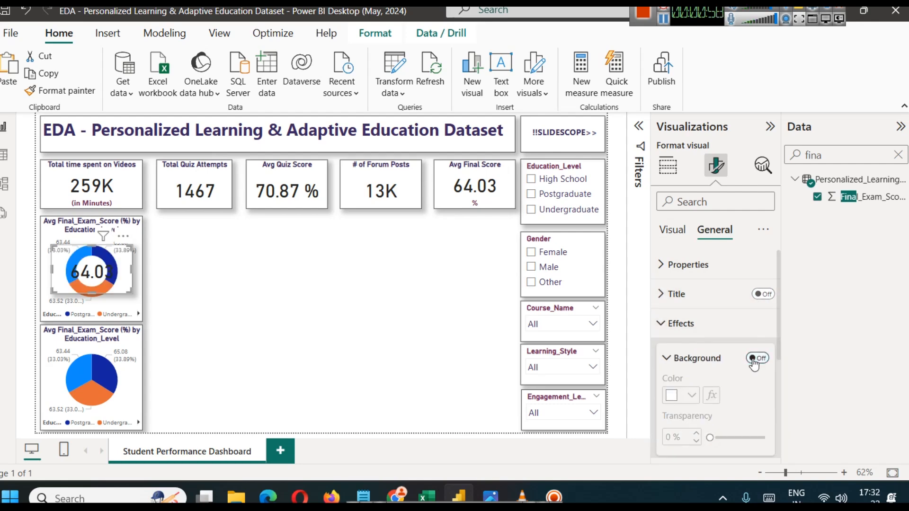
Step: Set the overlaid card's callout value font size to 19 and centre the card in the donut's hole
{"action": "left_click", "coordinate": [672, 229]}
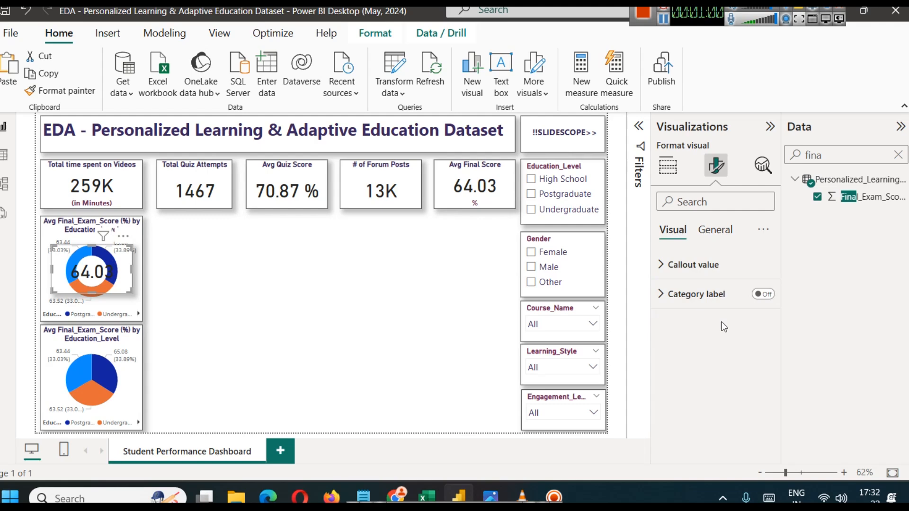
{"action": "left_click", "coordinate": [714, 279]}
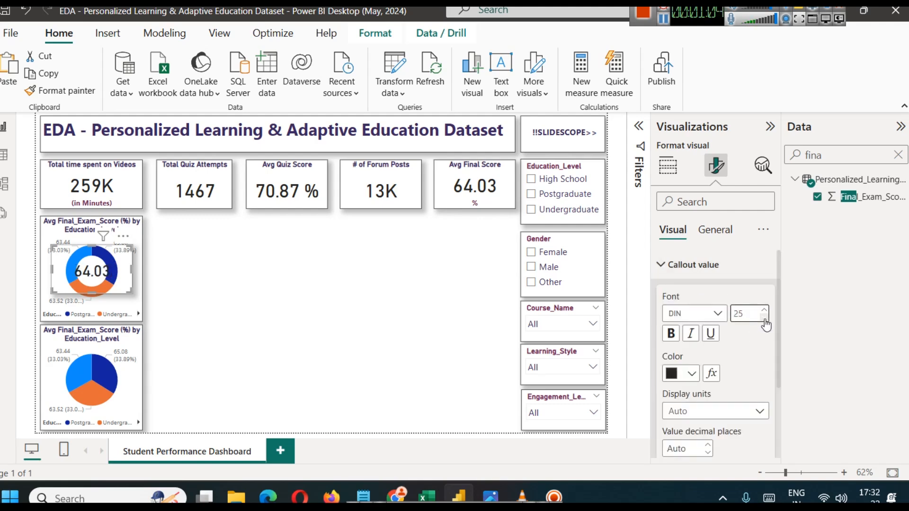
{"action": "left_click", "coordinate": [764, 318]}
{"action": "left_click", "coordinate": [764, 318]}
{"action": "left_click", "coordinate": [764, 318]}
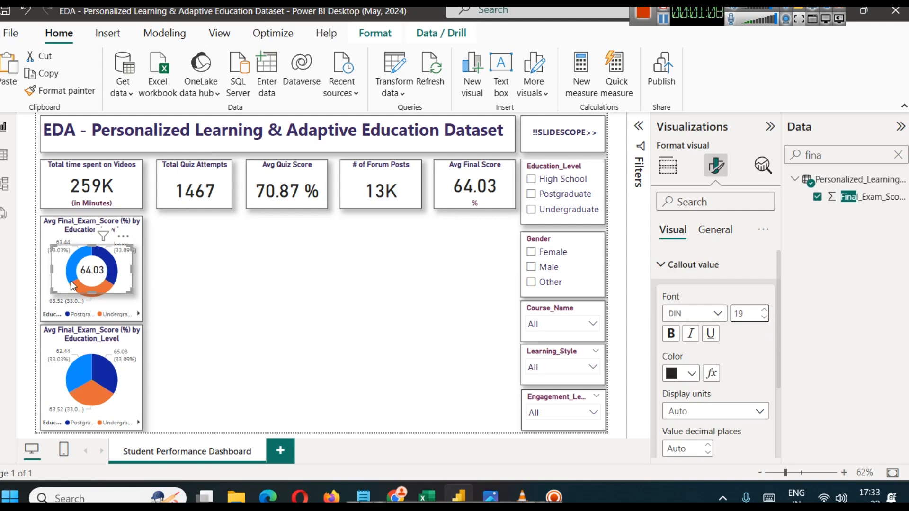
{"action": "left_click_drag", "start_coordinate": [98, 271], "coordinate": [99, 272]}
{"action": "left_click", "coordinate": [315, 289]}
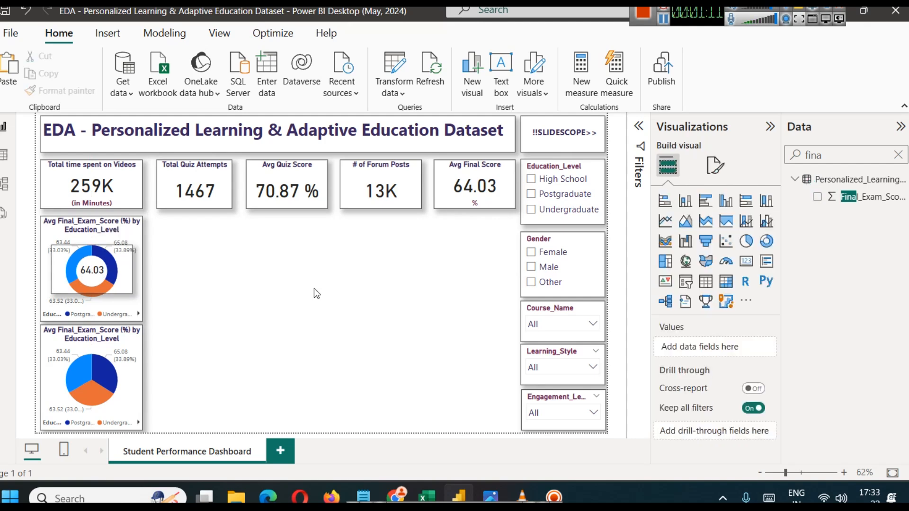
Step: Turn off the visual border and shadow of the card over the donut chart and nudge it slightly within the hole
{"action": "left_click", "coordinate": [101, 269]}
{"action": "left_click", "coordinate": [710, 172]}
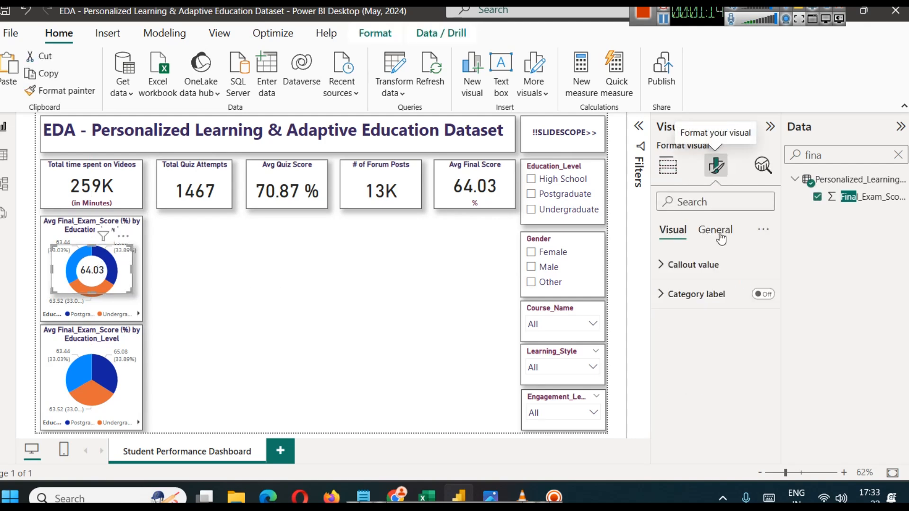
{"action": "left_click", "coordinate": [714, 229]}
{"action": "left_click", "coordinate": [705, 326]}
{"action": "scroll", "coordinate": [706, 348], "scroll_direction": "down", "scroll_amount": 3}
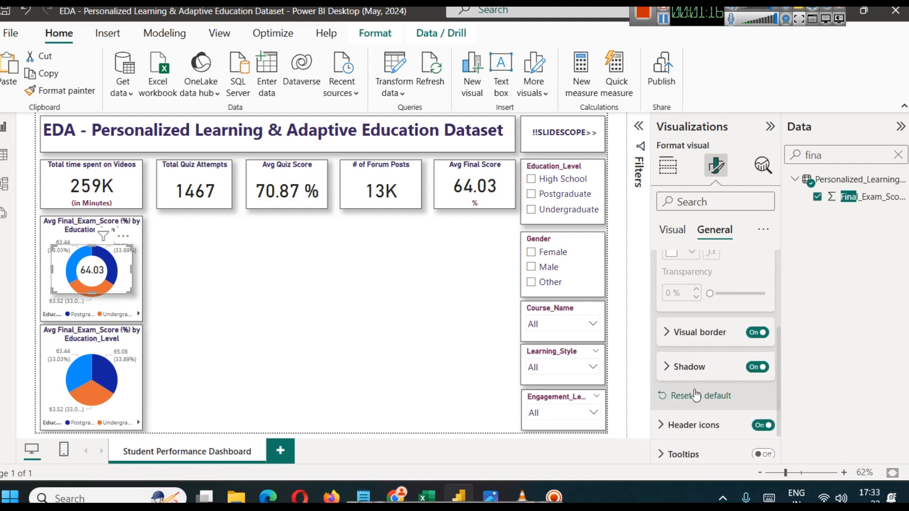
{"action": "left_click", "coordinate": [751, 367]}
{"action": "left_click", "coordinate": [754, 333]}
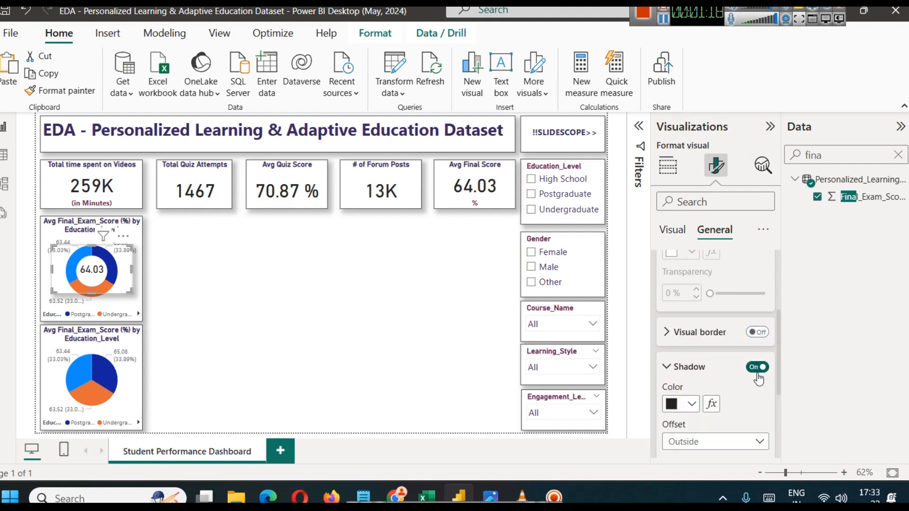
{"action": "left_click", "coordinate": [757, 375]}
{"action": "left_click", "coordinate": [757, 366]}
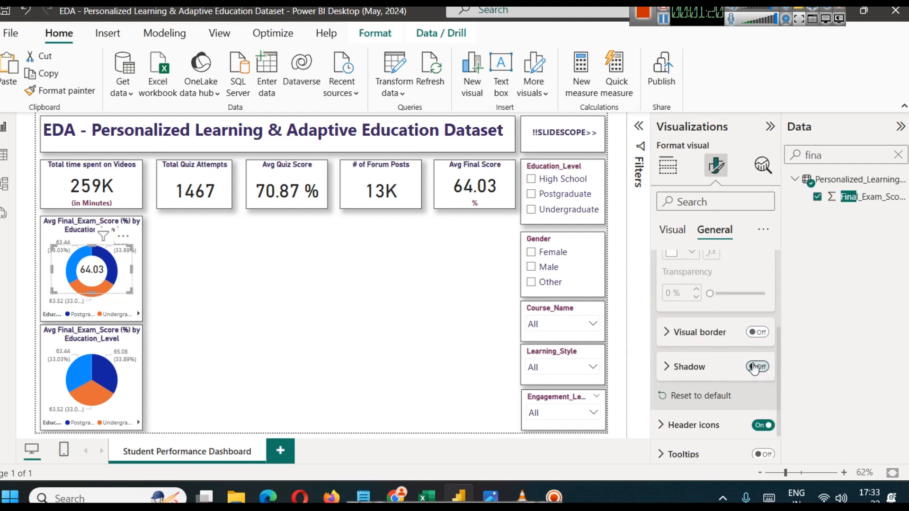
{"action": "left_click", "coordinate": [336, 309]}
{"action": "left_click", "coordinate": [86, 271]}
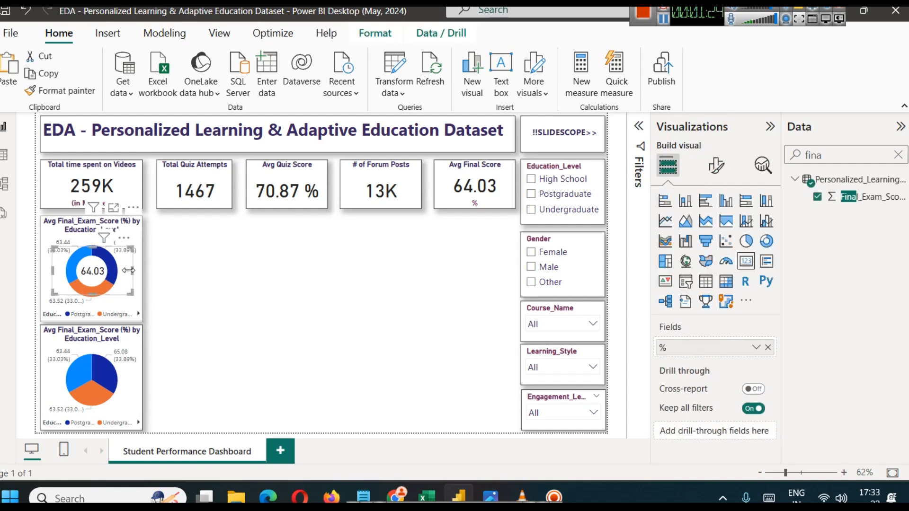
Step: Send the score card overlaid on the donut chart one level backward and check selecting the donut chart
{"action": "left_click", "coordinate": [374, 33]}
{"action": "left_click", "coordinate": [237, 92]}
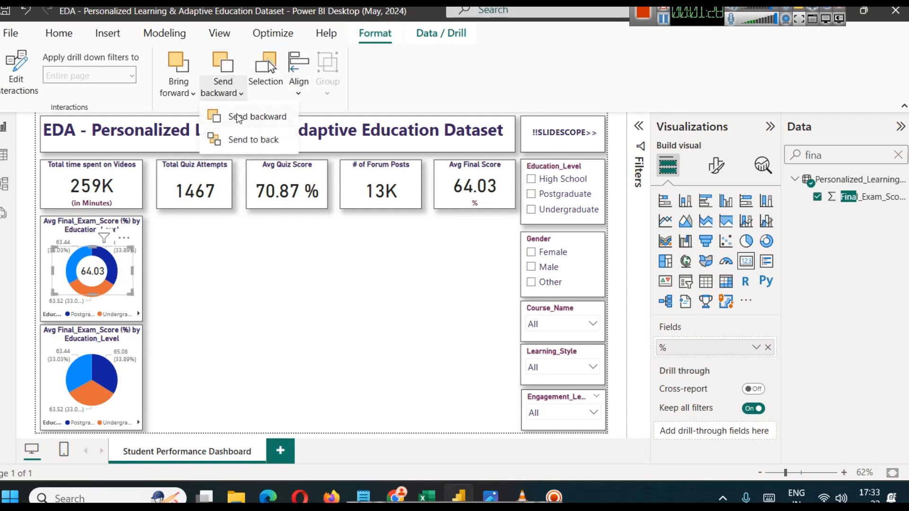
{"action": "left_click", "coordinate": [239, 116]}
{"action": "left_click", "coordinate": [258, 312]}
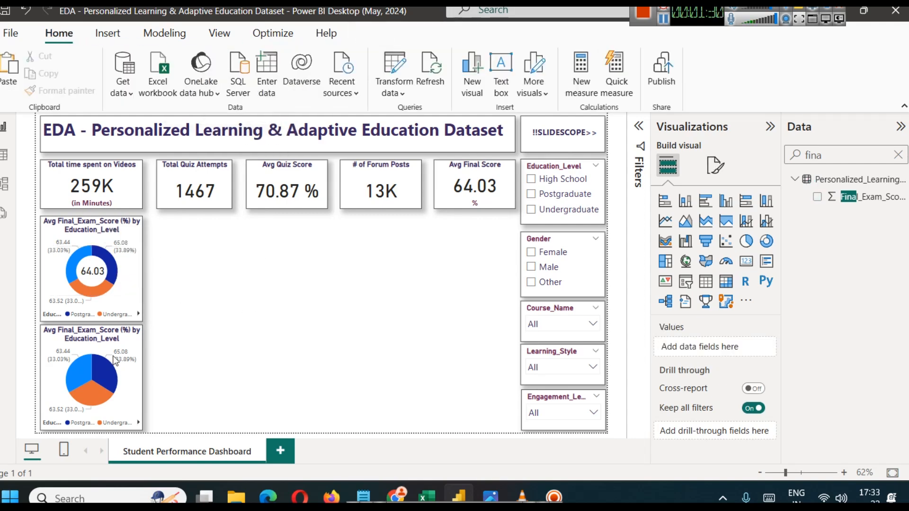
{"action": "left_click", "coordinate": [126, 267]}
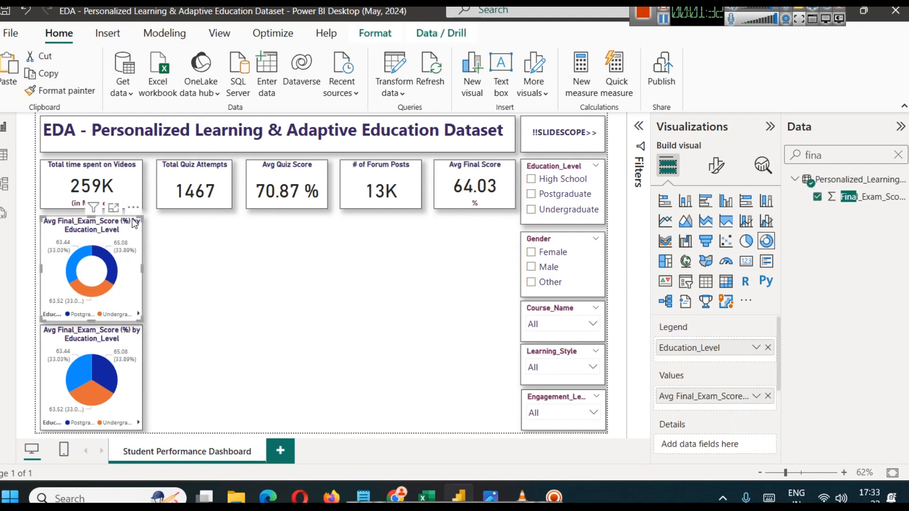
{"action": "left_click", "coordinate": [254, 296]}
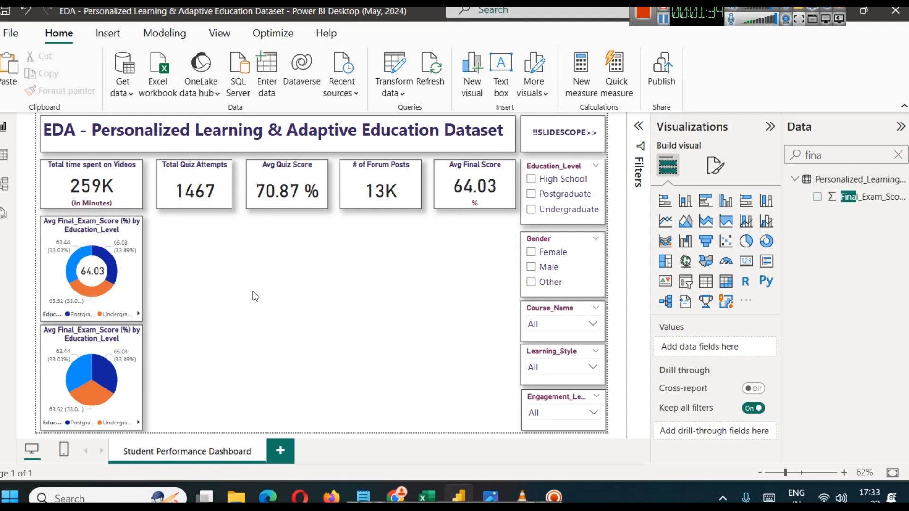
Step: Replace Education_Level with Gender as the legend field of the pie chart below the donut chart
{"action": "left_click", "coordinate": [104, 349]}
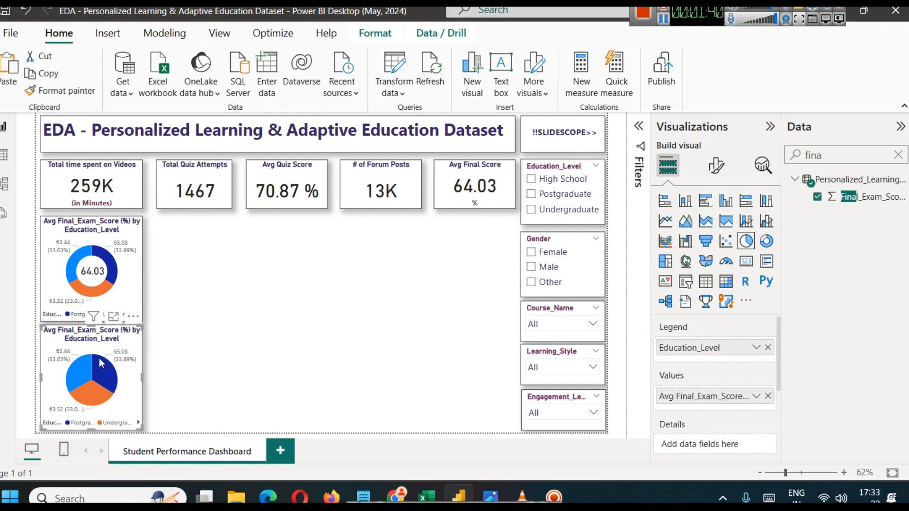
{"action": "left_click", "coordinate": [767, 348]}
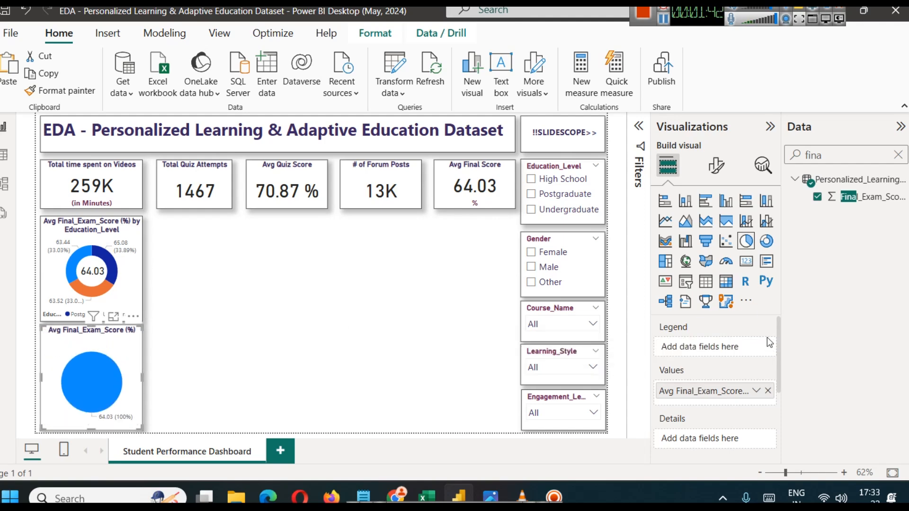
{"action": "left_click", "coordinate": [898, 155]}
{"action": "type", "text": "gende"}
{"action": "left_click_drag", "start_coordinate": [863, 199], "coordinate": [709, 344]}
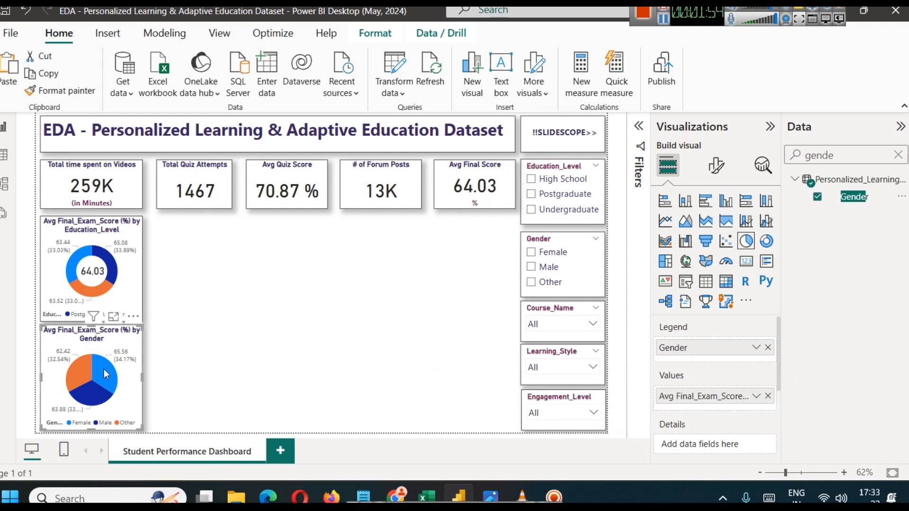
Step: Examine the pie chart's values, try the Education_Level slicer with Postgraduate, Undergraduate and all levels, and clear its selections and the field search
{"action": "mouse_move", "coordinate": [104, 374]}
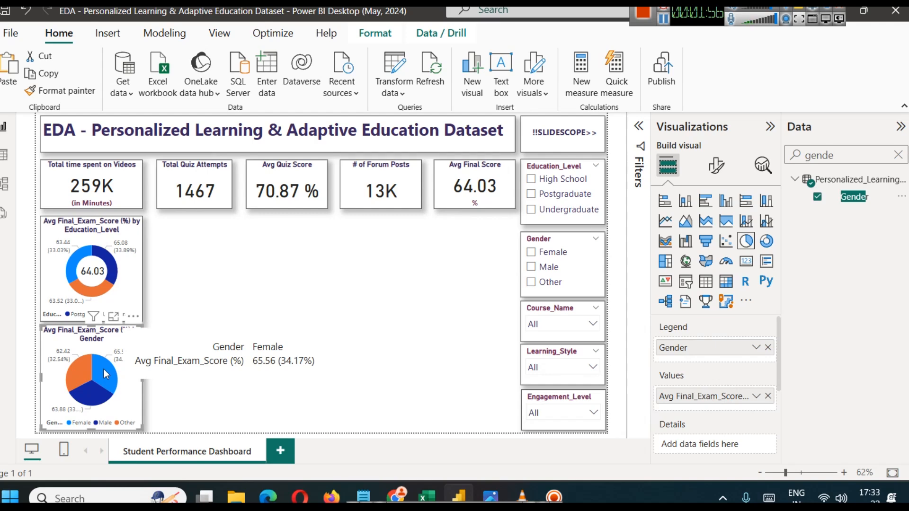
{"action": "mouse_move", "coordinate": [81, 398]}
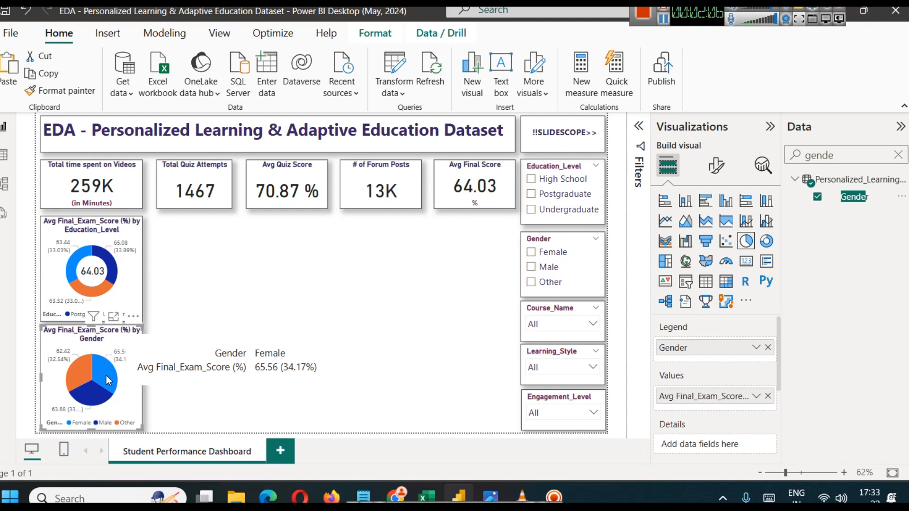
{"action": "left_click", "coordinate": [552, 195]}
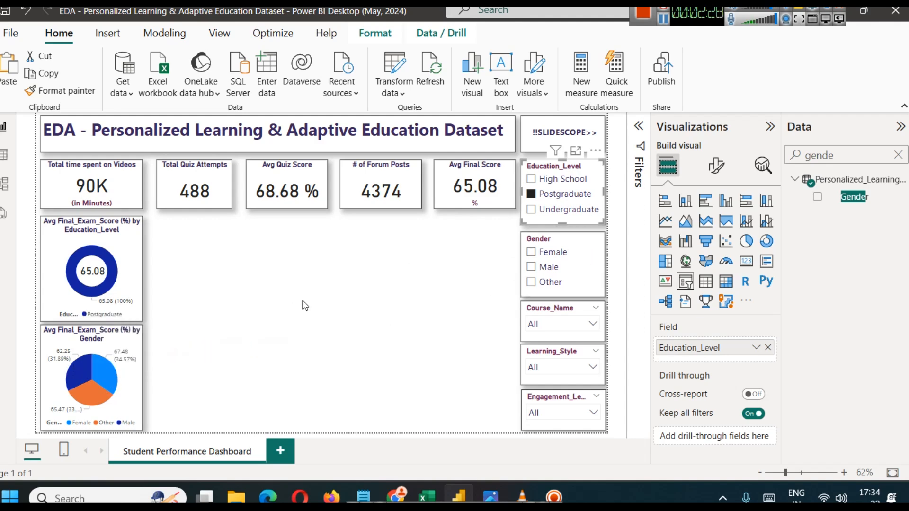
{"action": "left_click", "coordinate": [563, 210]}
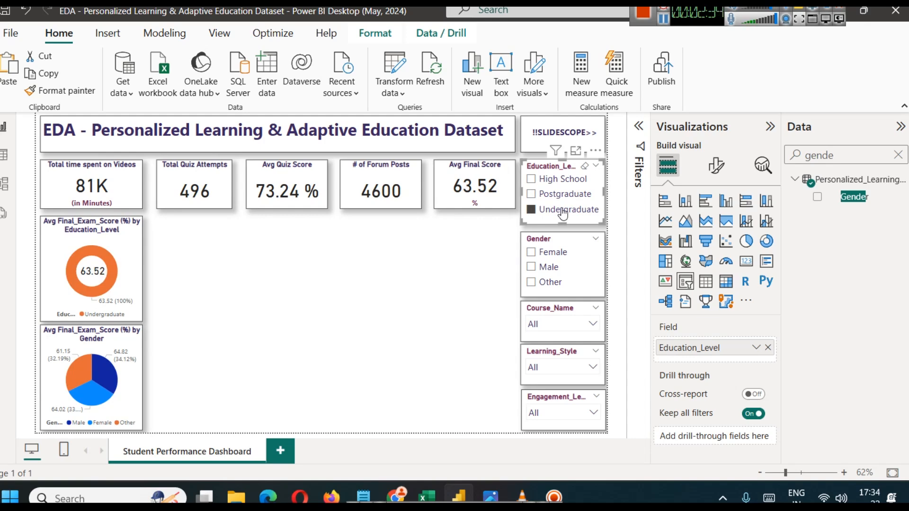
{"action": "left_click", "coordinate": [558, 197], "text": "ctrl"}
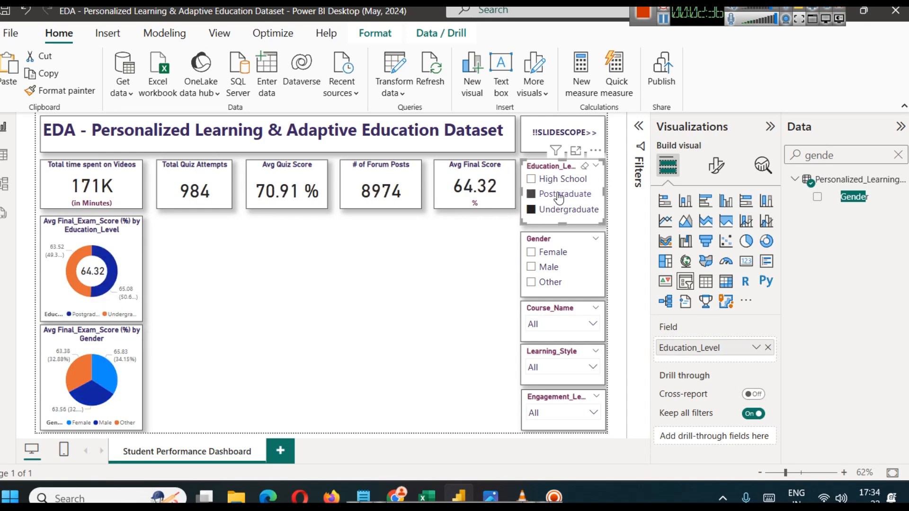
{"action": "left_click", "coordinate": [559, 184], "text": "ctrl"}
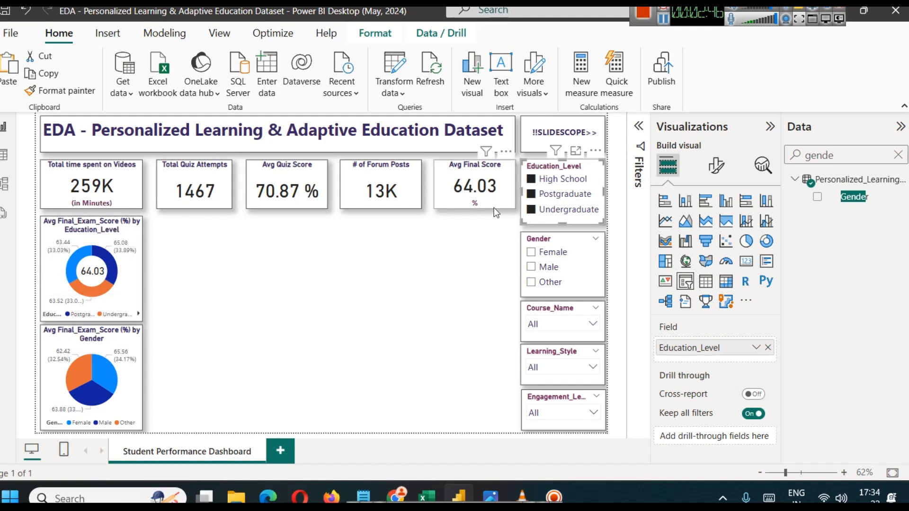
{"action": "left_click", "coordinate": [586, 167]}
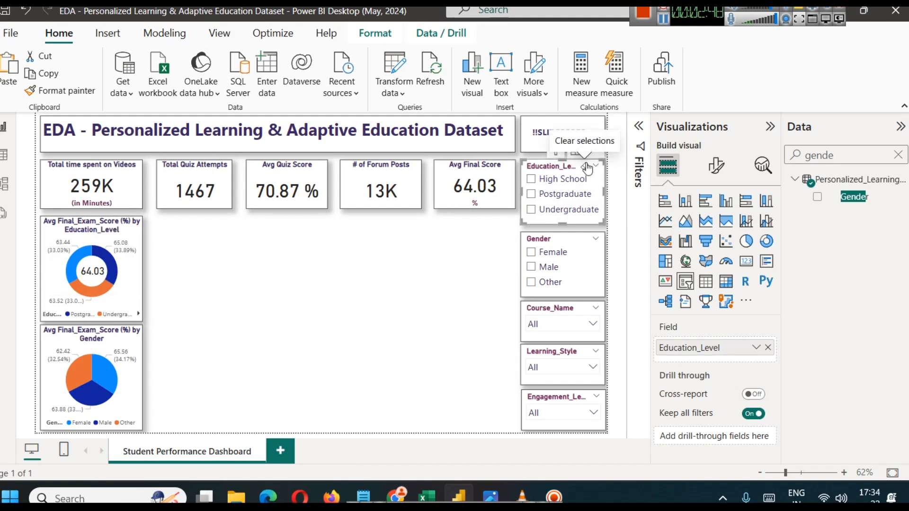
{"action": "left_click", "coordinate": [309, 313]}
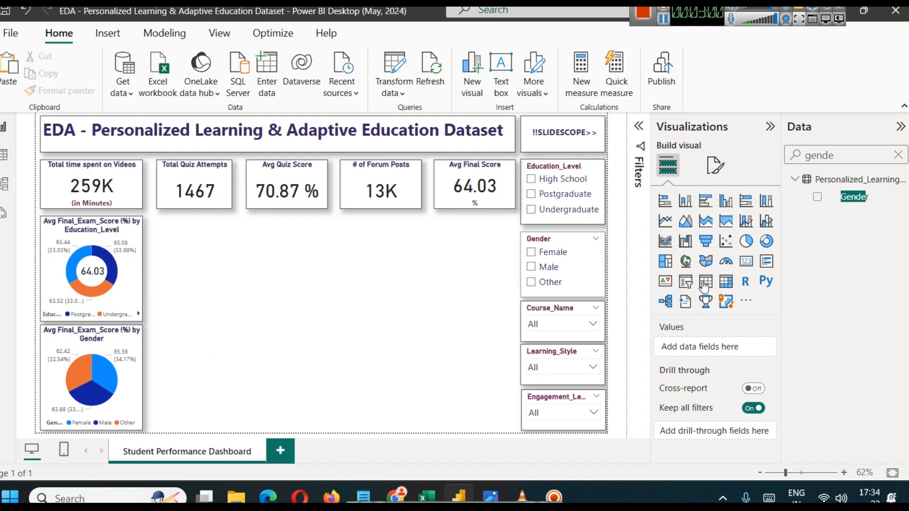
{"action": "left_click", "coordinate": [898, 154]}
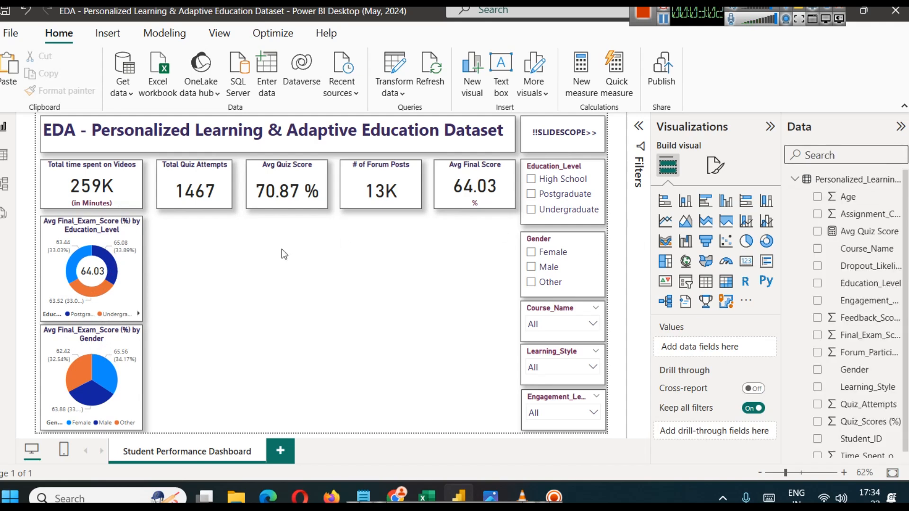
{"action": "left_click", "coordinate": [532, 311]}
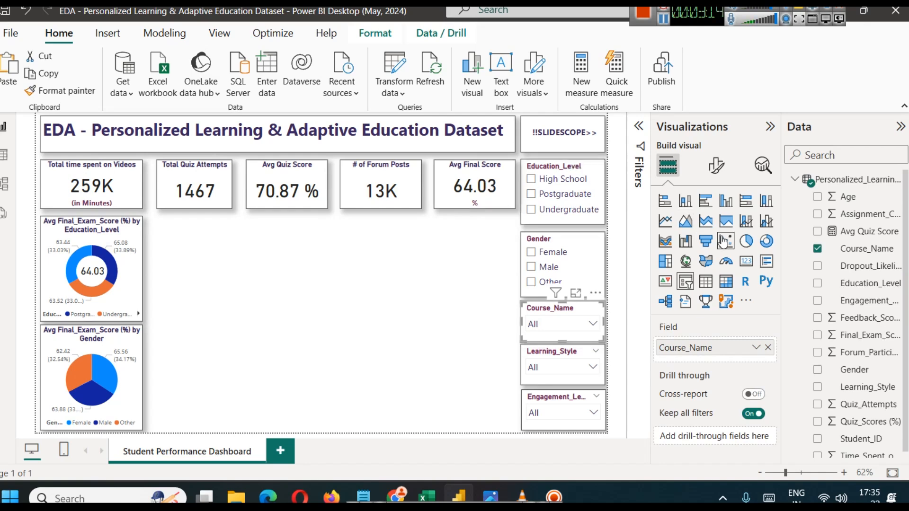
{"action": "left_click", "coordinate": [745, 223]}
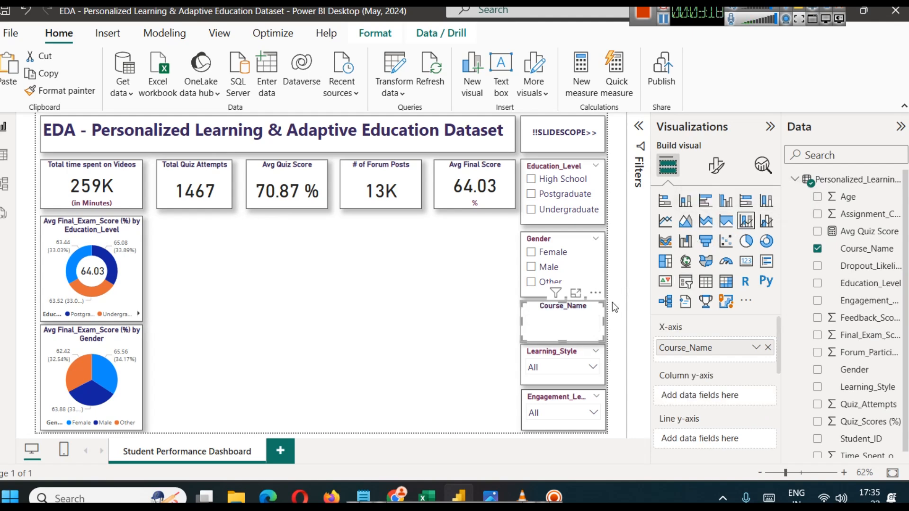
{"action": "key", "text": "ctrl+z"}
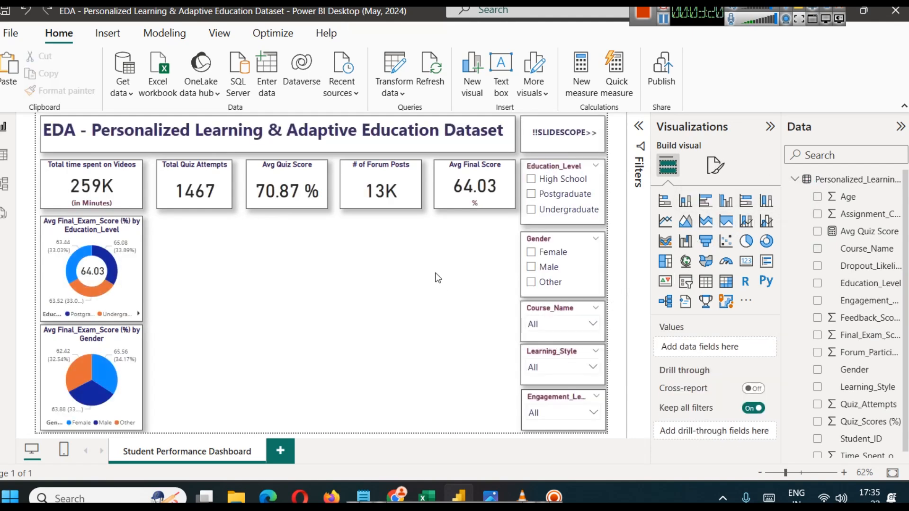
Step: Add a line and stacked column chart with Course_Name as X-axis, spanning the second and third cards' width and formatted like the donut chart
{"action": "left_click", "coordinate": [747, 223]}
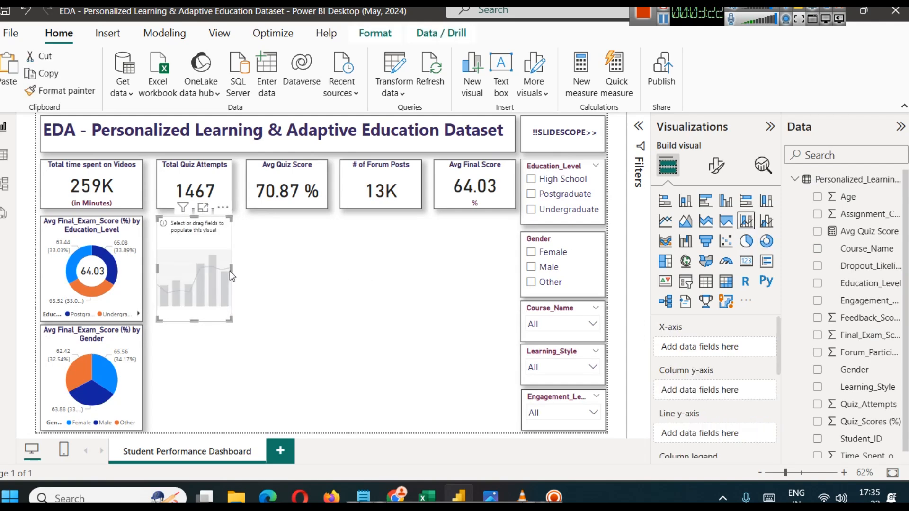
{"action": "left_click_drag", "start_coordinate": [232, 271], "coordinate": [328, 260]}
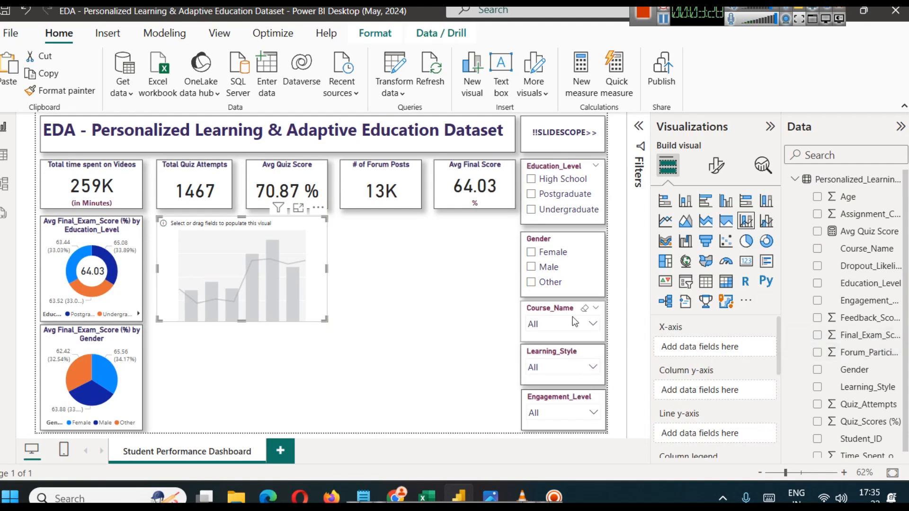
{"action": "left_click_drag", "start_coordinate": [851, 249], "coordinate": [709, 350]}
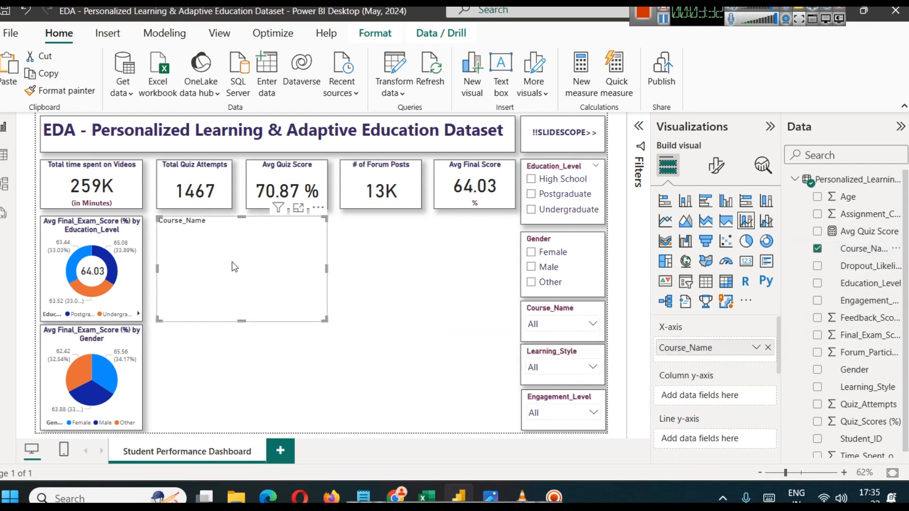
{"action": "left_click", "coordinate": [132, 253]}
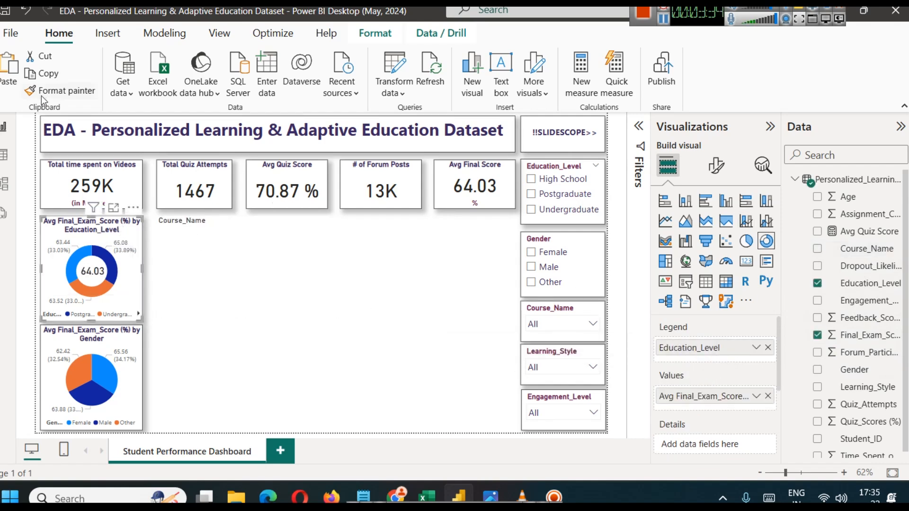
{"action": "left_click", "coordinate": [209, 252]}
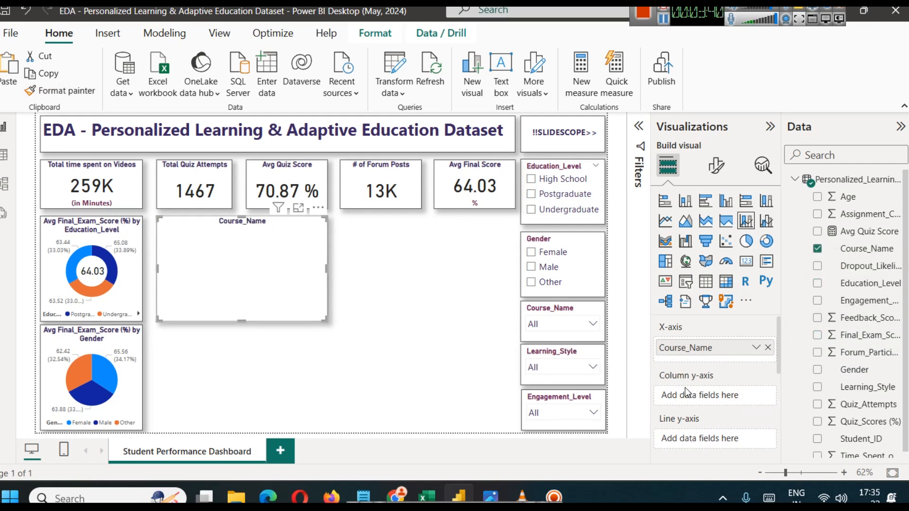
Step: Plot Final_Exam_Score (%) on the new chart's column y-axis and aggregate it as Average
{"action": "scroll", "coordinate": [778, 333], "scroll_direction": "down", "scroll_amount": 1}
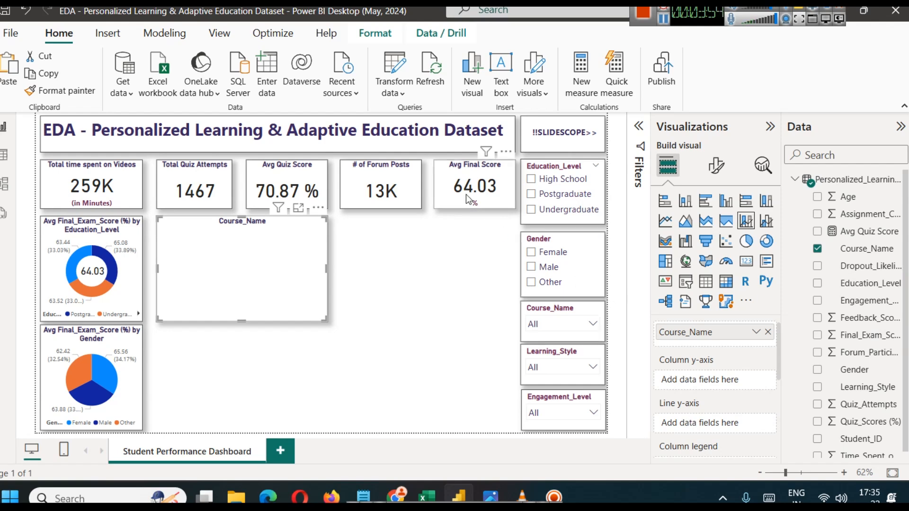
{"action": "left_click", "coordinate": [835, 156]}
{"action": "type", "text": "ave"}
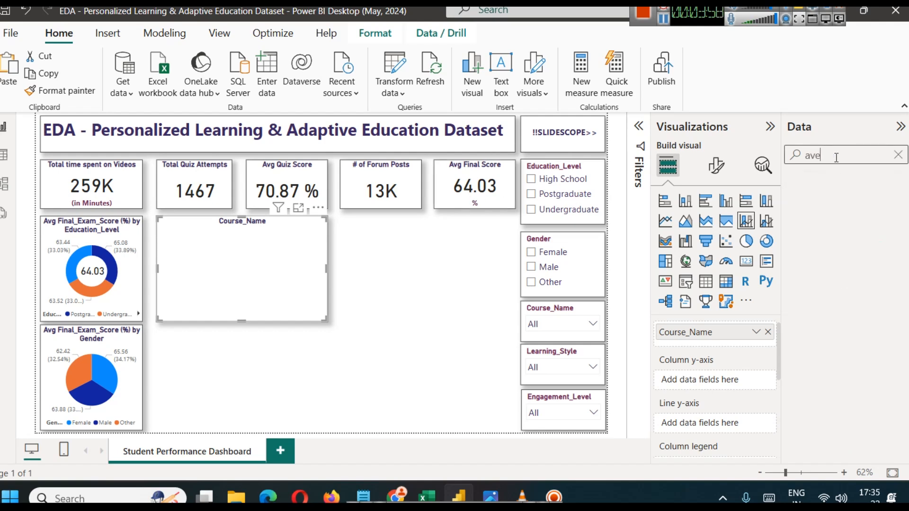
{"action": "key", "text": "BackSpace"}
{"action": "key", "text": "BackSpace"}
{"action": "key", "text": "BackSpace"}
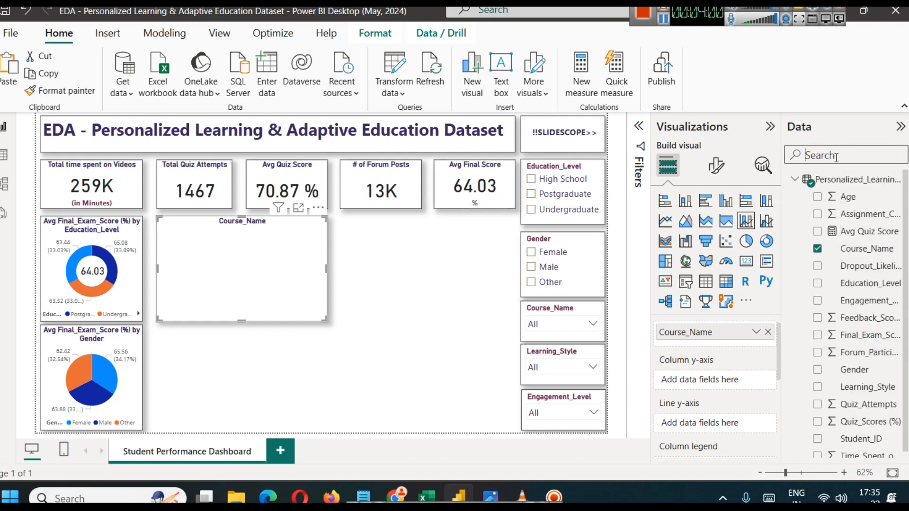
{"action": "type", "text": "fia"}
{"action": "key", "text": "BackSpace"}
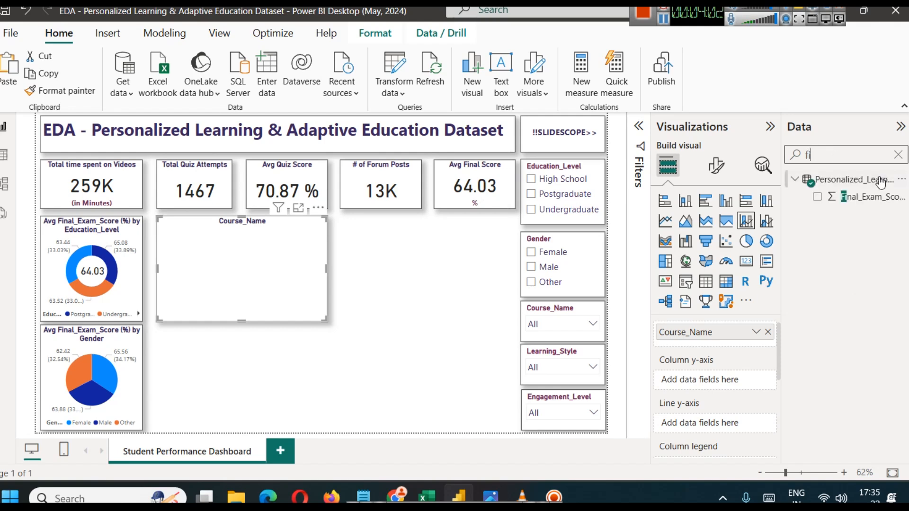
{"action": "left_click_drag", "start_coordinate": [873, 197], "coordinate": [732, 380]}
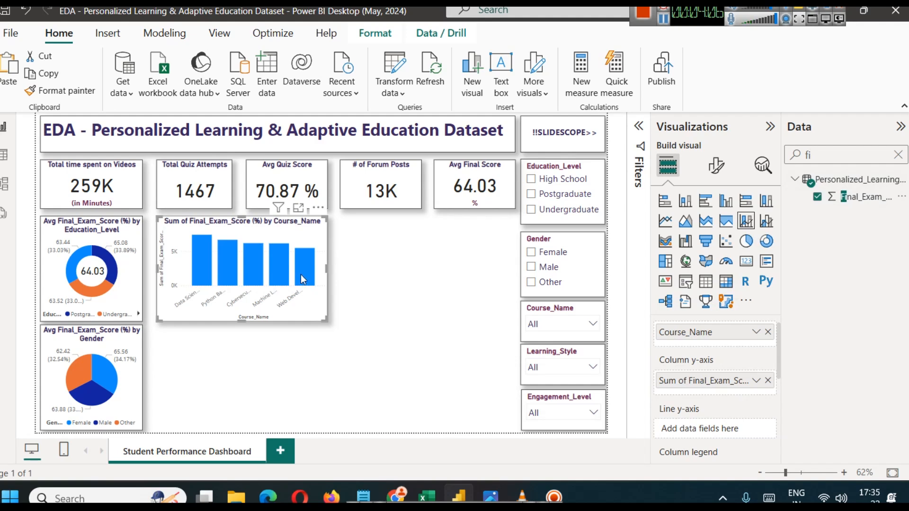
{"action": "mouse_move", "coordinate": [303, 279]}
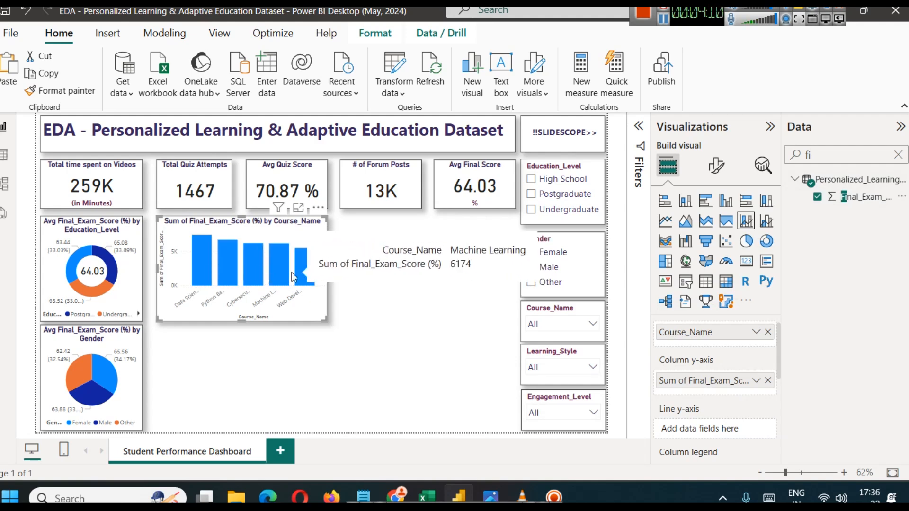
{"action": "left_click", "coordinate": [757, 381]}
{"action": "left_click", "coordinate": [785, 220]}
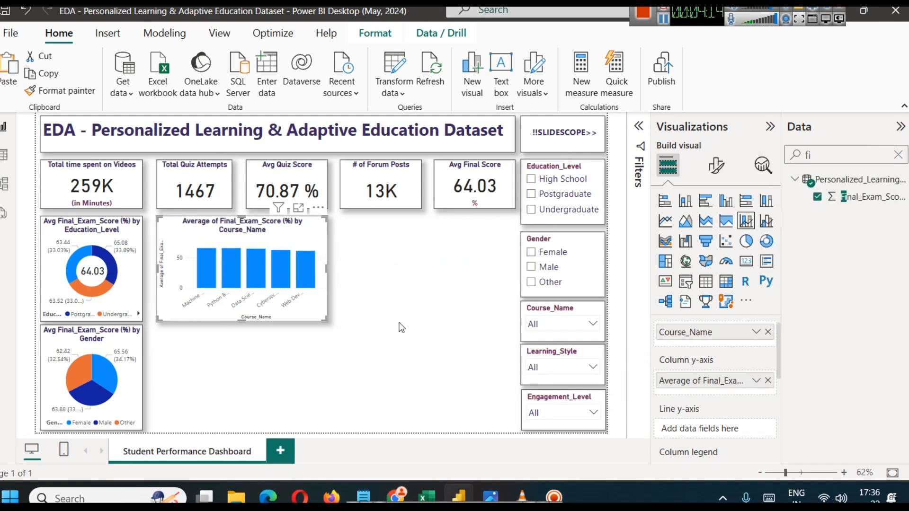
Step: Inspect the course averages in the column chart and turn on its data labels
{"action": "mouse_move", "coordinate": [199, 262]}
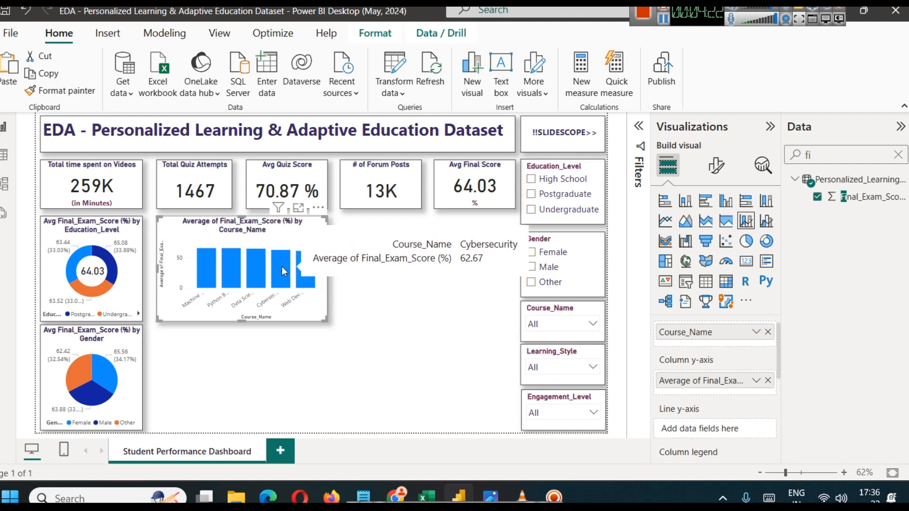
{"action": "mouse_move", "coordinate": [283, 266]}
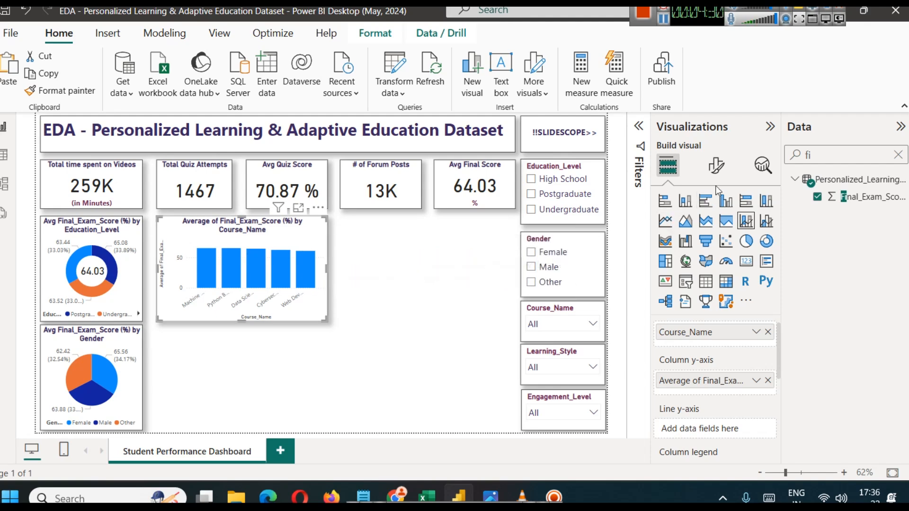
{"action": "left_click", "coordinate": [715, 166]}
{"action": "scroll", "coordinate": [757, 378], "scroll_direction": "down", "scroll_amount": 3}
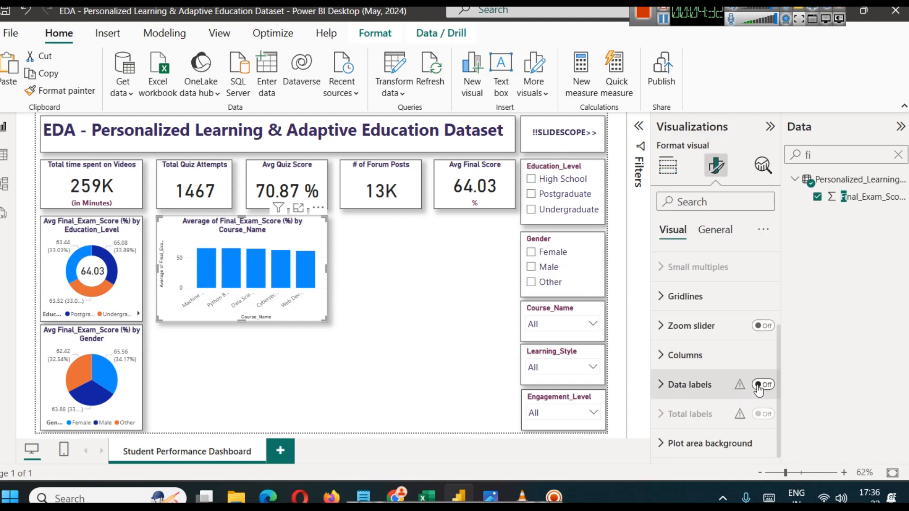
{"action": "left_click", "coordinate": [758, 386]}
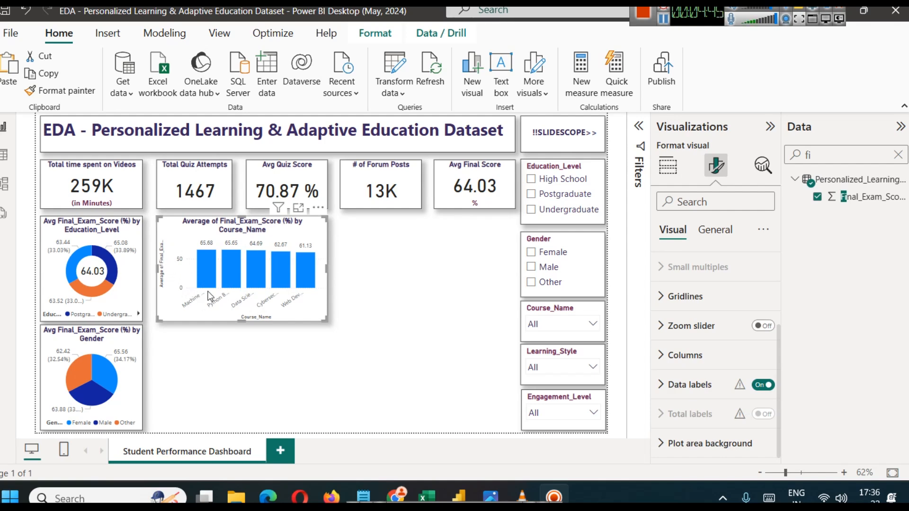
Step: Try hiding the X-axis values of the course column chart, and turn them back on
{"action": "left_click", "coordinate": [718, 227]}
{"action": "left_click", "coordinate": [671, 230]}
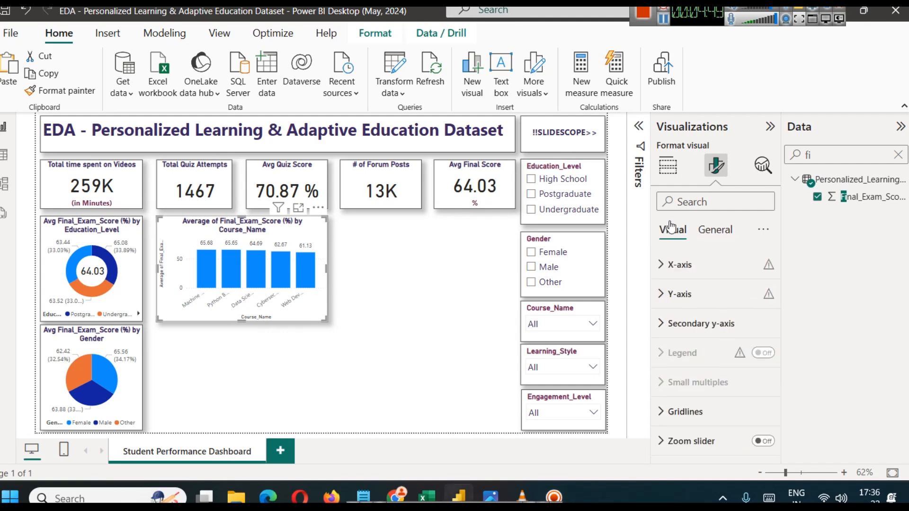
{"action": "left_click", "coordinate": [681, 265]}
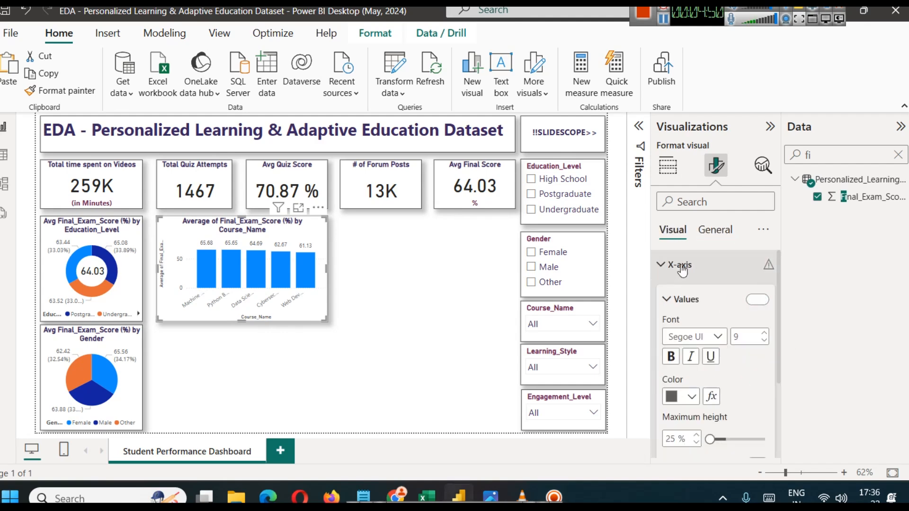
{"action": "left_click", "coordinate": [752, 300]}
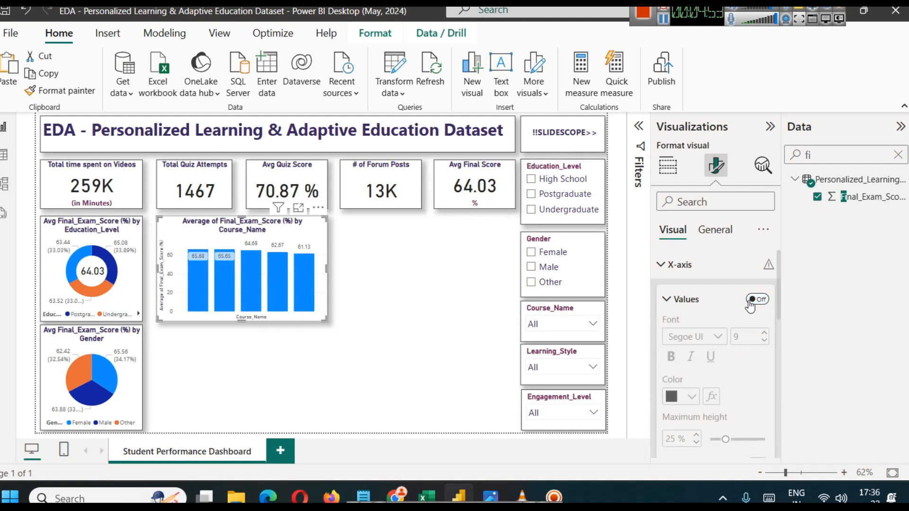
{"action": "scroll", "coordinate": [709, 336], "scroll_direction": "down", "scroll_amount": 5}
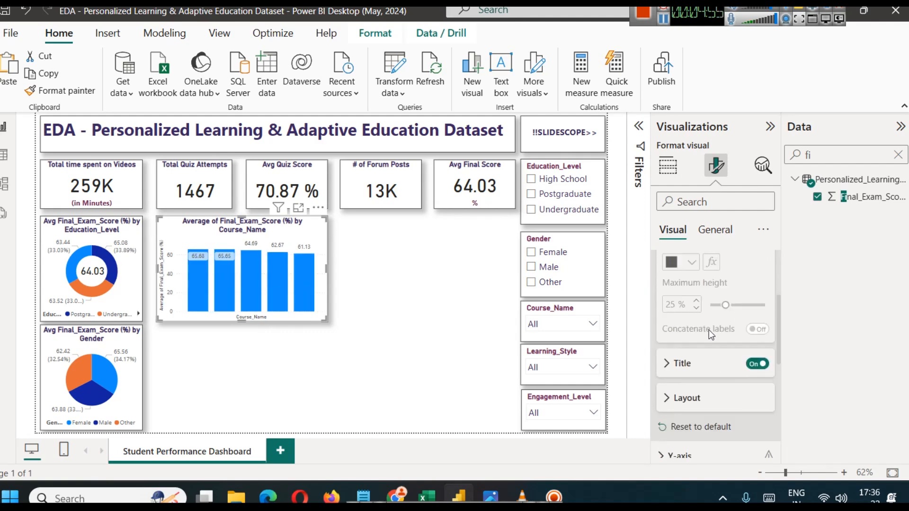
{"action": "scroll", "coordinate": [710, 336], "scroll_direction": "down", "scroll_amount": 1}
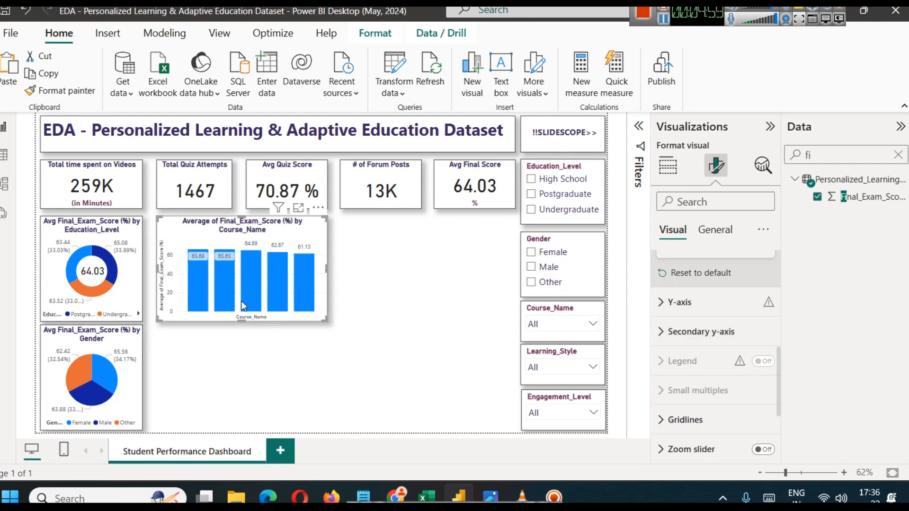
{"action": "scroll", "coordinate": [692, 282], "scroll_direction": "up", "scroll_amount": 5}
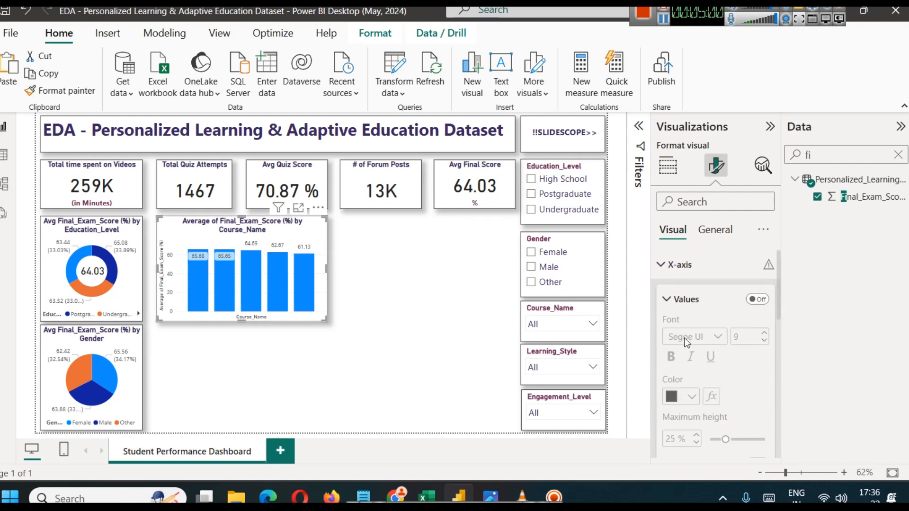
{"action": "left_click", "coordinate": [756, 303]}
Step: Turn off the Y-axis title and Y-axis values of the course column chart
{"action": "scroll", "coordinate": [696, 322], "scroll_direction": "down", "scroll_amount": 5}
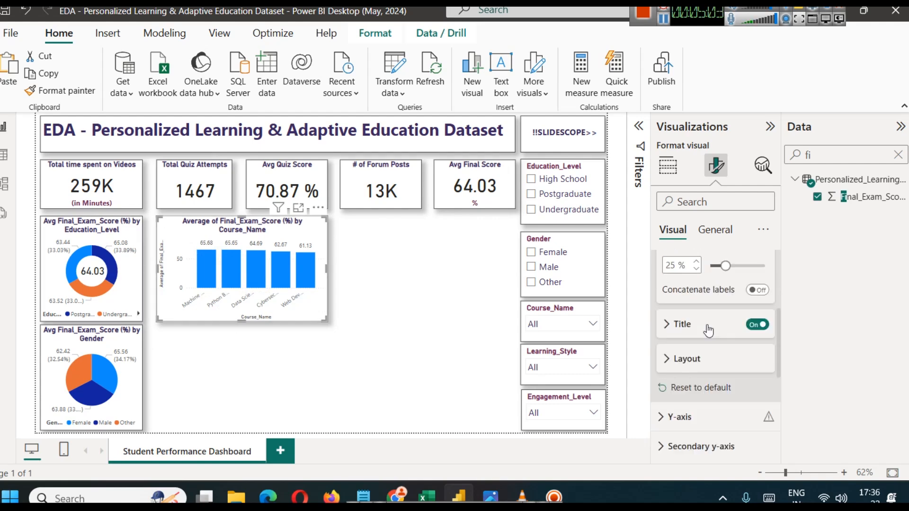
{"action": "scroll", "coordinate": [708, 331], "scroll_direction": "down", "scroll_amount": 2}
{"action": "left_click", "coordinate": [682, 374]}
{"action": "scroll", "coordinate": [684, 374], "scroll_direction": "down", "scroll_amount": 3}
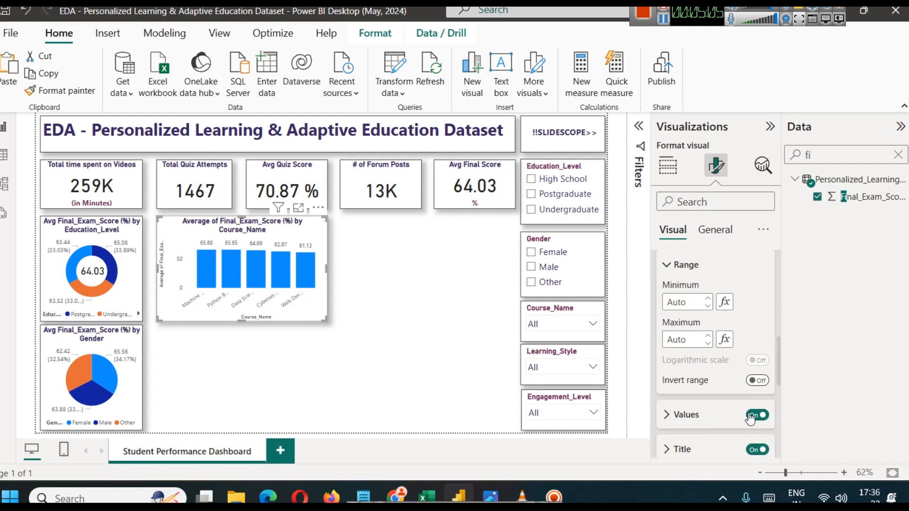
{"action": "scroll", "coordinate": [755, 419], "scroll_direction": "down", "scroll_amount": 2}
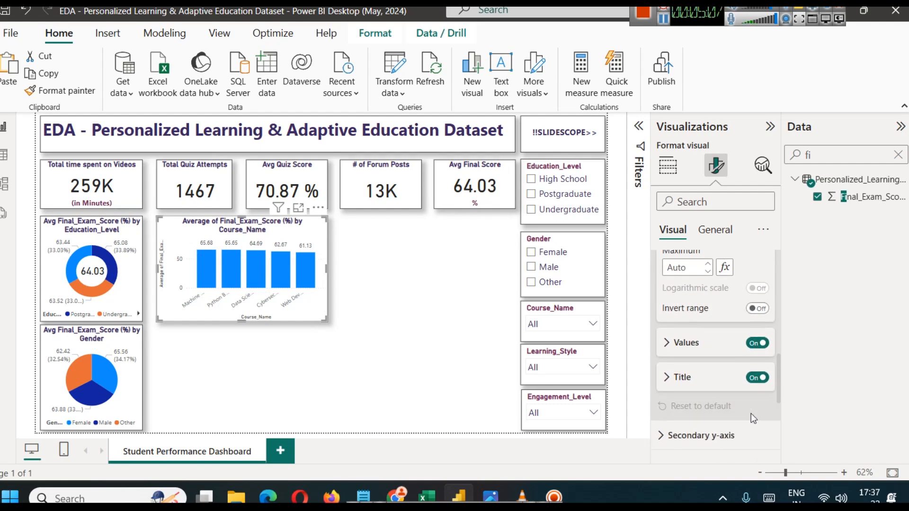
{"action": "left_click", "coordinate": [756, 380]}
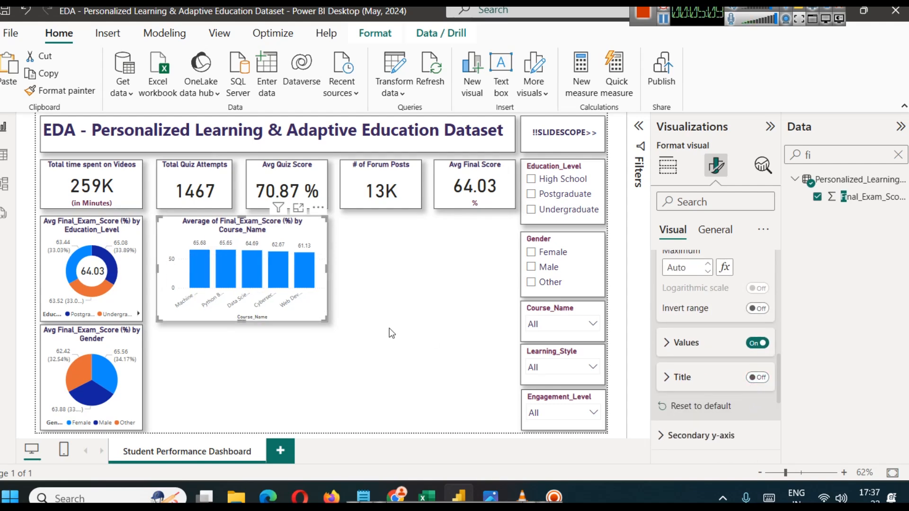
{"action": "left_click", "coordinate": [756, 344]}
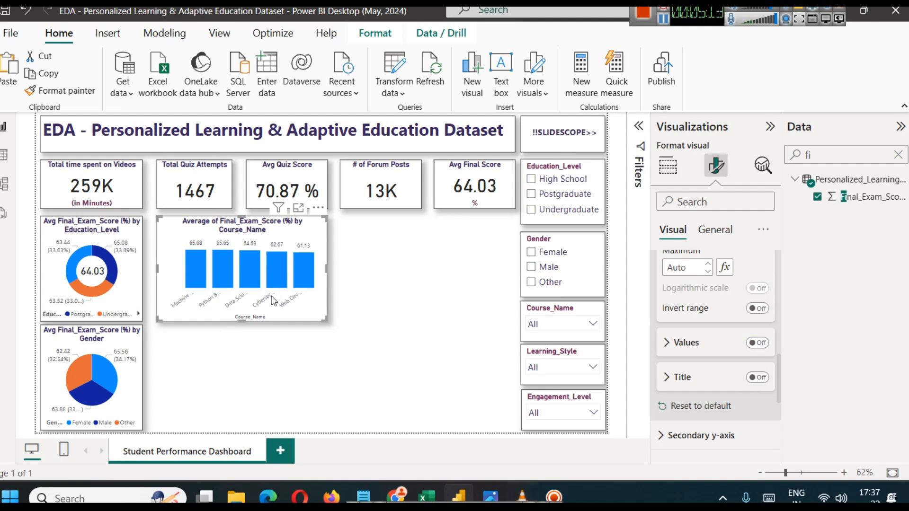
{"action": "scroll", "coordinate": [694, 345], "scroll_direction": "down", "scroll_amount": 3}
{"action": "scroll", "coordinate": [686, 347], "scroll_direction": "up", "scroll_amount": 10}
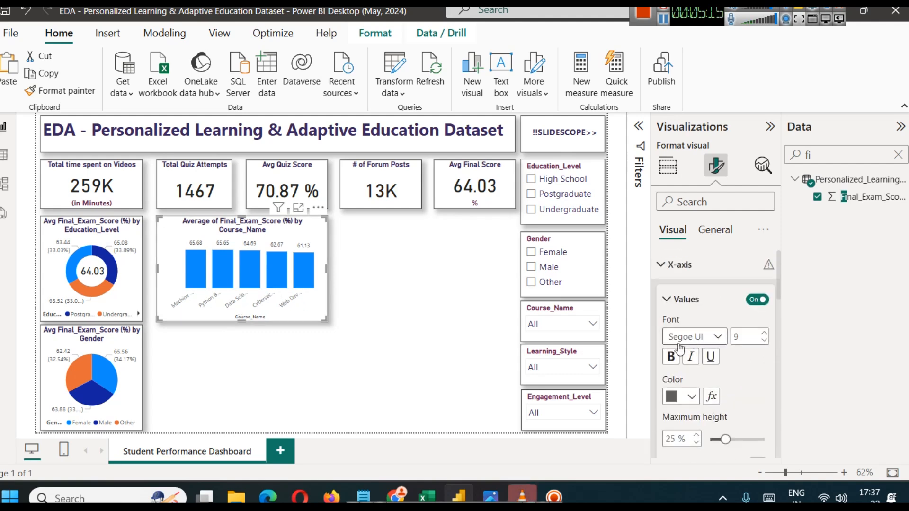
Step: Return to the chart's field setup and replace the data field search with "quiz"
{"action": "left_click", "coordinate": [666, 174]}
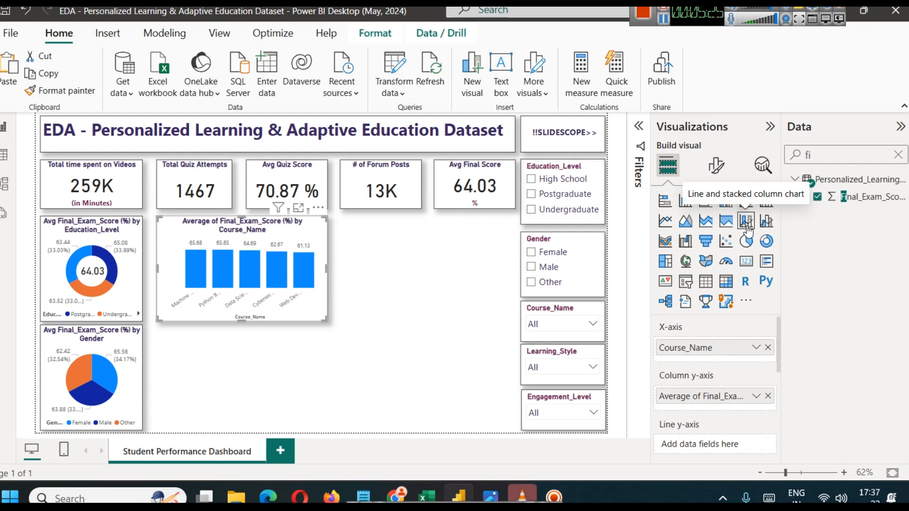
{"action": "scroll", "coordinate": [751, 378], "scroll_direction": "down", "scroll_amount": 3}
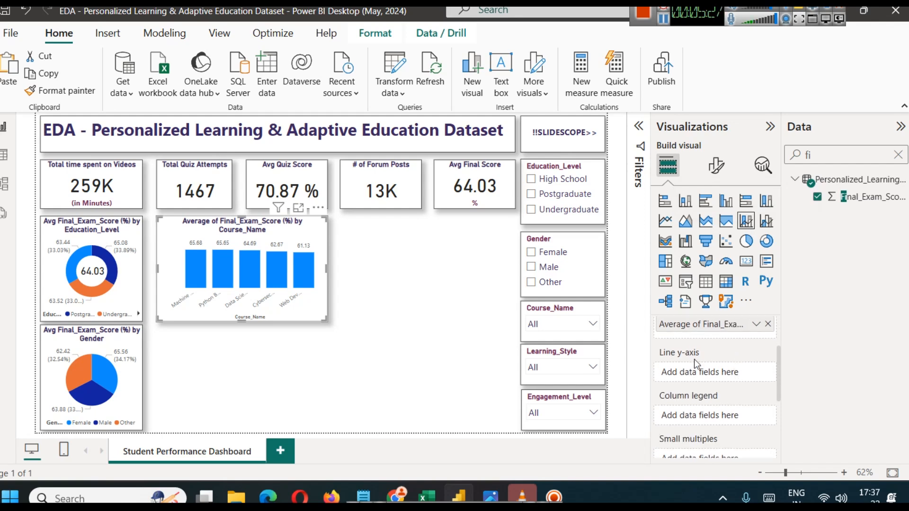
{"action": "left_click", "coordinate": [898, 155]}
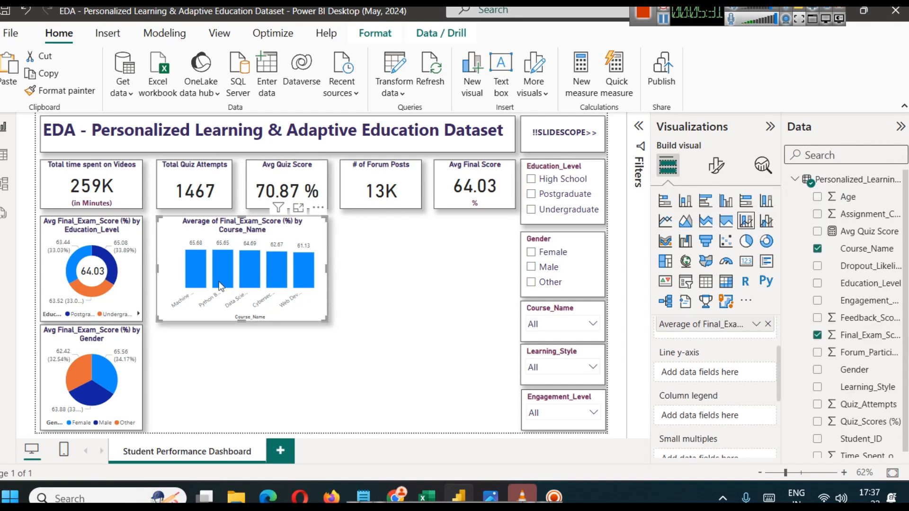
{"action": "mouse_move", "coordinate": [310, 289]}
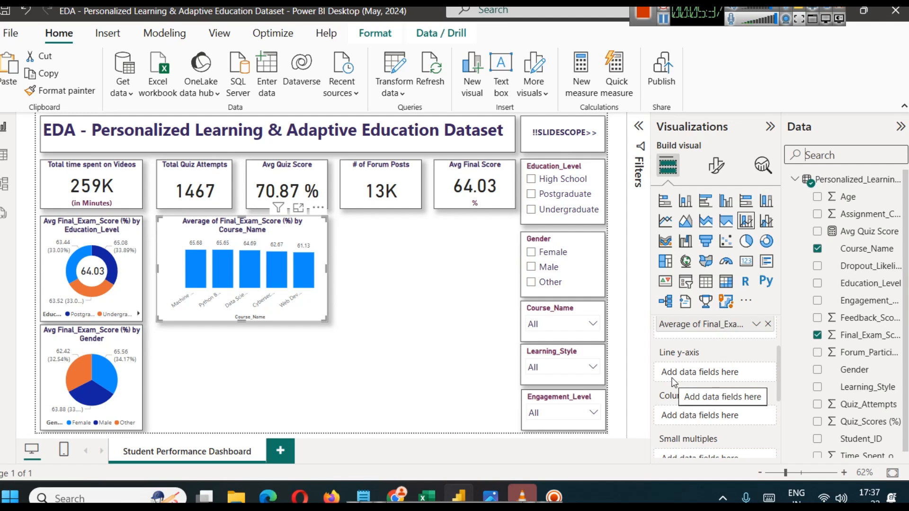
{"action": "scroll", "coordinate": [712, 352], "scroll_direction": "up", "scroll_amount": 2}
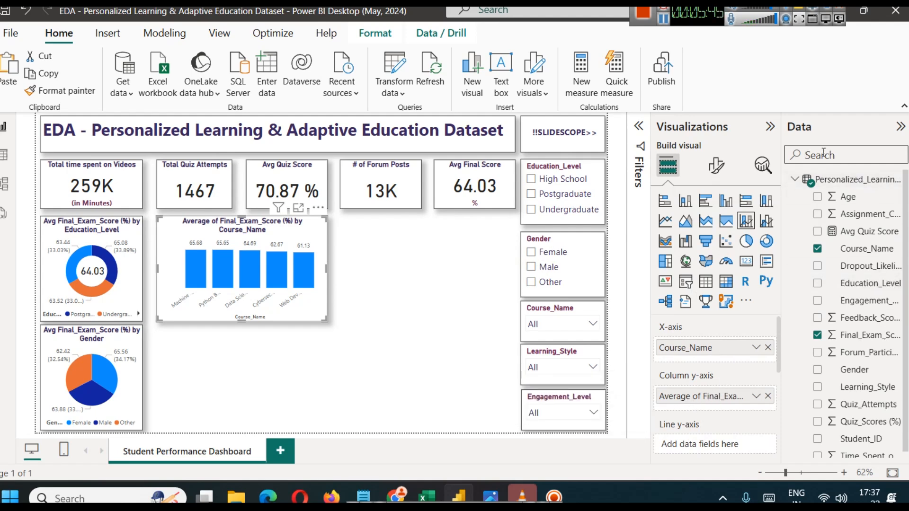
{"action": "type", "text": "q"}
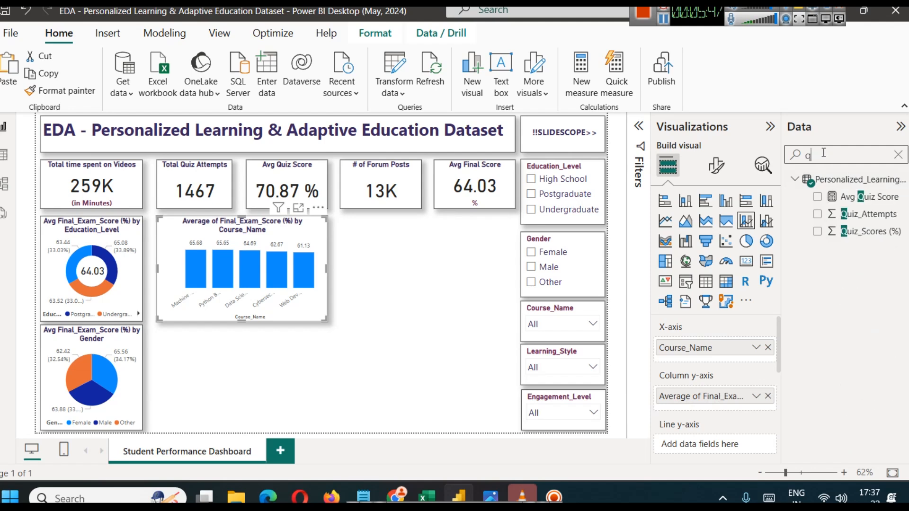
{"action": "type", "text": "uiz"}
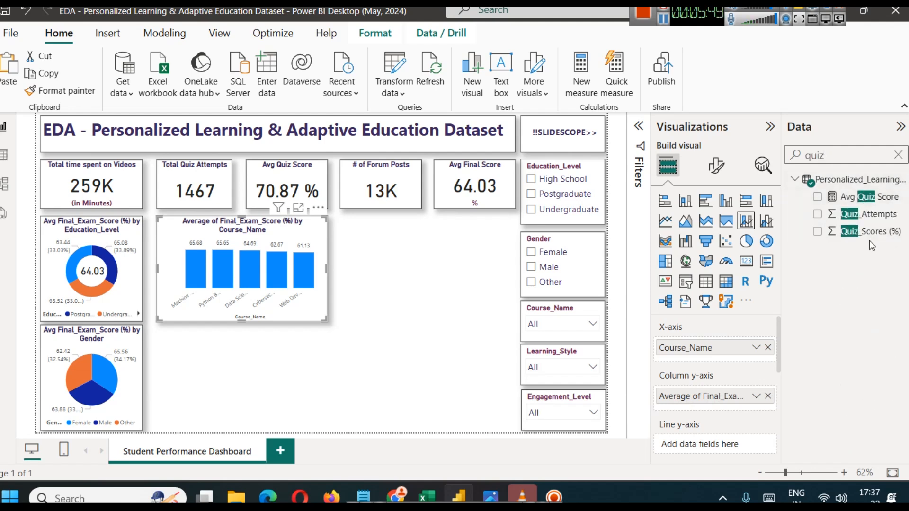
Step: Try to add the Avg Quiz Score measure to the chart's column y-axis, and check the measure's formula
{"action": "left_click_drag", "start_coordinate": [864, 200], "coordinate": [738, 402]}
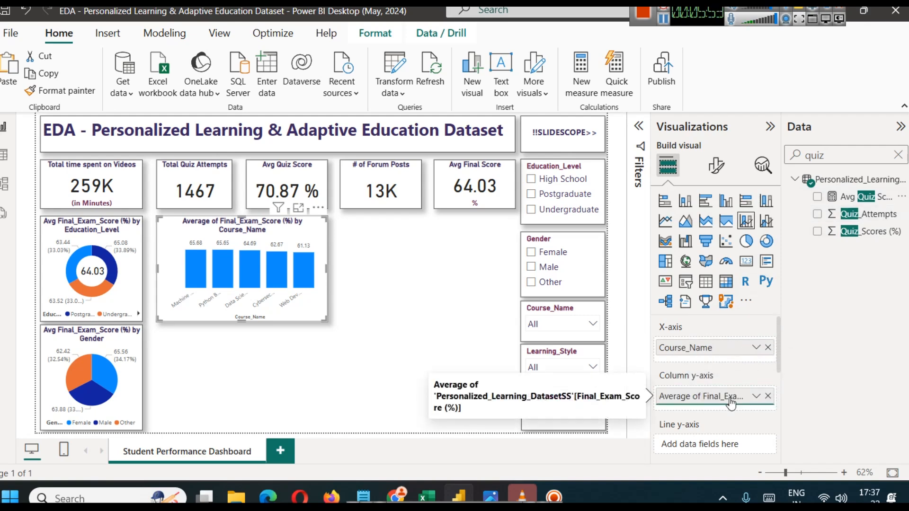
{"action": "scroll", "coordinate": [724, 379], "scroll_direction": "down", "scroll_amount": 3}
{"action": "scroll", "coordinate": [730, 405], "scroll_direction": "up", "scroll_amount": 3}
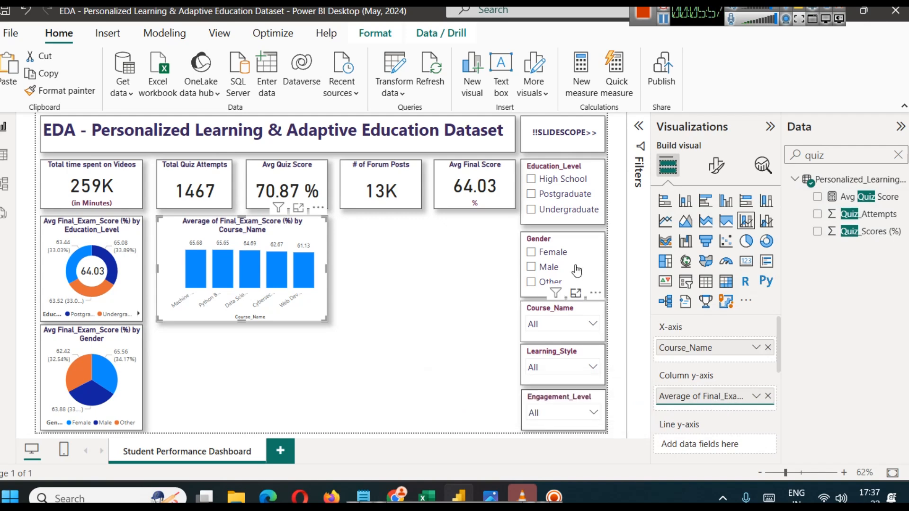
{"action": "left_click", "coordinate": [663, 18]}
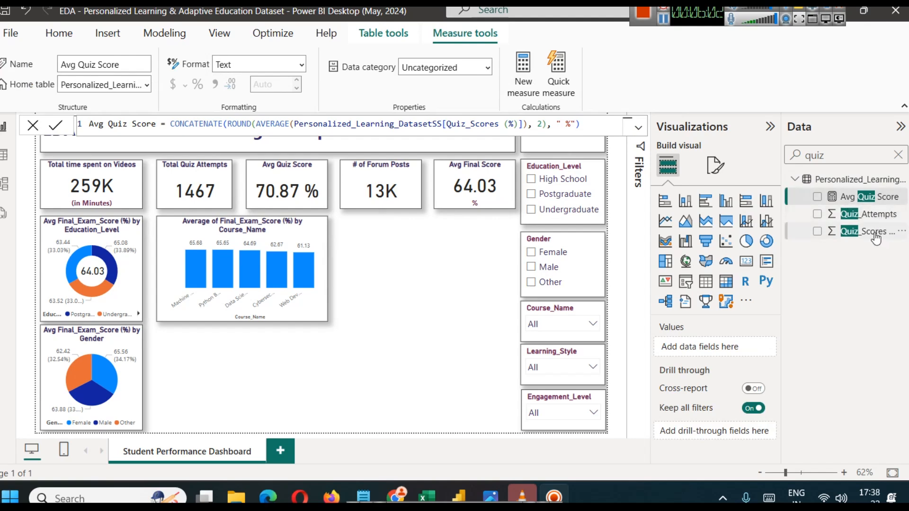
{"action": "left_click", "coordinate": [202, 244]}
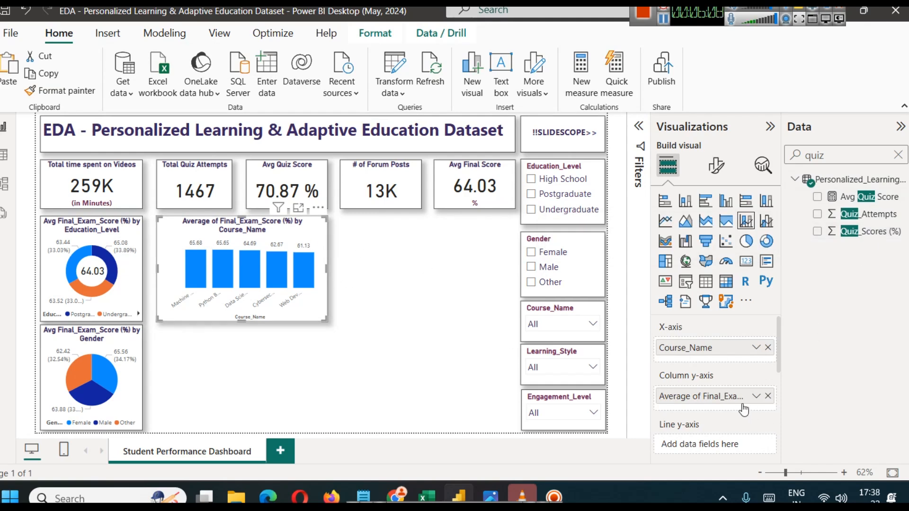
Step: Add Quiz_Scores (%) to the chart's column y-axis, aggregate it as Average, and inspect the stacked columns in focus mode
{"action": "left_click_drag", "start_coordinate": [880, 231], "coordinate": [732, 410]}
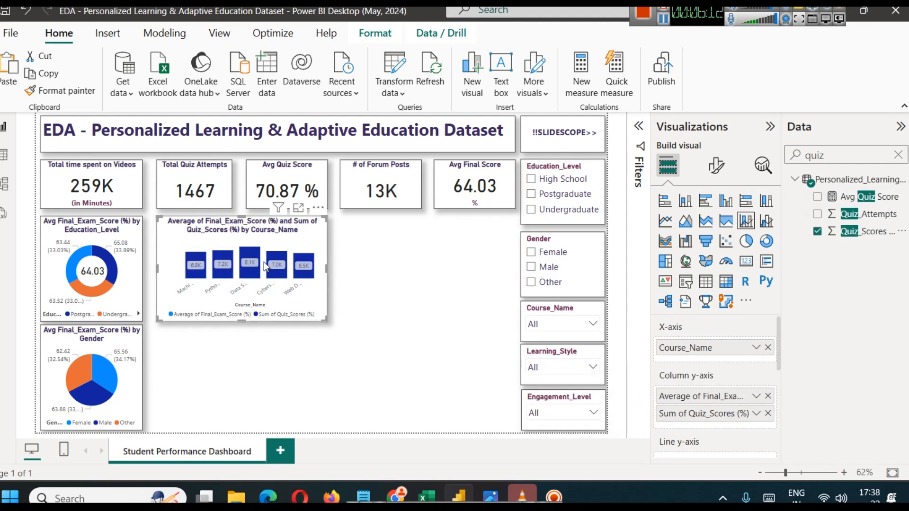
{"action": "left_click", "coordinate": [298, 208]}
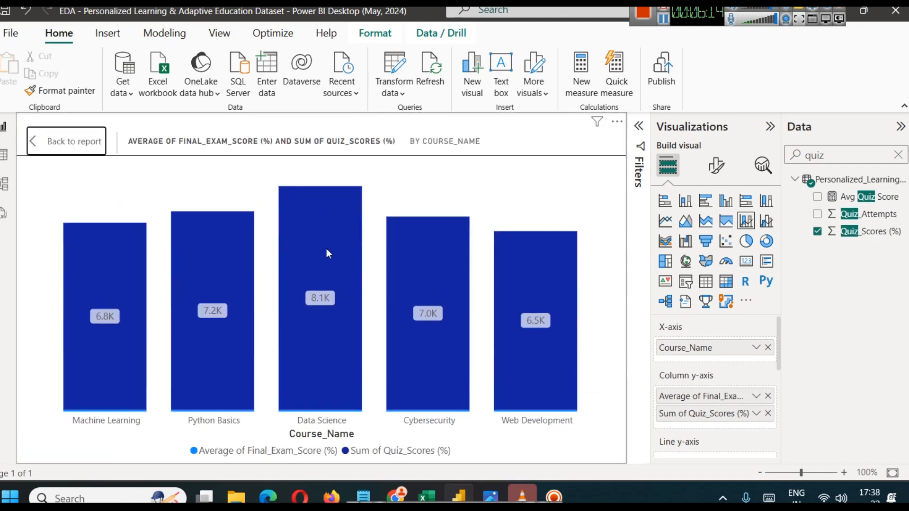
{"action": "left_click", "coordinate": [66, 141]}
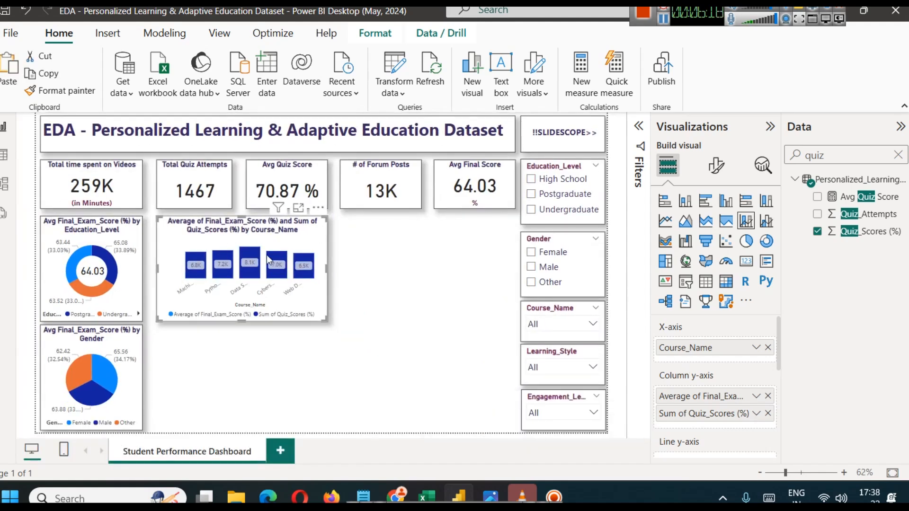
{"action": "left_click", "coordinate": [756, 413]}
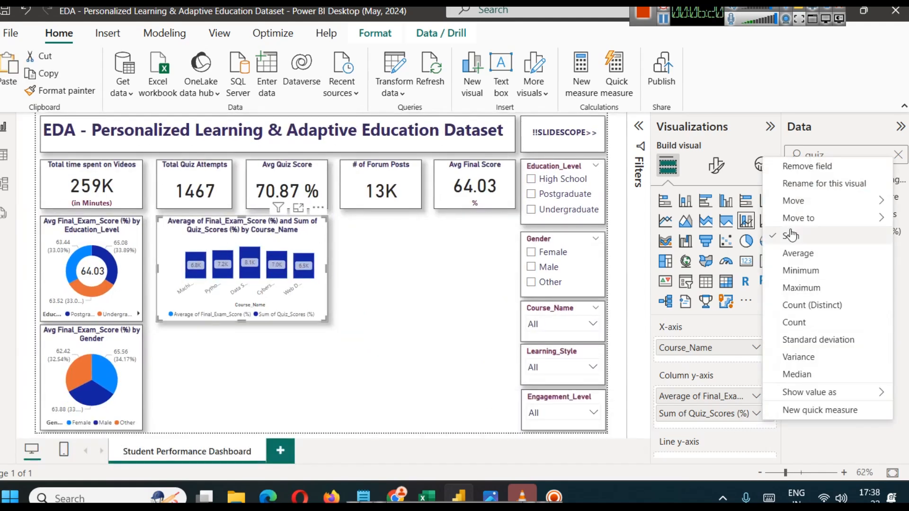
{"action": "left_click", "coordinate": [800, 253]}
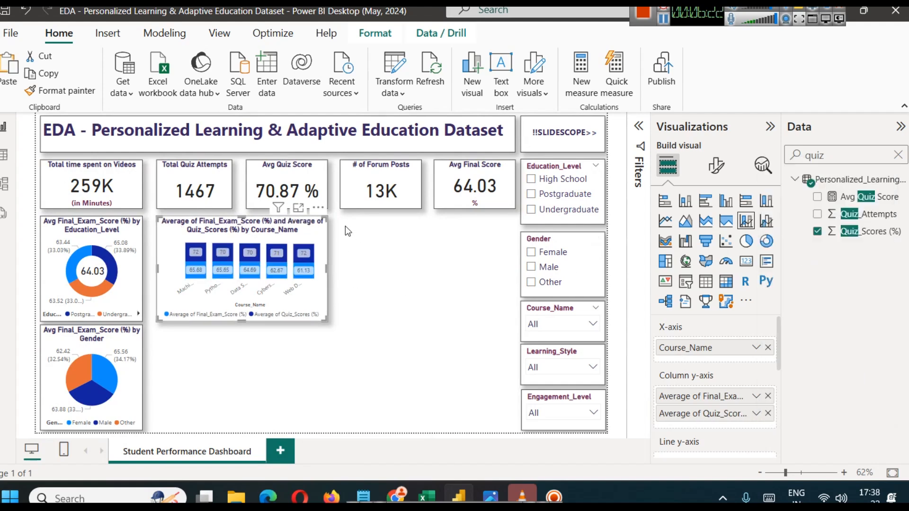
{"action": "left_click", "coordinate": [298, 208]}
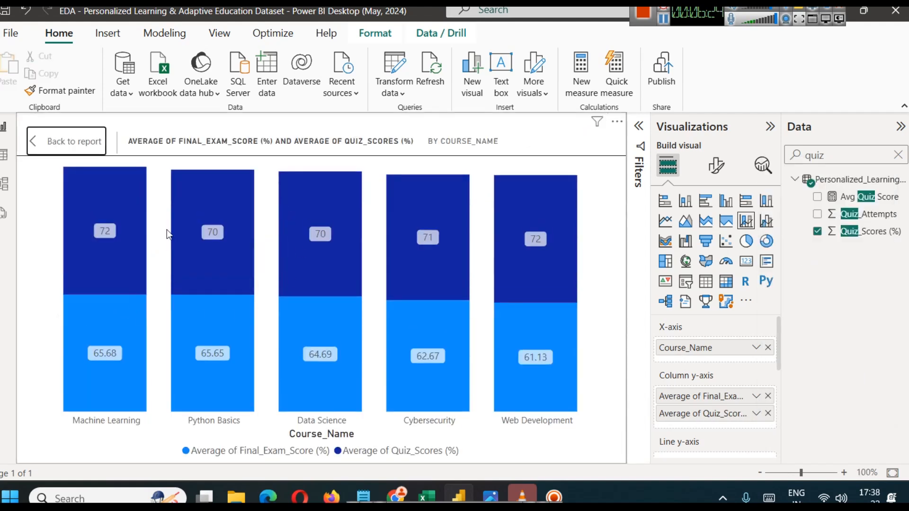
{"action": "left_click", "coordinate": [71, 141]}
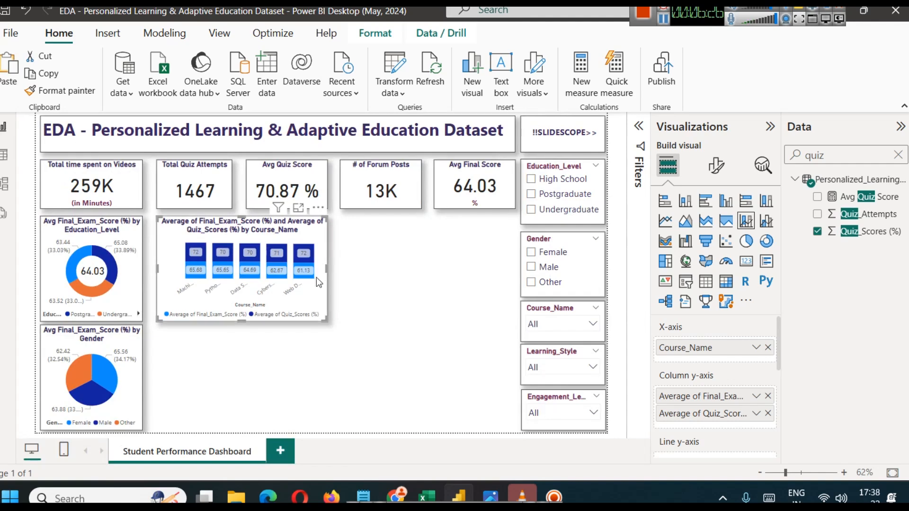
Step: Change the visual to a line and clustered column chart with Quiz_Scores (%) on the line y-axis instead of the columns, aggregated as Average
{"action": "left_click", "coordinate": [759, 225]}
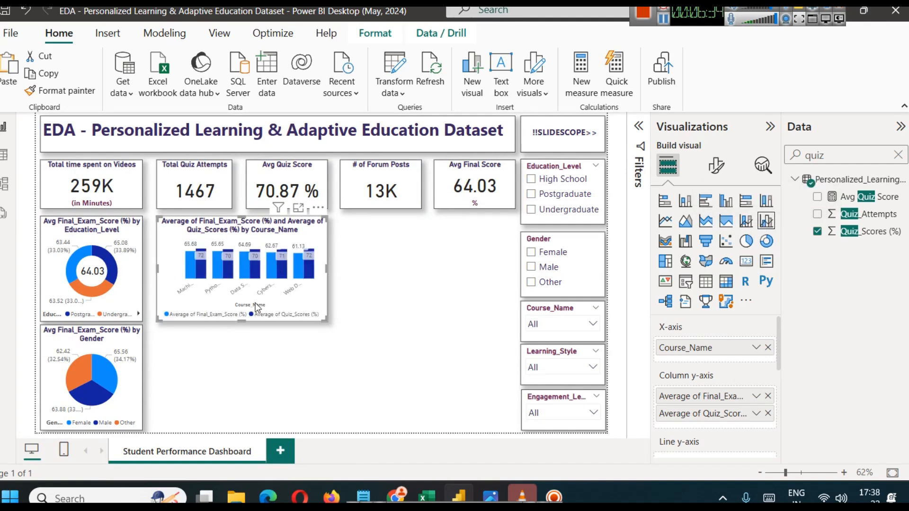
{"action": "left_click", "coordinate": [767, 413]}
{"action": "scroll", "coordinate": [760, 402], "scroll_direction": "down", "scroll_amount": 2}
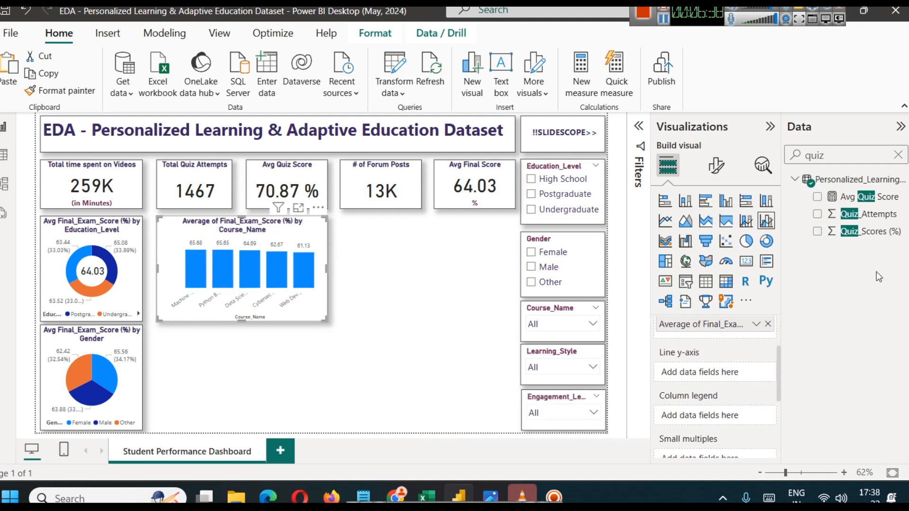
{"action": "left_click_drag", "start_coordinate": [855, 233], "coordinate": [708, 378]}
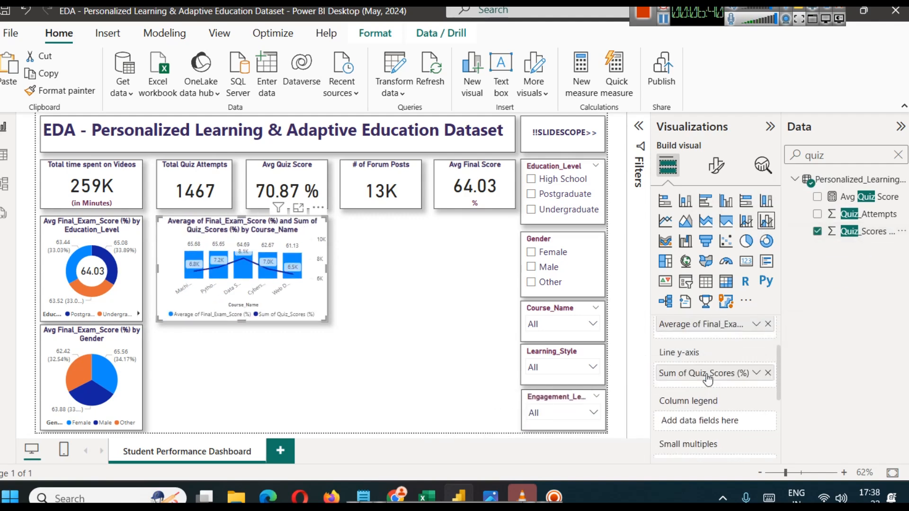
{"action": "left_click", "coordinate": [755, 373]}
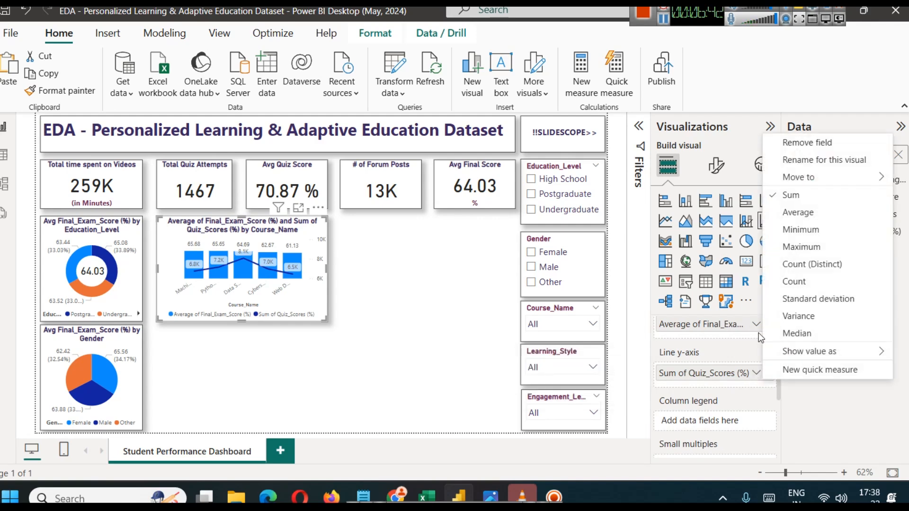
{"action": "left_click", "coordinate": [809, 216]}
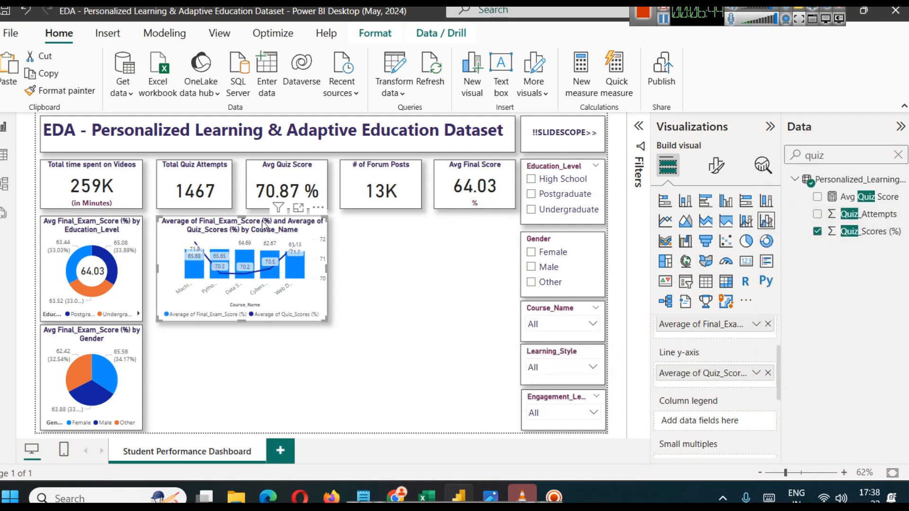
Step: Examine the final exam and quiz scores by course in focus mode, and view the Learning_Style slicer's options
{"action": "left_click", "coordinate": [298, 208]}
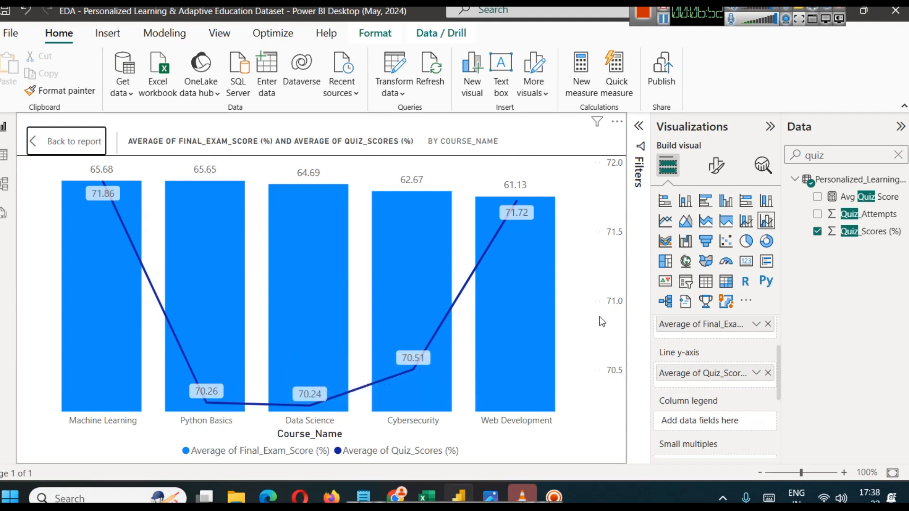
{"action": "left_click", "coordinate": [71, 141]}
{"action": "left_click", "coordinate": [437, 247]}
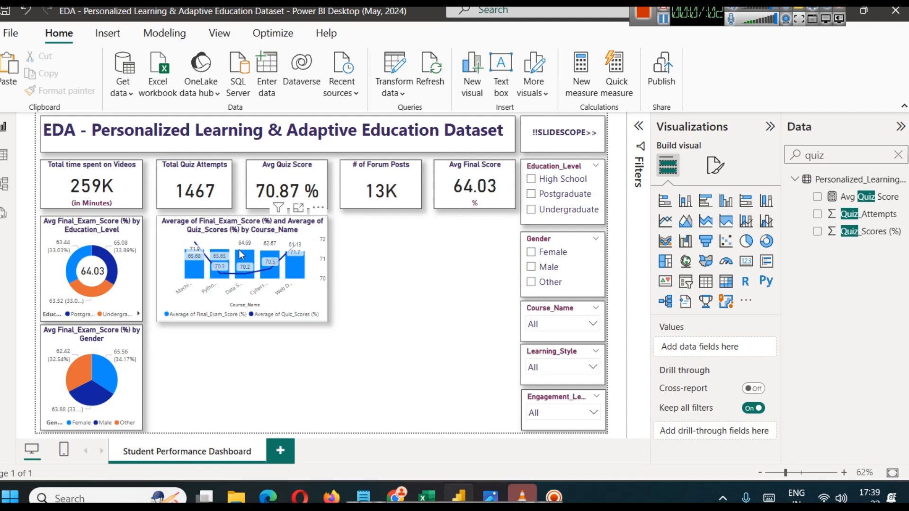
{"action": "left_click", "coordinate": [291, 237]}
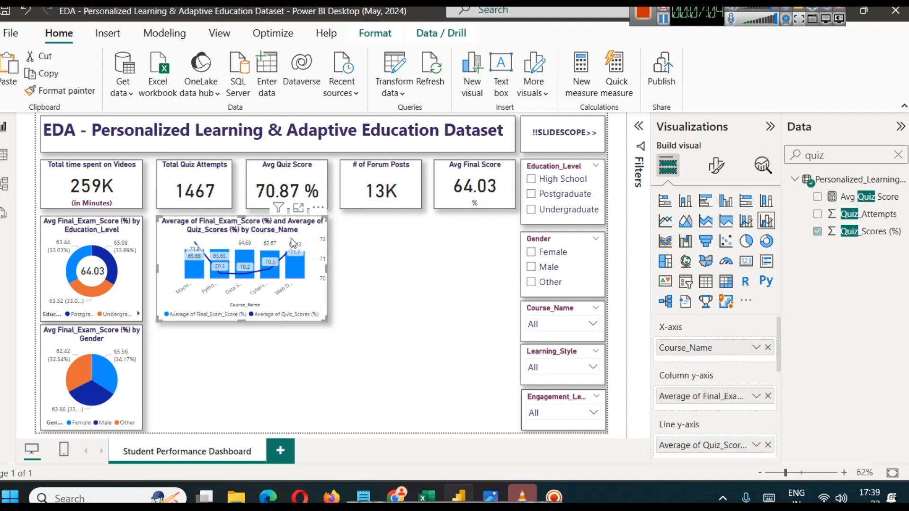
{"action": "left_click", "coordinate": [371, 278]}
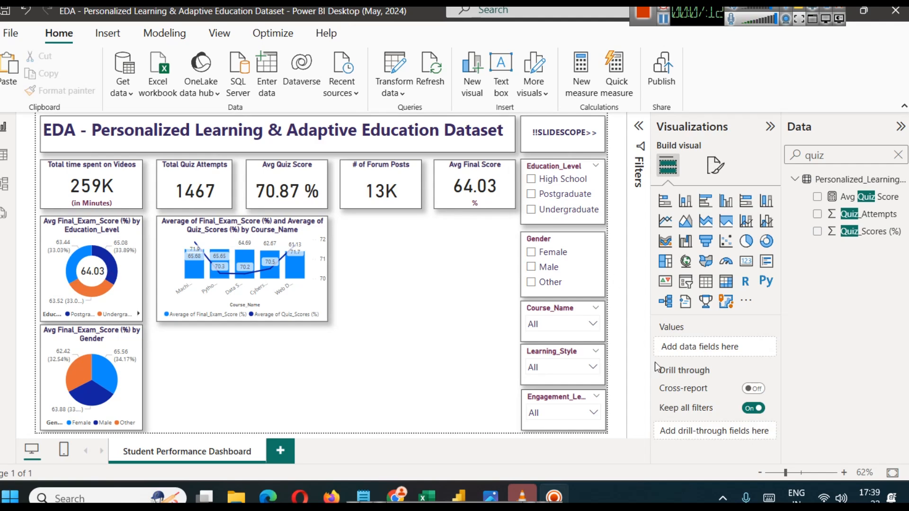
{"action": "left_click", "coordinate": [576, 367]}
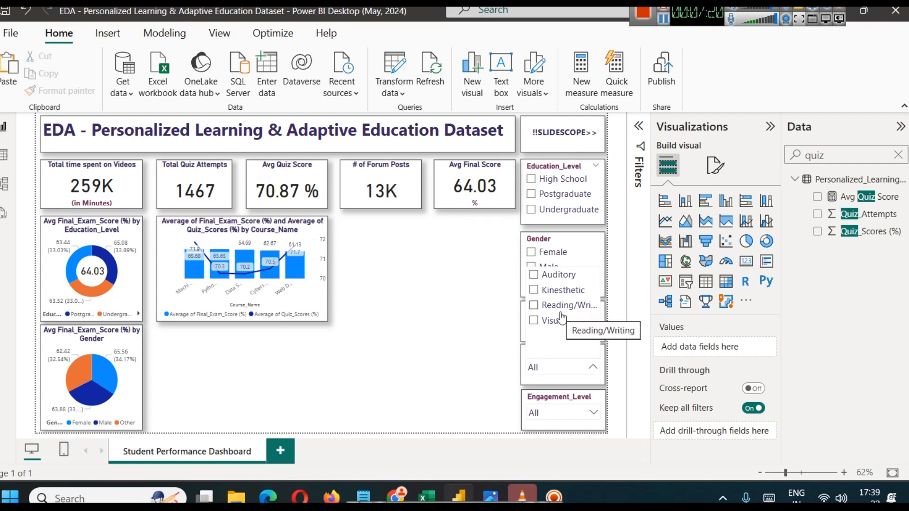
{"action": "left_click", "coordinate": [478, 314]}
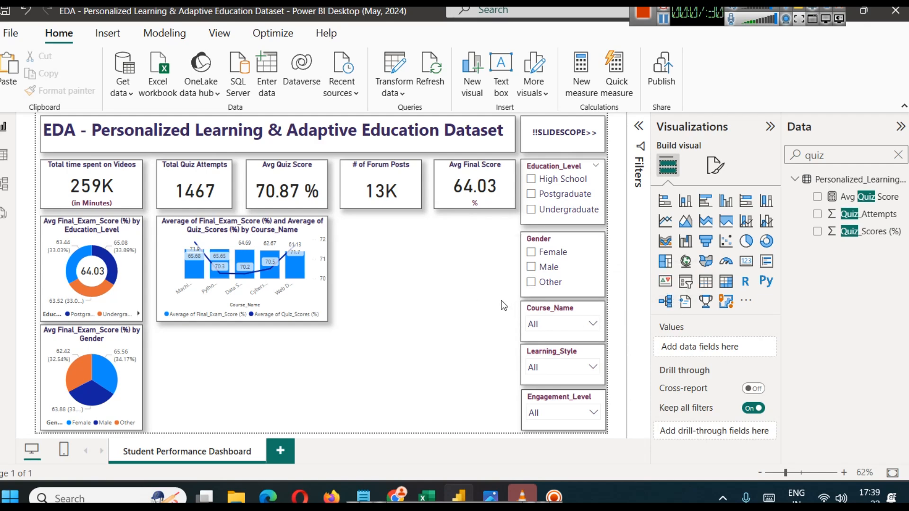
Step: Duplicate the scores-by-course chart, place the copy beside the original under the # of Forum Posts card, and change it to a ribbon chart
{"action": "left_click", "coordinate": [263, 228]}
{"action": "key", "text": "ctrl+v"}
{"action": "left_click_drag", "start_coordinate": [262, 224], "coordinate": [442, 220]}
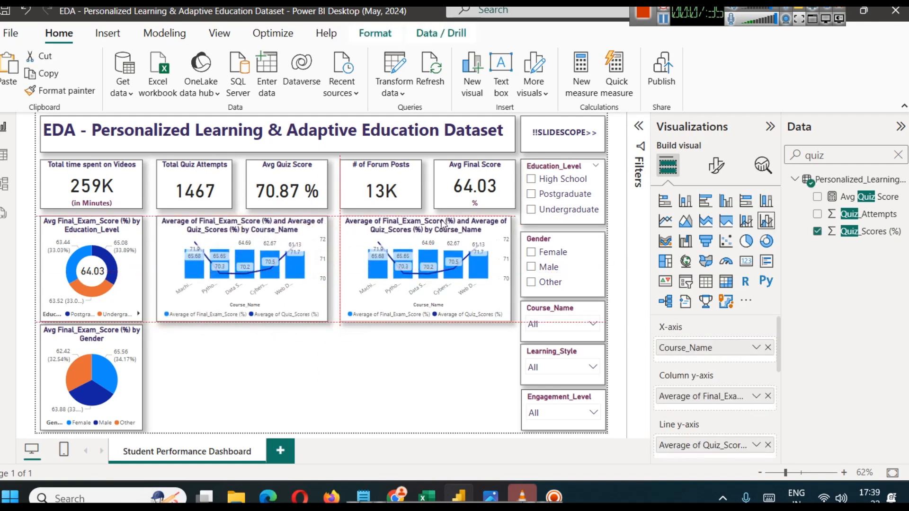
{"action": "left_click", "coordinate": [663, 241]}
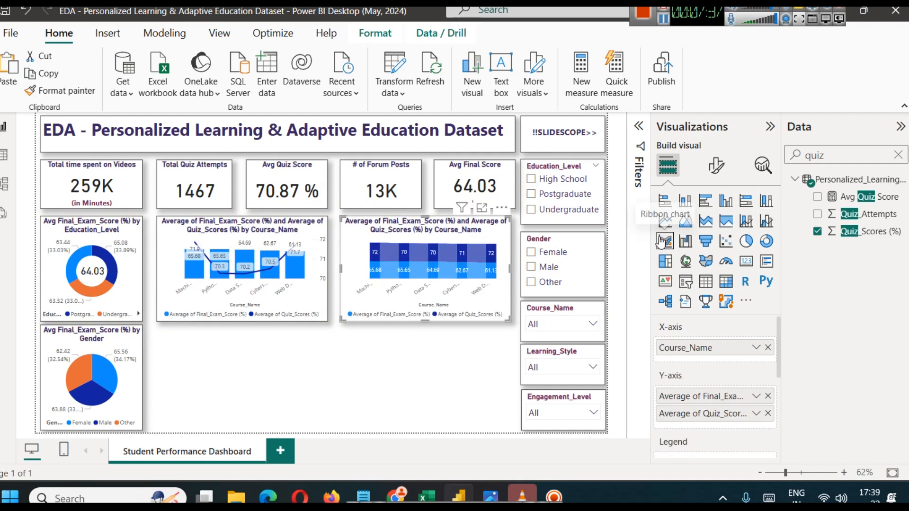
{"action": "left_click", "coordinate": [401, 360]}
{"action": "left_click", "coordinate": [509, 228]}
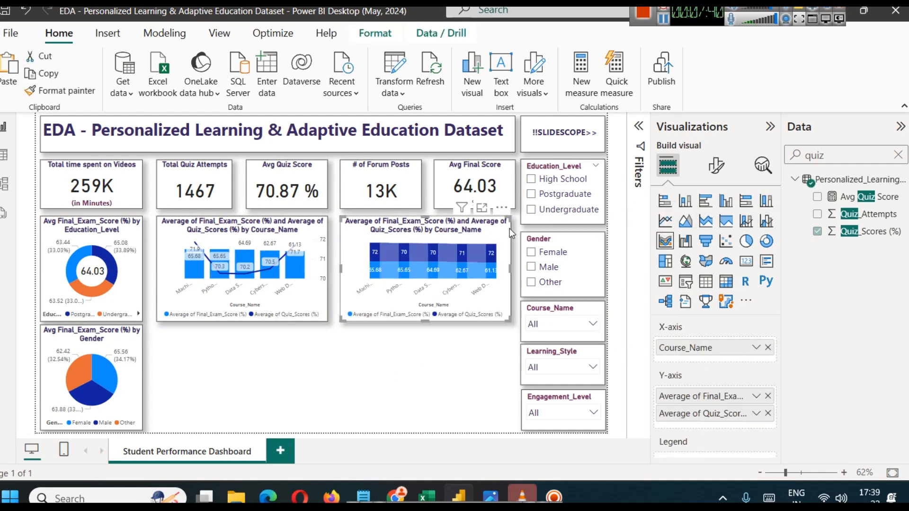
Step: Remove Quiz_Scores (%) from the ribbon chart's y-axis and add it back aggregated as Average
{"action": "left_click", "coordinate": [767, 413]}
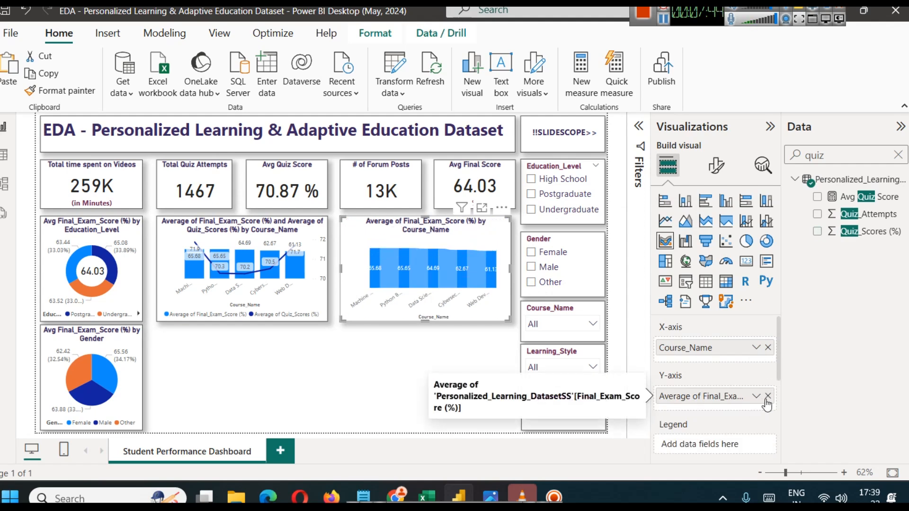
{"action": "left_click", "coordinate": [766, 396]}
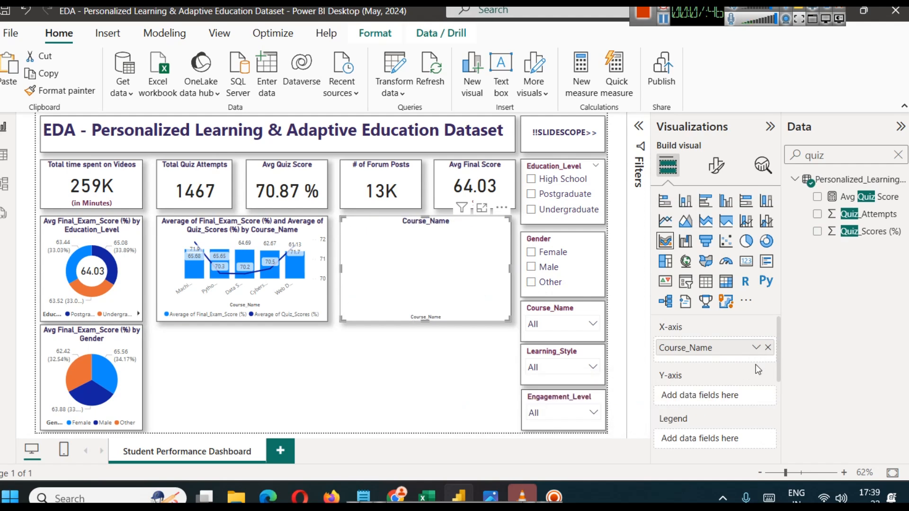
{"action": "key", "text": "ctrl+z"}
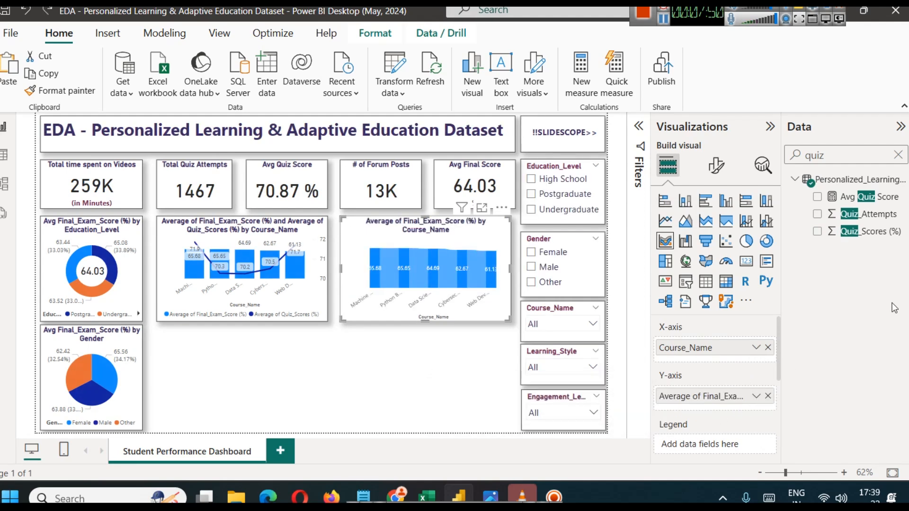
{"action": "left_click_drag", "start_coordinate": [871, 232], "coordinate": [753, 412]}
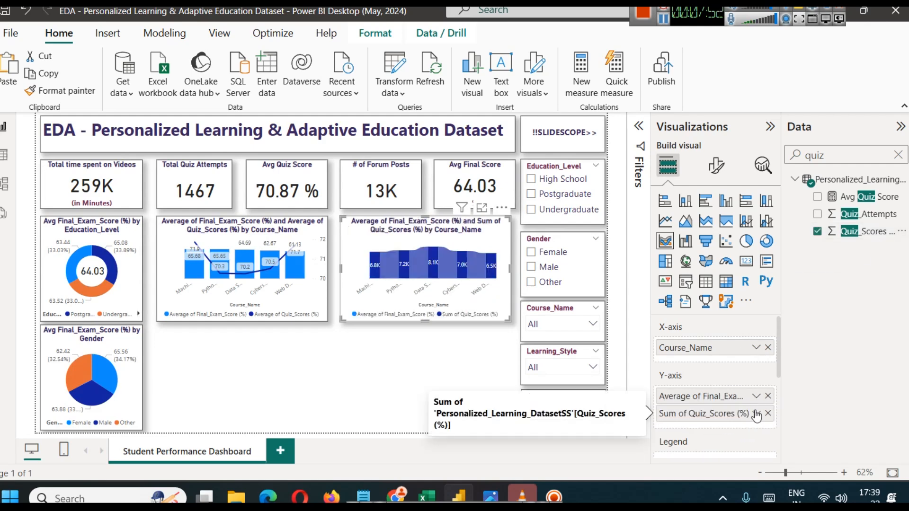
{"action": "left_click", "coordinate": [756, 413]}
{"action": "left_click", "coordinate": [798, 251]}
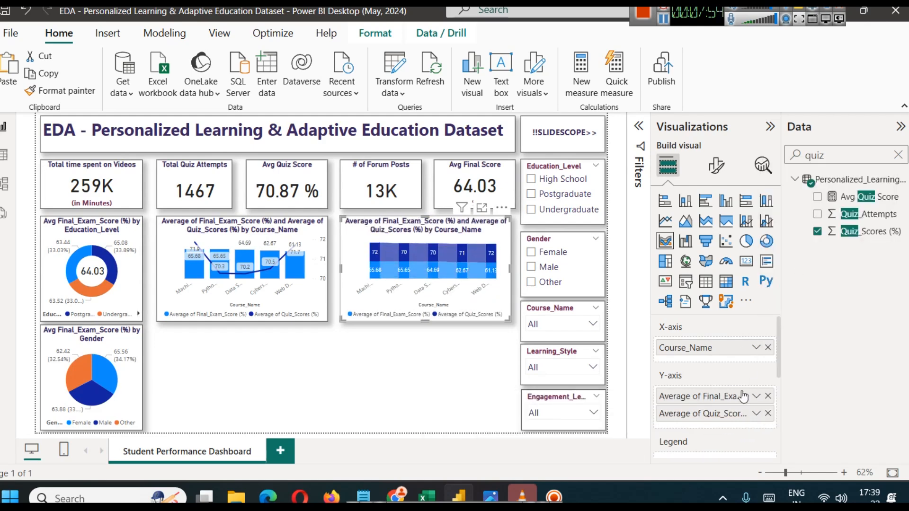
Step: Replace Course_Name with Learning_Style on the ribbon chart's x-axis, finding the field by searching for "learn"
{"action": "left_click", "coordinate": [767, 348]}
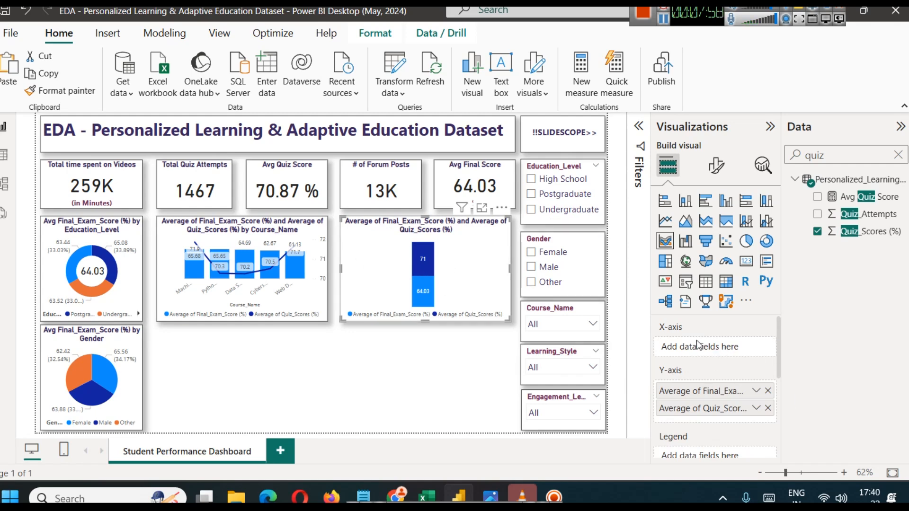
{"action": "left_click", "coordinate": [897, 154]}
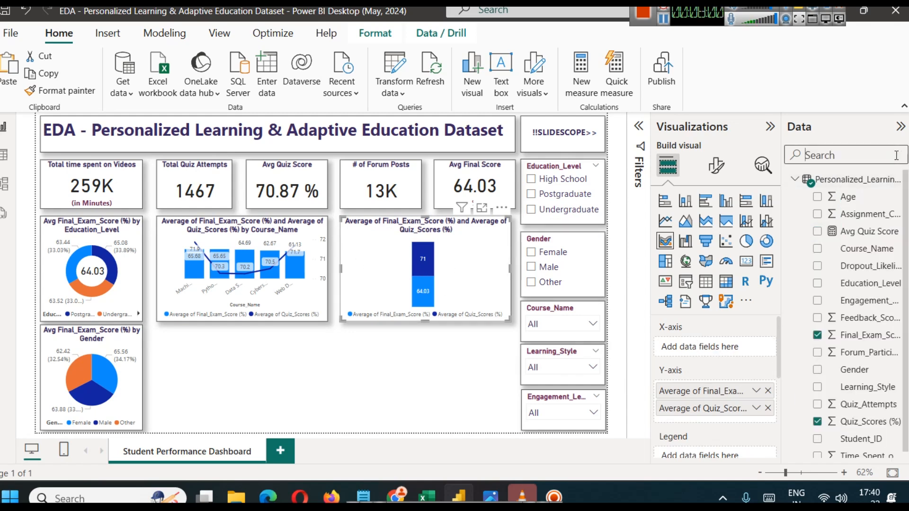
{"action": "type", "text": "learn"}
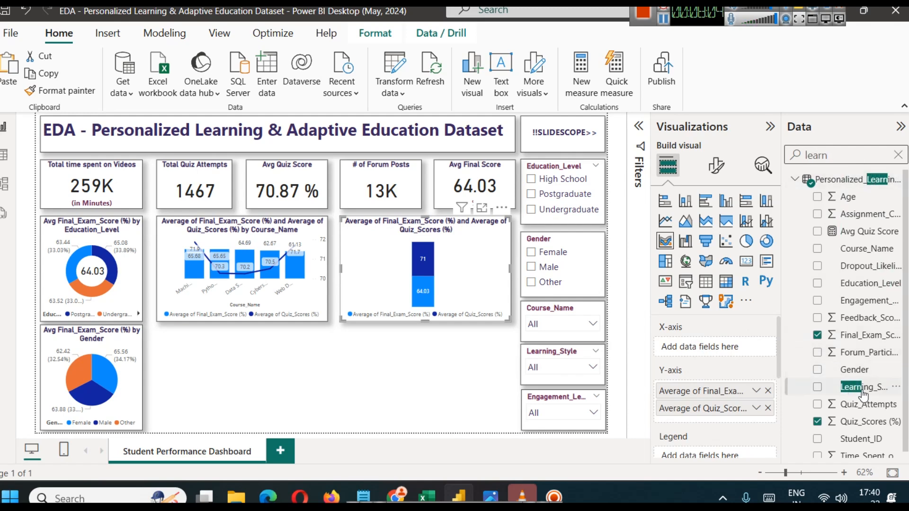
{"action": "left_click_drag", "start_coordinate": [849, 387], "coordinate": [705, 348]}
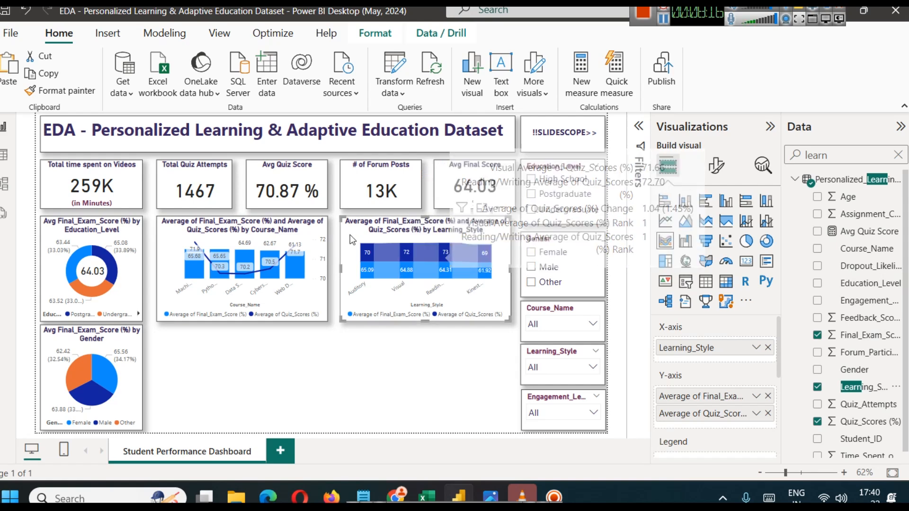
Step: Try the stacked column type for the learning-style chart, and return it to a ribbon chart
{"action": "mouse_move", "coordinate": [382, 250]}
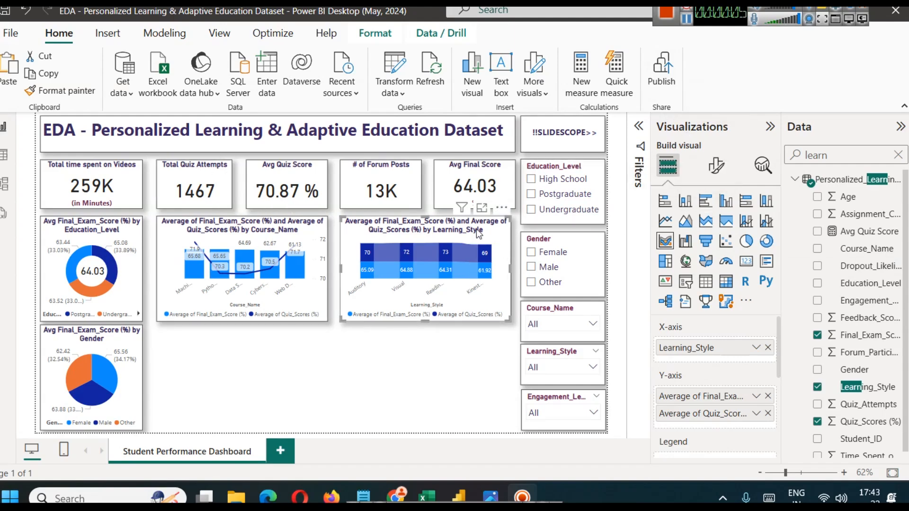
{"action": "left_click", "coordinate": [685, 201]}
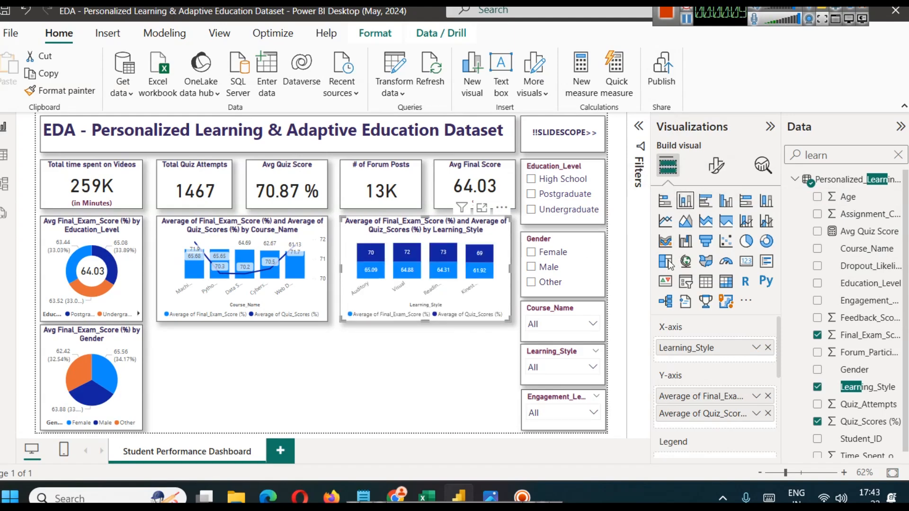
{"action": "left_click", "coordinate": [670, 243]}
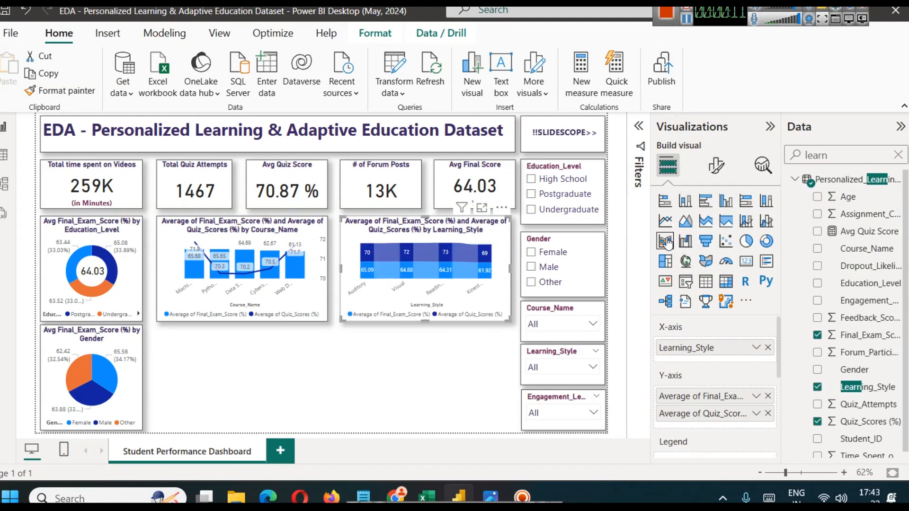
Step: Examine the average final exam and quiz scores of each learning style in the ribbon chart's focus mode
{"action": "left_click", "coordinate": [481, 209]}
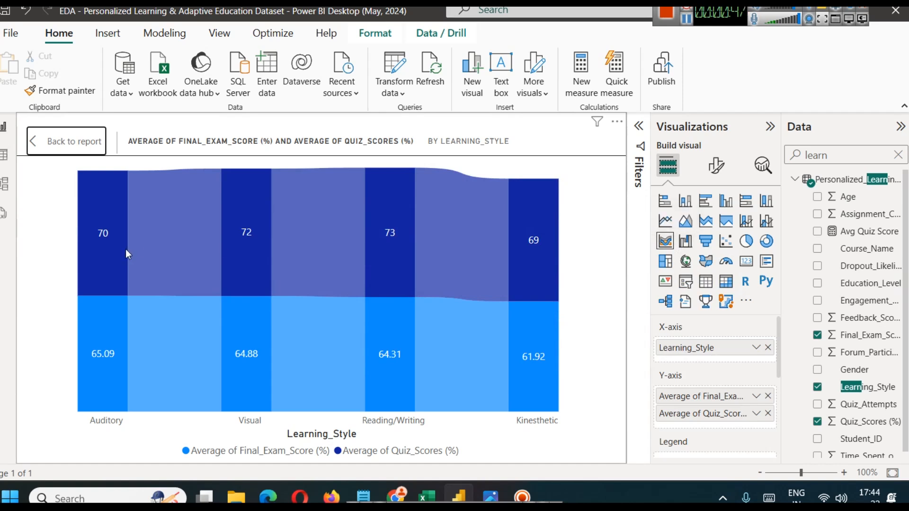
{"action": "mouse_move", "coordinate": [122, 251]}
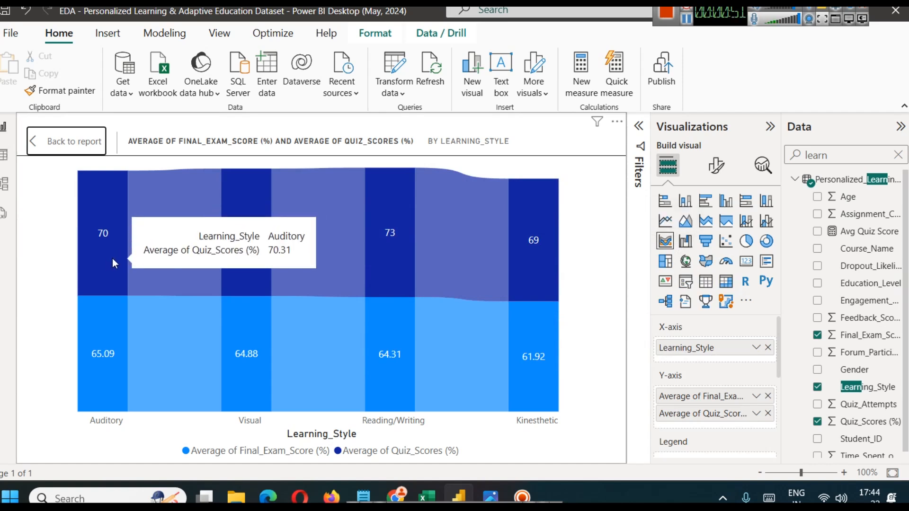
{"action": "mouse_move", "coordinate": [355, 306]}
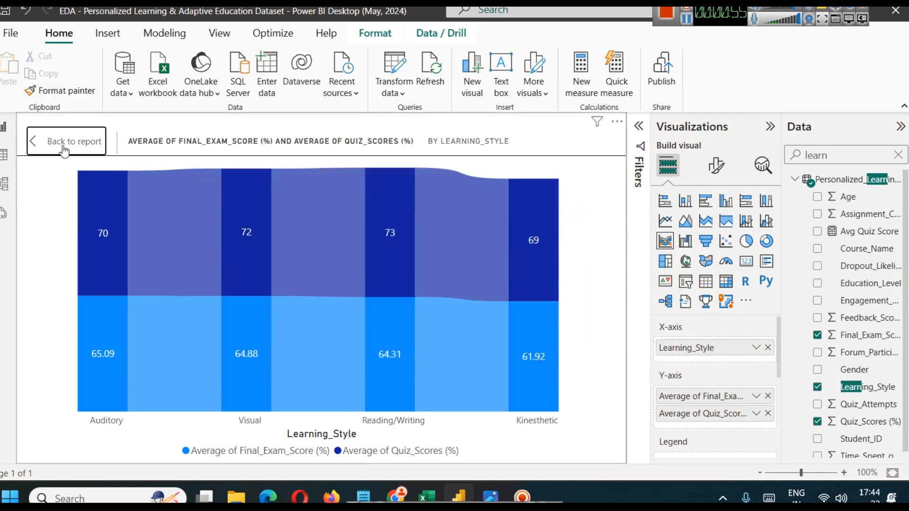
{"action": "left_click", "coordinate": [64, 145]}
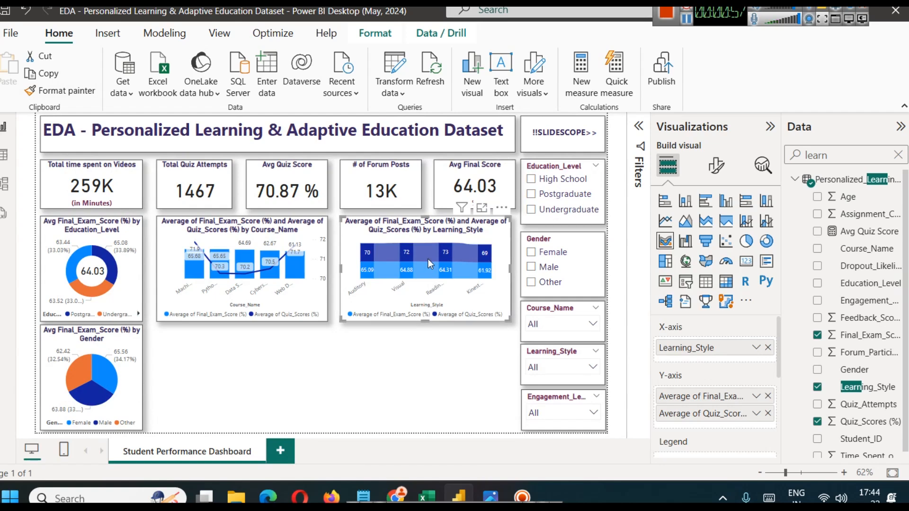
{"action": "mouse_move", "coordinate": [407, 257]}
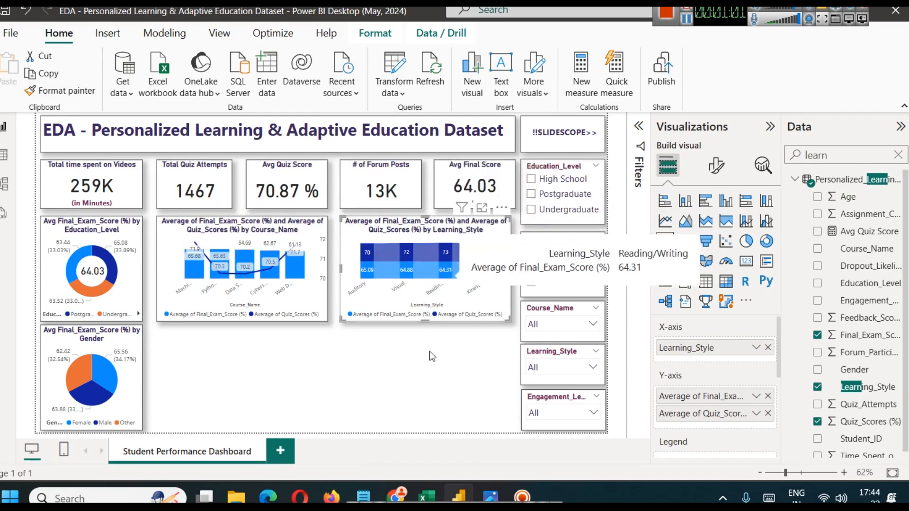
{"action": "left_click", "coordinate": [430, 367]}
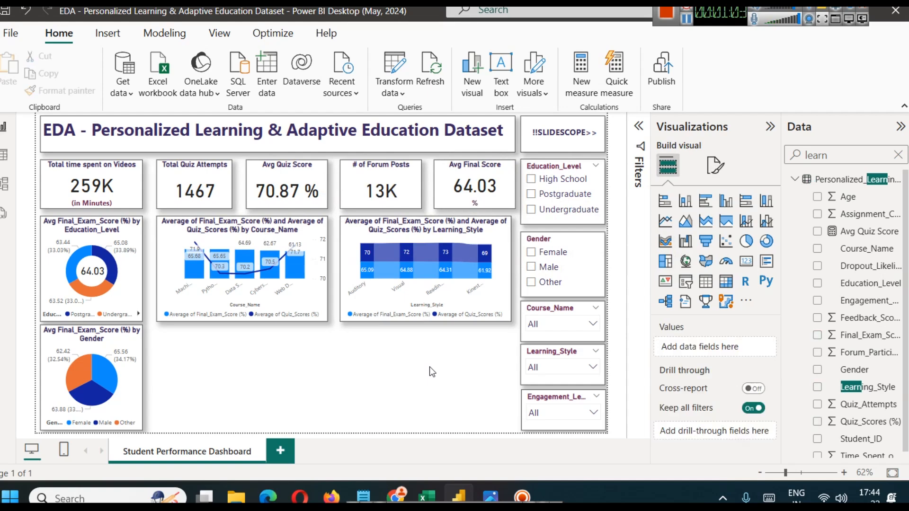
Step: Widen the learning-style ribbon chart slightly to align its outer edge with the Avg Final Score card
{"action": "left_click", "coordinate": [506, 293]}
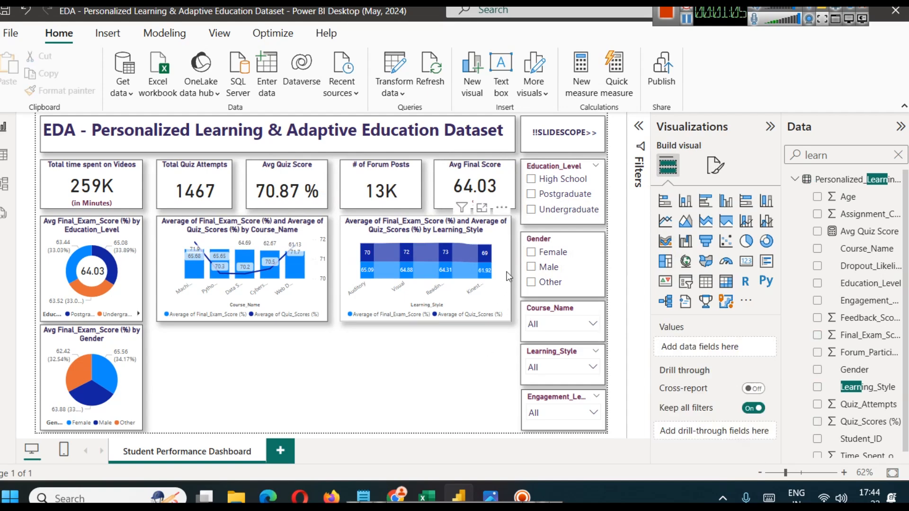
{"action": "left_click_drag", "start_coordinate": [509, 266], "coordinate": [515, 266]}
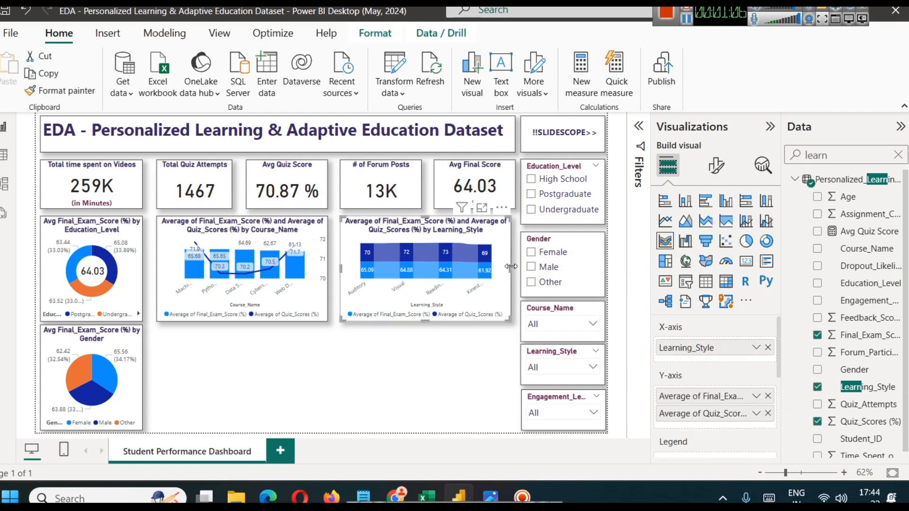
{"action": "left_click", "coordinate": [463, 358]}
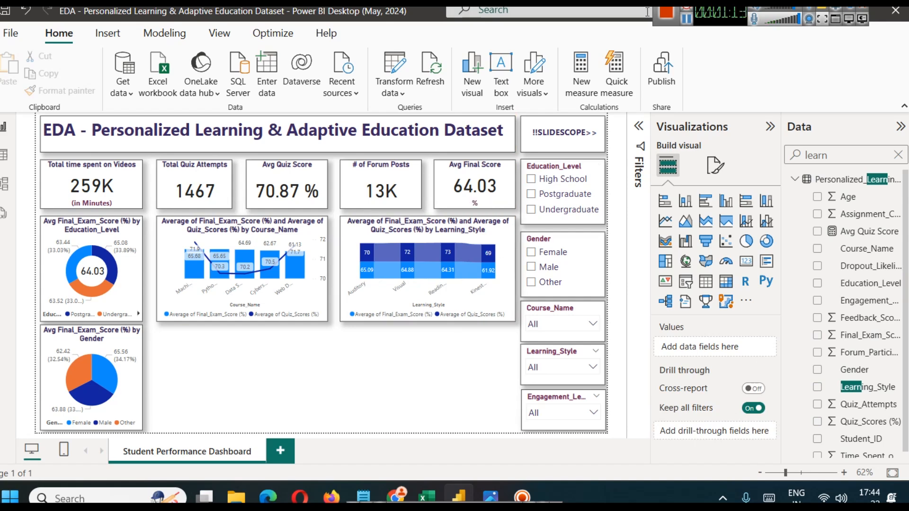
Step: Check the distinct values of the Engagement_Level column in the data table, and return to the report
{"action": "left_click", "coordinate": [4, 155]}
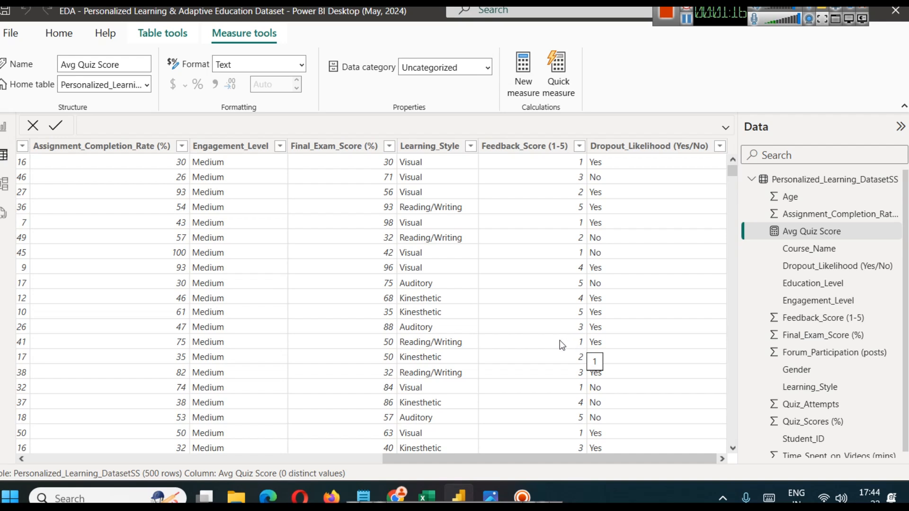
{"action": "left_click", "coordinate": [280, 146]}
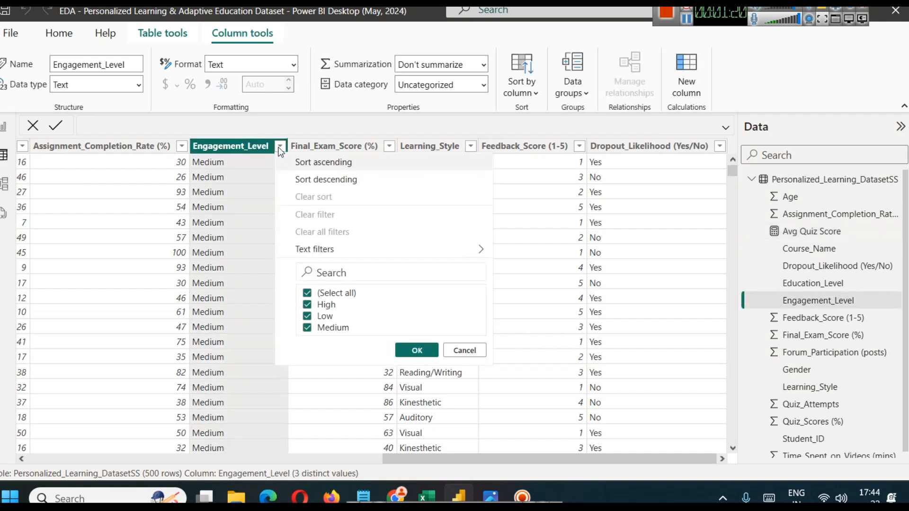
{"action": "left_click", "coordinate": [4, 128]}
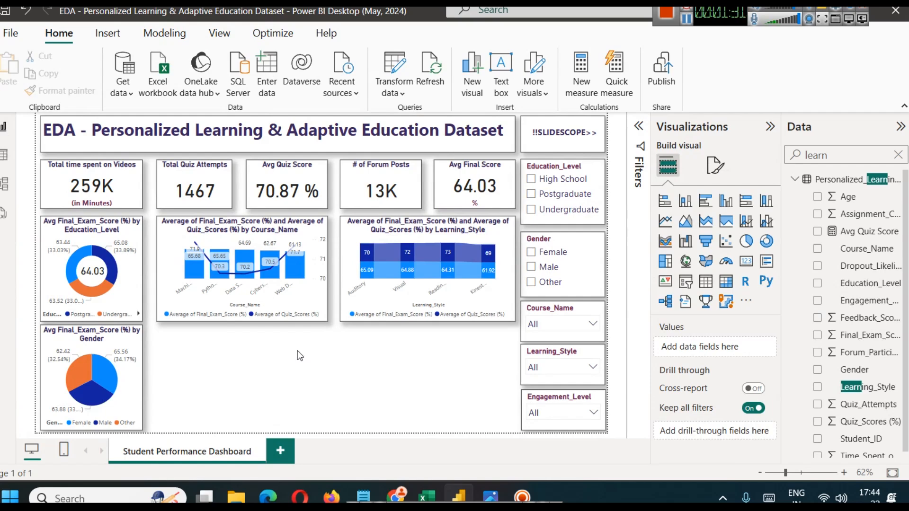
Step: Insert a funnel chart beneath the course chart and copy the course chart's formatting onto it
{"action": "left_click", "coordinate": [705, 242]}
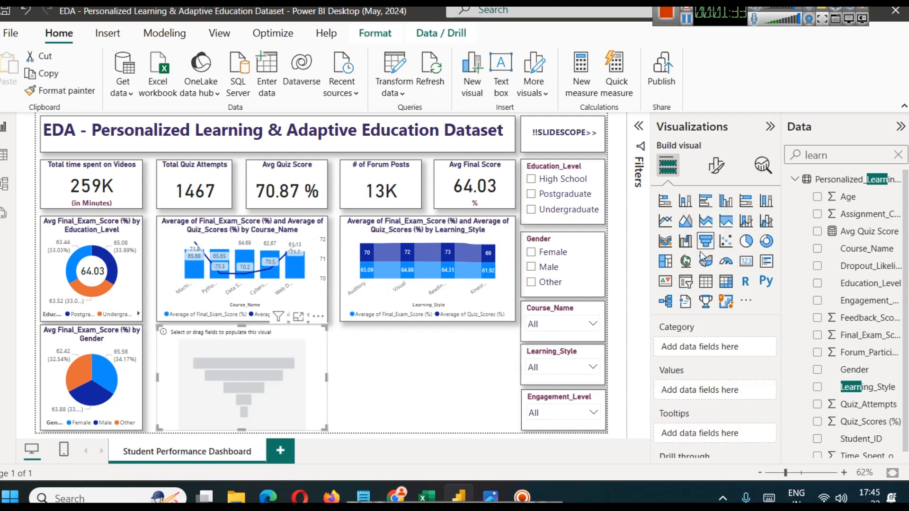
{"action": "left_click", "coordinate": [257, 274]}
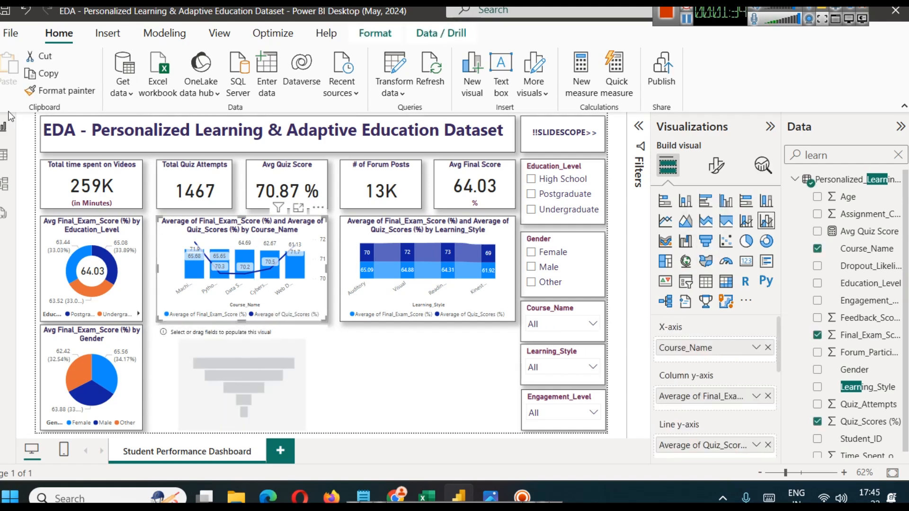
{"action": "left_click", "coordinate": [274, 395]}
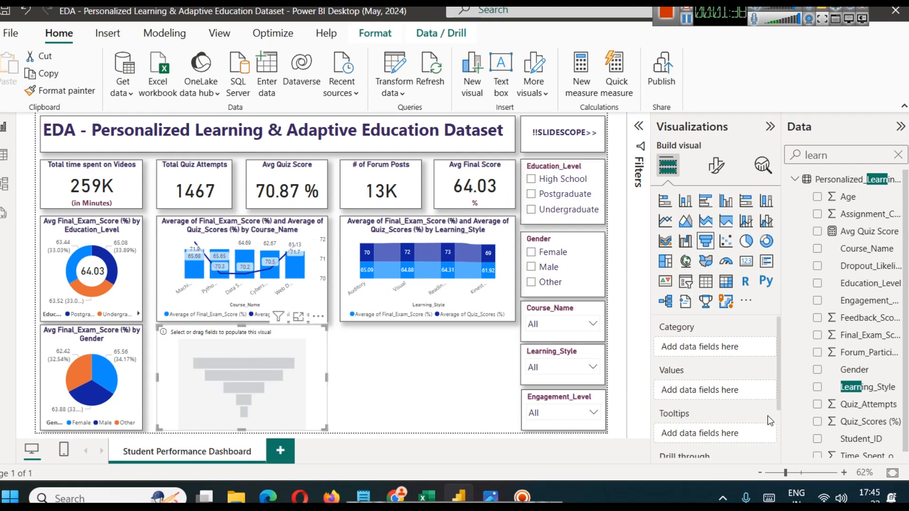
Step: Assign Engagement_Level as the funnel chart's category
{"action": "left_click", "coordinate": [896, 157]}
{"action": "type", "text": "enga"}
{"action": "left_click_drag", "start_coordinate": [882, 206], "coordinate": [703, 352]}
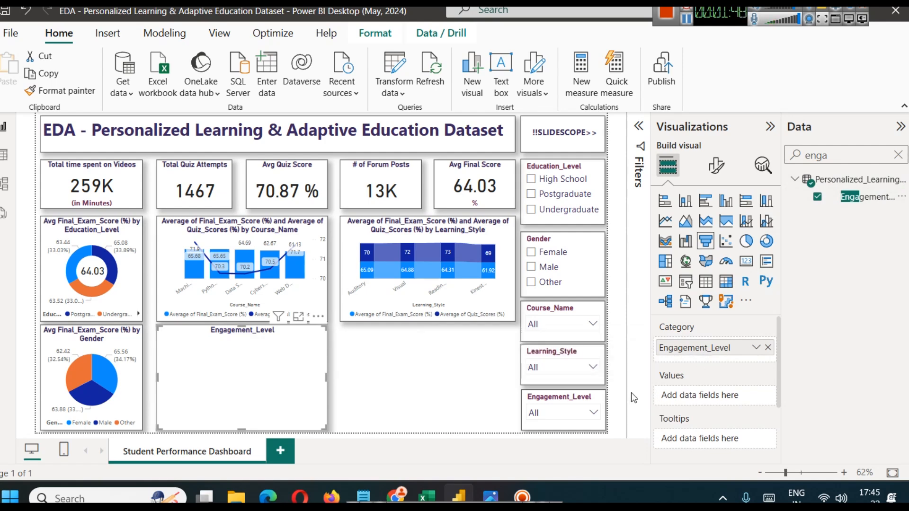
{"action": "left_click", "coordinate": [705, 242]}
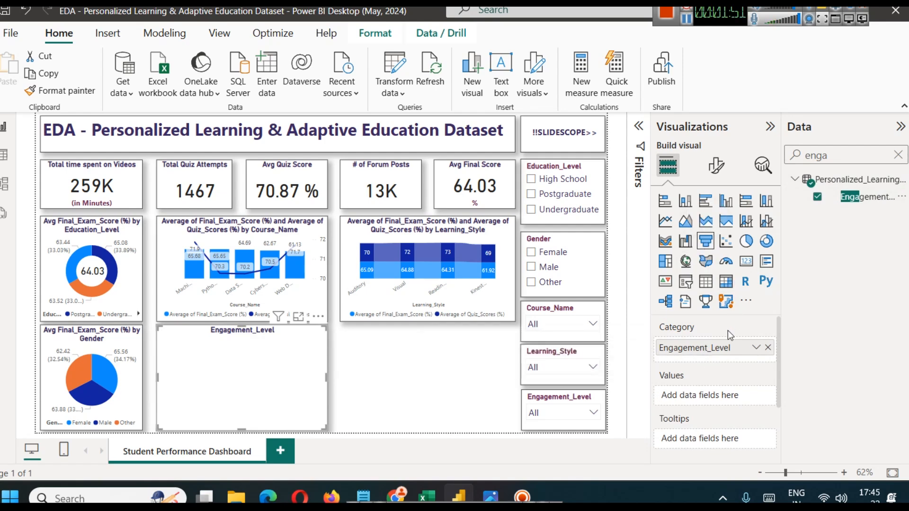
Step: Add Final_Exam_Score (%) as the funnel chart's values, aggregated as Average
{"action": "left_click", "coordinate": [898, 154]}
{"action": "scroll", "coordinate": [847, 417], "scroll_direction": "down", "scroll_amount": 1}
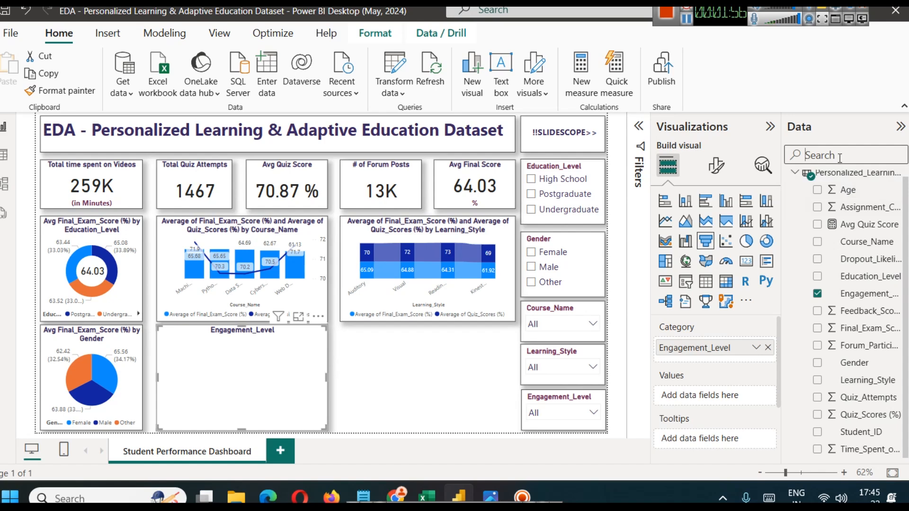
{"action": "type", "text": "fina"}
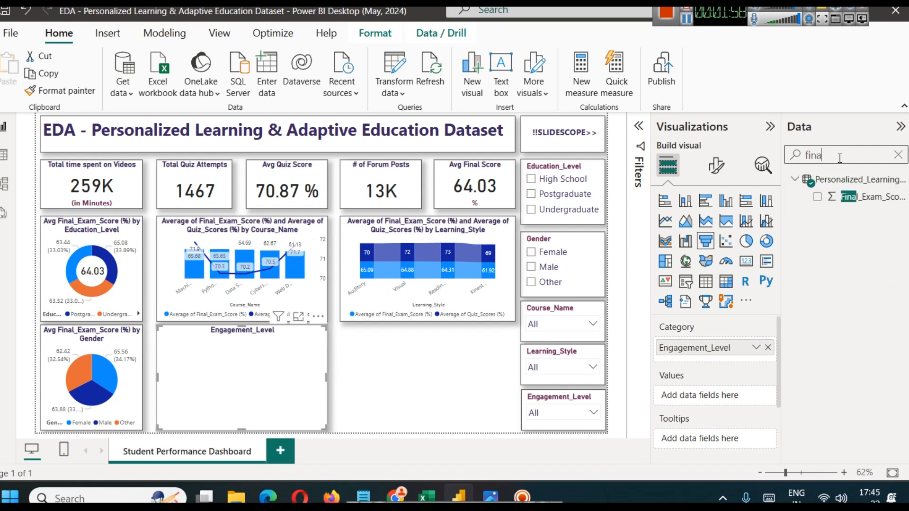
{"action": "left_click_drag", "start_coordinate": [866, 198], "coordinate": [730, 406]}
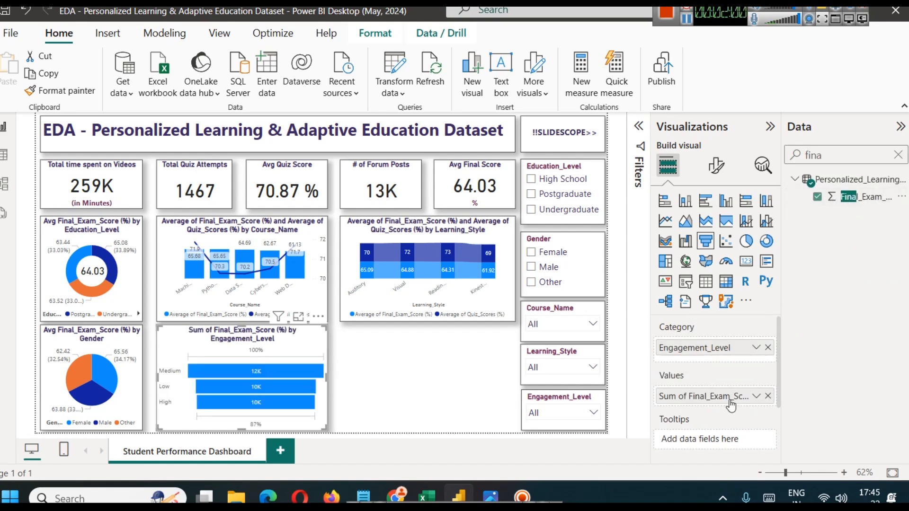
{"action": "mouse_move", "coordinate": [245, 368]}
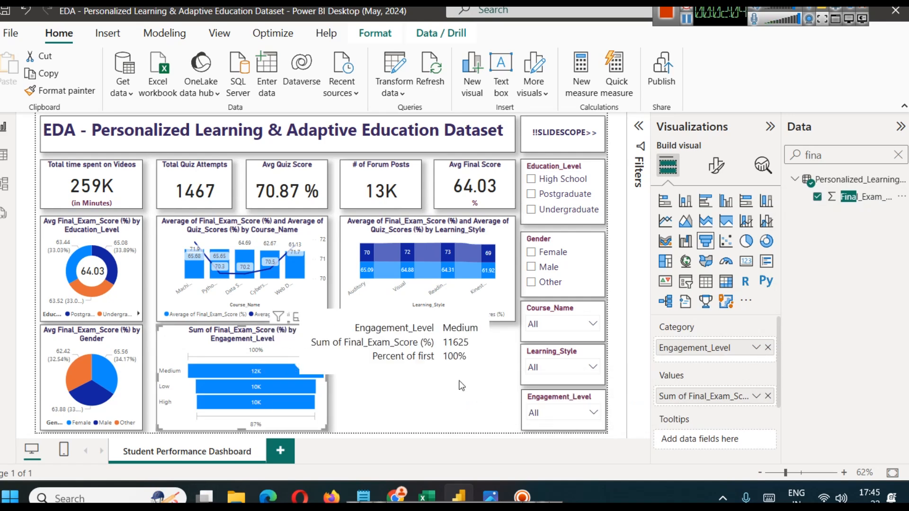
{"action": "left_click", "coordinate": [756, 396]}
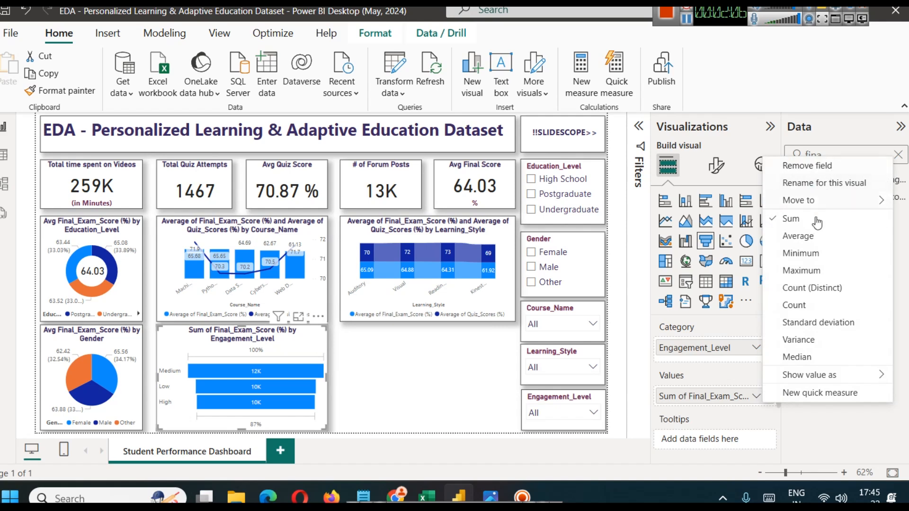
{"action": "left_click", "coordinate": [796, 236]}
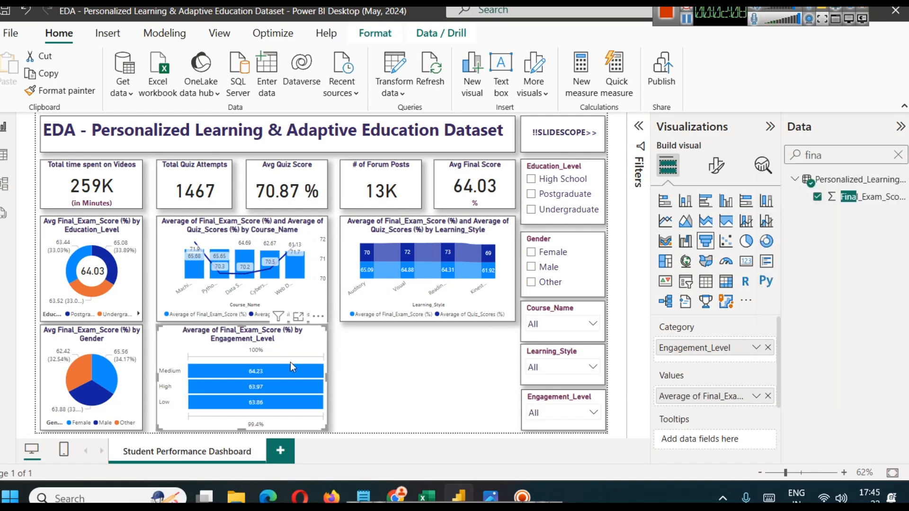
Step: Examine the funnel's average final scores in focus mode and the Engagement_Level column in the data table, and return to the report
{"action": "left_click", "coordinate": [298, 317]}
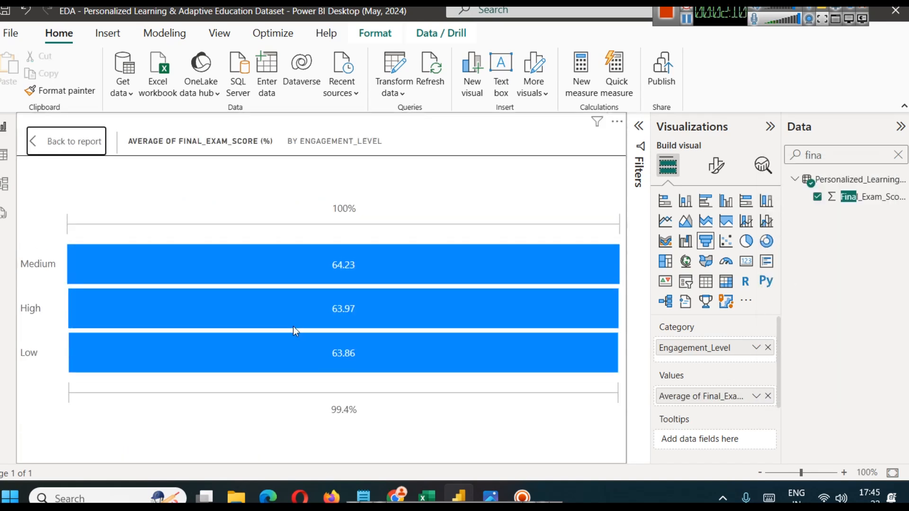
{"action": "mouse_move", "coordinate": [294, 271]}
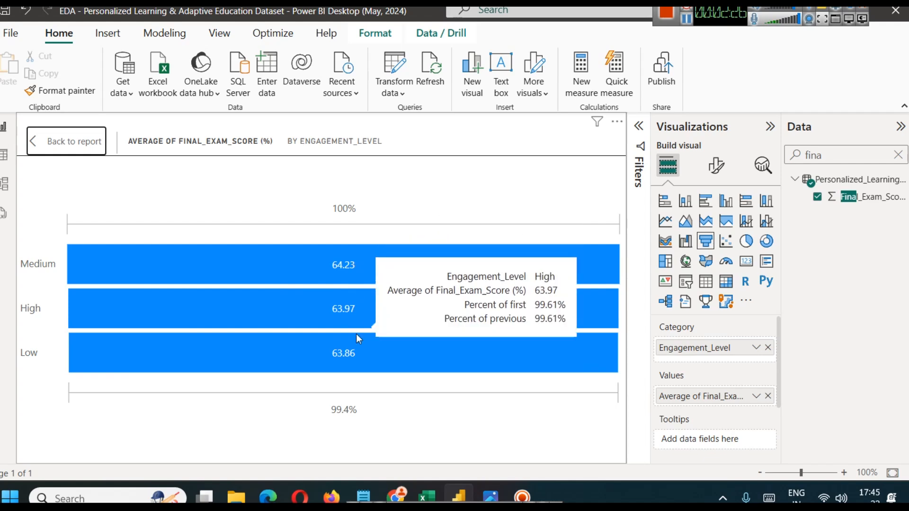
{"action": "left_click", "coordinate": [81, 142]}
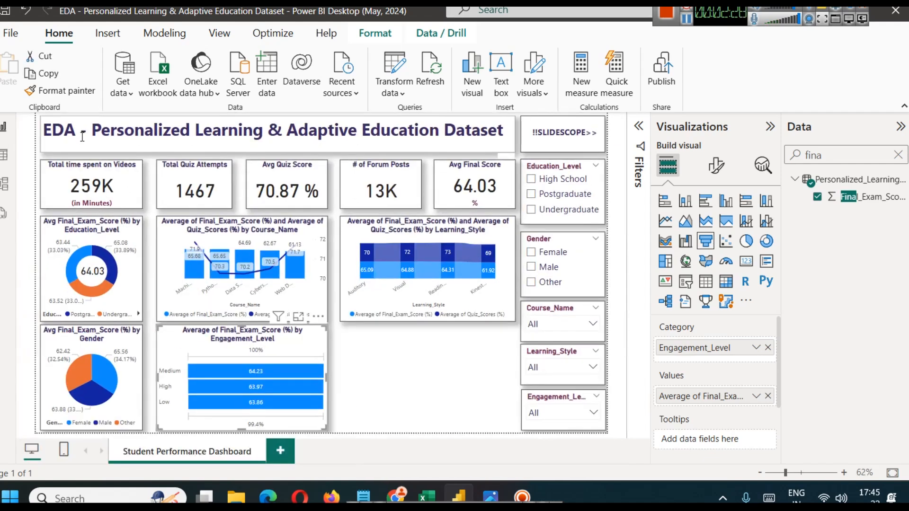
{"action": "left_click", "coordinate": [445, 375]}
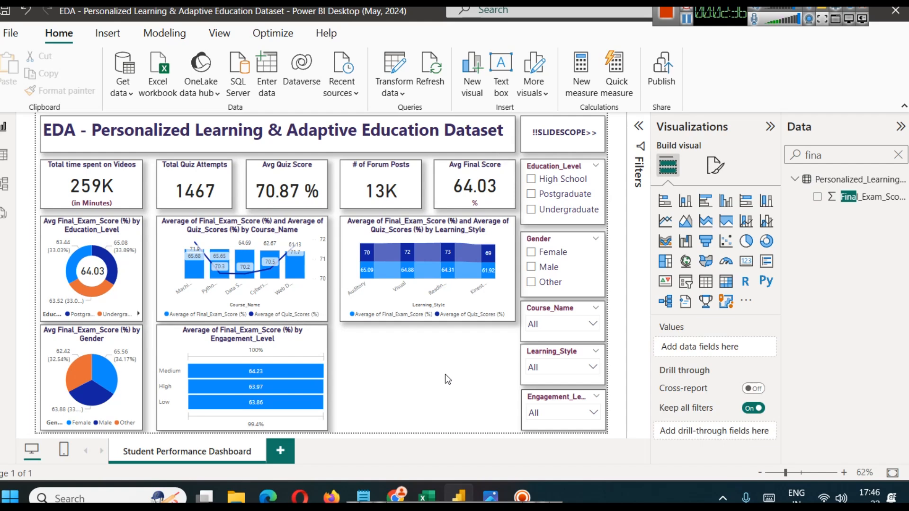
{"action": "mouse_move", "coordinate": [273, 377]}
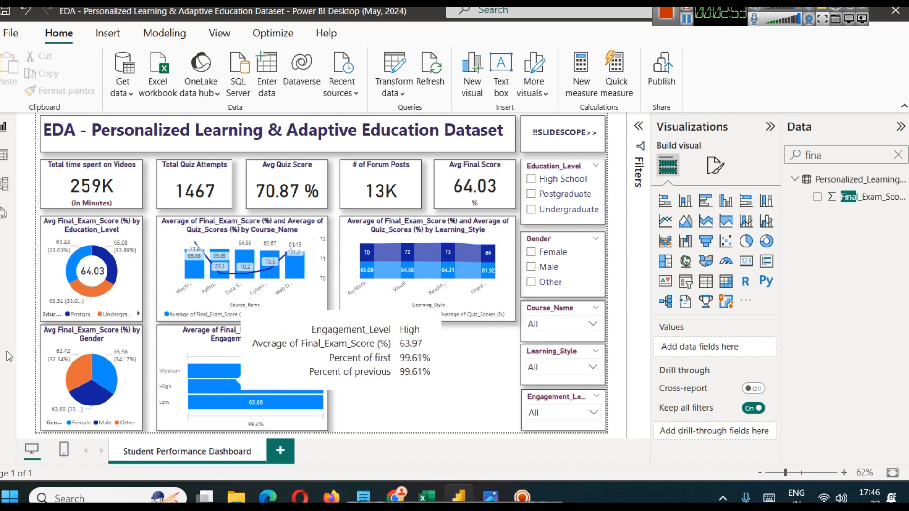
{"action": "left_click", "coordinate": [4, 154]}
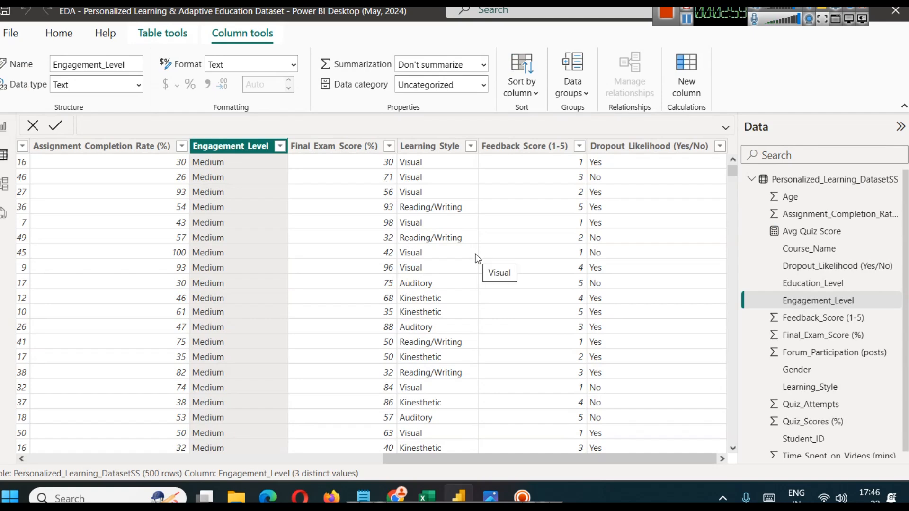
{"action": "left_click", "coordinate": [7, 130]}
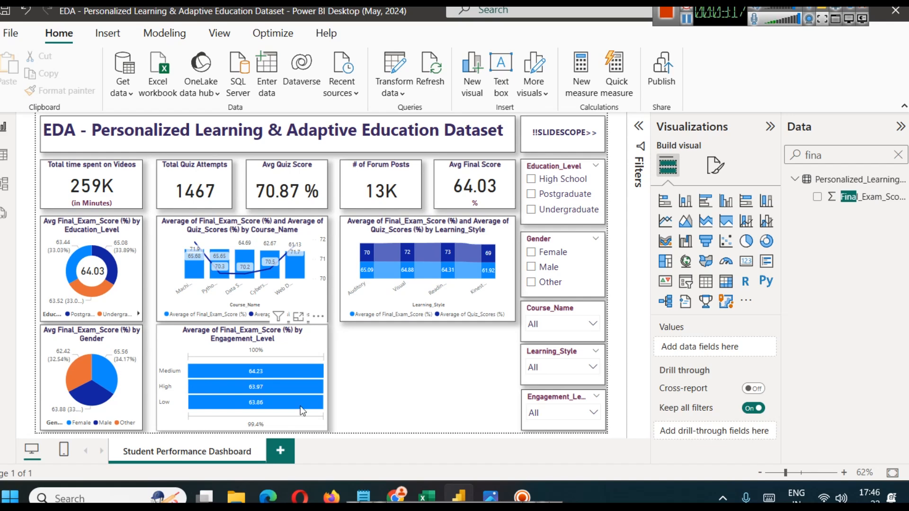
Step: Add Quiz_Scores (%) to the engagement-level funnel's tooltips, aggregated as Average
{"action": "left_click", "coordinate": [274, 336]}
{"action": "scroll", "coordinate": [769, 441], "scroll_direction": "down", "scroll_amount": 2}
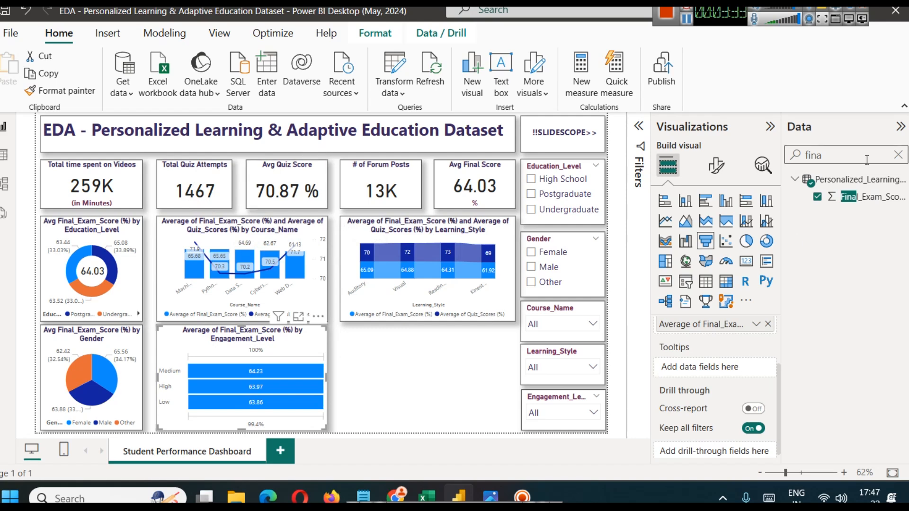
{"action": "double_click", "coordinate": [847, 152]}
{"action": "type", "text": "avera"}
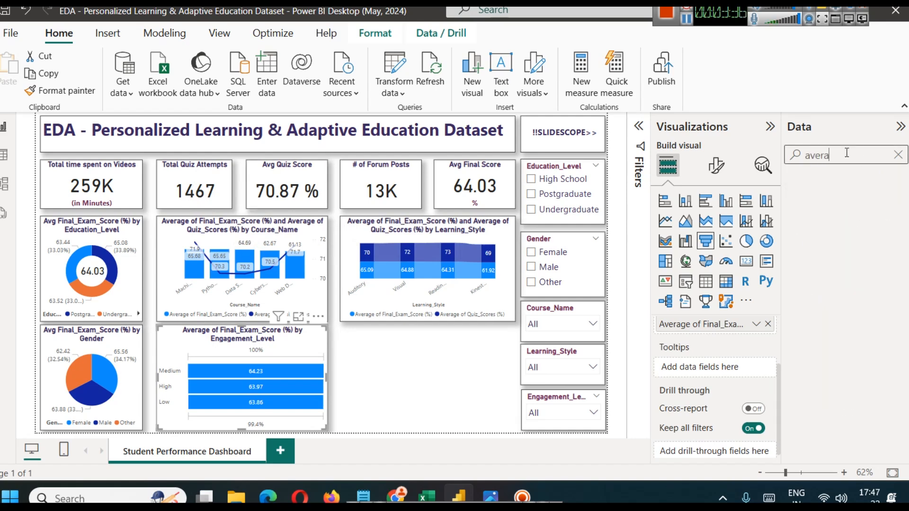
{"action": "double_click", "coordinate": [847, 153]}
{"action": "key", "text": "BackSpace"}
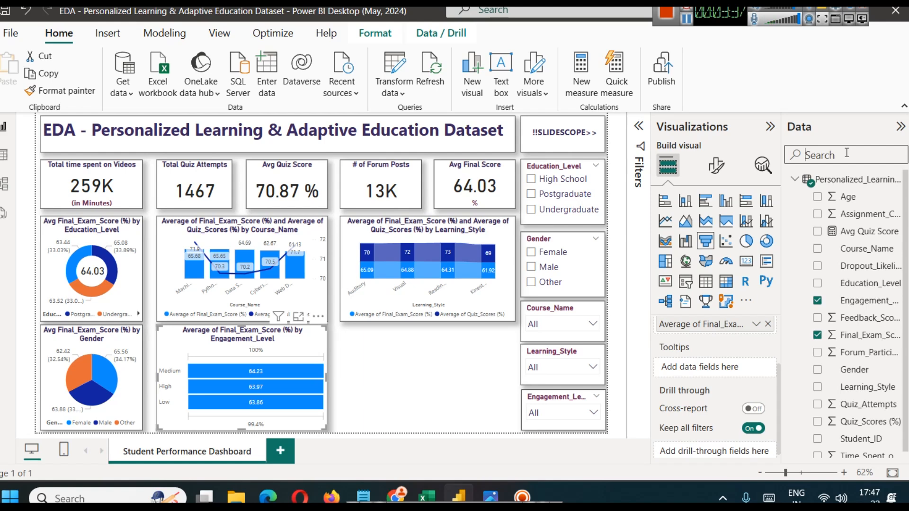
{"action": "type", "text": "quiz"}
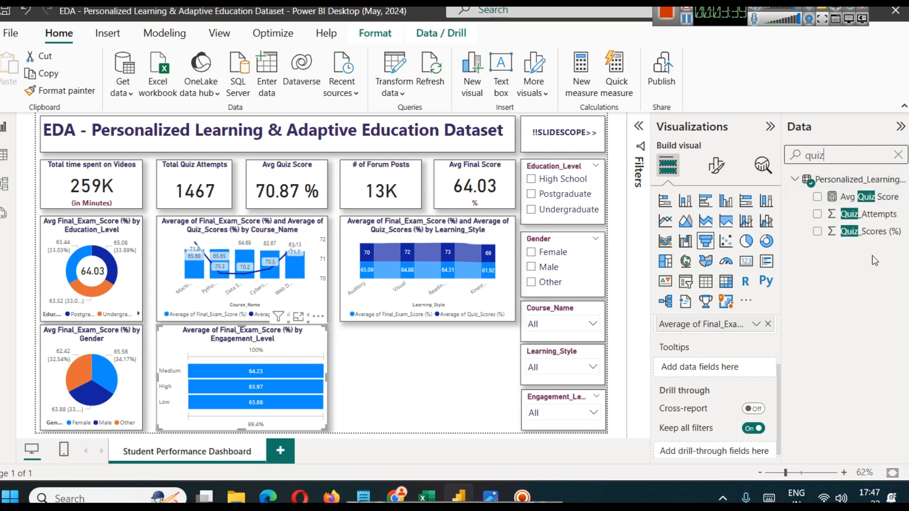
{"action": "left_click_drag", "start_coordinate": [871, 232], "coordinate": [727, 369]}
{"action": "left_click", "coordinate": [755, 368]}
{"action": "left_click", "coordinate": [797, 205]}
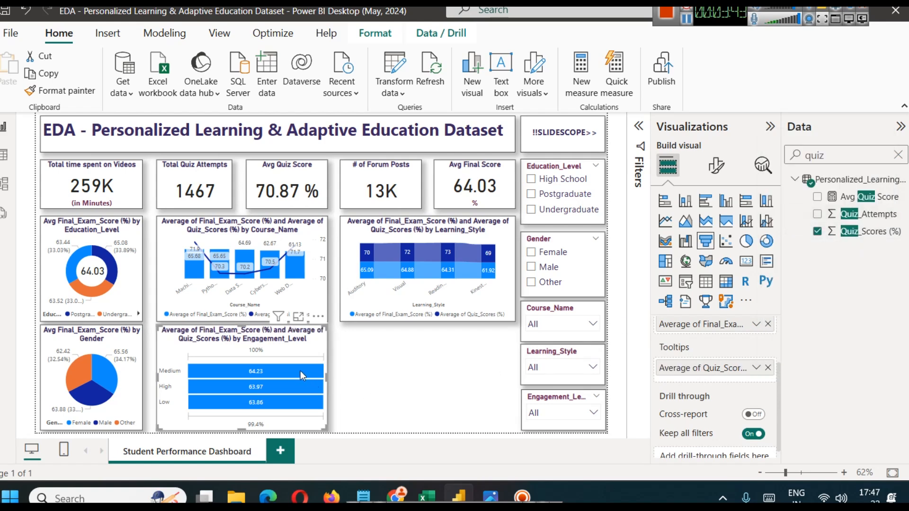
{"action": "mouse_move", "coordinate": [295, 373]}
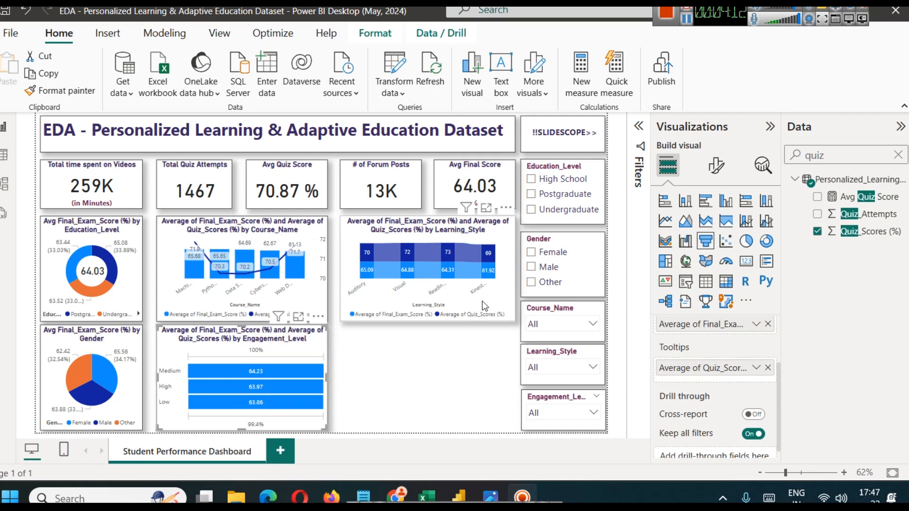
Step: Insert a scatter chart beneath the learning-style chart and copy the engagement-level funnel's formatting onto it
{"action": "left_click", "coordinate": [897, 155]}
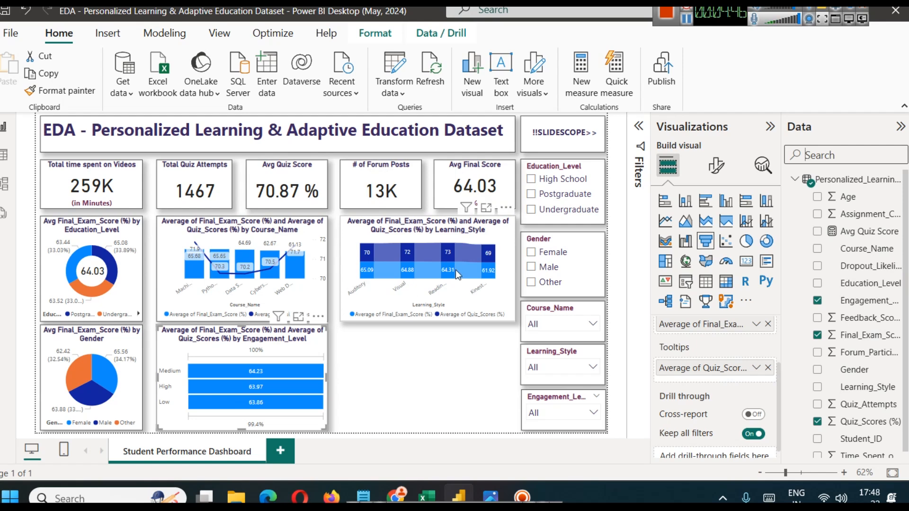
{"action": "left_click", "coordinate": [726, 241]}
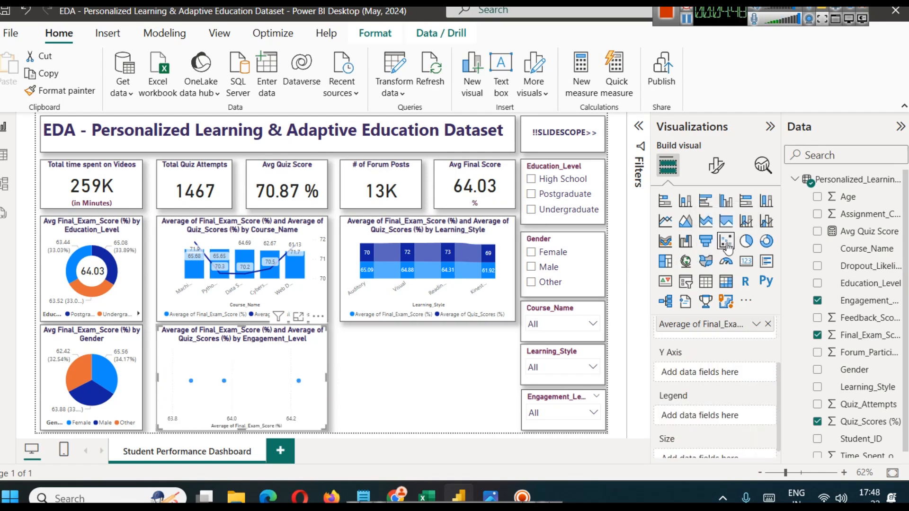
{"action": "key", "text": "ctrl+z"}
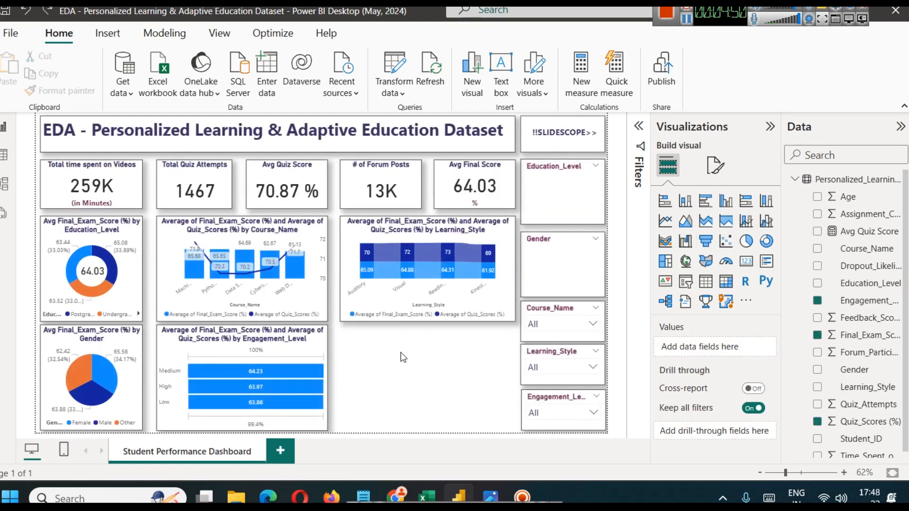
{"action": "left_click", "coordinate": [725, 241]}
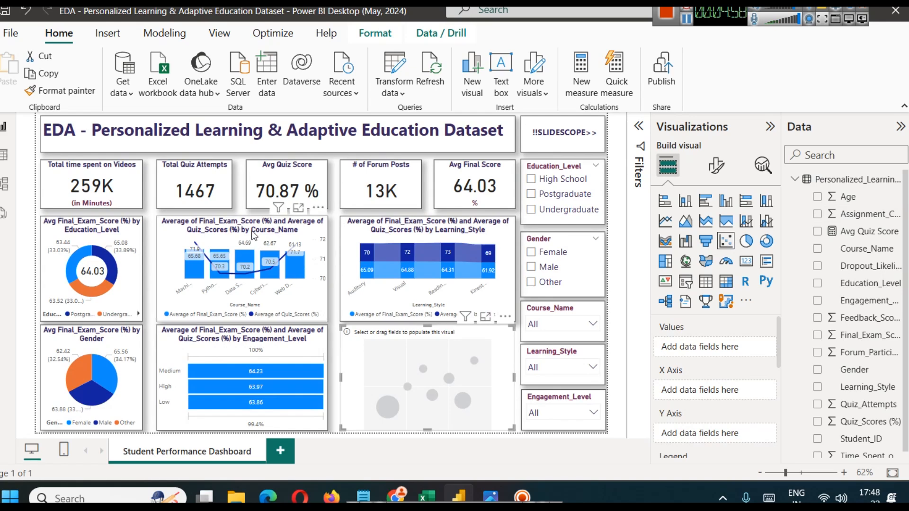
{"action": "left_click", "coordinate": [247, 339]}
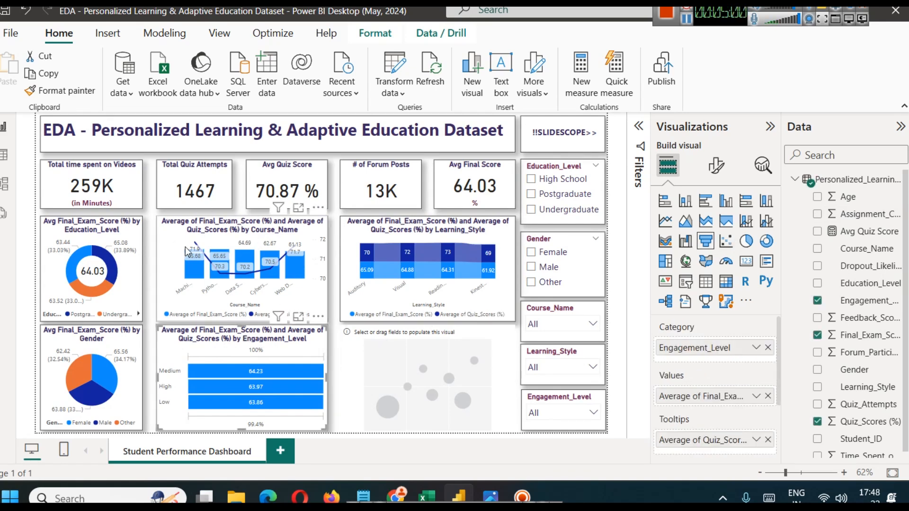
{"action": "left_click", "coordinate": [82, 93]}
{"action": "left_click", "coordinate": [391, 346]}
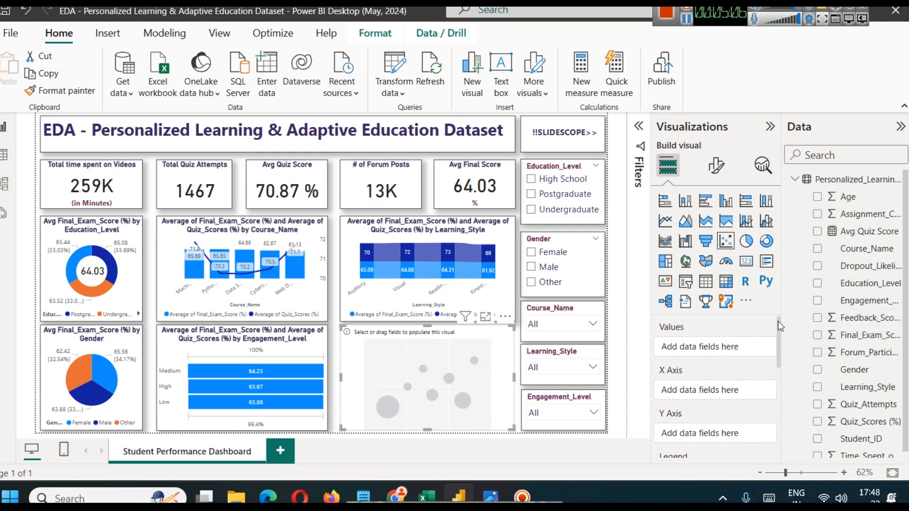
Step: Place Quiz_Scores (%) on the scatter chart's X axis and set it to Don't summarize
{"action": "left_click_drag", "start_coordinate": [777, 321], "coordinate": [779, 333]}
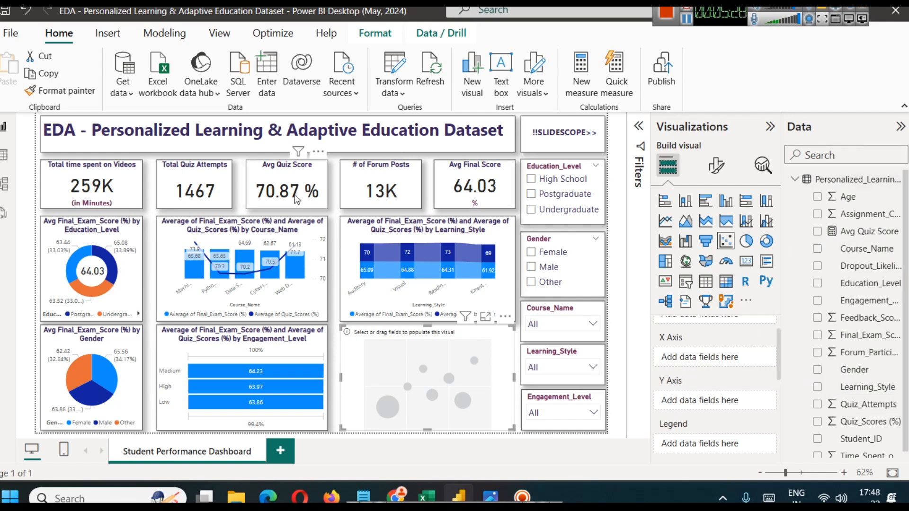
{"action": "left_click", "coordinate": [815, 151]}
{"action": "type", "text": "qui"}
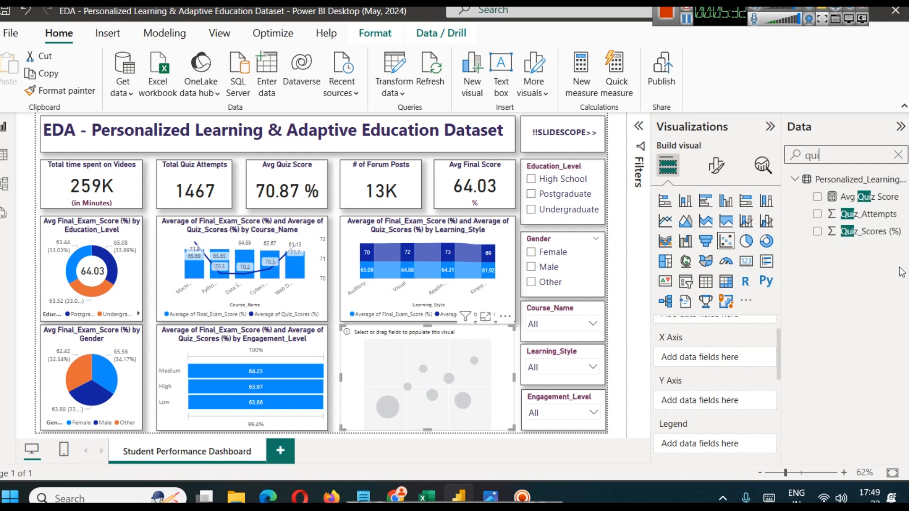
{"action": "left_click_drag", "start_coordinate": [876, 236], "coordinate": [721, 356]}
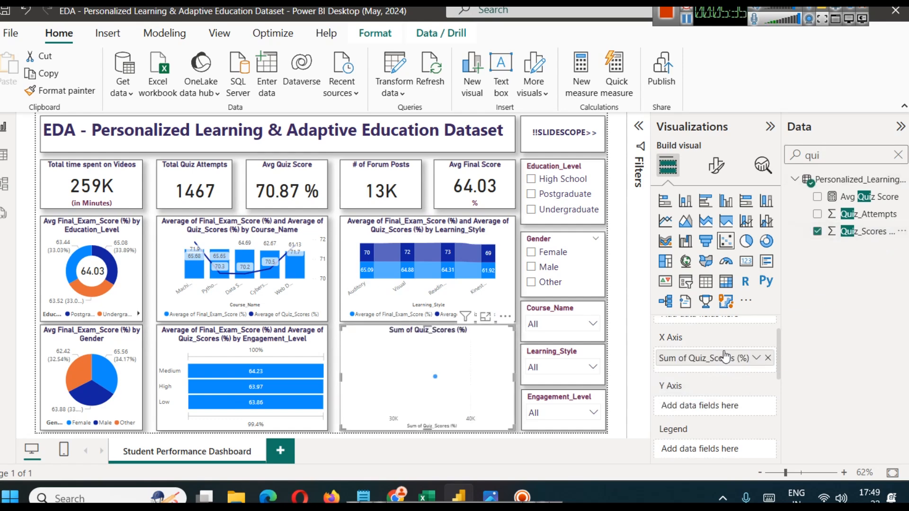
{"action": "left_click", "coordinate": [757, 358]}
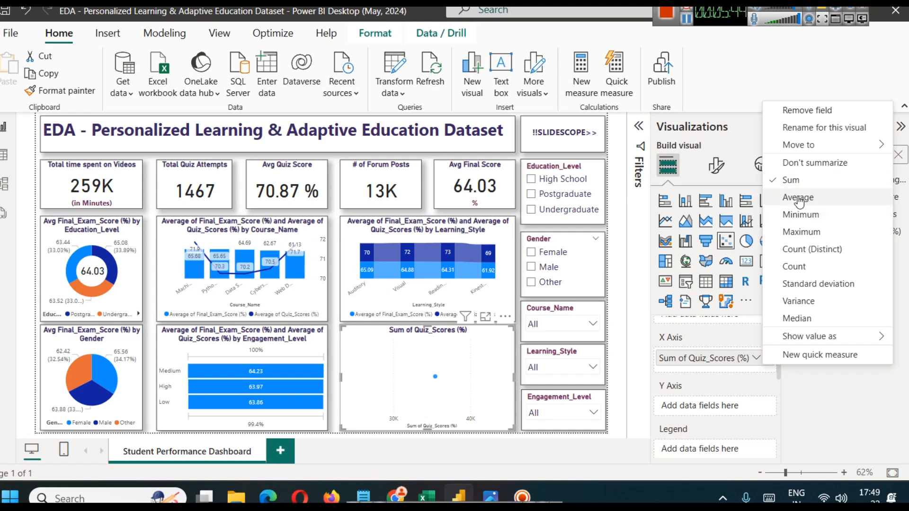
{"action": "left_click", "coordinate": [797, 198]}
{"action": "left_click", "coordinate": [755, 357]}
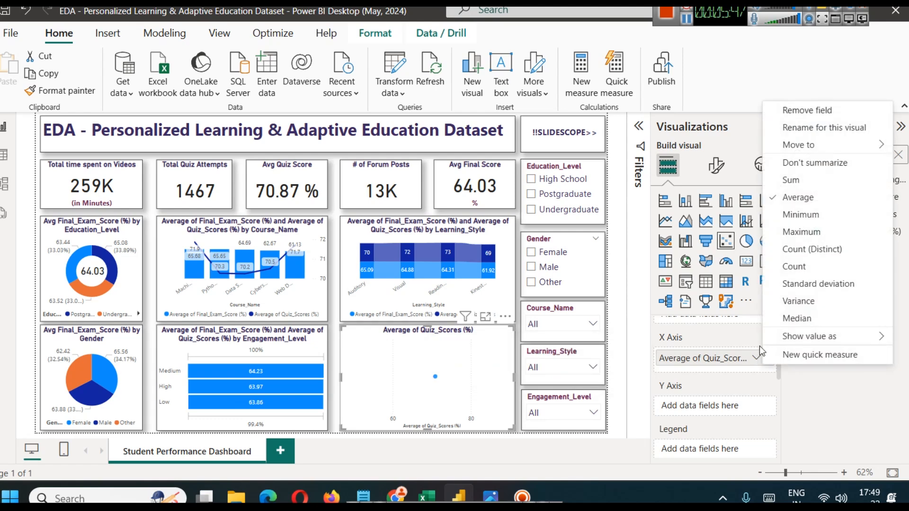
{"action": "left_click", "coordinate": [827, 166]}
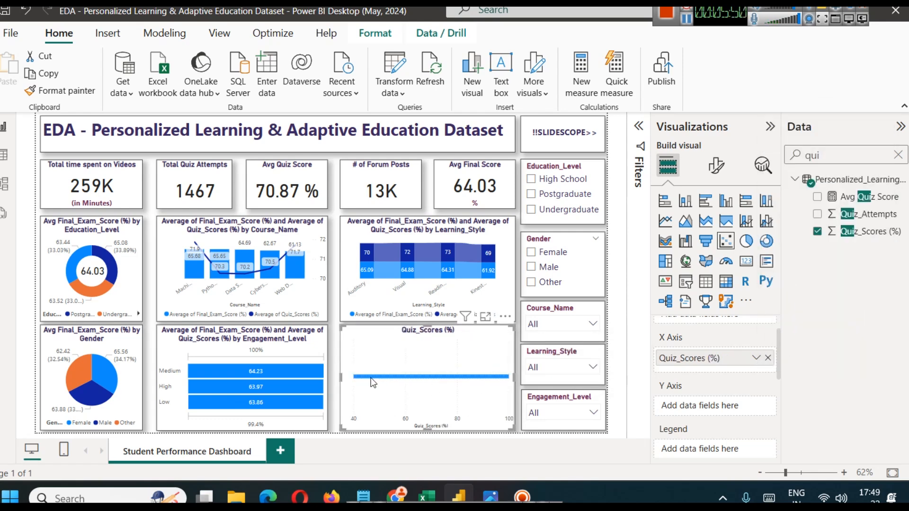
Step: Place Final_Exam_Score (%) on the scatter chart's Y axis and set it to Don't summarize
{"action": "double_click", "coordinate": [833, 152]}
{"action": "type", "text": "fina"}
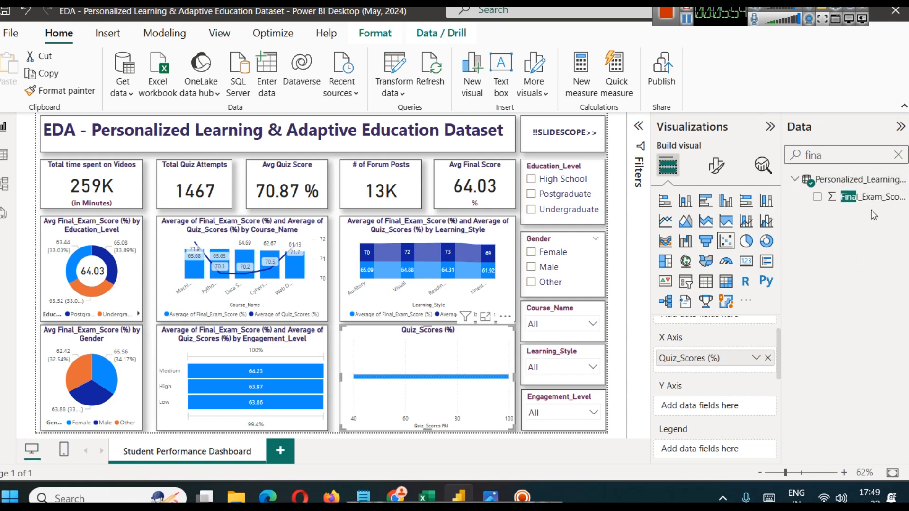
{"action": "left_click_drag", "start_coordinate": [866, 196], "coordinate": [720, 407]}
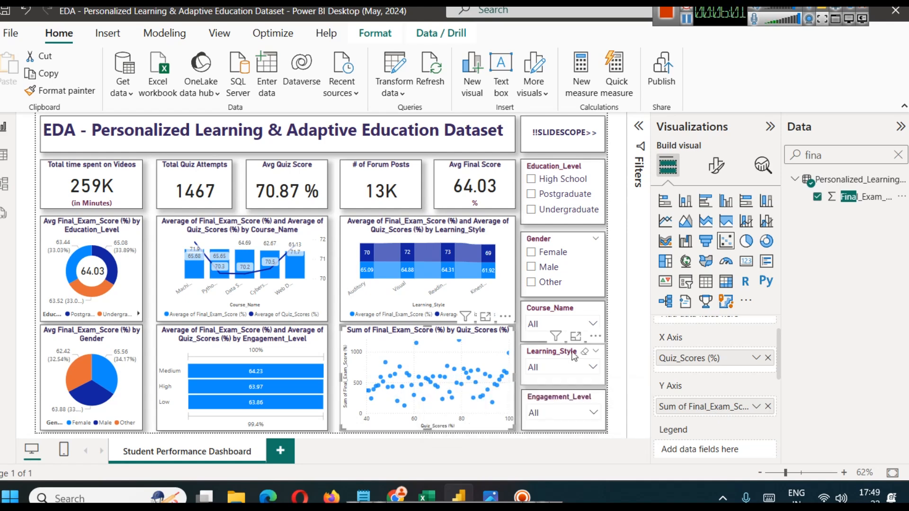
{"action": "left_click", "coordinate": [756, 406]}
{"action": "left_click", "coordinate": [788, 214]}
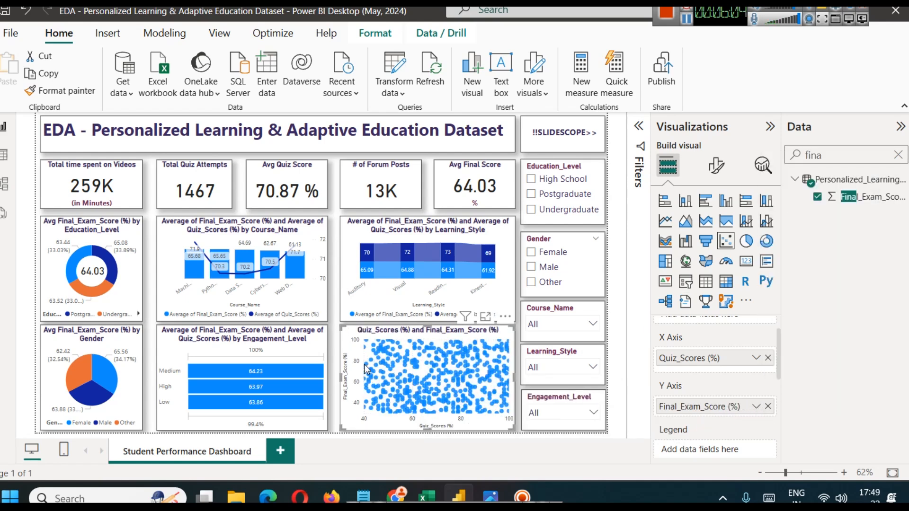
{"action": "mouse_move", "coordinate": [395, 381]}
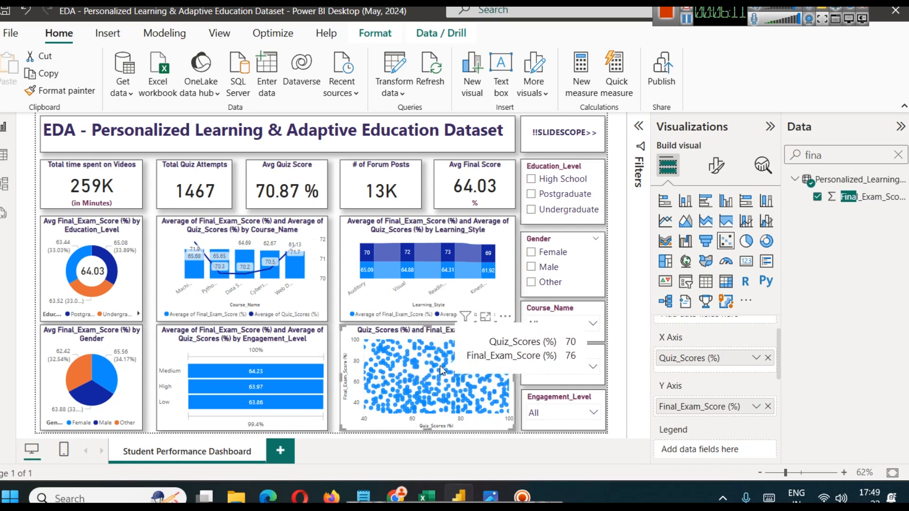
{"action": "mouse_move", "coordinate": [487, 380]}
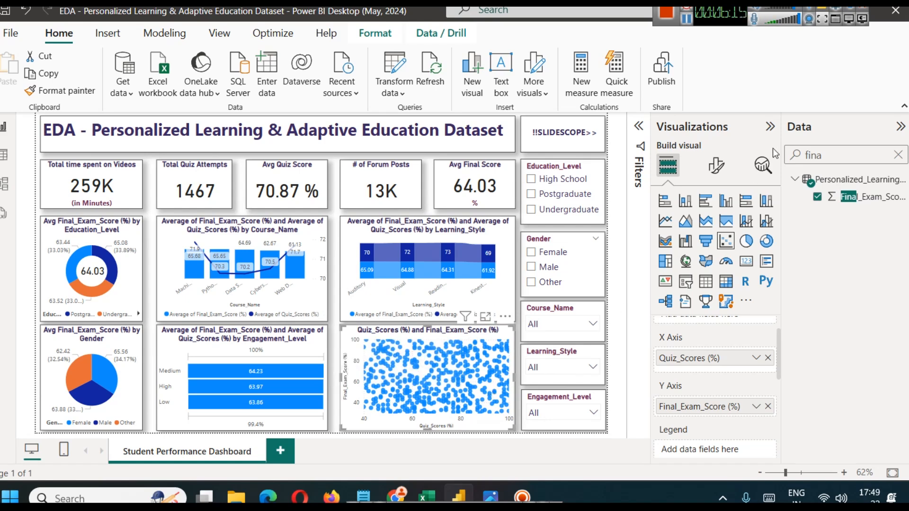
Step: Turn on the scatter chart's trend line, examine the chart in focus mode and return to the report
{"action": "left_click", "coordinate": [762, 165]}
{"action": "left_click", "coordinate": [760, 234]}
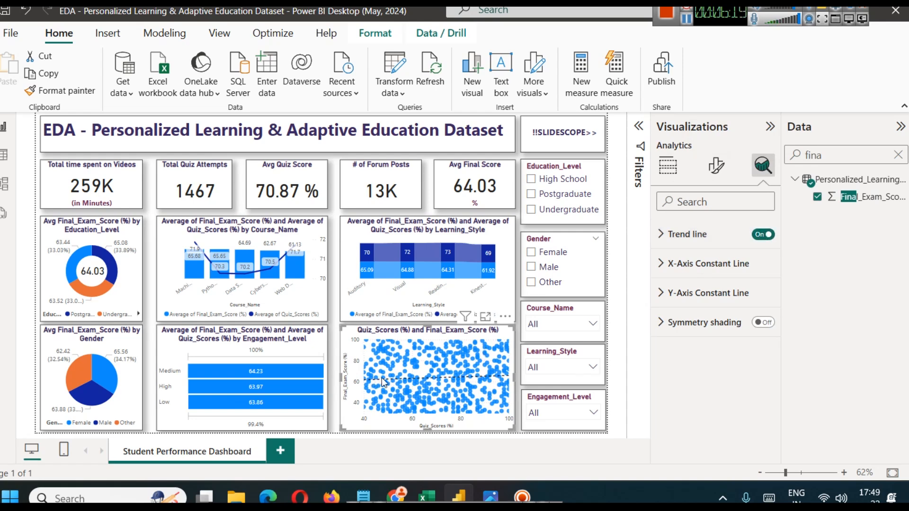
{"action": "left_click", "coordinate": [486, 316]}
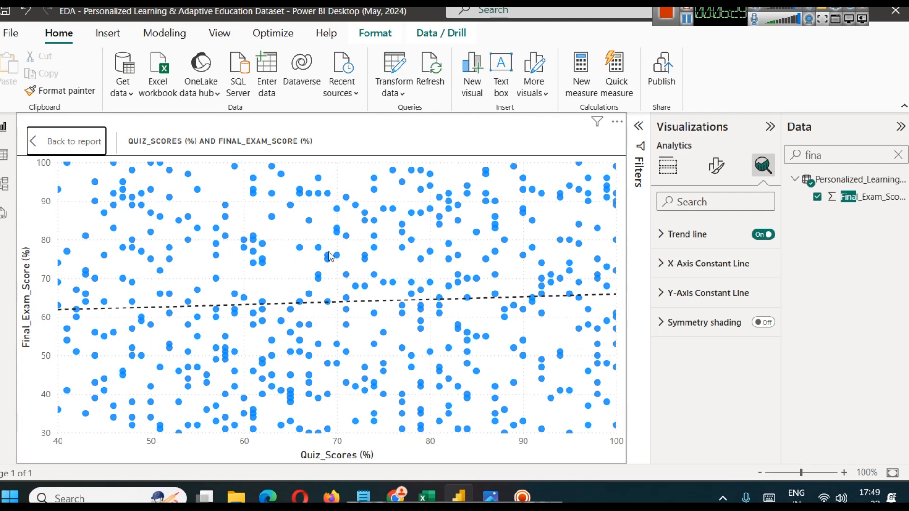
{"action": "mouse_move", "coordinate": [319, 255]}
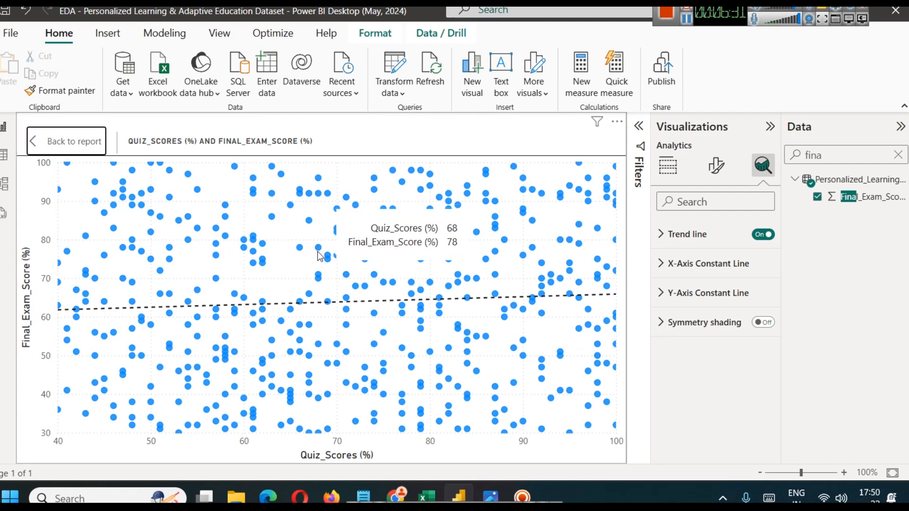
{"action": "left_click", "coordinate": [48, 141]}
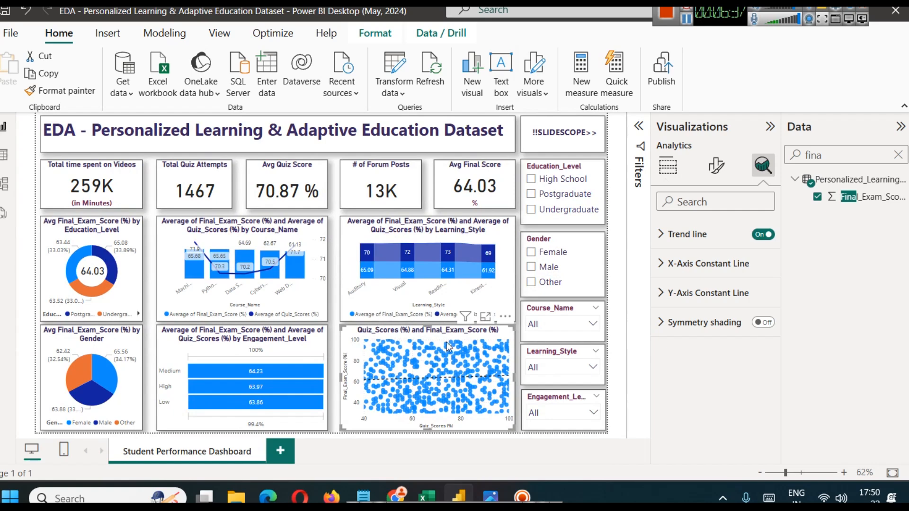
Step: Try Gender as the scatter chart's legend and remove it again
{"action": "left_click", "coordinate": [669, 169]}
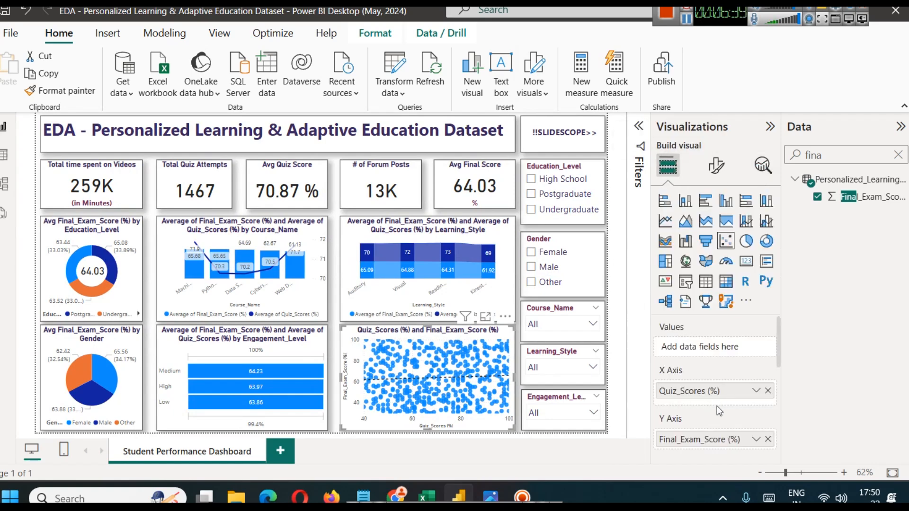
{"action": "scroll", "coordinate": [716, 409], "scroll_direction": "down", "scroll_amount": 3}
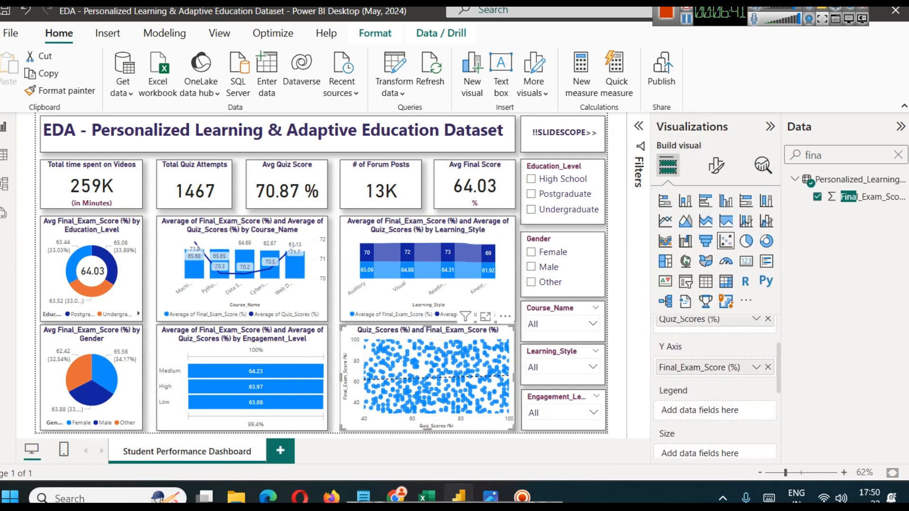
{"action": "left_click", "coordinate": [897, 155]}
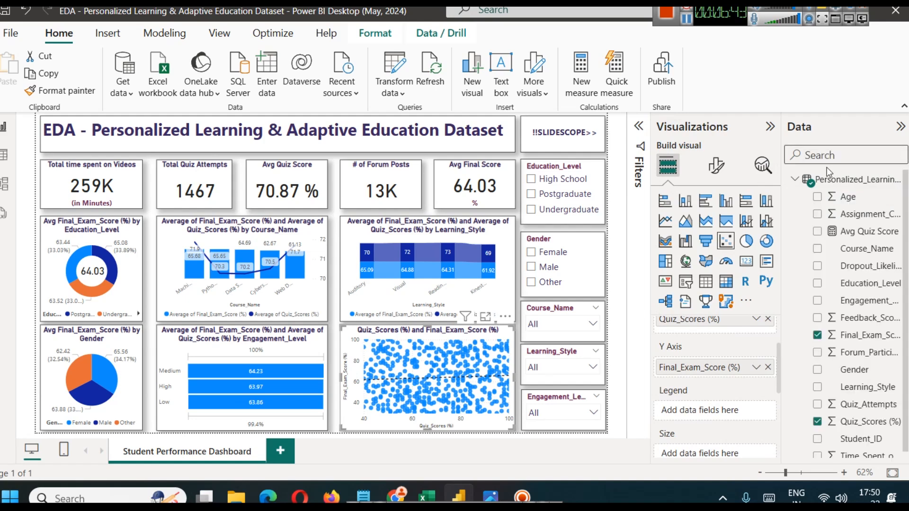
{"action": "type", "text": "gen"}
{"action": "left_click_drag", "start_coordinate": [854, 197], "coordinate": [720, 411]}
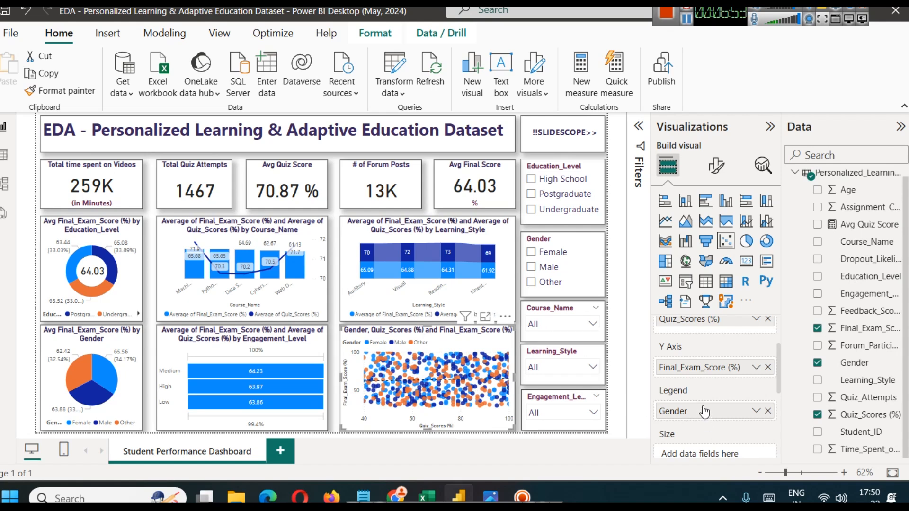
{"action": "scroll", "coordinate": [704, 412], "scroll_direction": "up", "scroll_amount": 3}
{"action": "scroll", "coordinate": [715, 411], "scroll_direction": "down", "scroll_amount": 6}
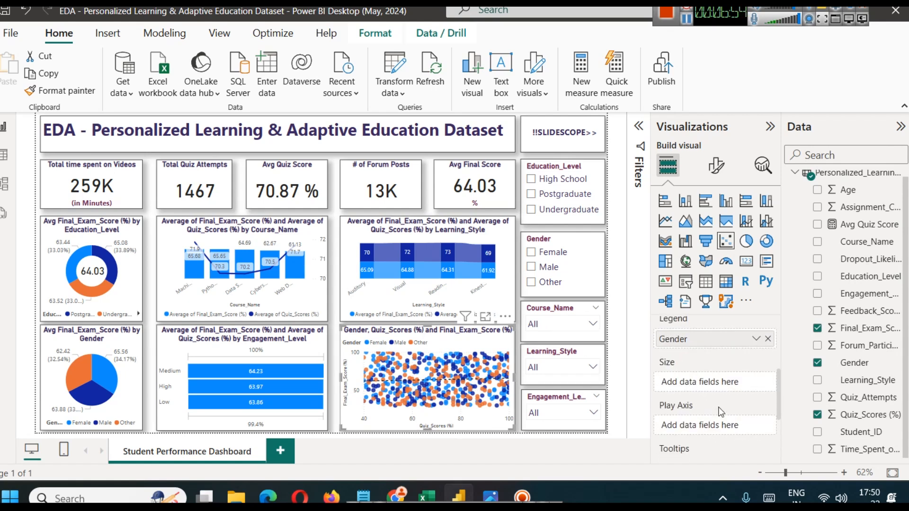
{"action": "left_click", "coordinate": [767, 339]}
{"action": "scroll", "coordinate": [729, 402], "scroll_direction": "up", "scroll_amount": 2}
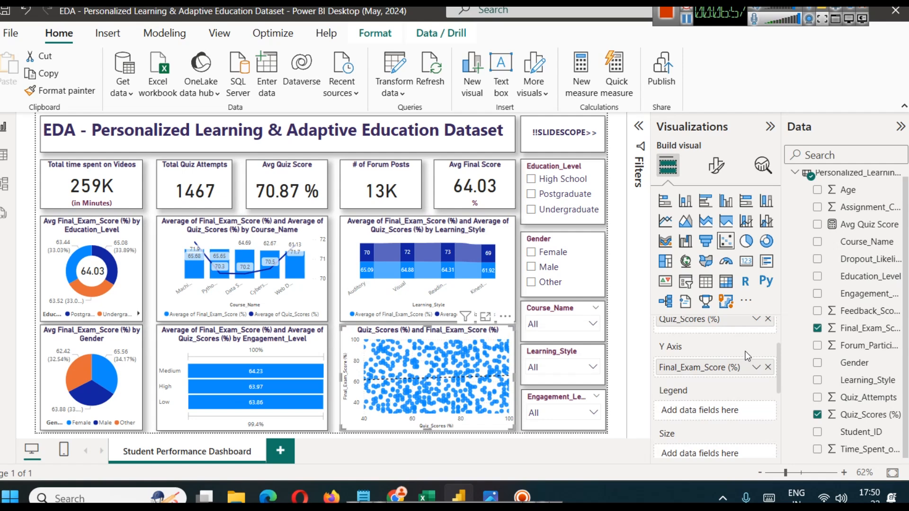
Step: Replace Quiz_Scores (%) on the scatter chart's X axis with Time_Spent_on_Videos (mins), set to Don't summarize
{"action": "scroll", "coordinate": [756, 346], "scroll_direction": "up", "scroll_amount": 2}
{"action": "left_click", "coordinate": [767, 397]}
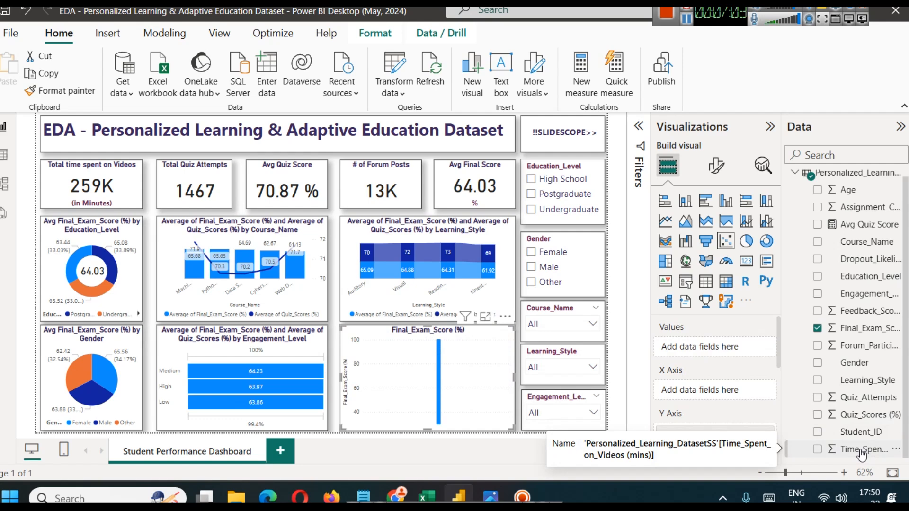
{"action": "left_click_drag", "start_coordinate": [862, 455], "coordinate": [731, 391]}
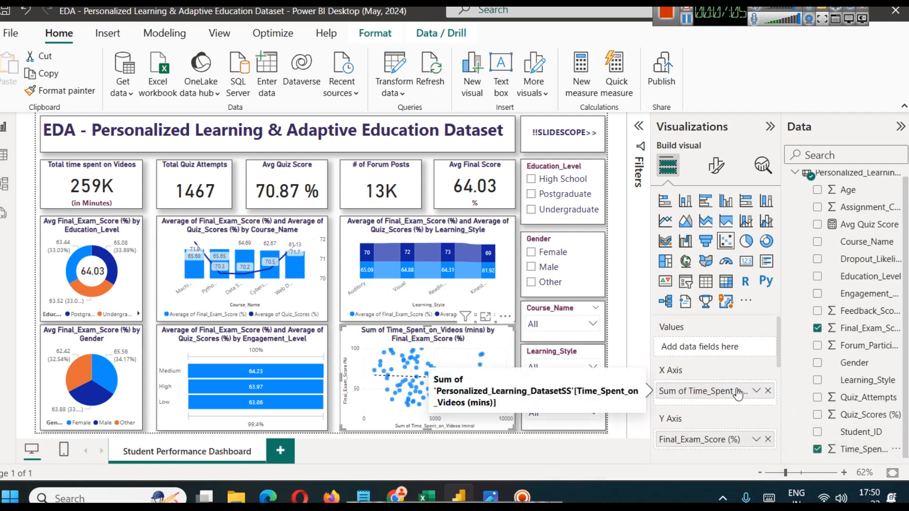
{"action": "scroll", "coordinate": [716, 423], "scroll_direction": "down", "scroll_amount": 2}
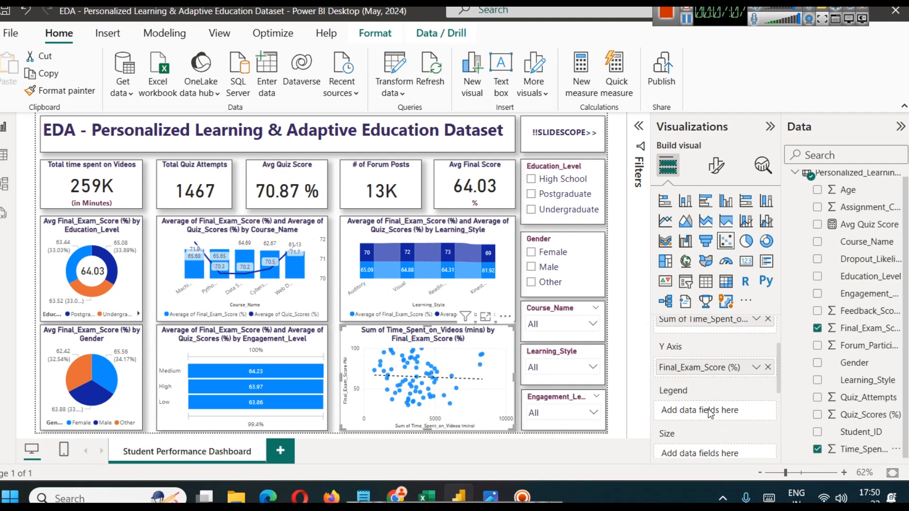
{"action": "scroll", "coordinate": [719, 411], "scroll_direction": "up", "scroll_amount": 2}
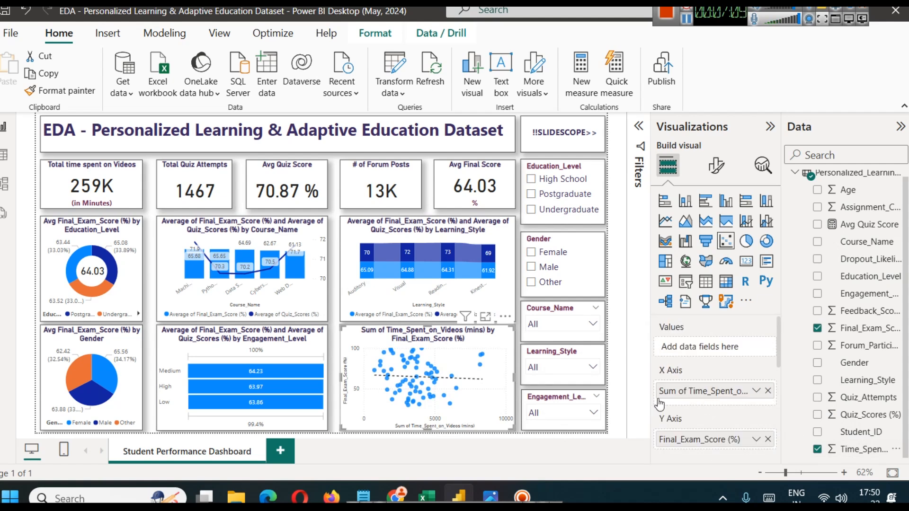
{"action": "left_click", "coordinate": [756, 391]}
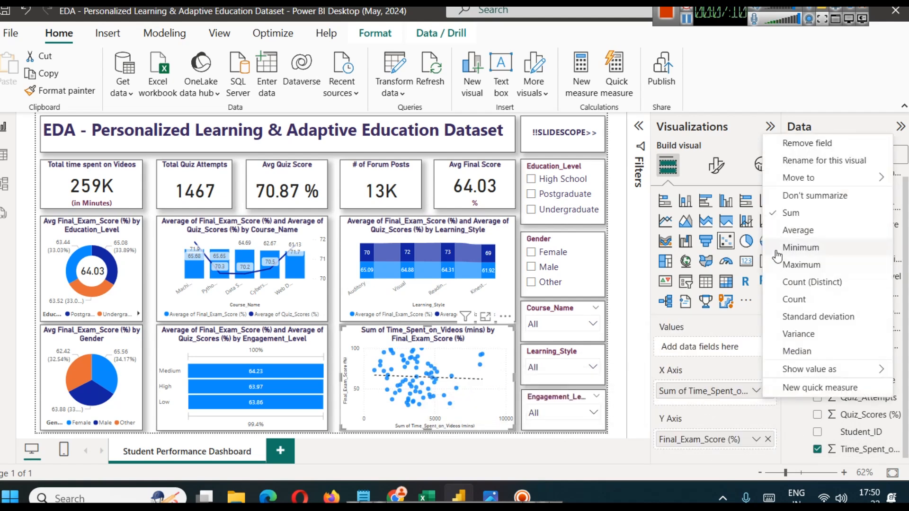
{"action": "left_click", "coordinate": [805, 193]}
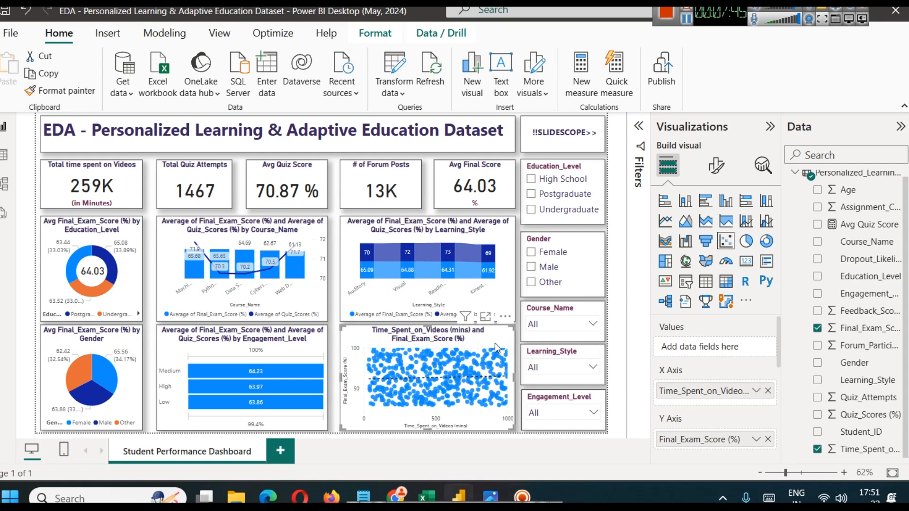
Step: Delete the scatter chart beneath the learning-style chart
{"action": "key", "text": "Delete"}
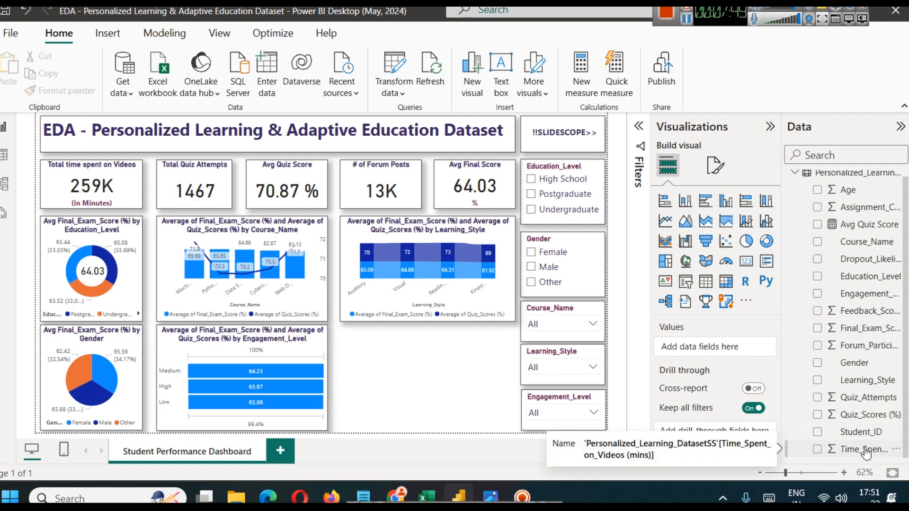
Step: Examine the dataset's columns in table view, including the list of Time_Spent_on_Videos (mins) values, and return to the report
{"action": "left_click", "coordinate": [6, 156]}
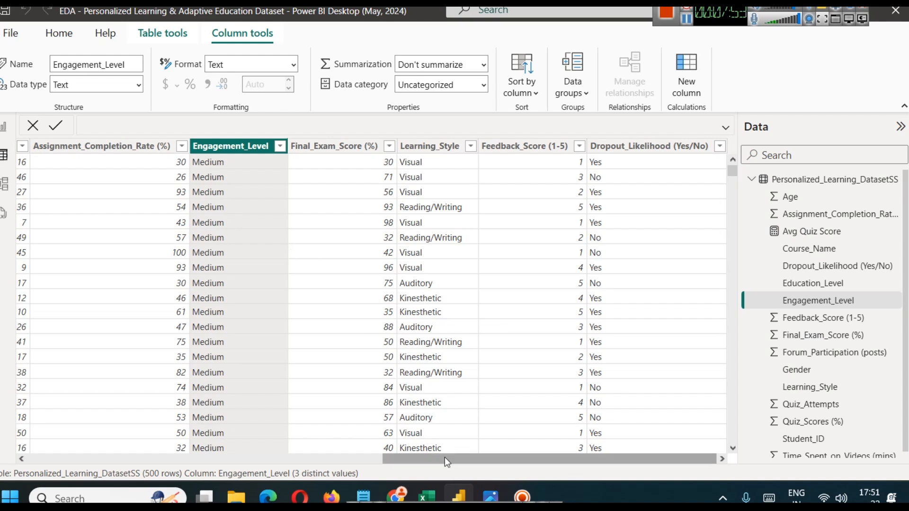
{"action": "left_click", "coordinate": [419, 447]}
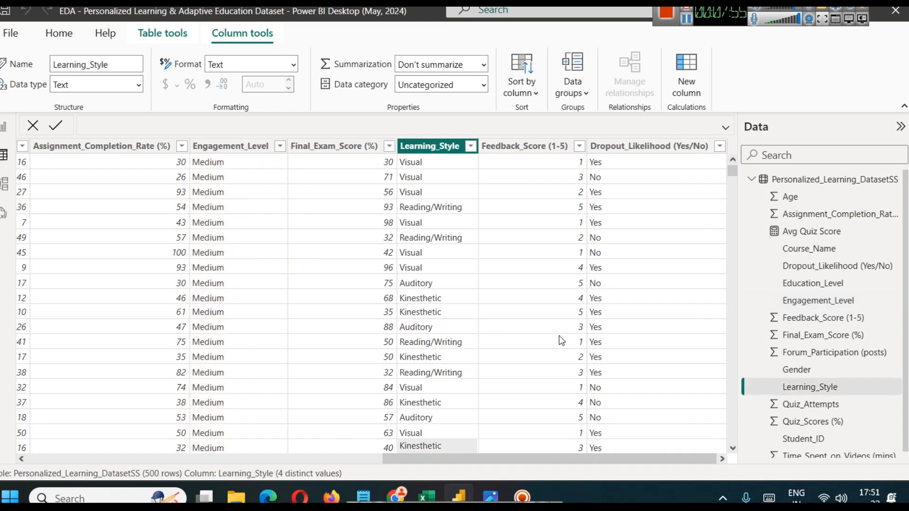
{"action": "left_click", "coordinate": [552, 316]}
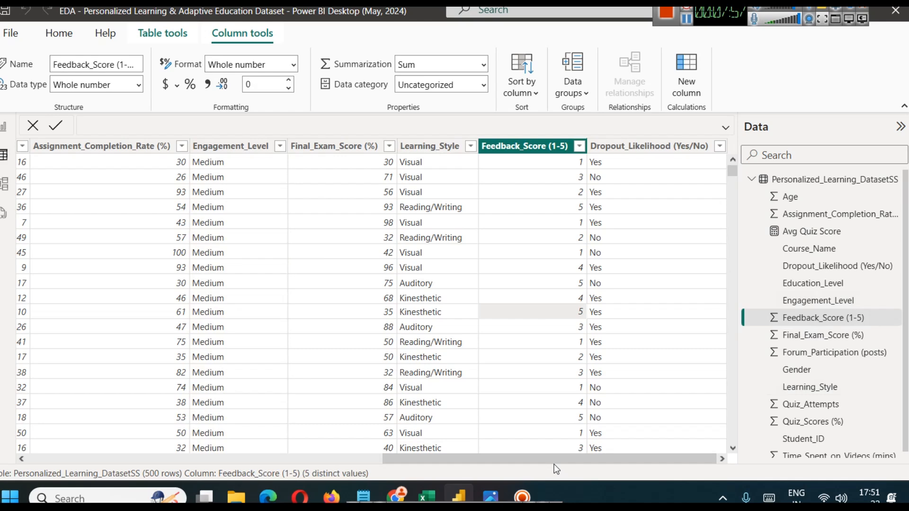
{"action": "left_click_drag", "start_coordinate": [555, 460], "coordinate": [159, 425]}
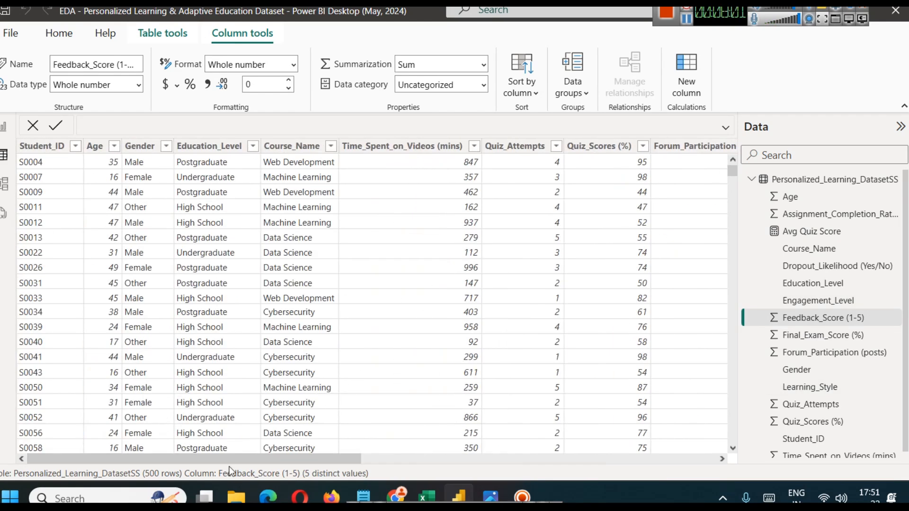
{"action": "left_click_drag", "start_coordinate": [254, 459], "coordinate": [626, 386]}
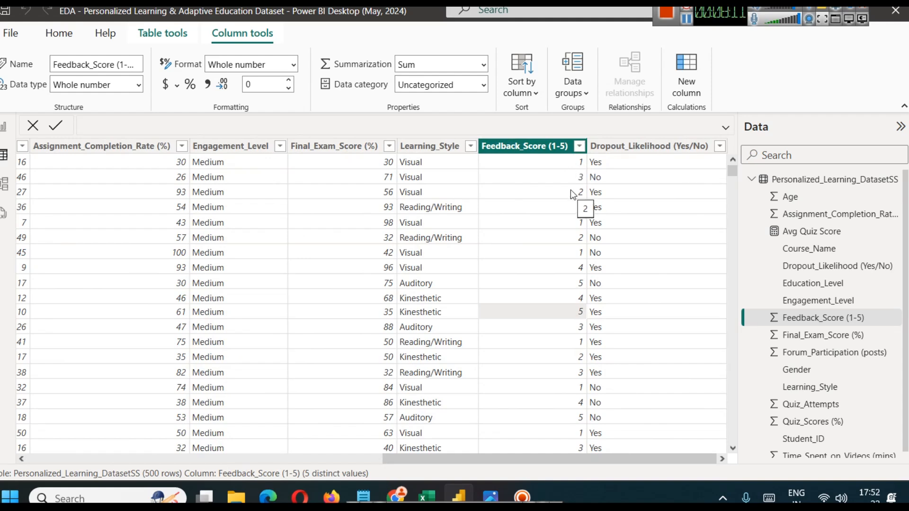
{"action": "left_click_drag", "start_coordinate": [459, 457], "coordinate": [216, 436]}
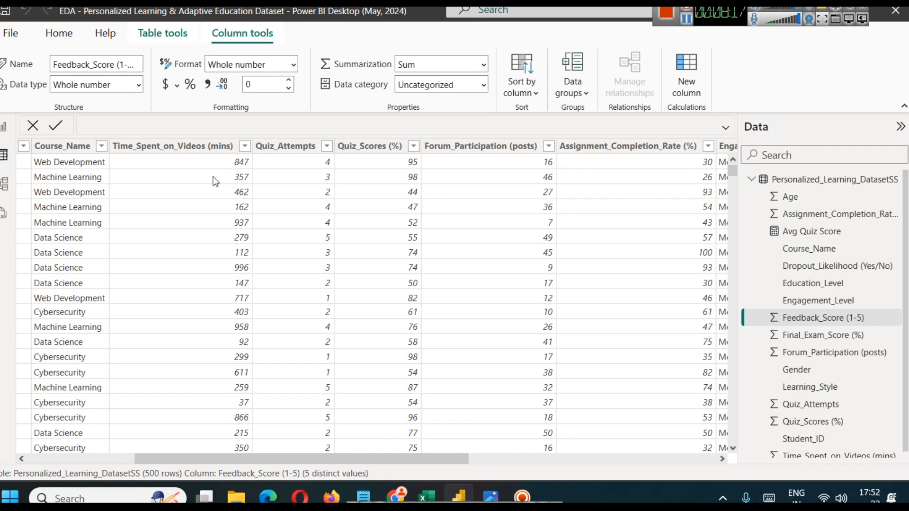
{"action": "left_click", "coordinate": [244, 147]}
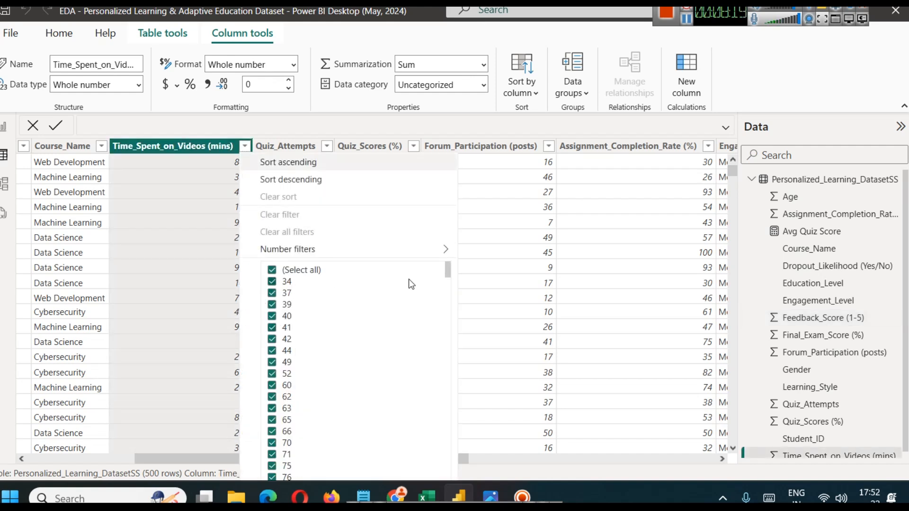
{"action": "left_click_drag", "start_coordinate": [447, 269], "coordinate": [401, 380]}
{"action": "scroll", "coordinate": [402, 379], "scroll_direction": "down", "scroll_amount": 10}
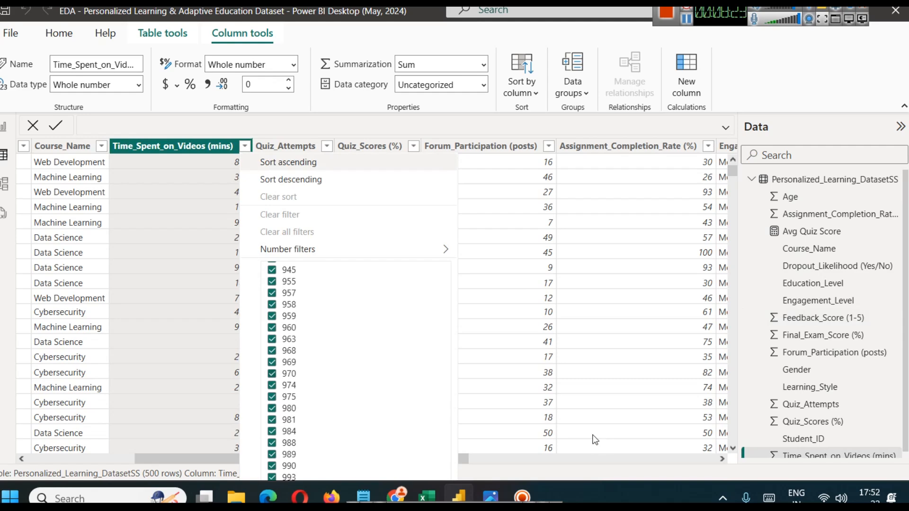
{"action": "left_click", "coordinate": [543, 206]}
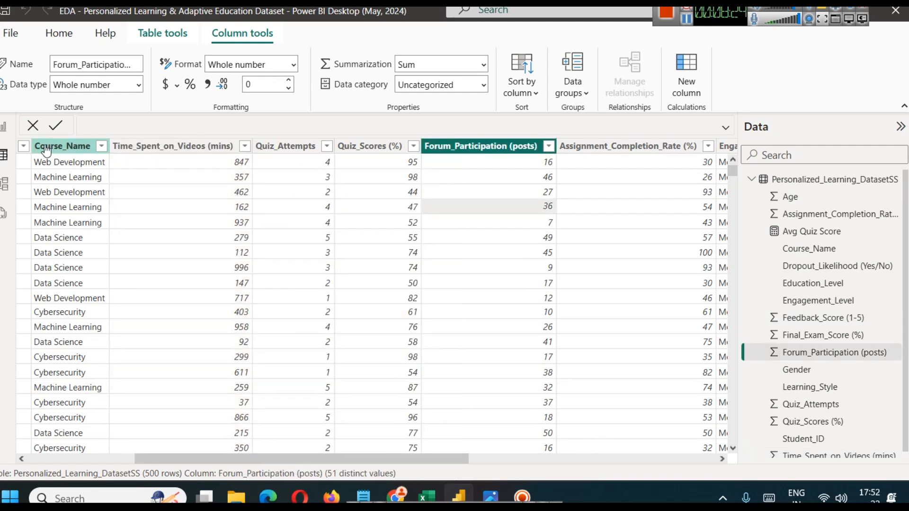
{"action": "left_click", "coordinate": [4, 126]}
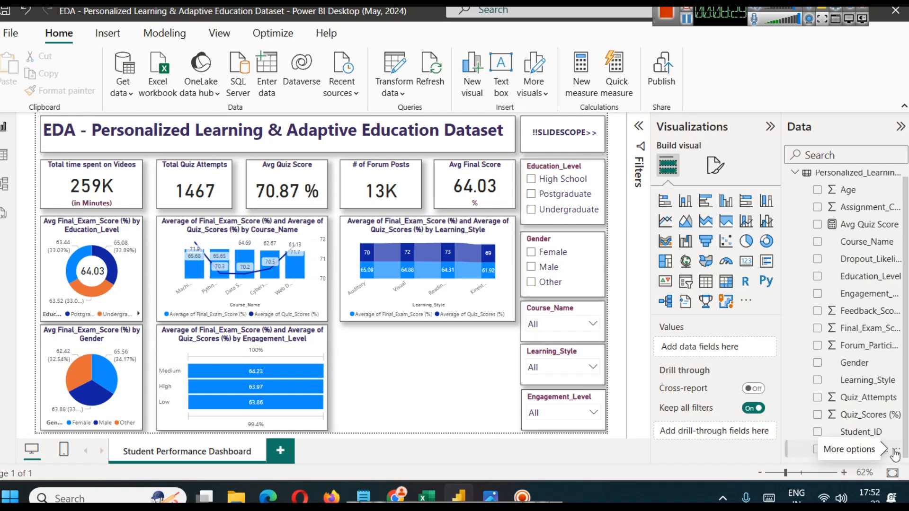
Step: Create a bin group on Time_Spent_on_Videos (mins) with bin type Number of bins and a bin count of 5
{"action": "left_click", "coordinate": [892, 449]}
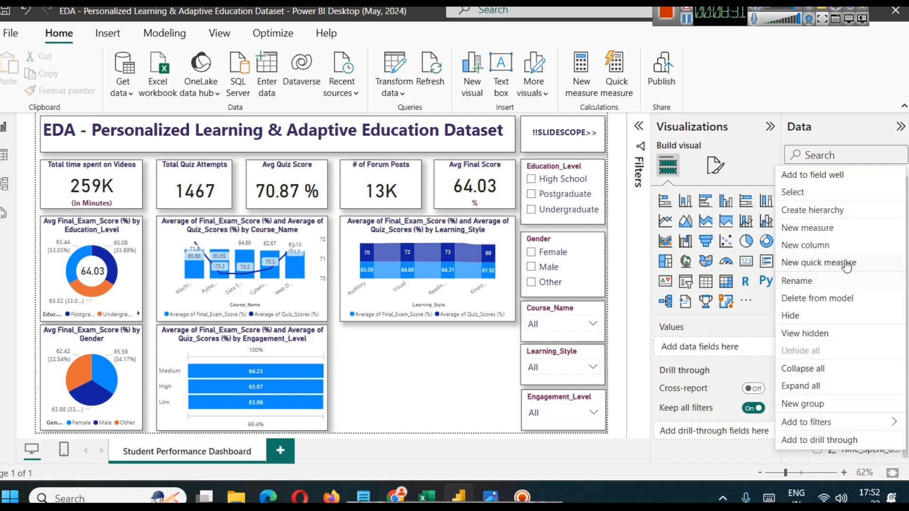
{"action": "left_click", "coordinate": [836, 406]}
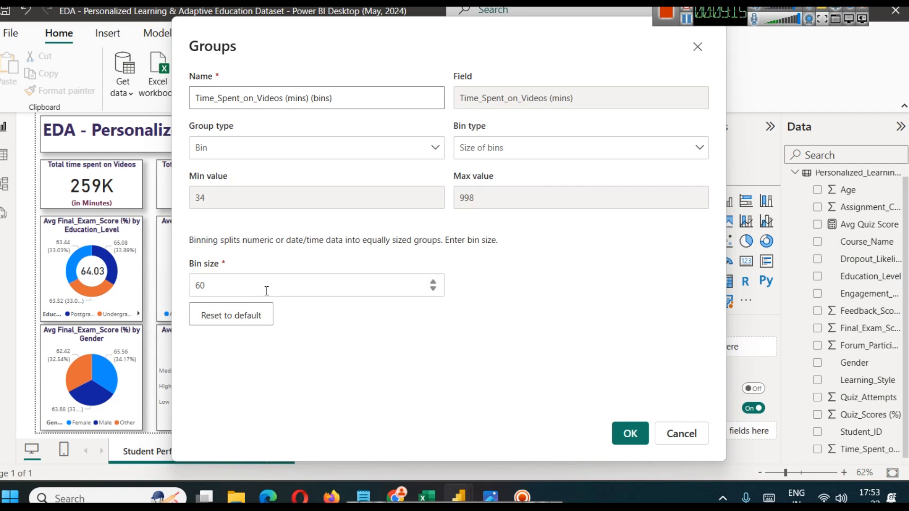
{"action": "left_click", "coordinate": [491, 149]}
{"action": "left_click", "coordinate": [500, 200]}
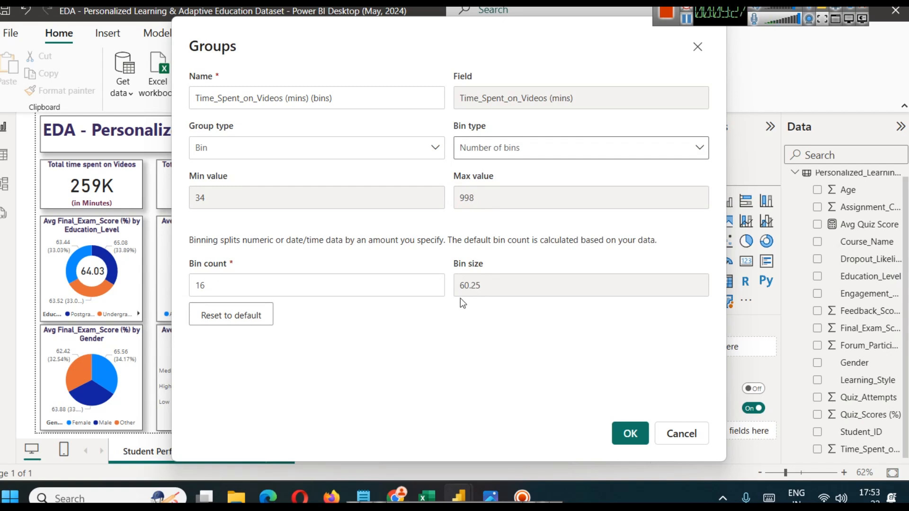
{"action": "left_click", "coordinate": [307, 291]}
{"action": "double_click", "coordinate": [307, 292]}
{"action": "type", "text": "5"}
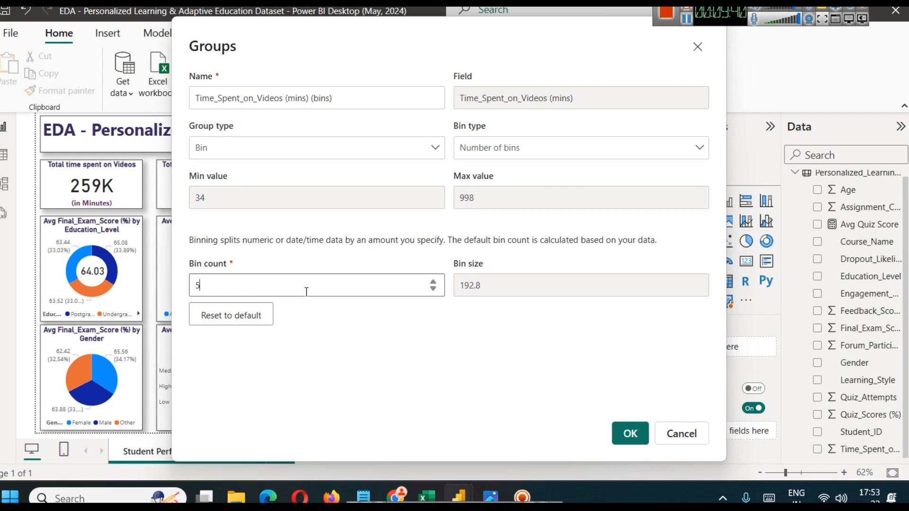
{"action": "left_click", "coordinate": [626, 433]}
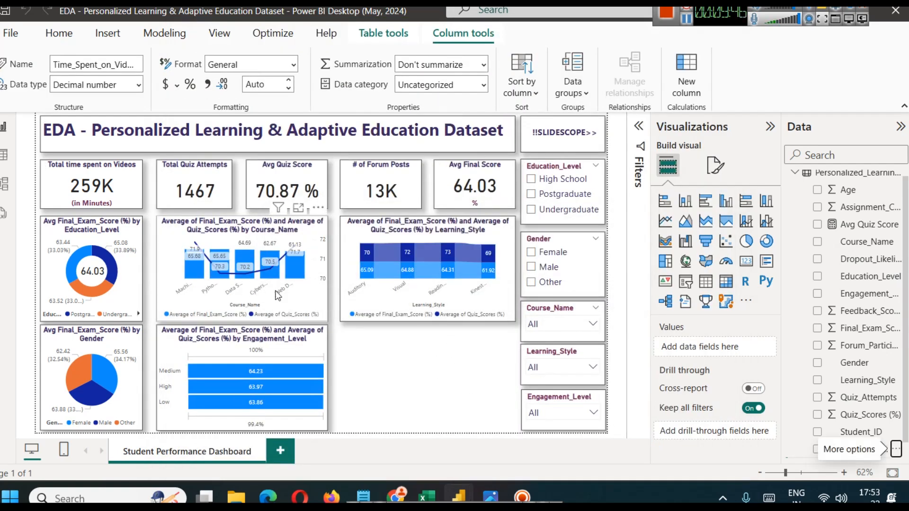
Step: Duplicate the learning-style score chart into the empty space beneath it and change the copy to a stacked column chart
{"action": "left_click", "coordinate": [384, 309]}
{"action": "key", "text": "ctrl+c"}
{"action": "key", "text": "ctrl+v"}
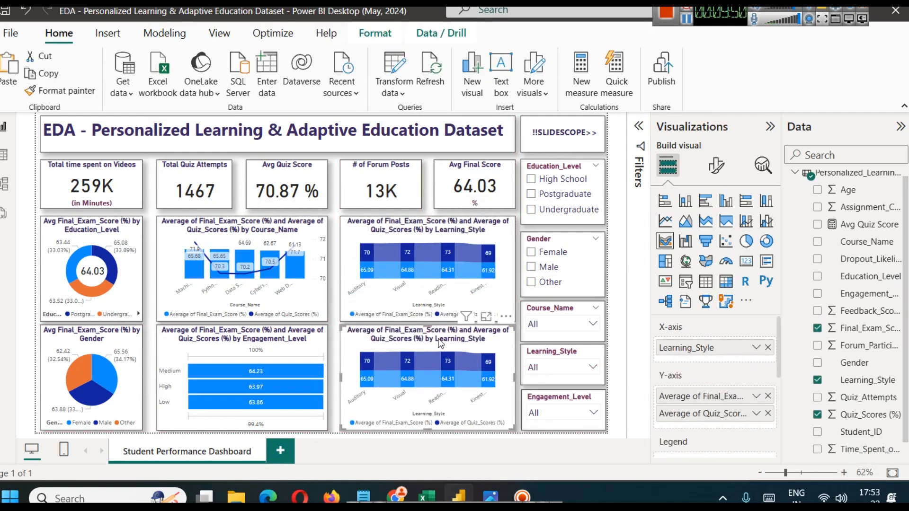
{"action": "left_click", "coordinate": [684, 204]}
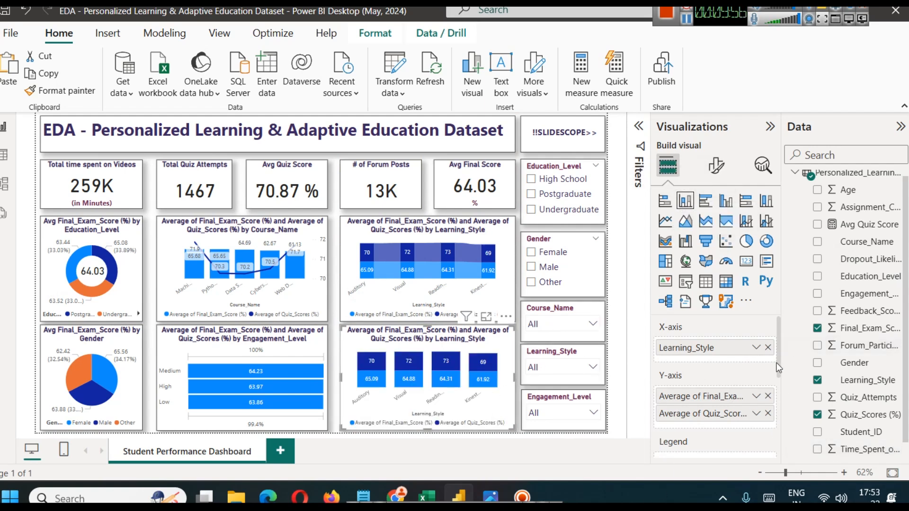
Step: Replace Learning_Style on the copied chart's X axis with Time_Spent_on_Videos (mins) (bins) and examine the chart in focus mode
{"action": "left_click", "coordinate": [768, 348]}
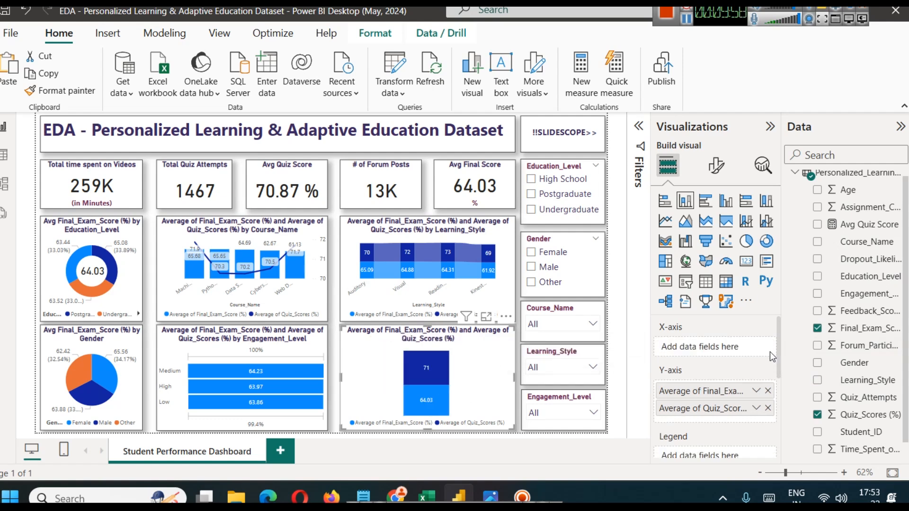
{"action": "scroll", "coordinate": [845, 435], "scroll_direction": "down", "scroll_amount": 1}
{"action": "left_click_drag", "start_coordinate": [860, 452], "coordinate": [695, 347]}
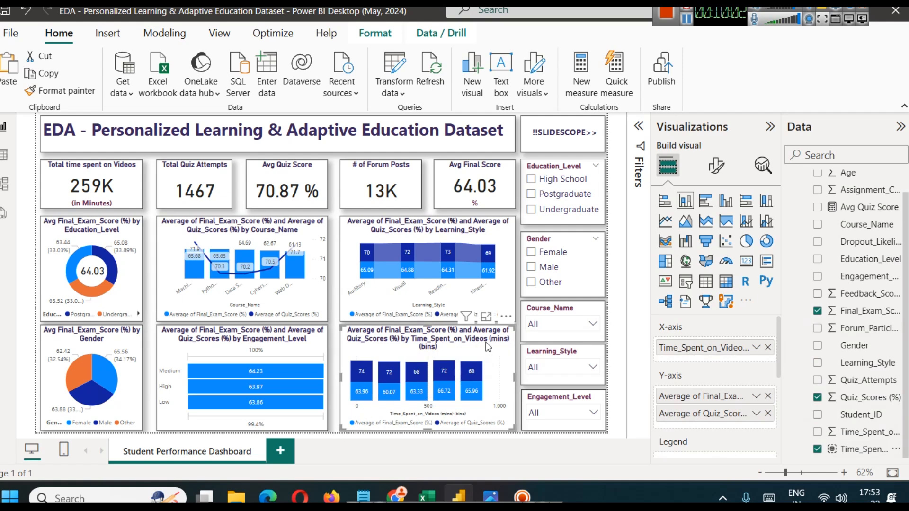
{"action": "left_click", "coordinate": [487, 318]}
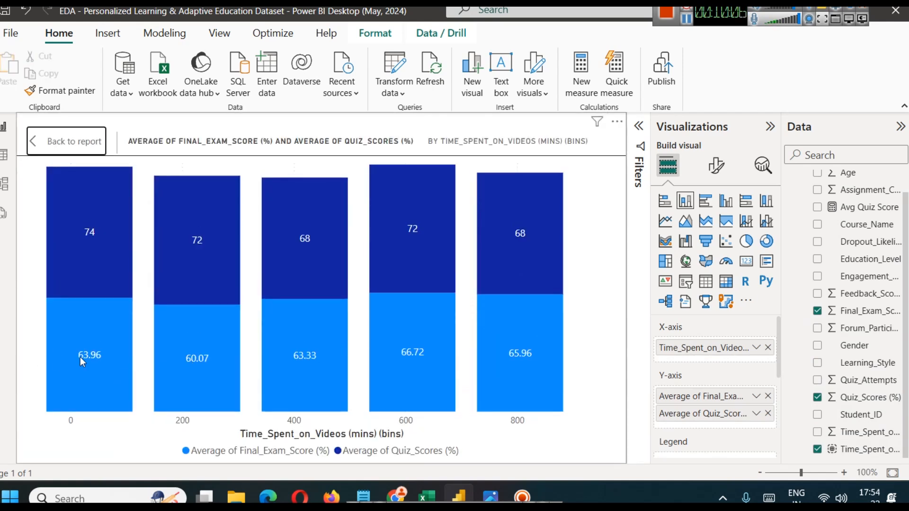
{"action": "mouse_move", "coordinate": [80, 357]}
{"action": "left_click", "coordinate": [55, 143]}
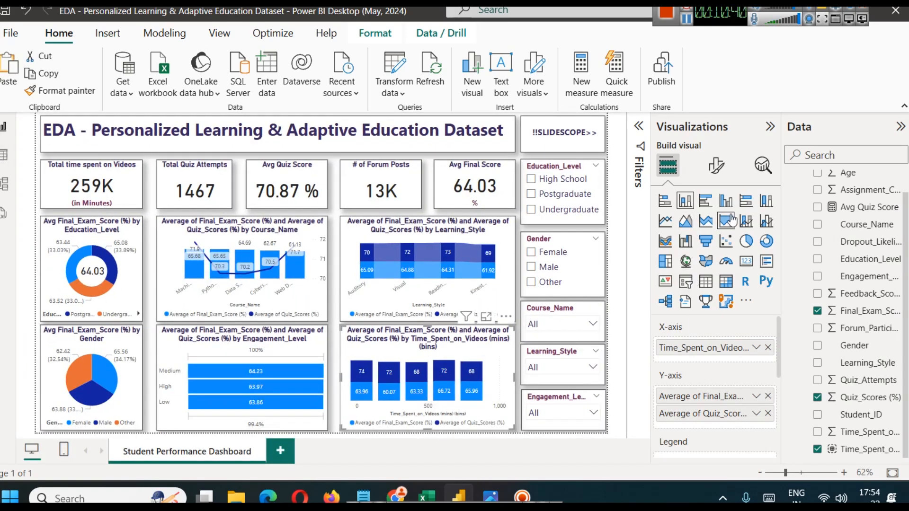
Step: Switch the video-time chart to 100% stacked columns and to clustered columns, examining each version in focus mode
{"action": "left_click", "coordinate": [764, 202]}
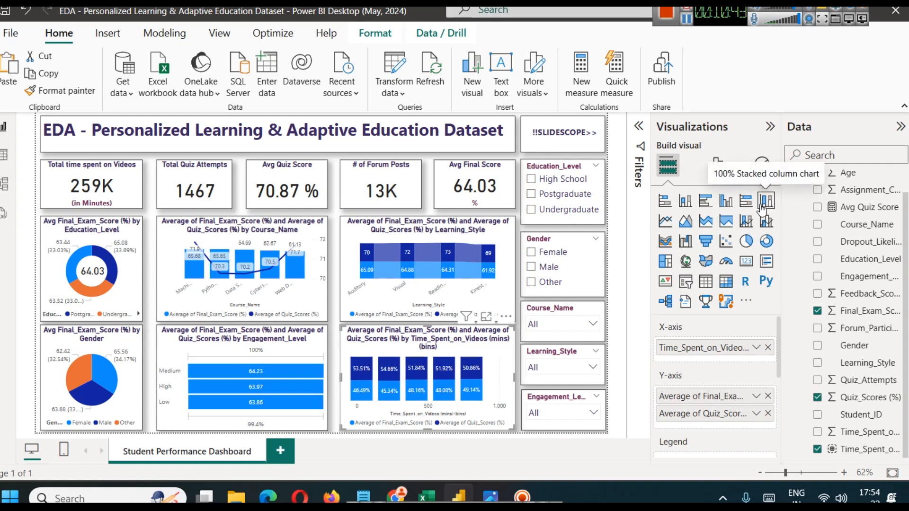
{"action": "left_click", "coordinate": [486, 316]}
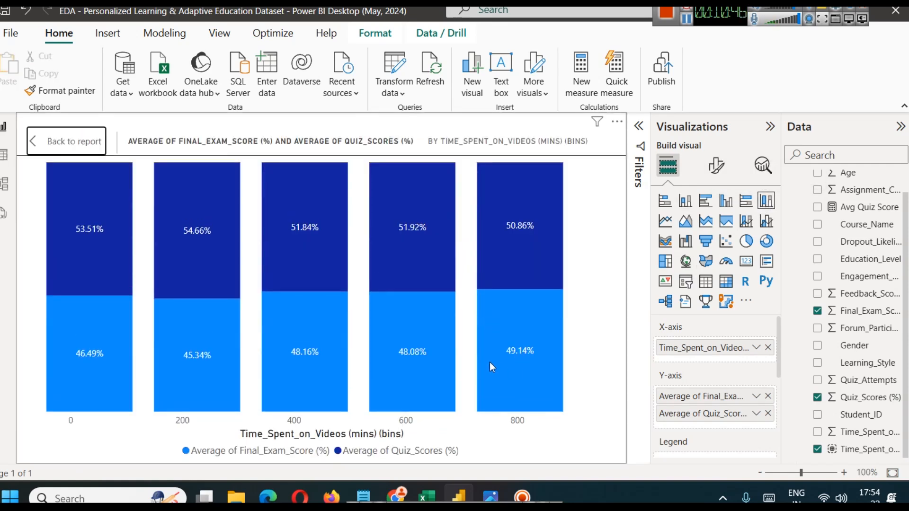
{"action": "left_click", "coordinate": [42, 142]}
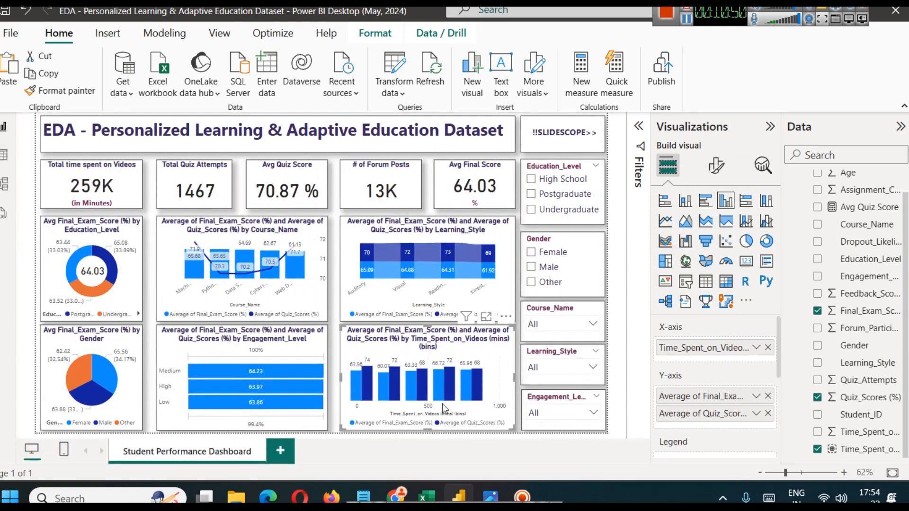
{"action": "left_click", "coordinate": [486, 316]}
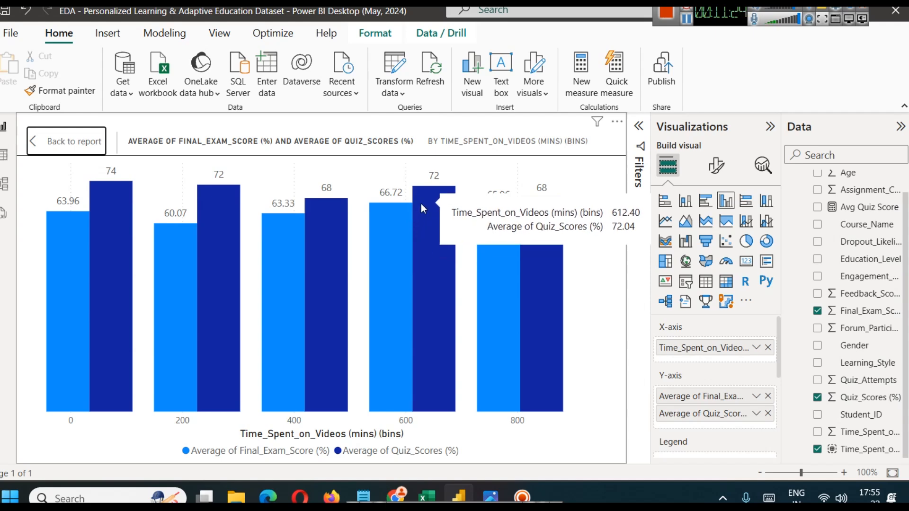
{"action": "left_click", "coordinate": [59, 141]}
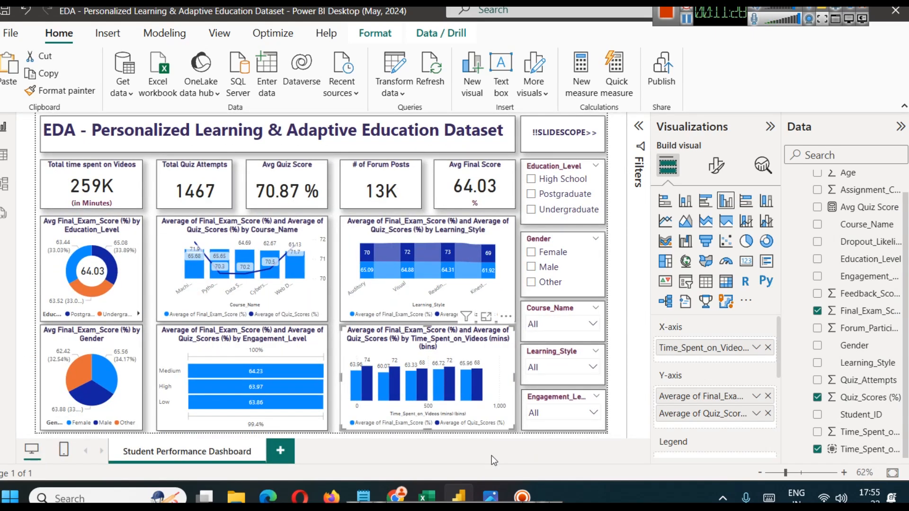
{"action": "left_click", "coordinate": [331, 321]}
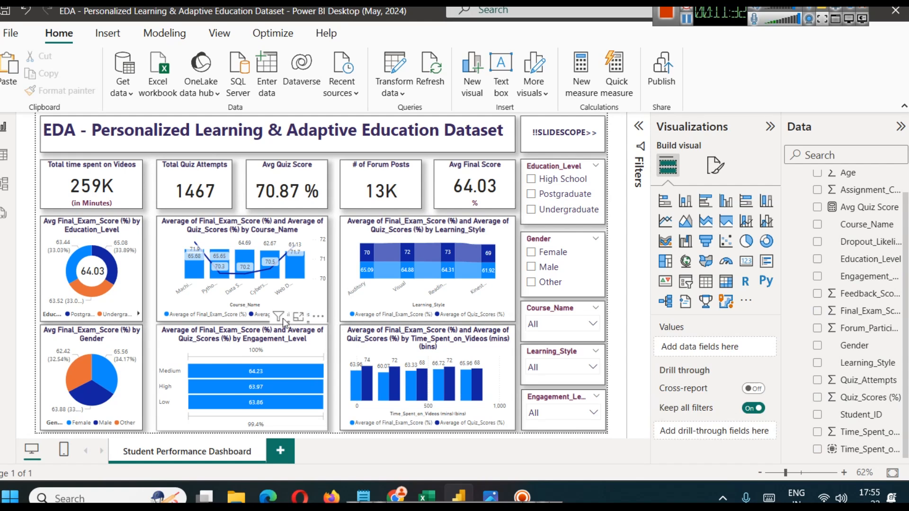
Step: Collapse the Visualizations and Data panes to give the report canvas more room
{"action": "mouse_move", "coordinate": [229, 260]}
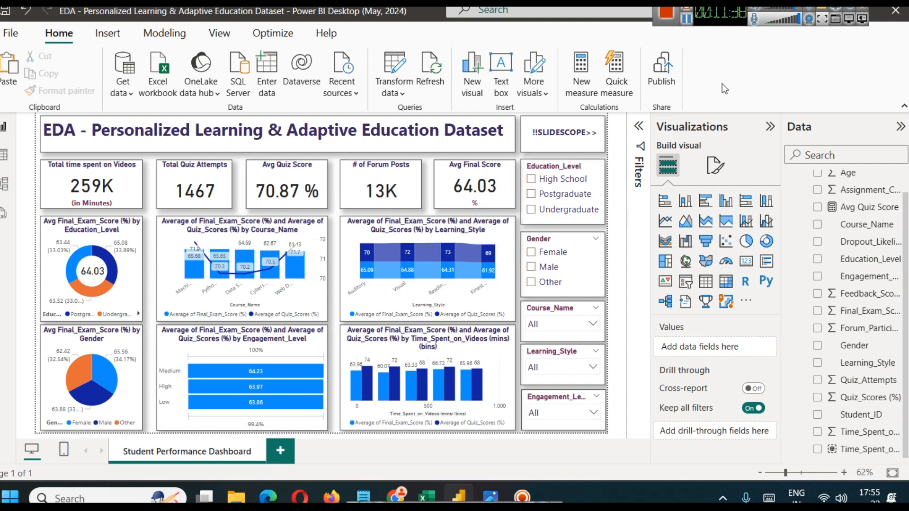
{"action": "left_click", "coordinate": [686, 19]}
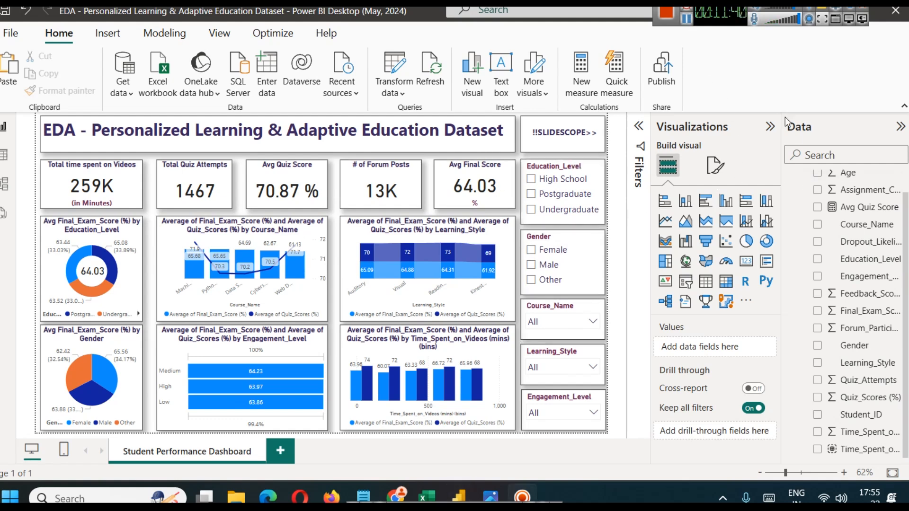
{"action": "left_click", "coordinate": [769, 128]}
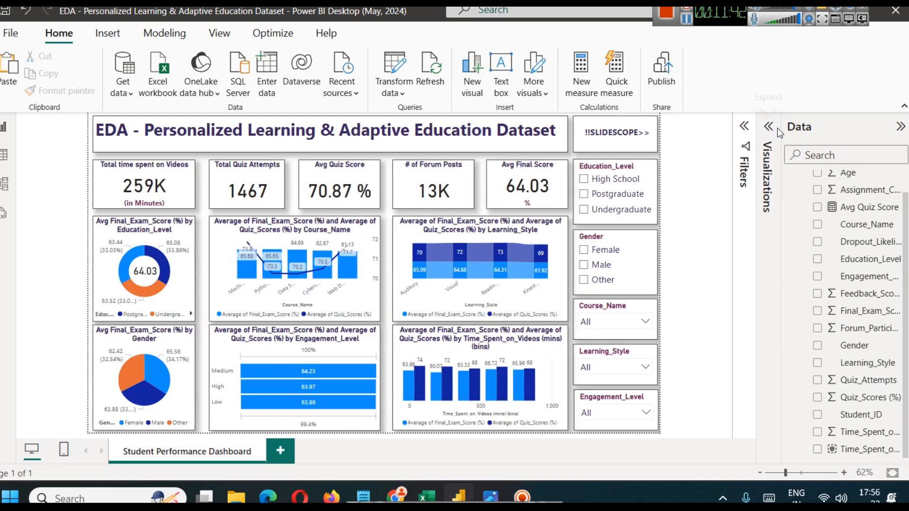
{"action": "left_click", "coordinate": [900, 127]}
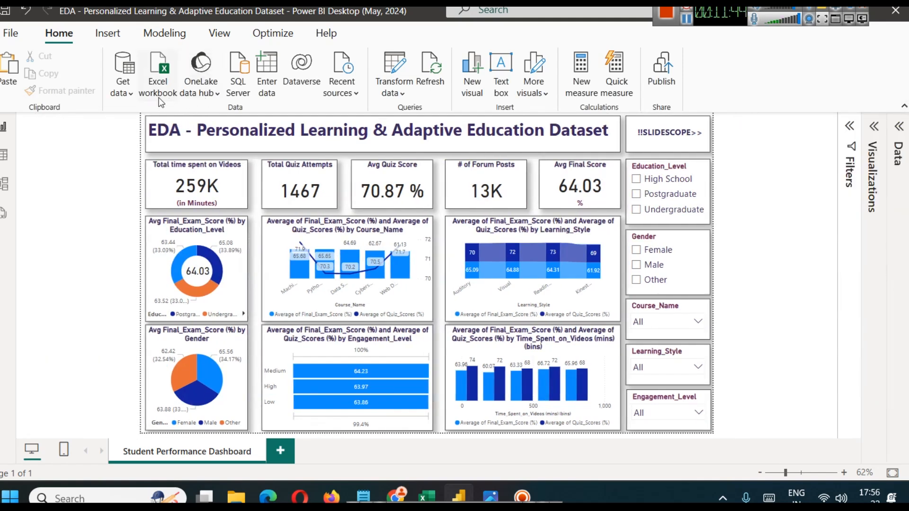
Step: Try the built-in report theme that colours the charts green, navy and red
{"action": "left_click", "coordinate": [221, 33]}
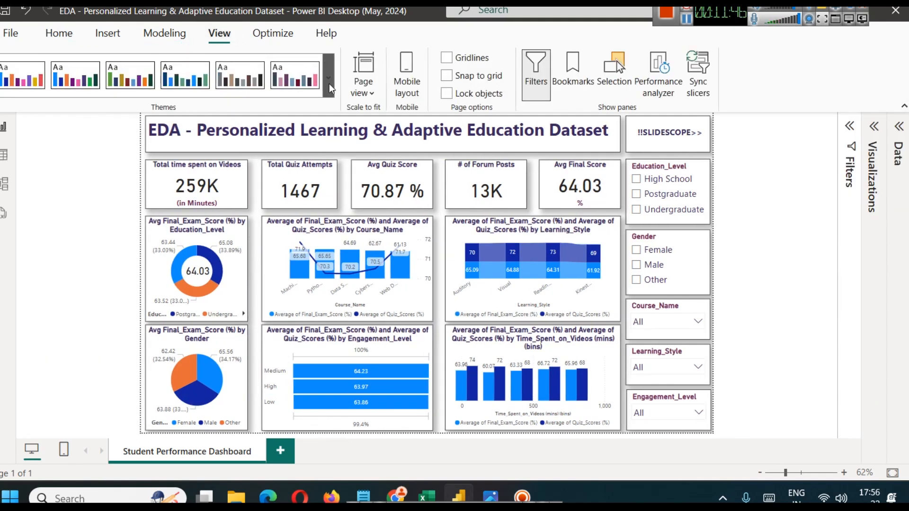
{"action": "left_click", "coordinate": [328, 84]}
{"action": "scroll", "coordinate": [270, 242], "scroll_direction": "down", "scroll_amount": 3}
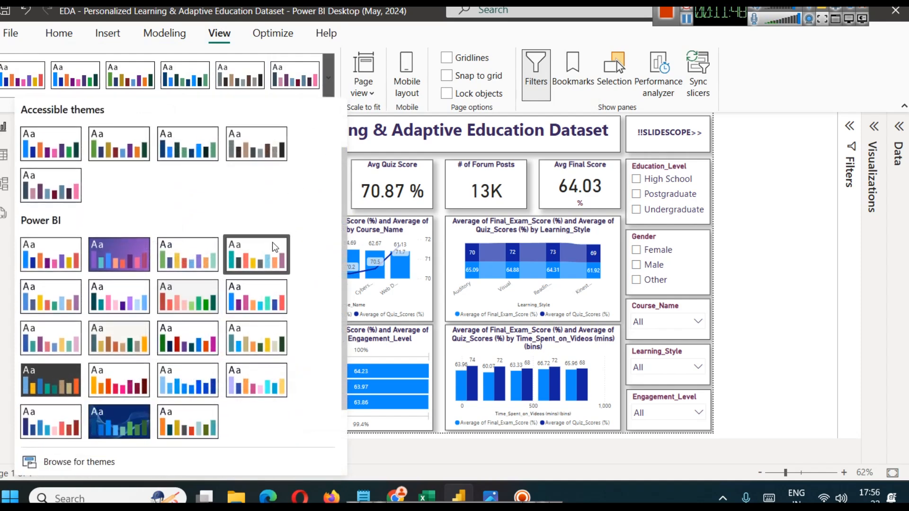
{"action": "left_click", "coordinate": [178, 321]}
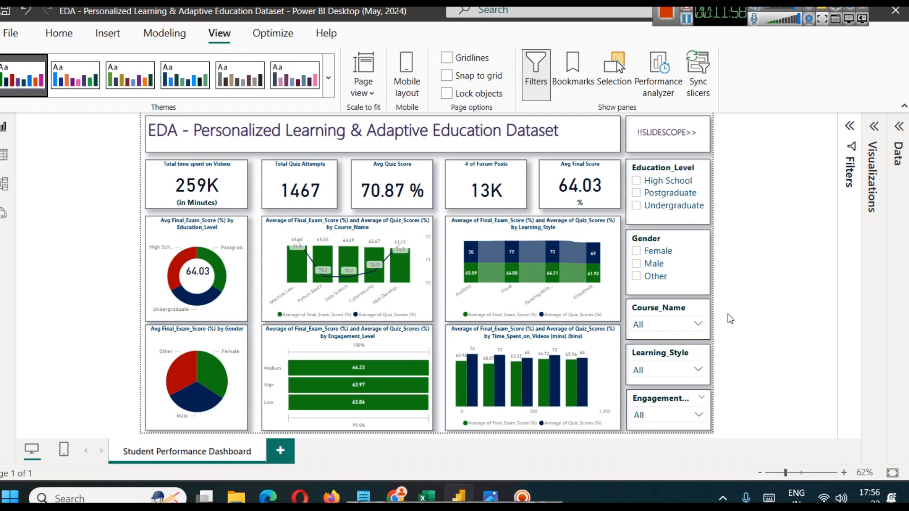
Step: Apply the built-in report theme with red and green chart colours on a light grey background
{"action": "left_click", "coordinate": [333, 80]}
{"action": "scroll", "coordinate": [289, 234], "scroll_direction": "down", "scroll_amount": 3}
{"action": "left_click", "coordinate": [206, 232]}
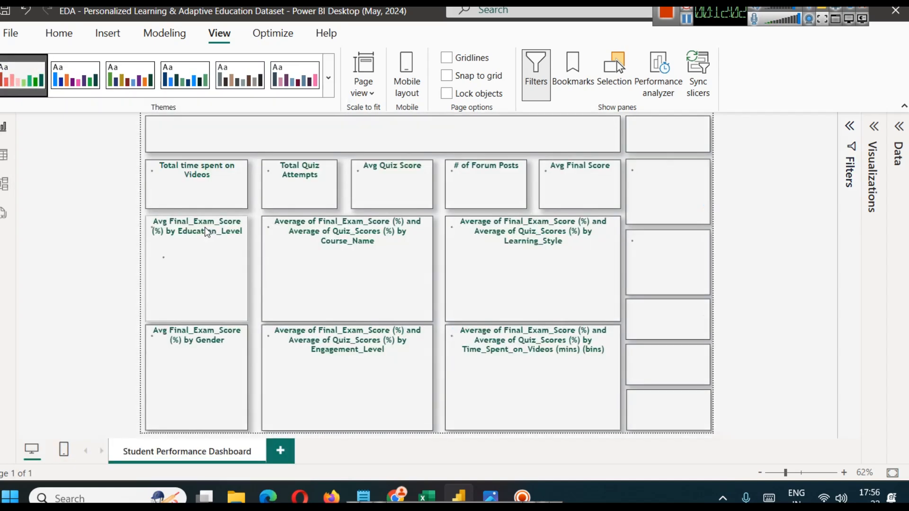
Step: Try the Accessible Orchid report theme, followed by the light-blue Storm theme, on the dashboard
{"action": "left_click", "coordinate": [311, 81]}
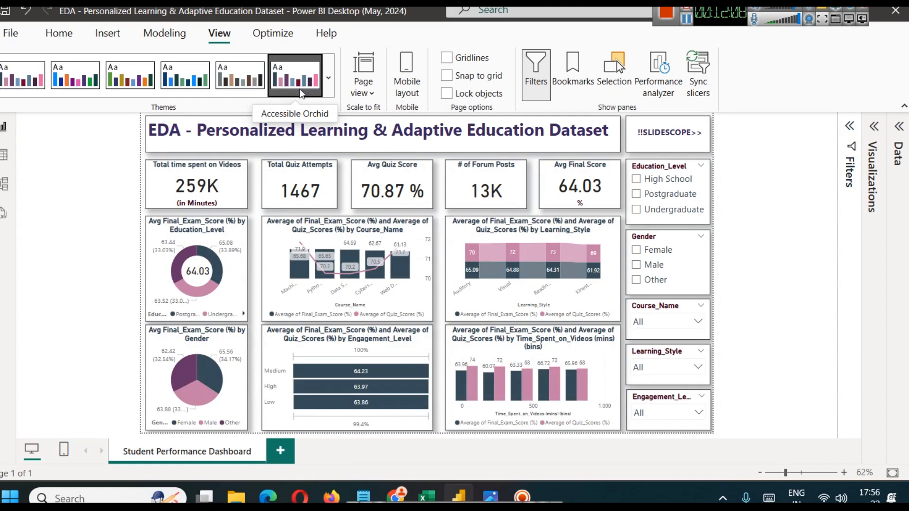
{"action": "left_click", "coordinate": [328, 78]}
{"action": "scroll", "coordinate": [294, 308], "scroll_direction": "down", "scroll_amount": 3}
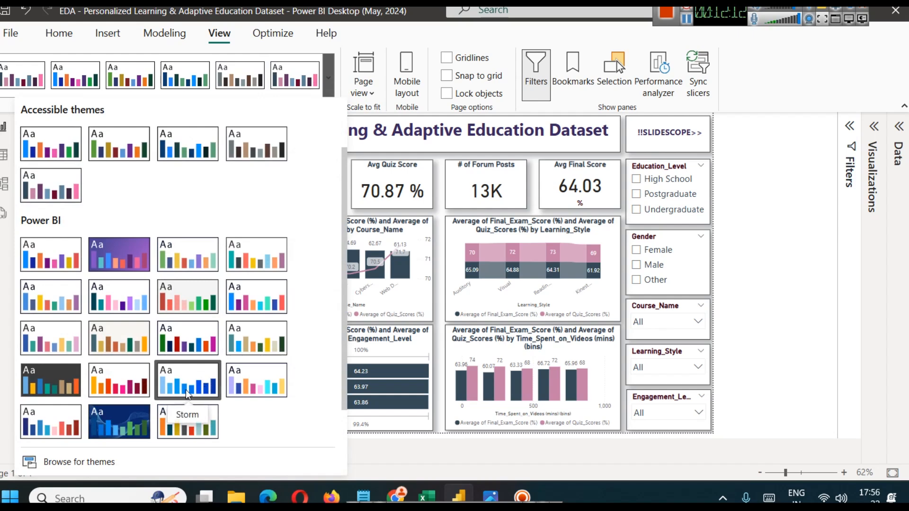
{"action": "left_click", "coordinate": [188, 387]}
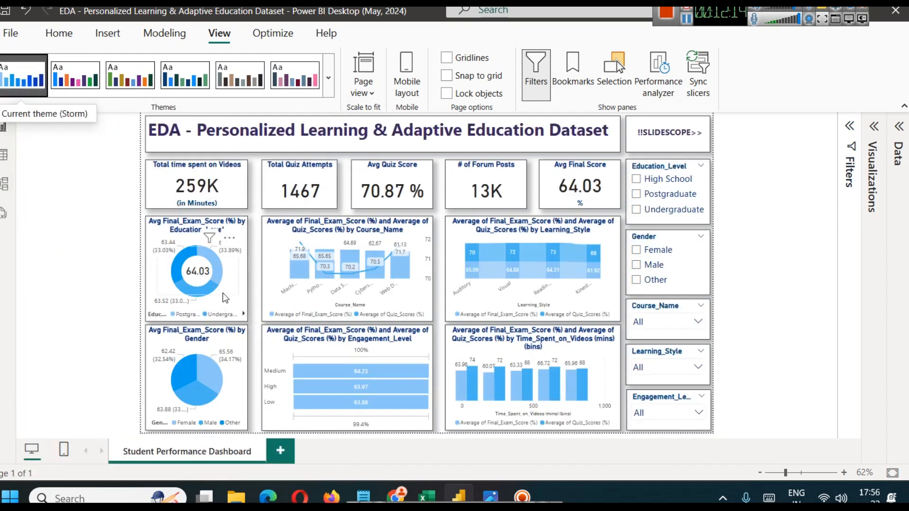
Step: Try the built-in theme with bright blue, navy and orange charts, followed by the accessible theme with dark blue, bright blue and dark green
{"action": "left_click", "coordinate": [328, 78]}
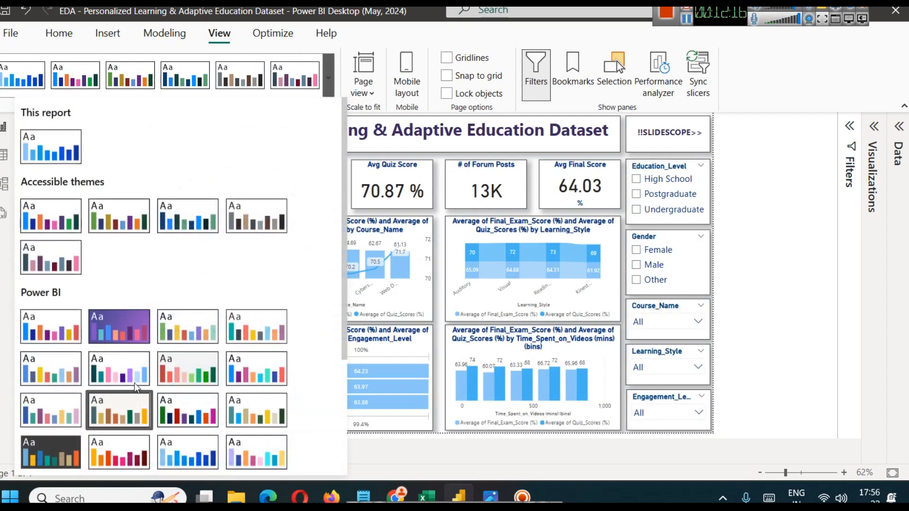
{"action": "left_click", "coordinate": [53, 331]}
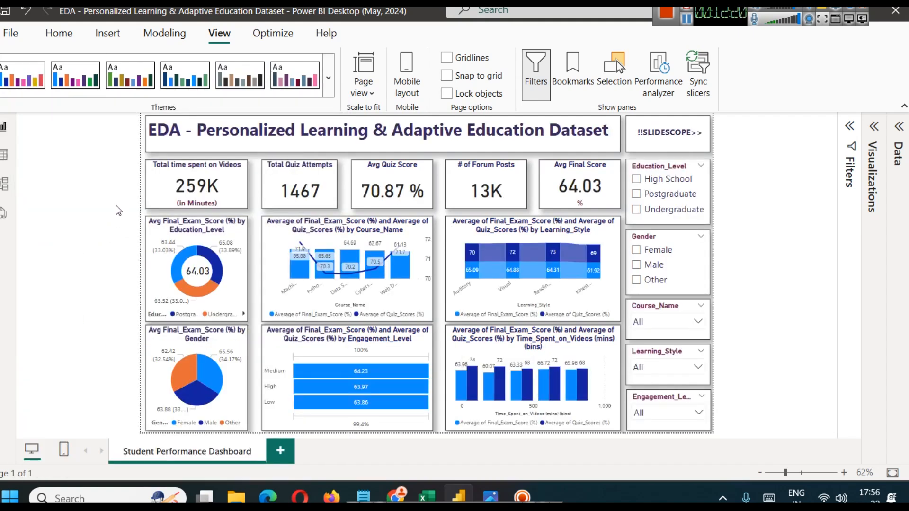
{"action": "left_click", "coordinate": [331, 77]}
{"action": "left_click", "coordinate": [189, 87]}
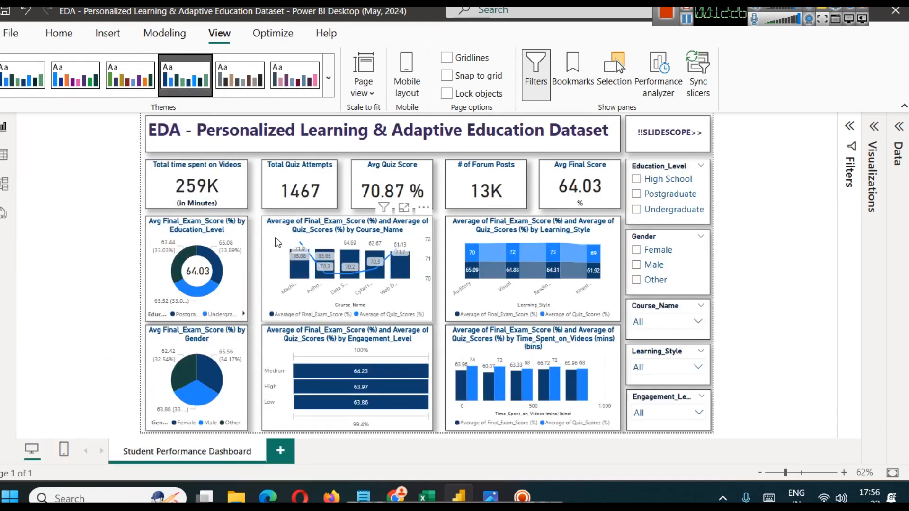
Step: Apply the built-in report theme with bright blue, navy and orange chart colours, and collapse the ribbon to enlarge the dashboard canvas
{"action": "left_click", "coordinate": [333, 76]}
{"action": "left_click", "coordinate": [79, 228]}
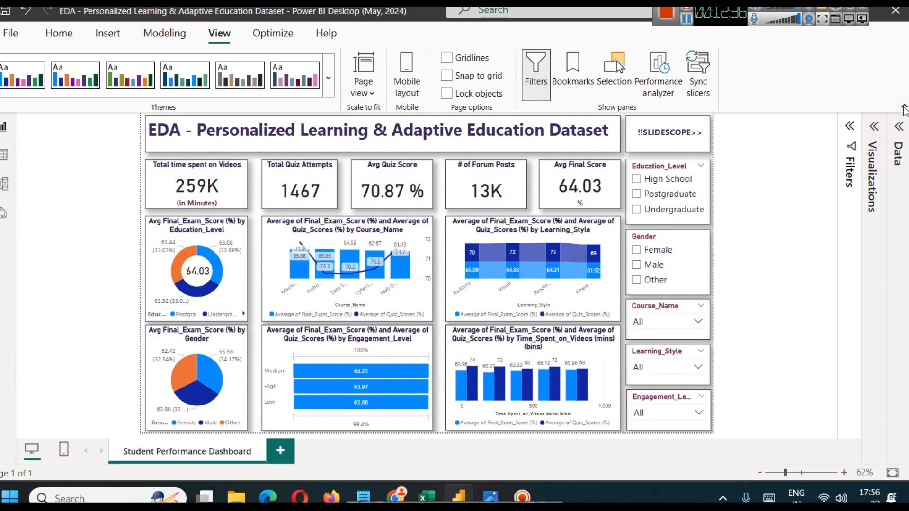
{"action": "left_click", "coordinate": [903, 106]}
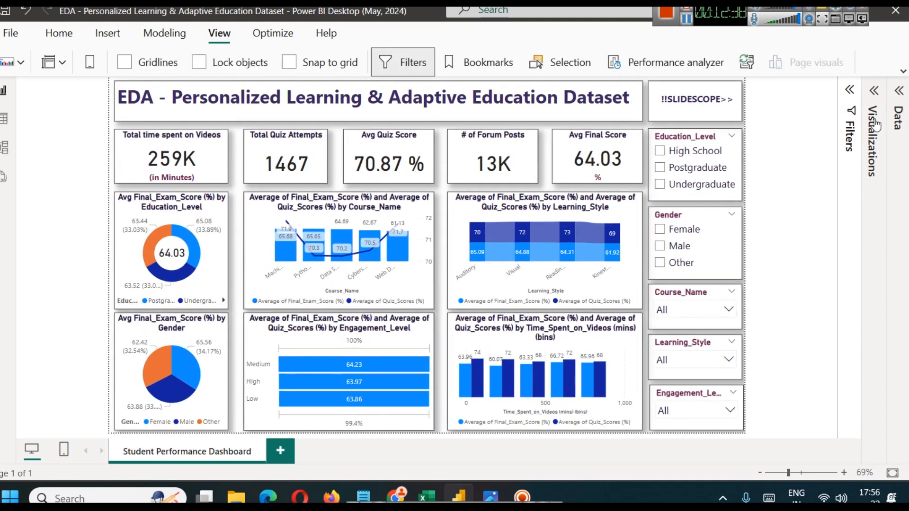